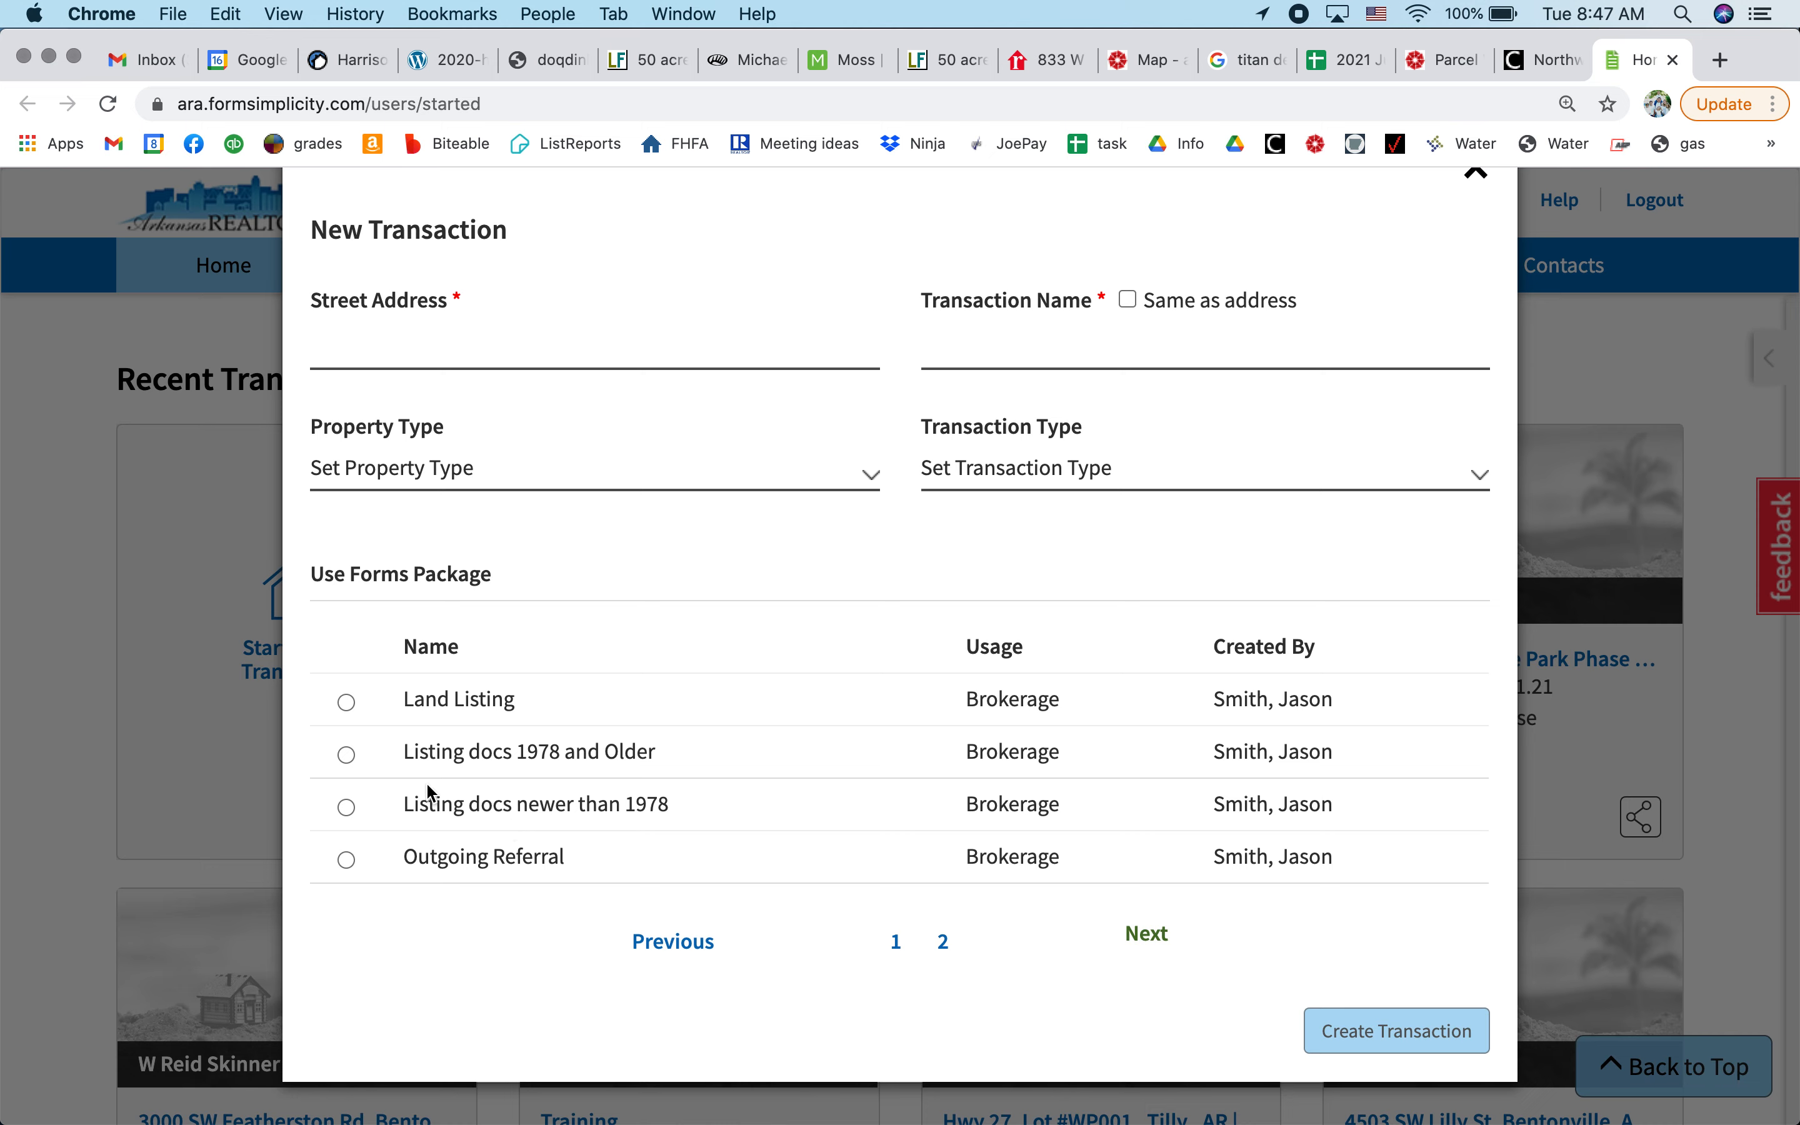
- Choose the Listing docs newer than 1978 forms package and fill in the new transaction's street address
{"action": "left_click", "coordinate": [347, 808]}
{"action": "left_click", "coordinate": [421, 344]}
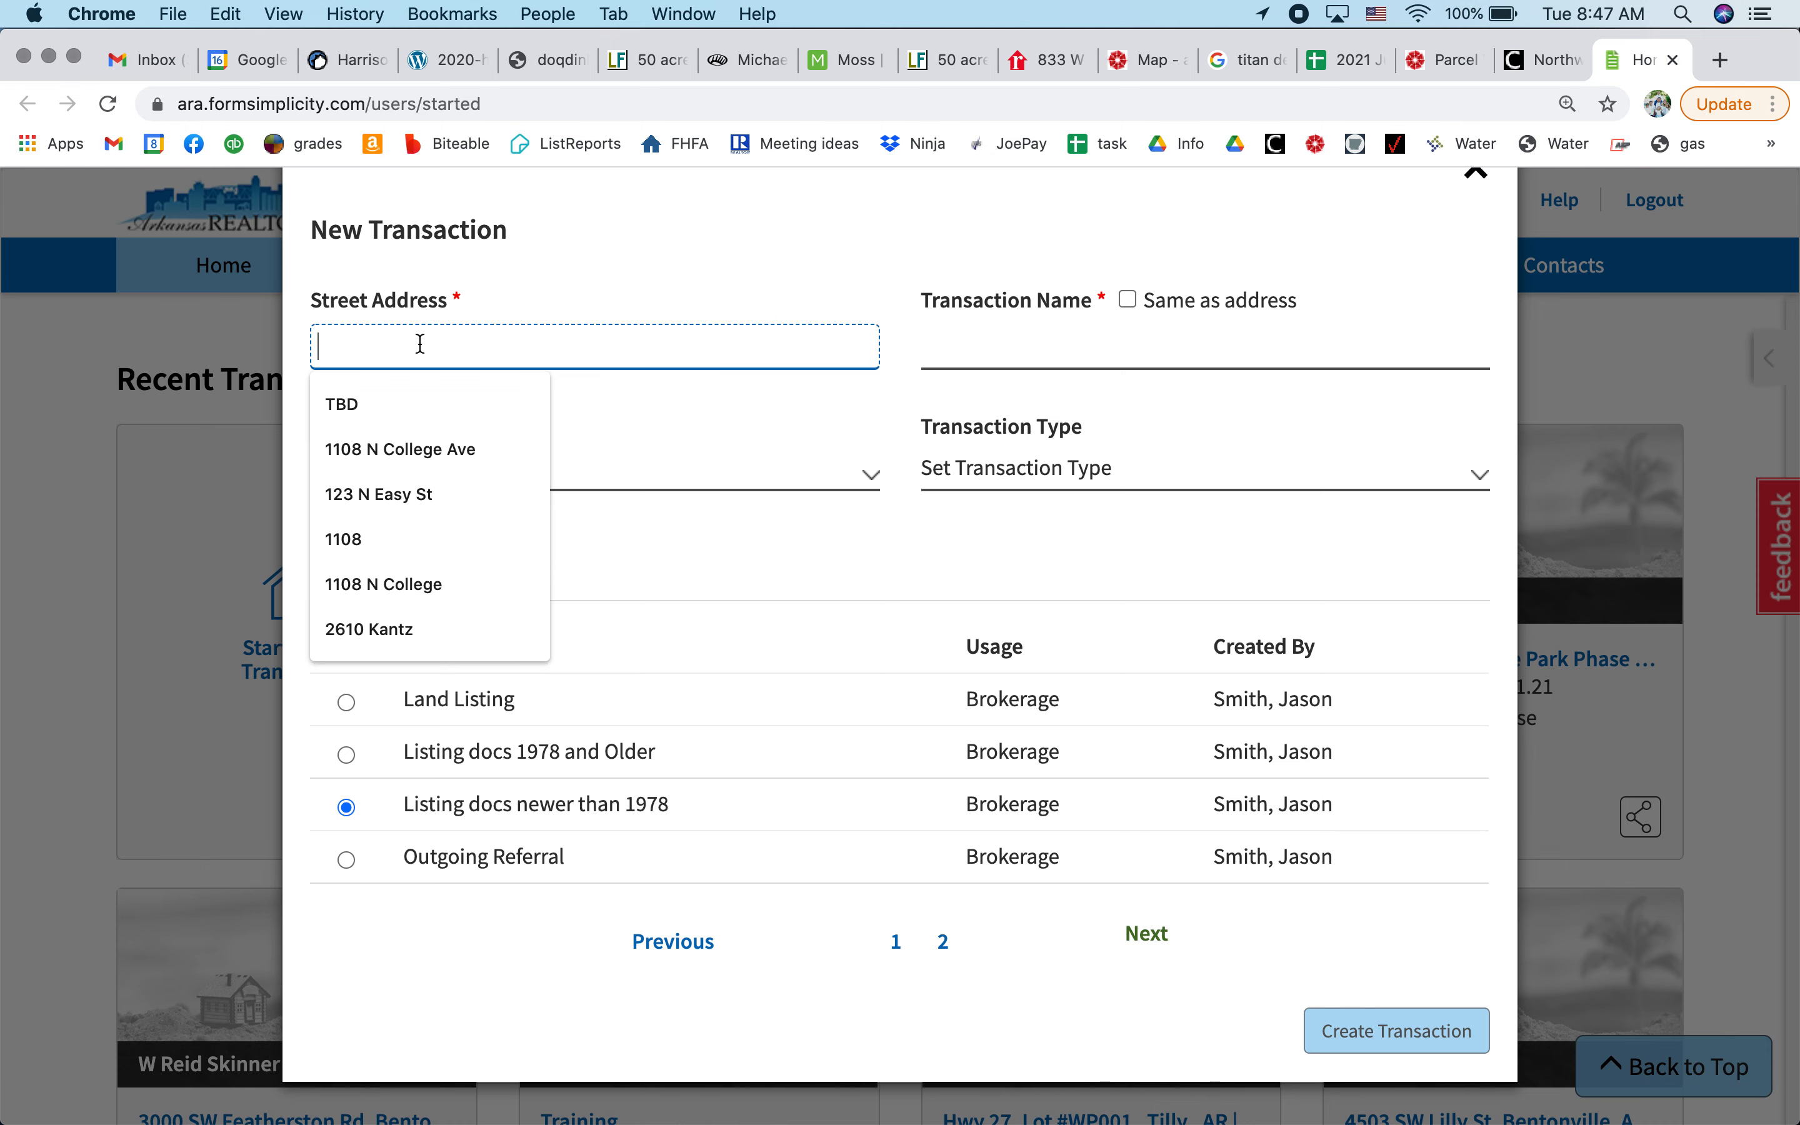
{"action": "type", "text": "123 Ea"}
{"action": "key", "text": "BackSpace"}
{"action": "key", "text": "BackSpace"}
{"action": "type", "text": "N"}
{"action": "left_click", "coordinate": [376, 404]}
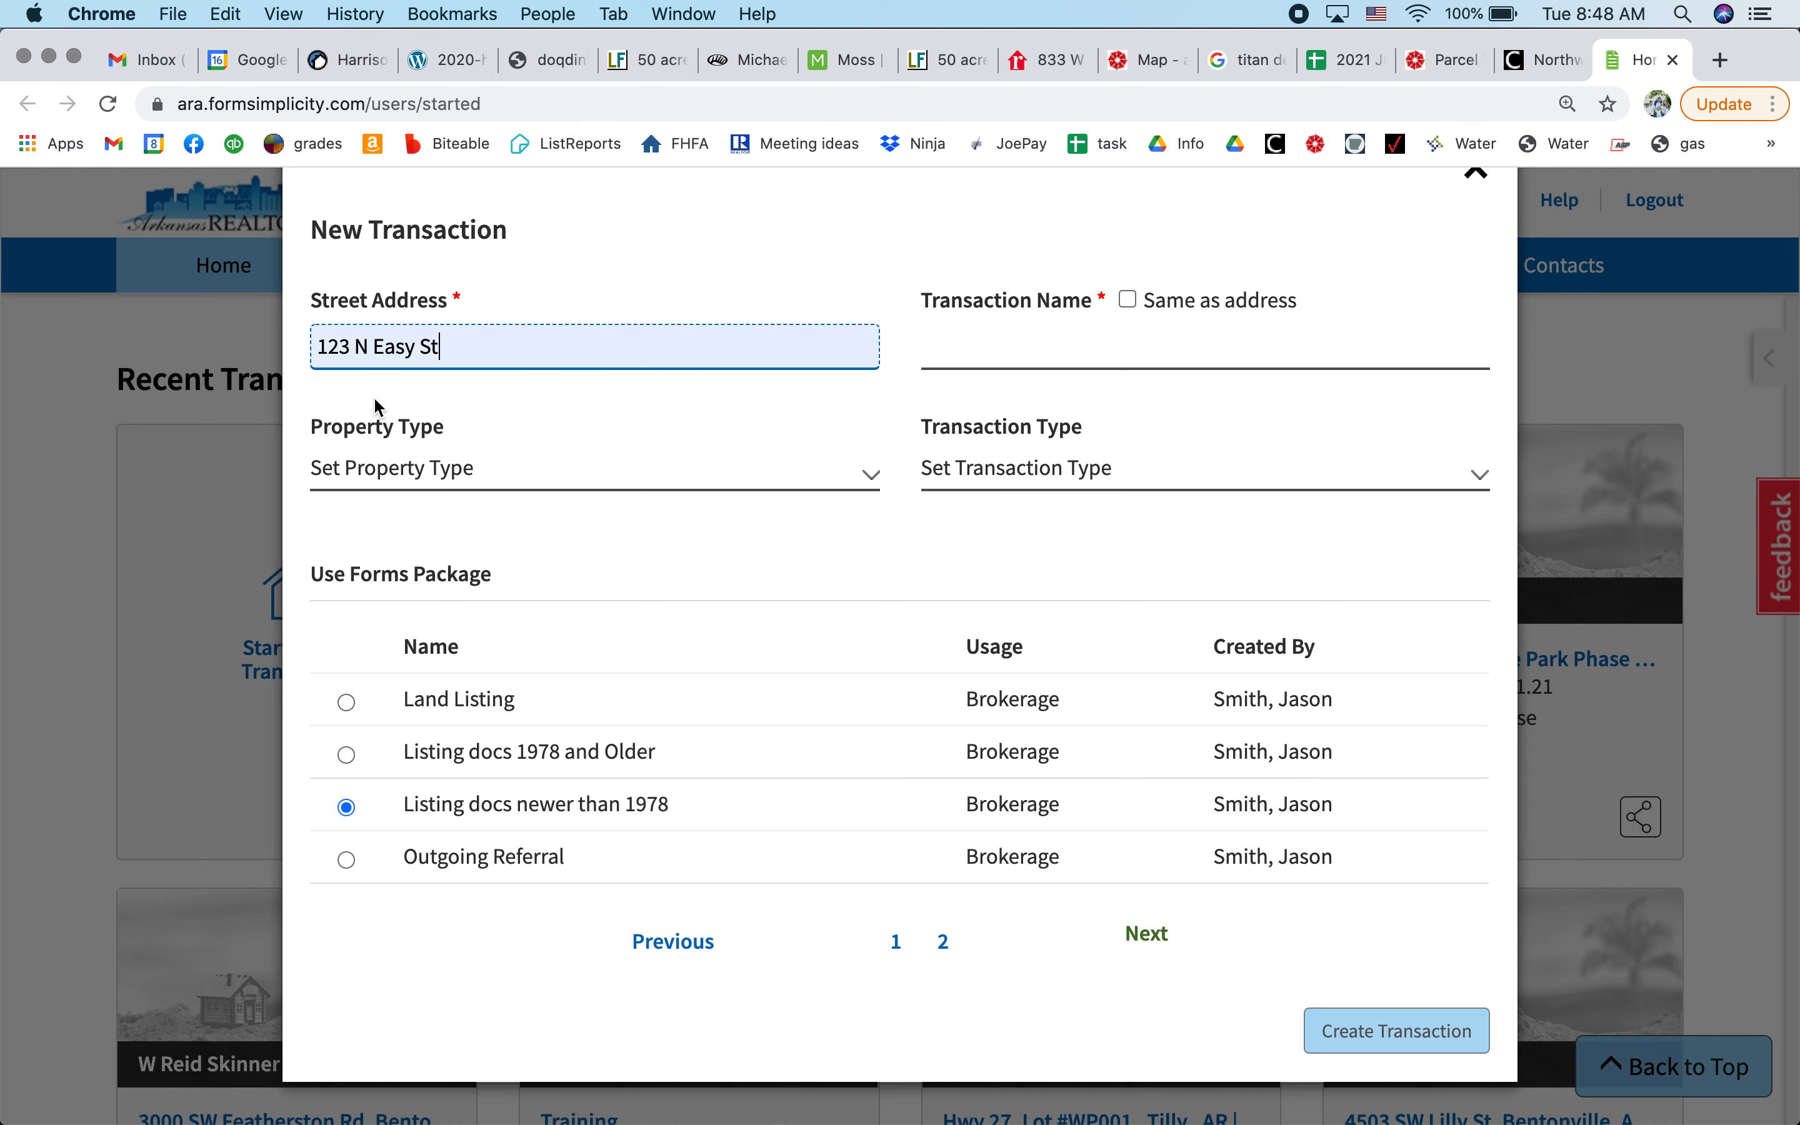
- Enter Practice as the name of the new transaction
{"action": "left_click", "coordinate": [1021, 360]}
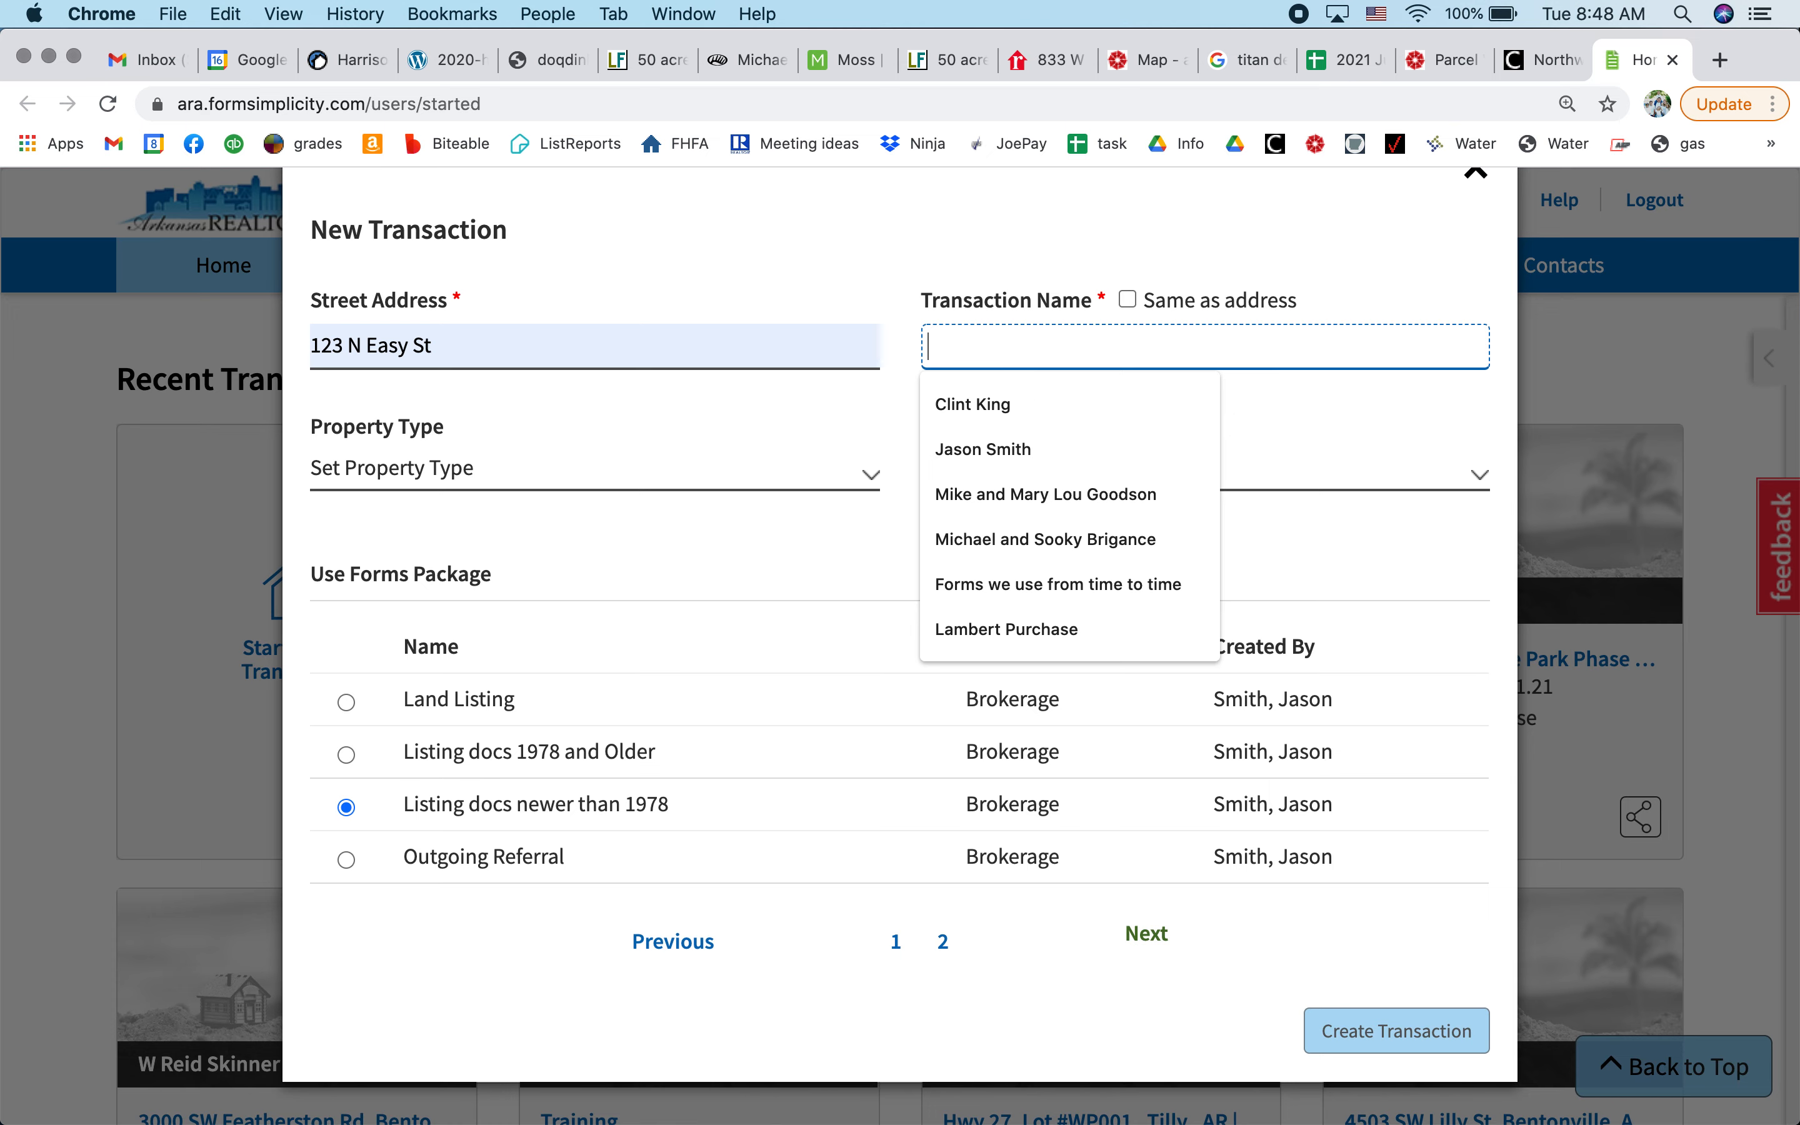
{"action": "type", "text": "Smi"}
{"action": "key", "text": "BackSpace"}
{"action": "key", "text": "BackSpace"}
{"action": "key", "text": "BackSpace"}
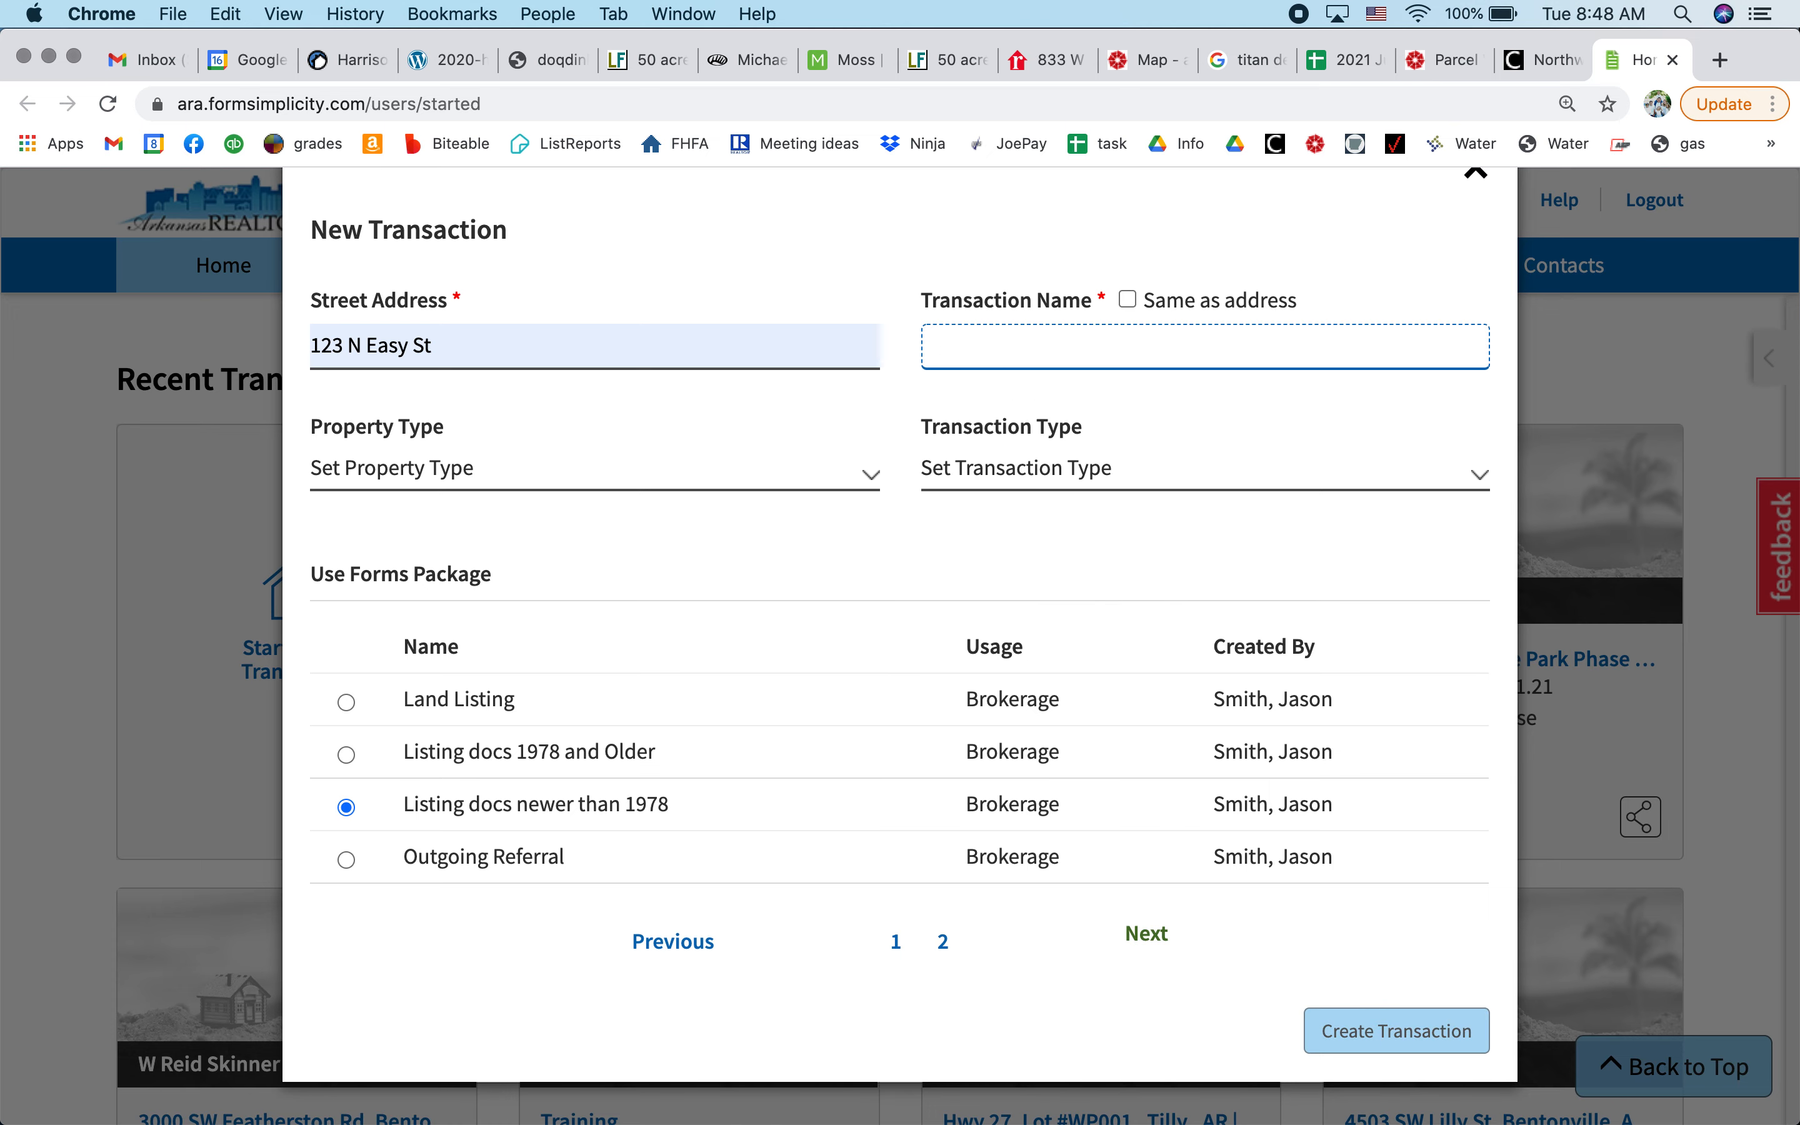
{"action": "type", "text": "Practice"}
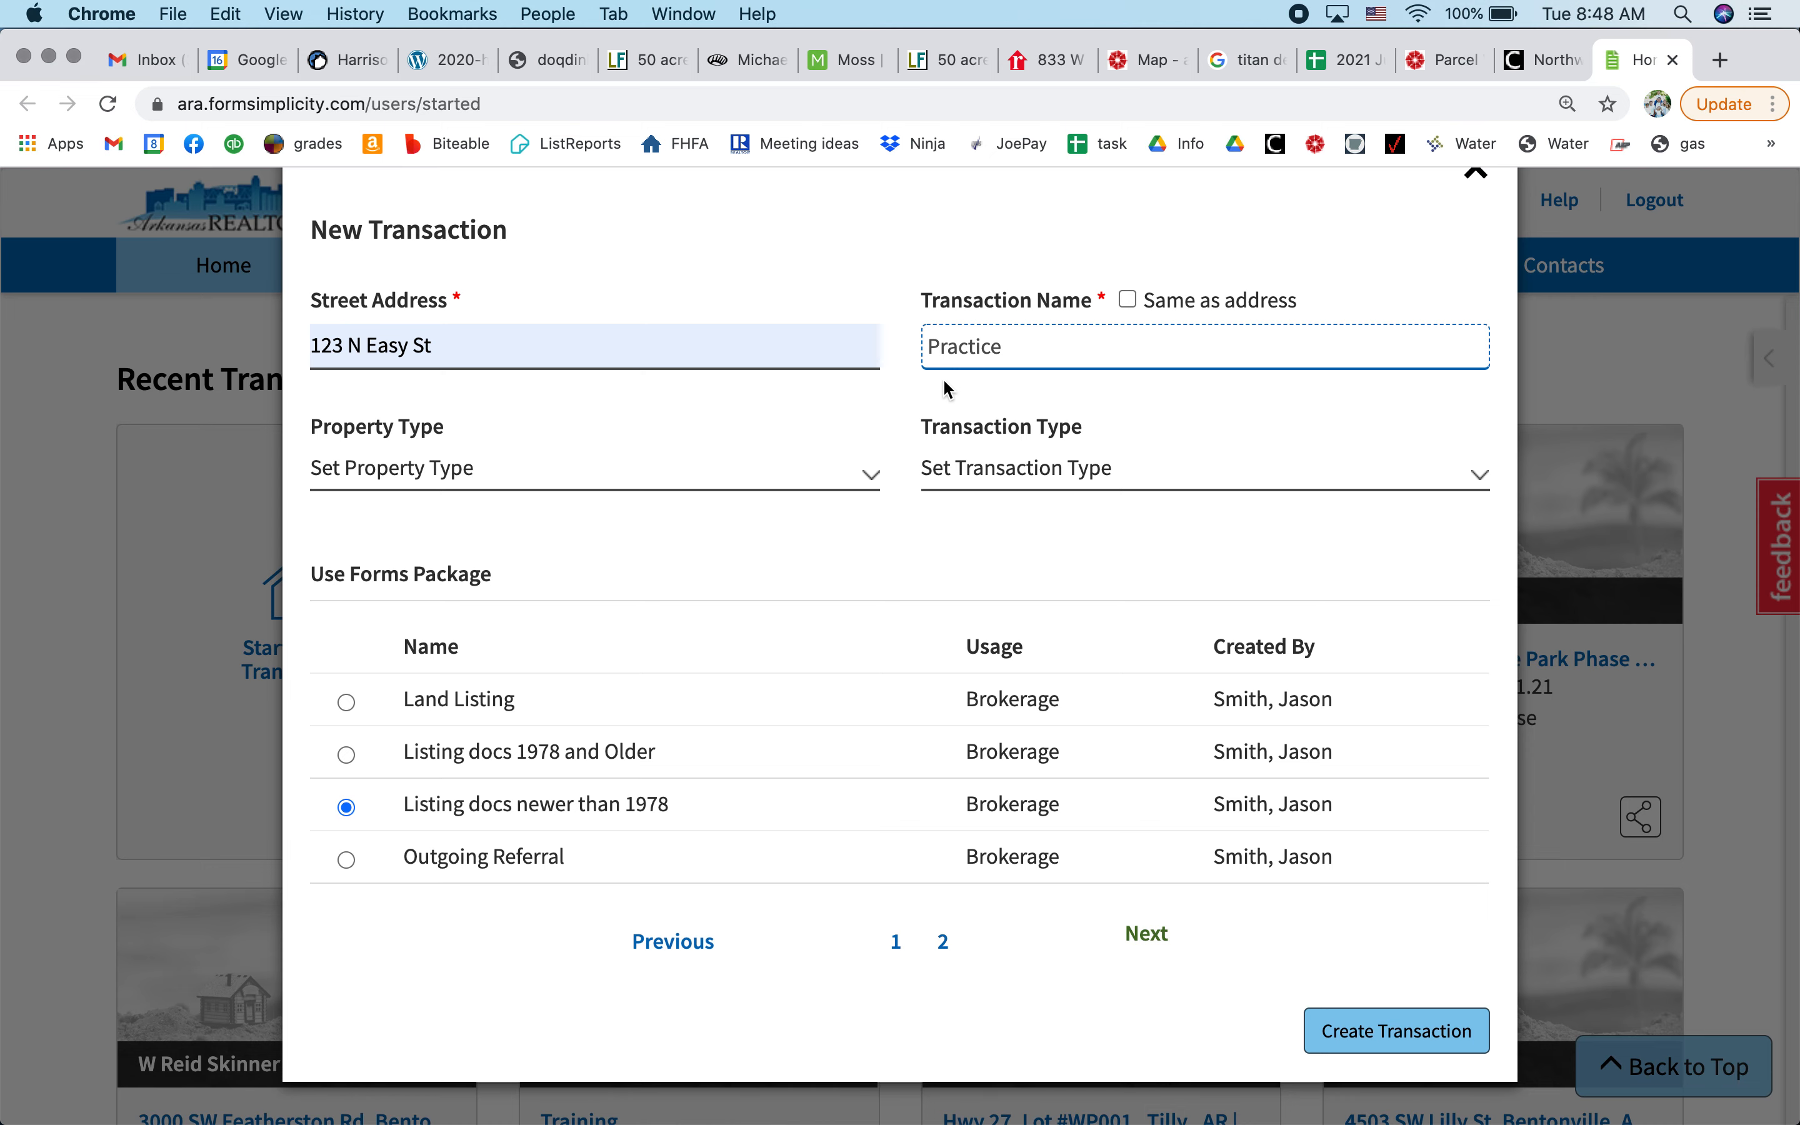
- Create the transaction with property type Residential and transaction type Listing
{"action": "left_click", "coordinate": [467, 469]}
{"action": "left_click", "coordinate": [433, 503]}
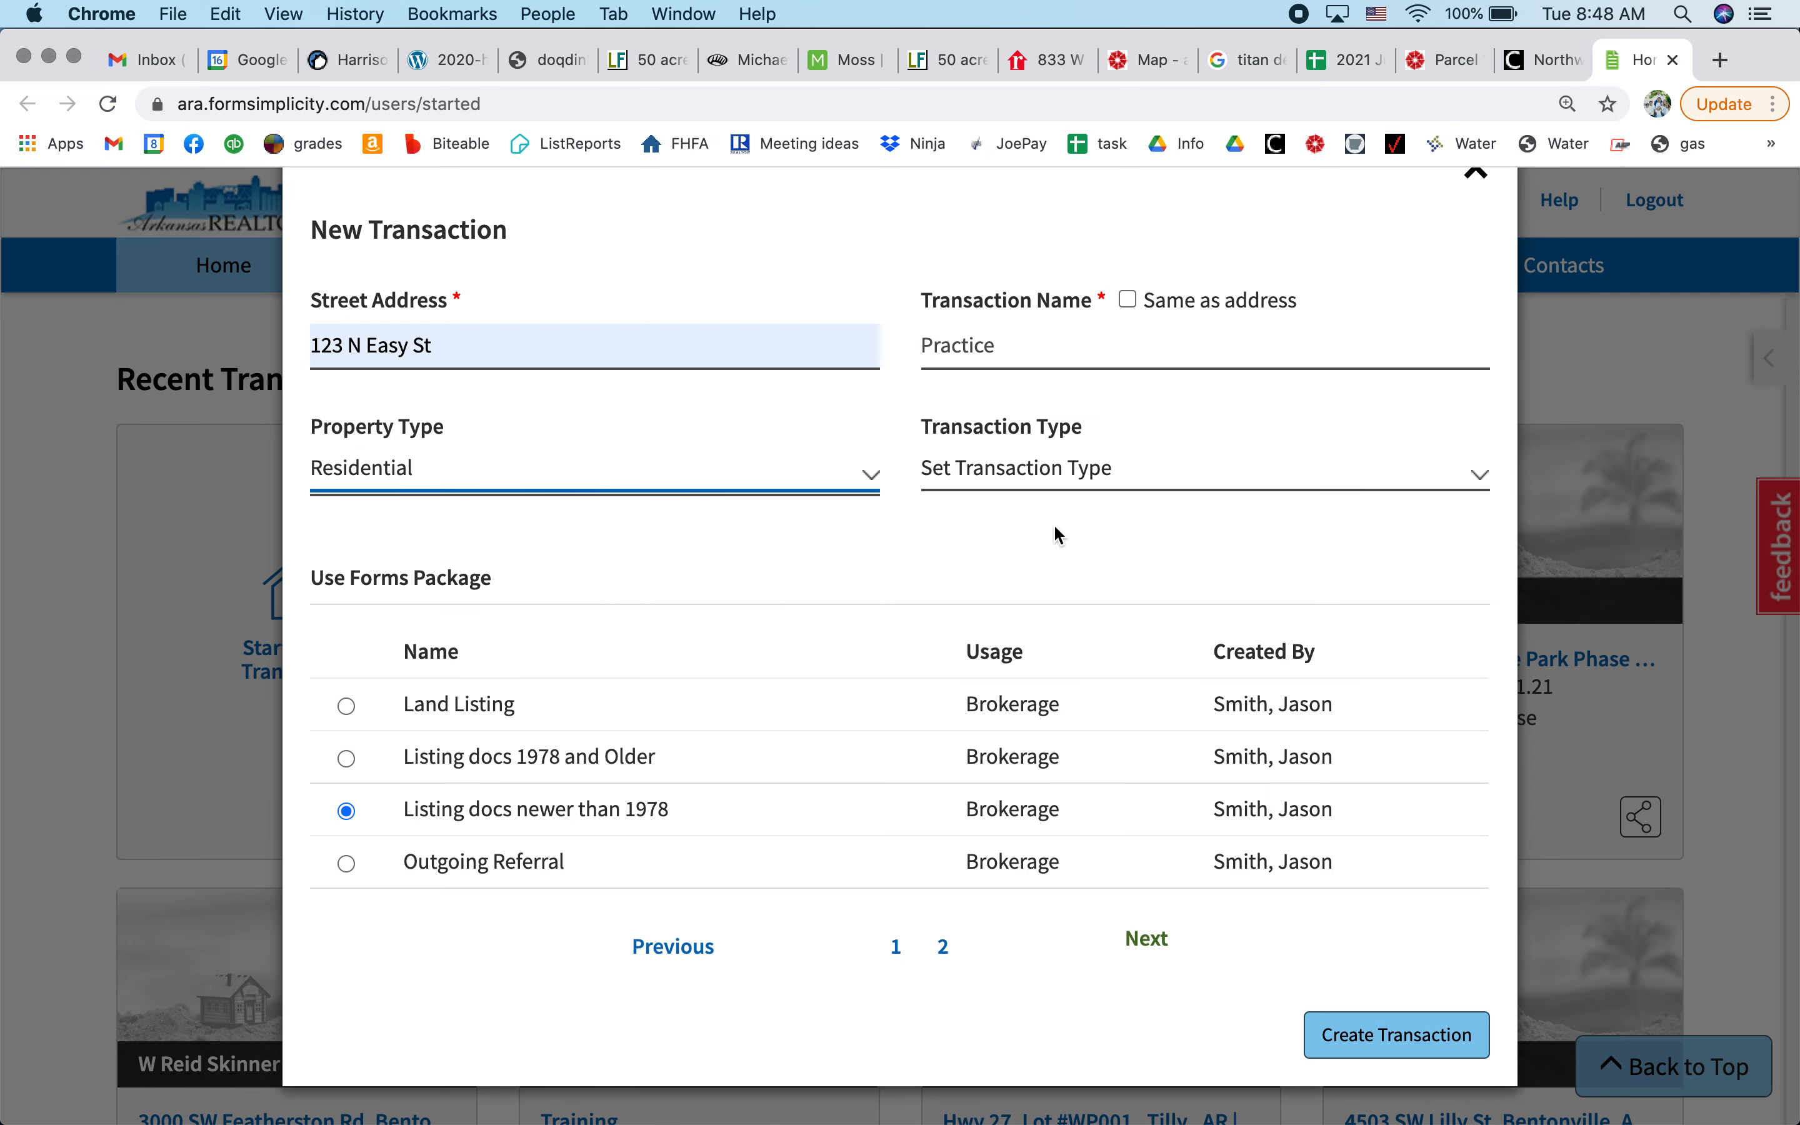
{"action": "left_click", "coordinate": [987, 470]}
{"action": "left_click", "coordinate": [985, 501]}
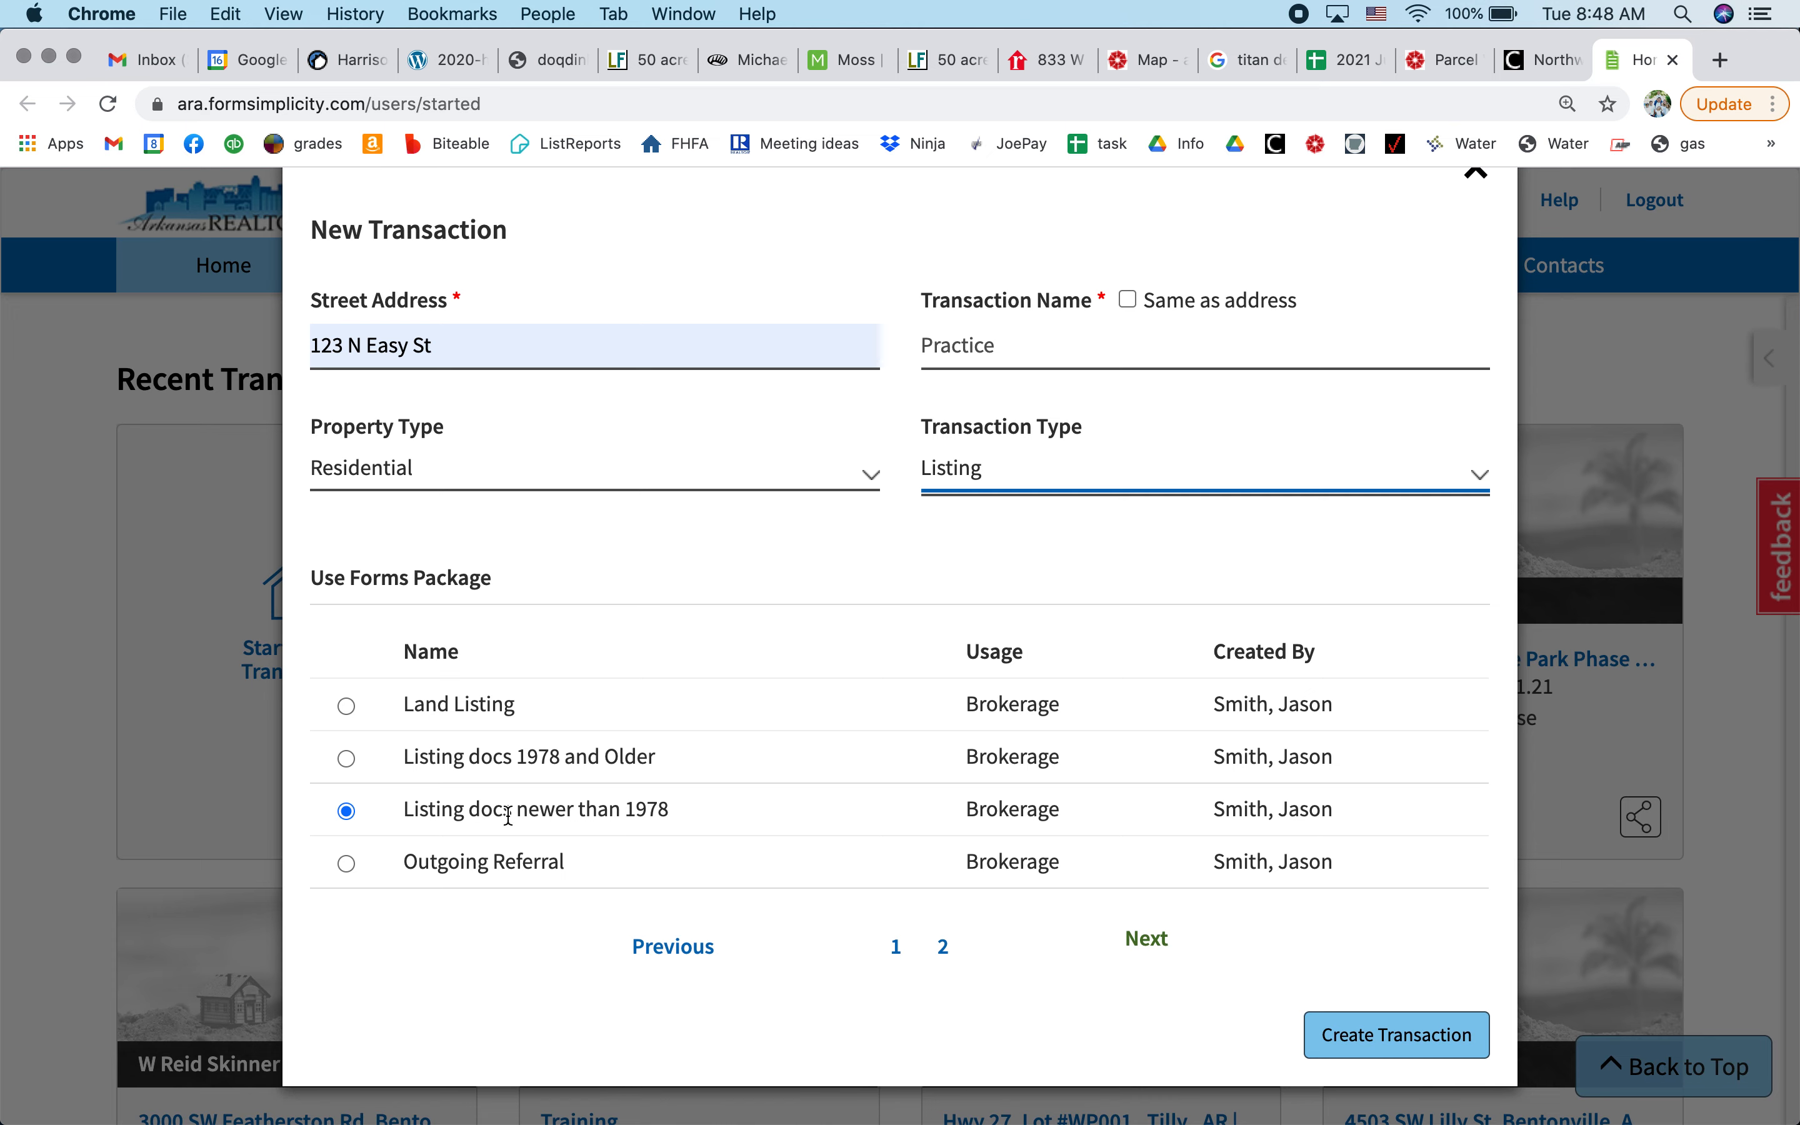
{"action": "left_click_drag", "start_coordinate": [529, 815], "coordinate": [499, 812]}
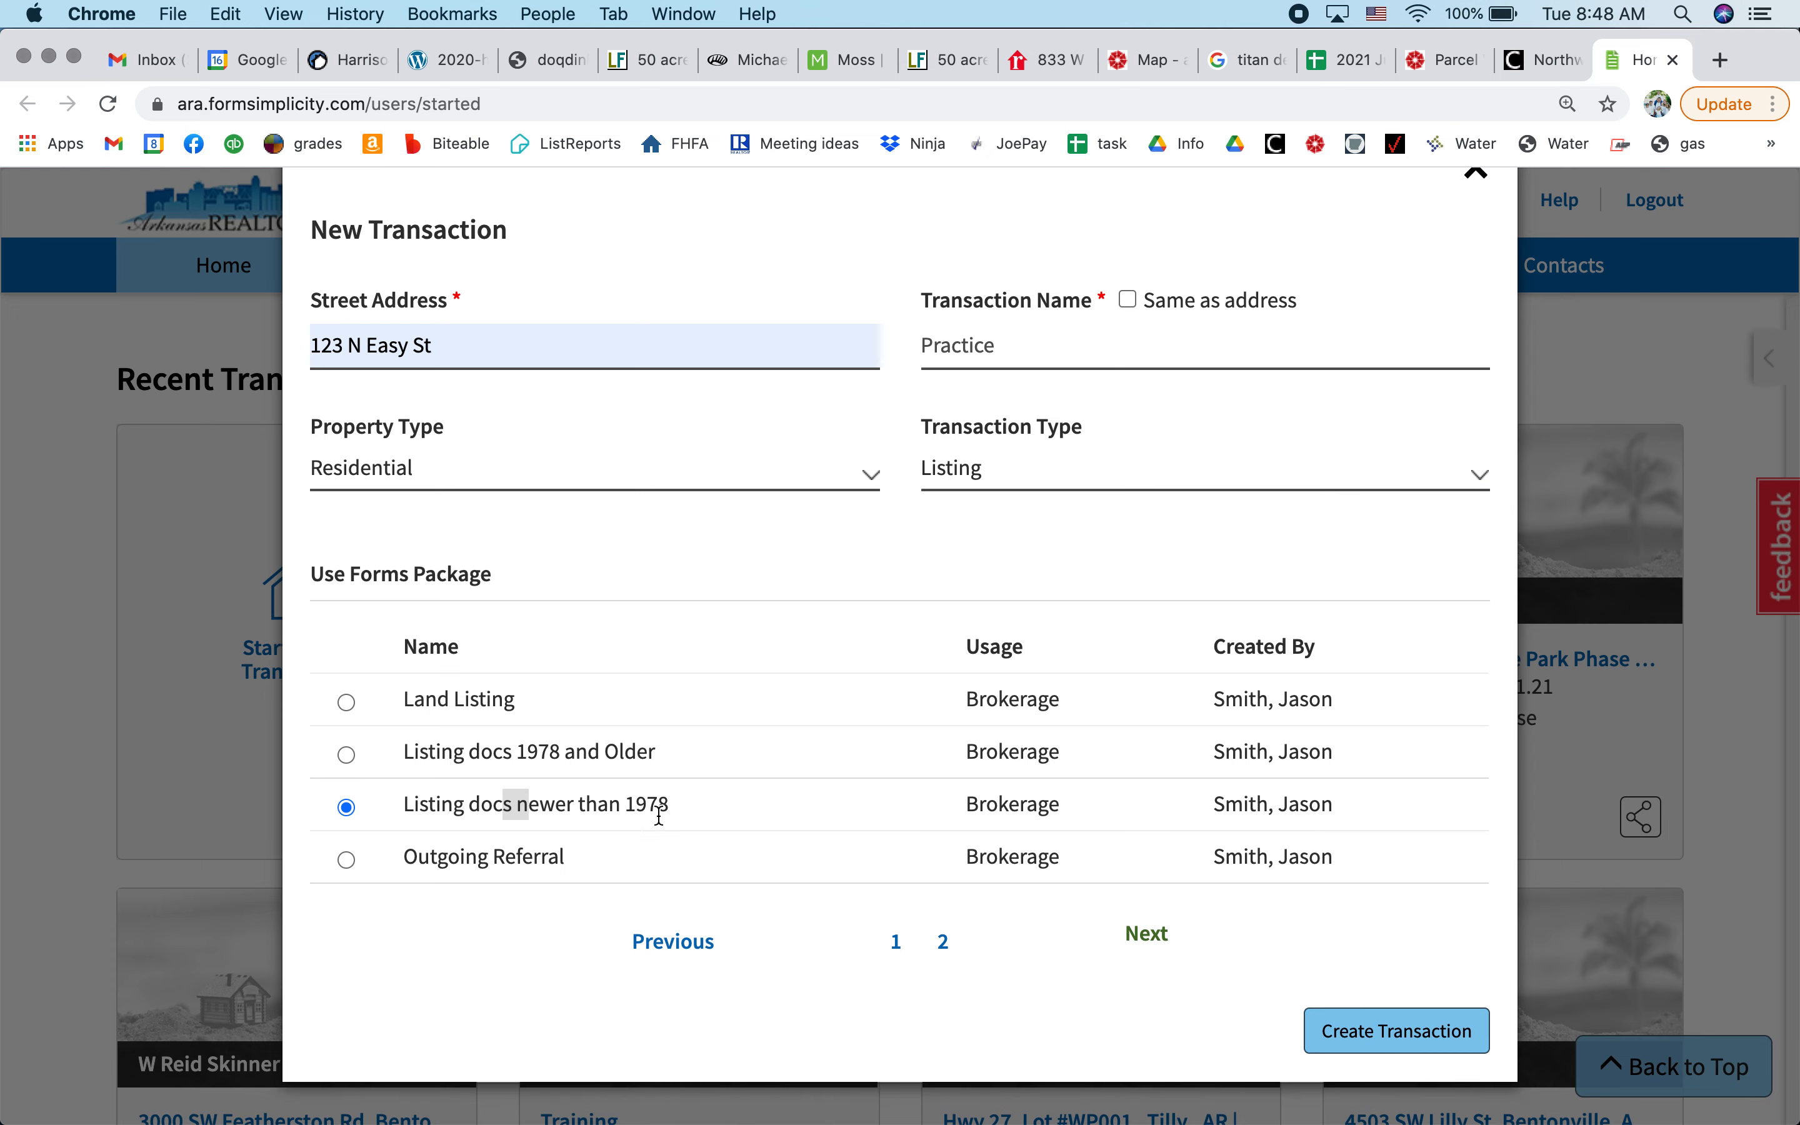
{"action": "left_click", "coordinate": [1397, 1035]}
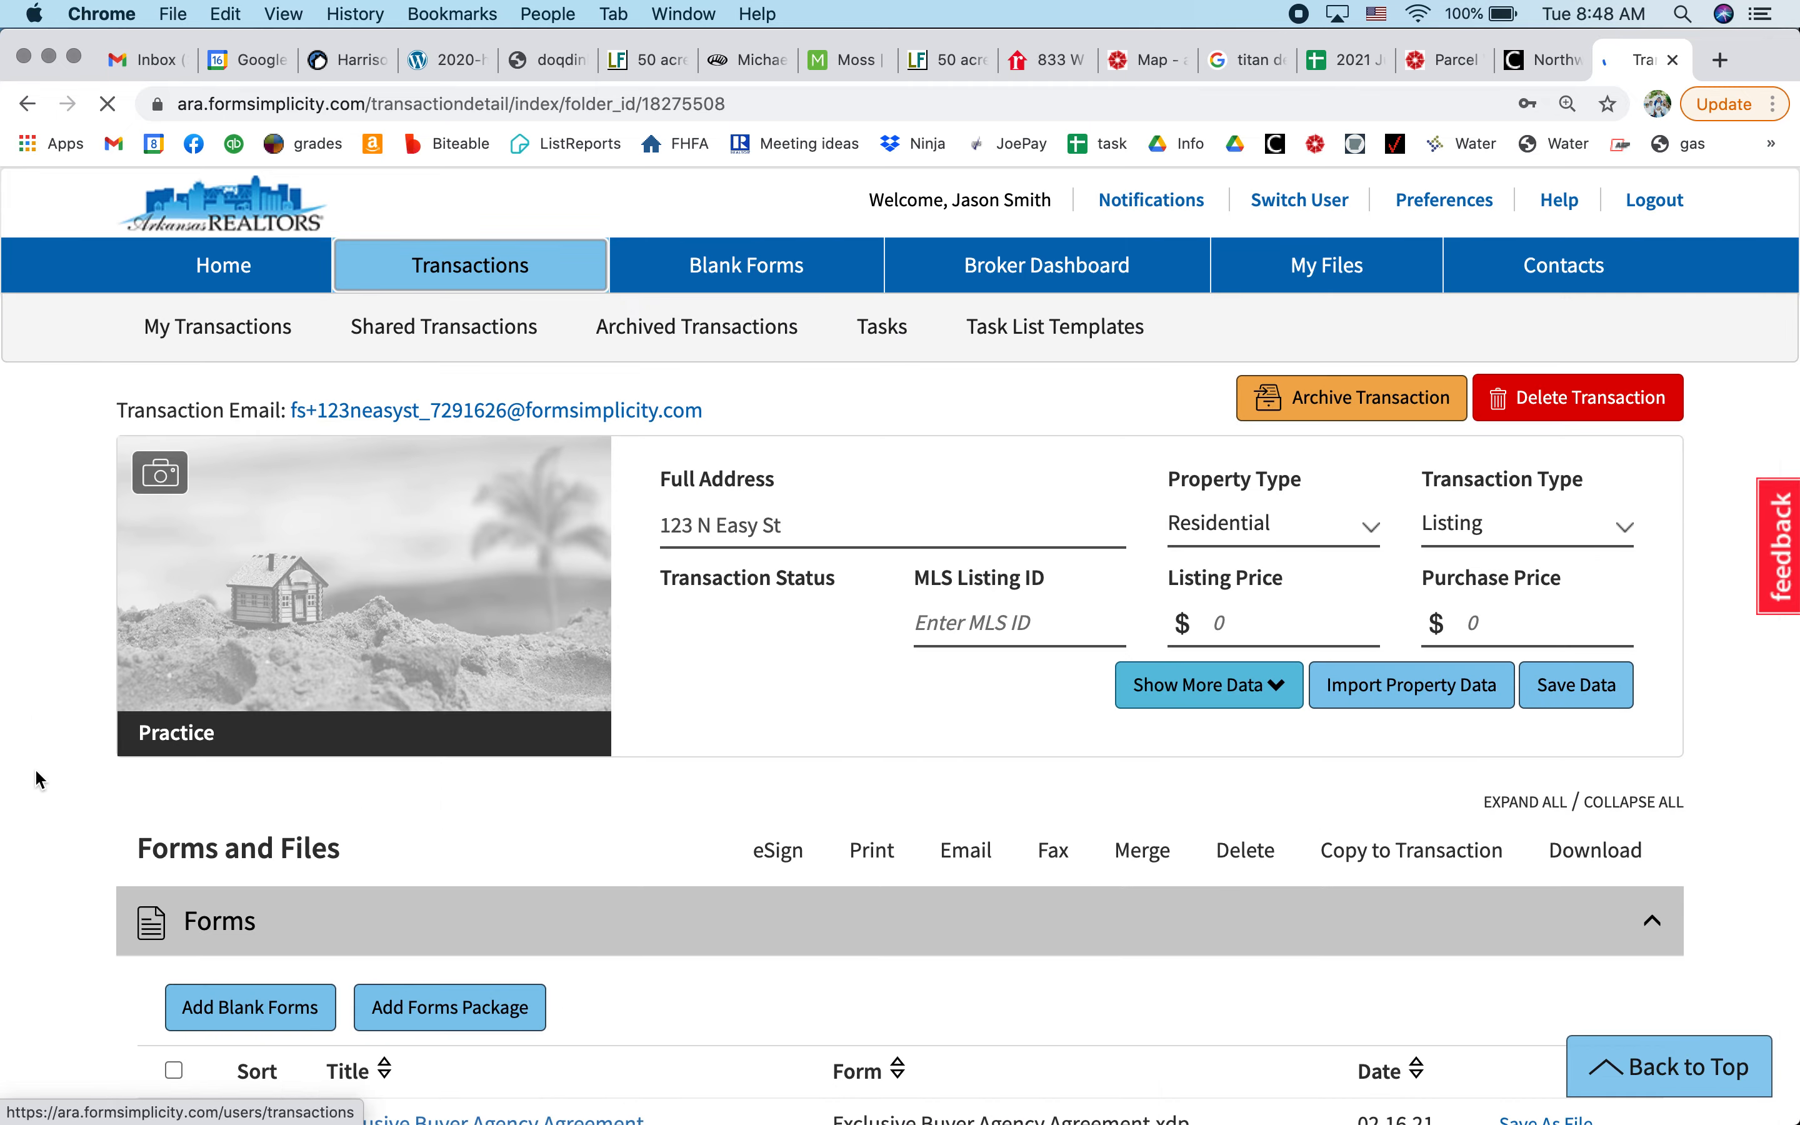
- Delete the duplicate forms, keeping only the last copy of the Right-to-Sell Agreement, Seller Property Disclosure, Documents Acknowledgment Seller Lessor and Exclusive Buyer Agency Agreement
{"action": "scroll", "coordinate": [37, 779], "scroll_direction": "down", "scroll_amount": 2}
{"action": "scroll", "coordinate": [38, 779], "scroll_direction": "down", "scroll_amount": 8}
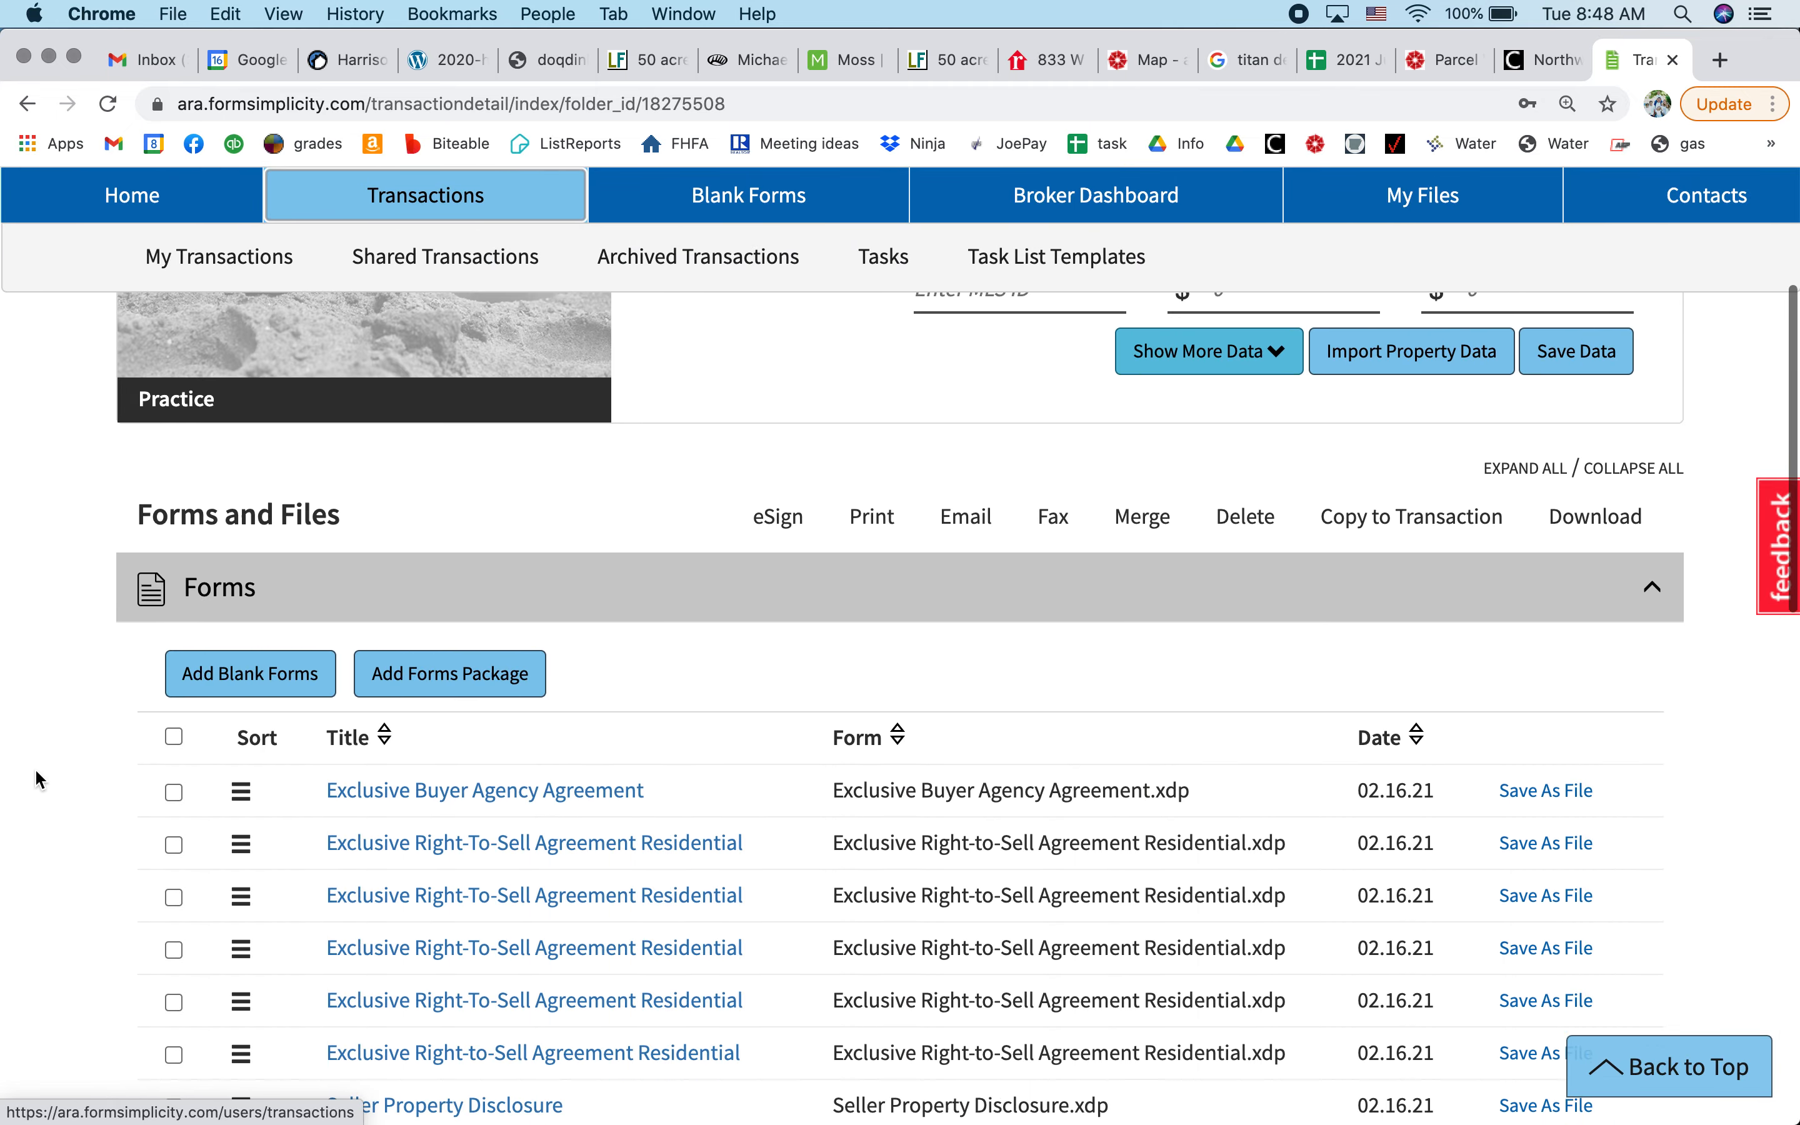
{"action": "scroll", "coordinate": [38, 779], "scroll_direction": "down", "scroll_amount": 13}
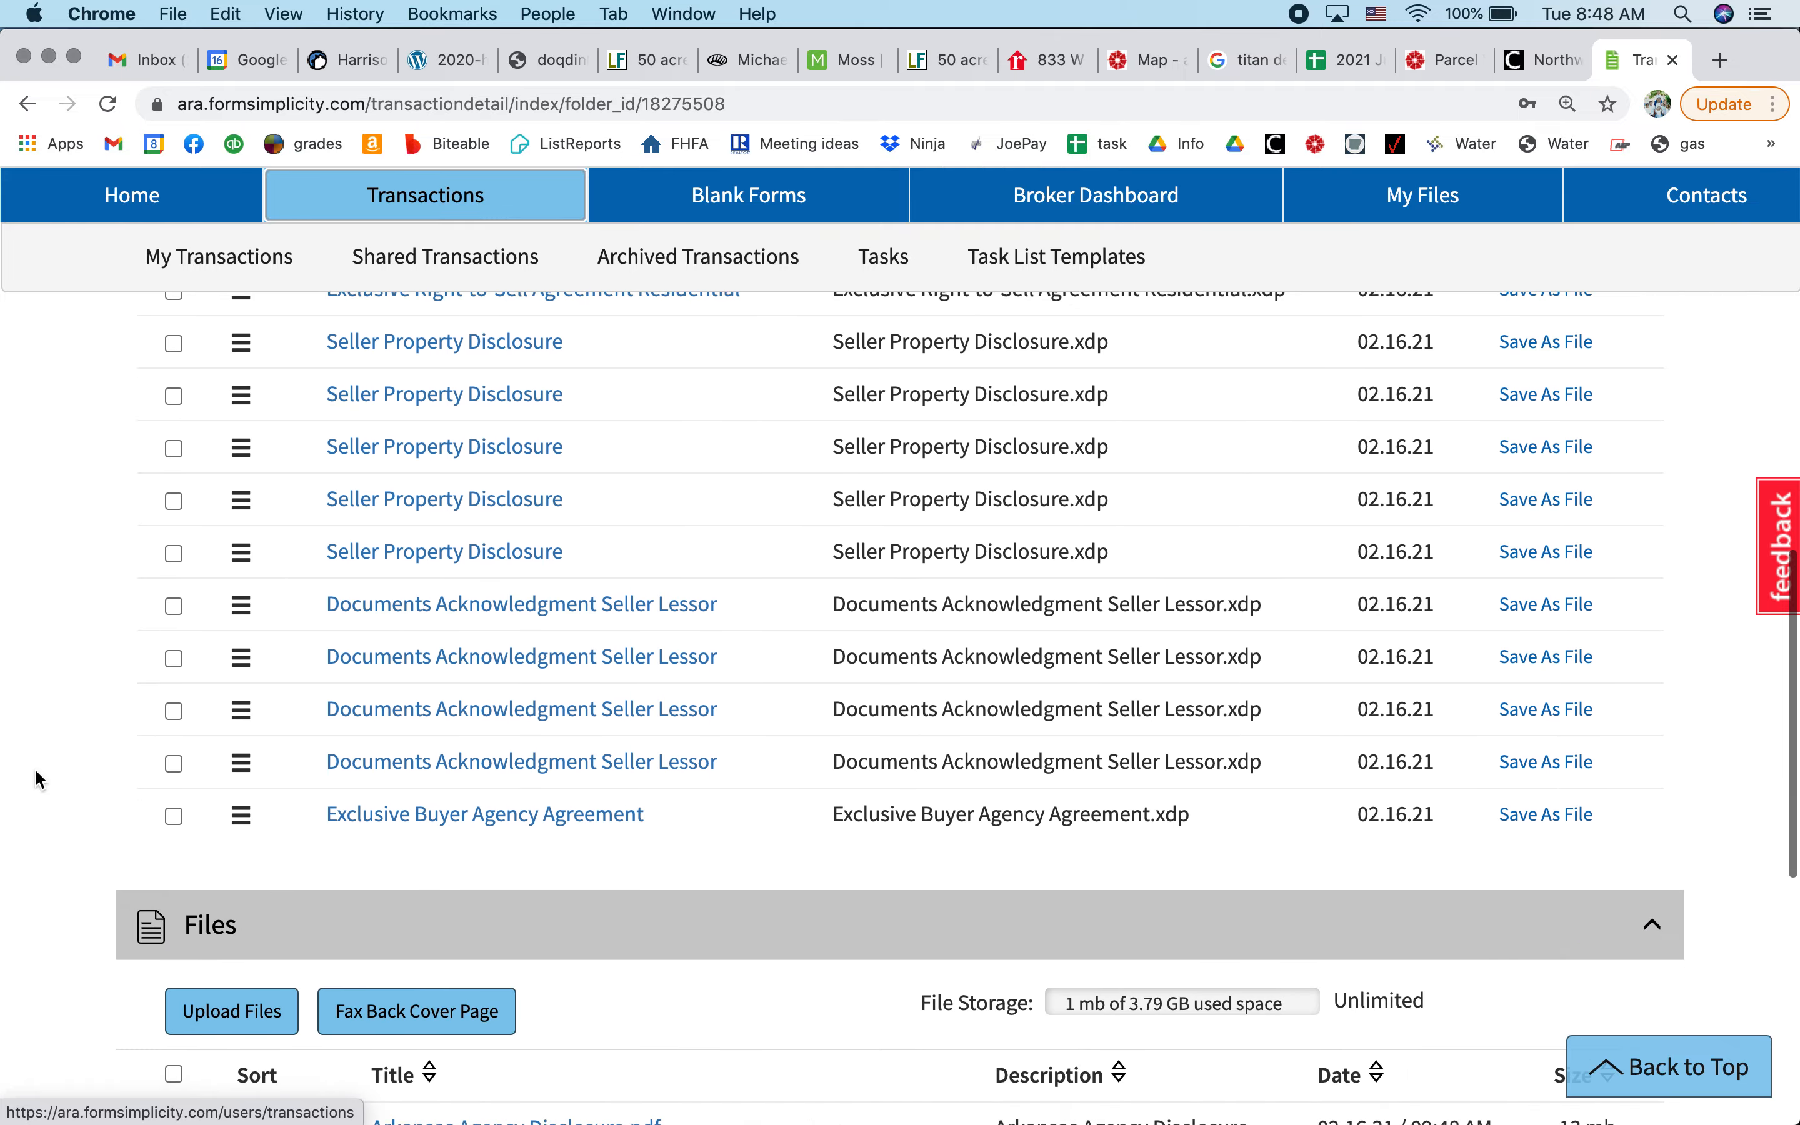
{"action": "scroll", "coordinate": [37, 779], "scroll_direction": "up", "scroll_amount": 12}
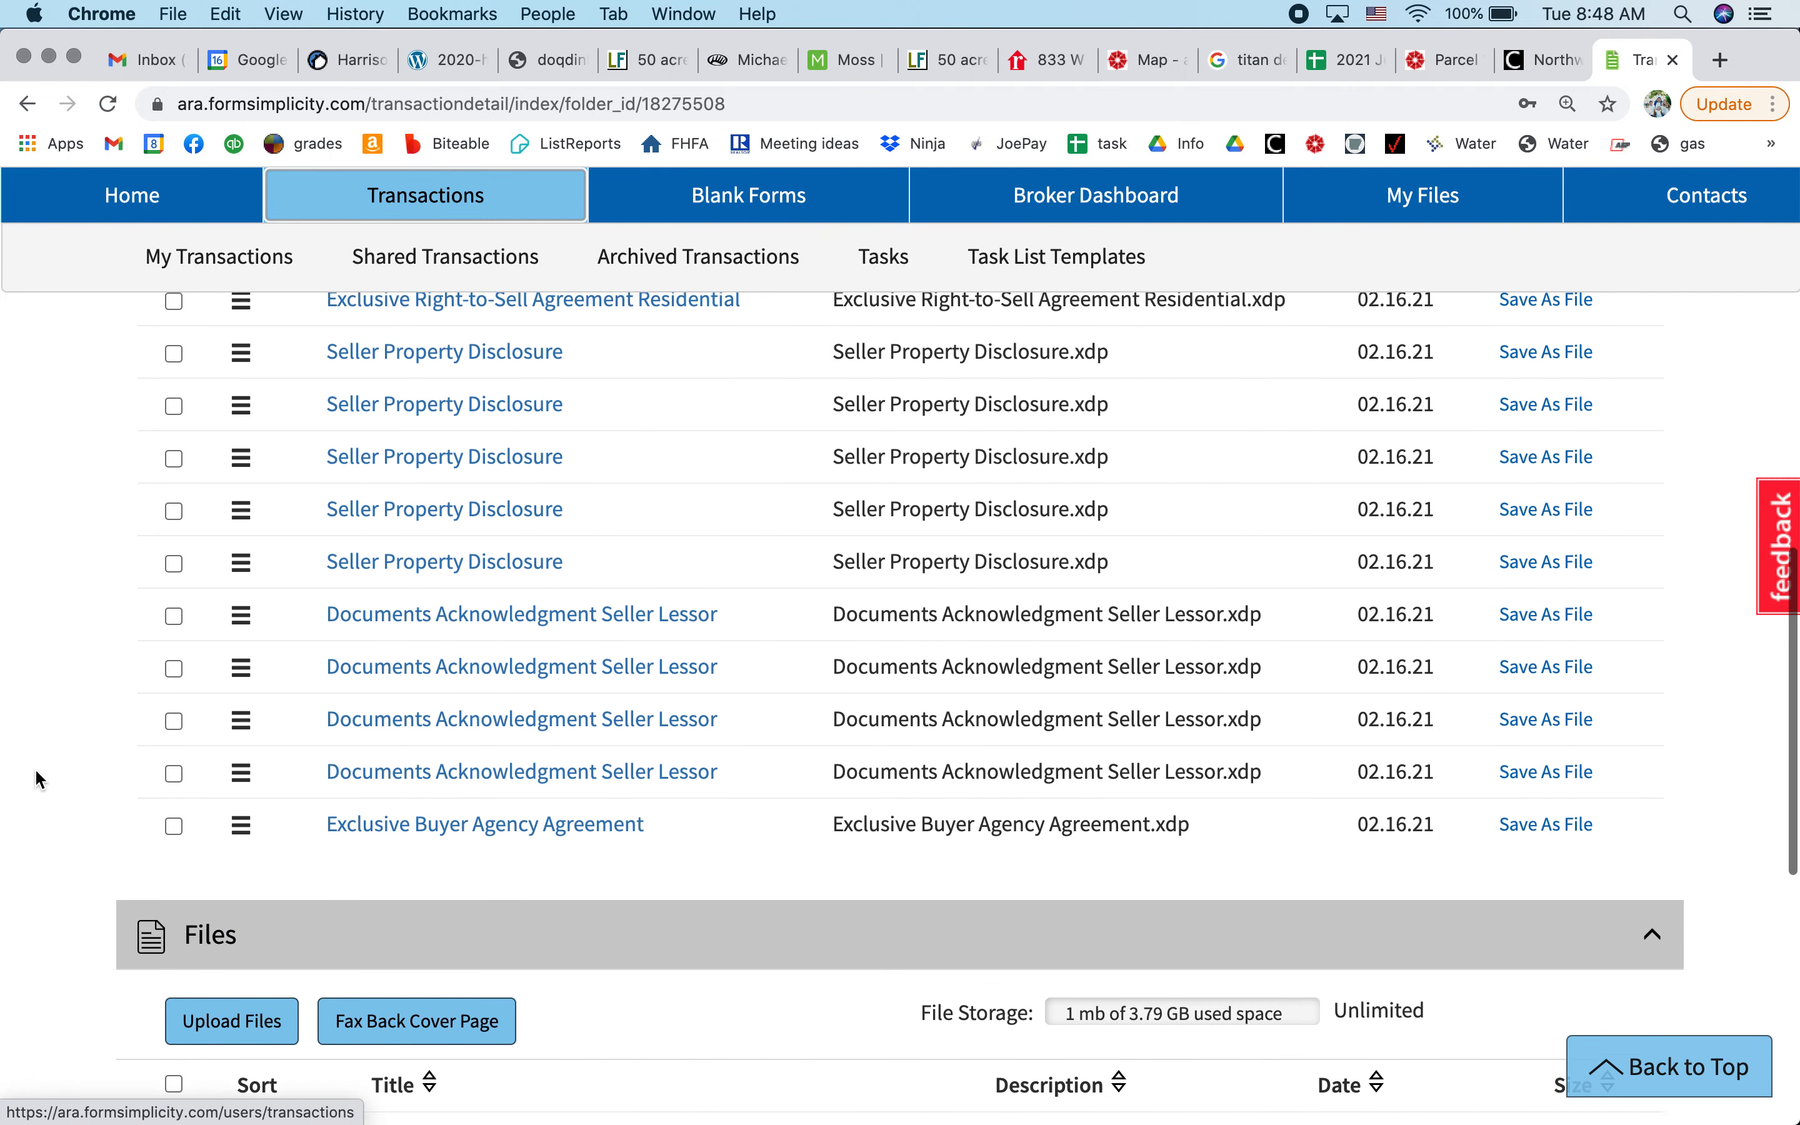
{"action": "scroll", "coordinate": [39, 779], "scroll_direction": "up", "scroll_amount": 3}
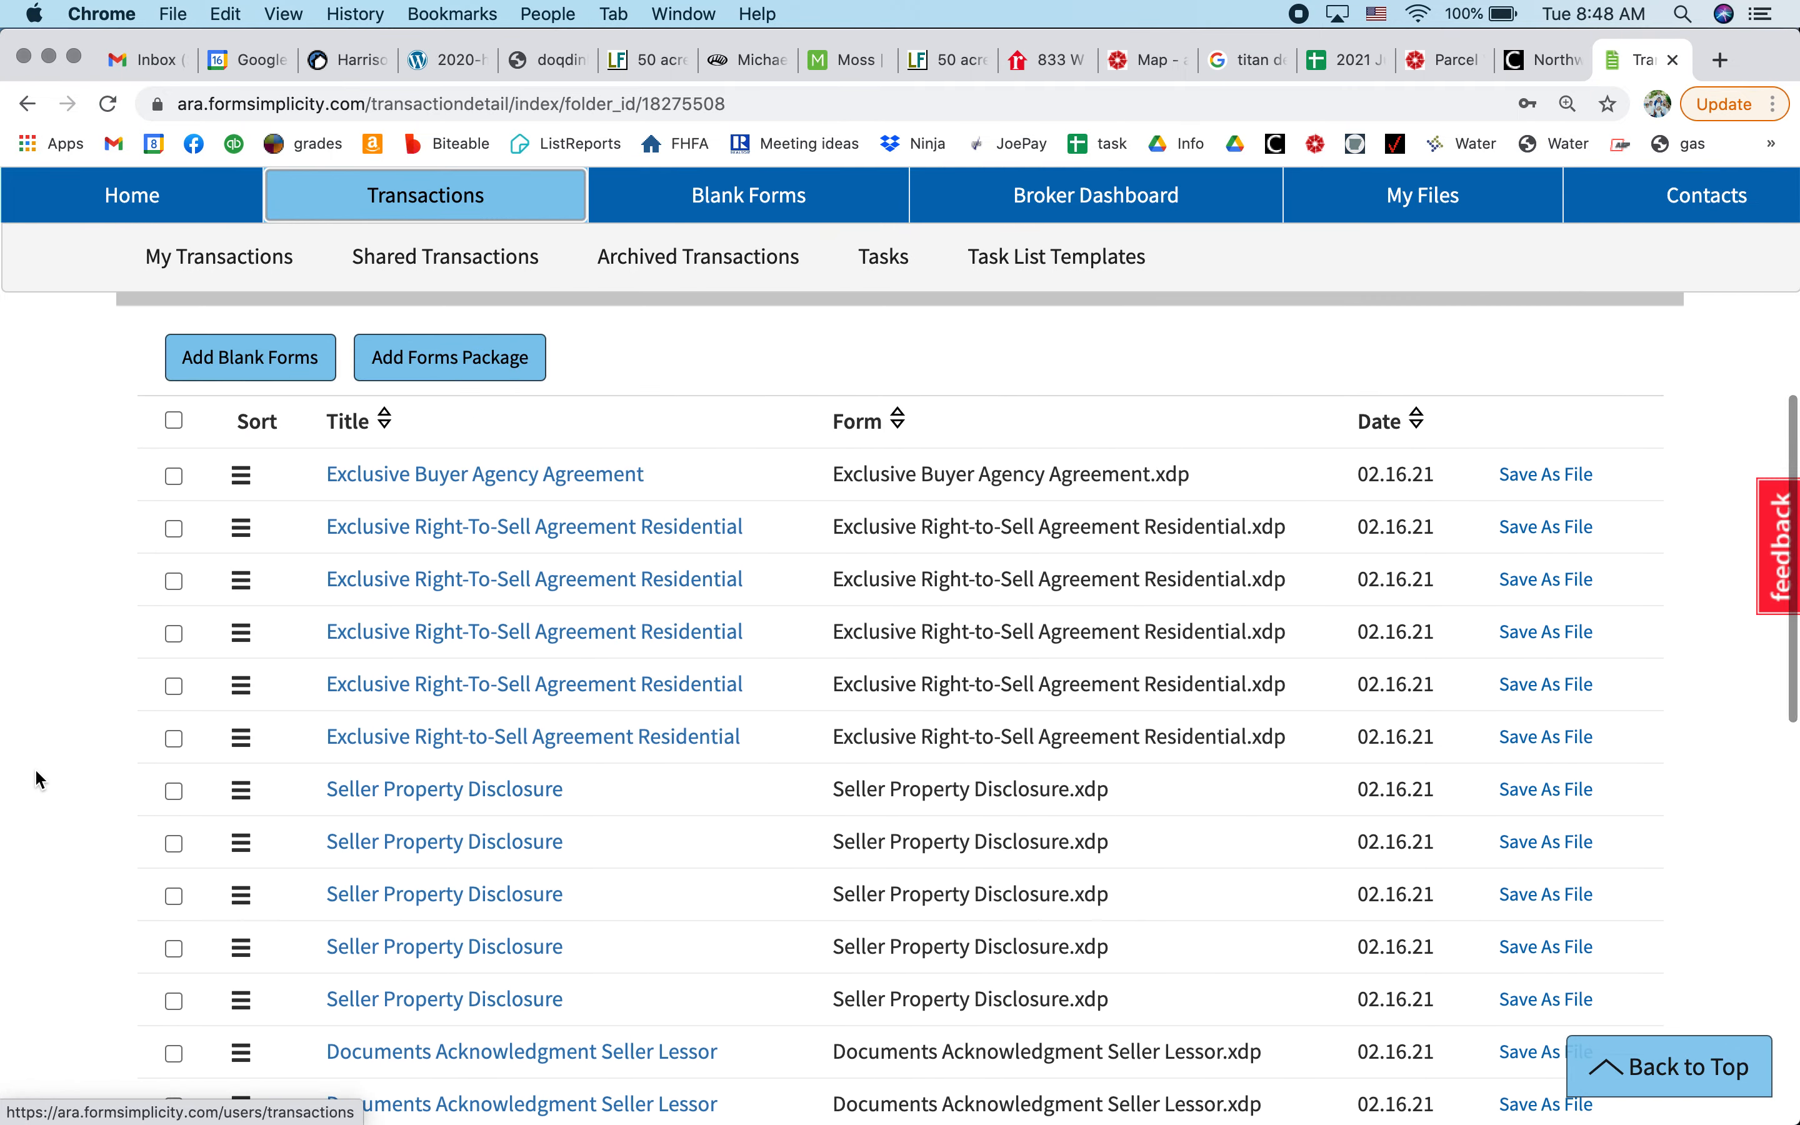
{"action": "left_click", "coordinate": [169, 476]}
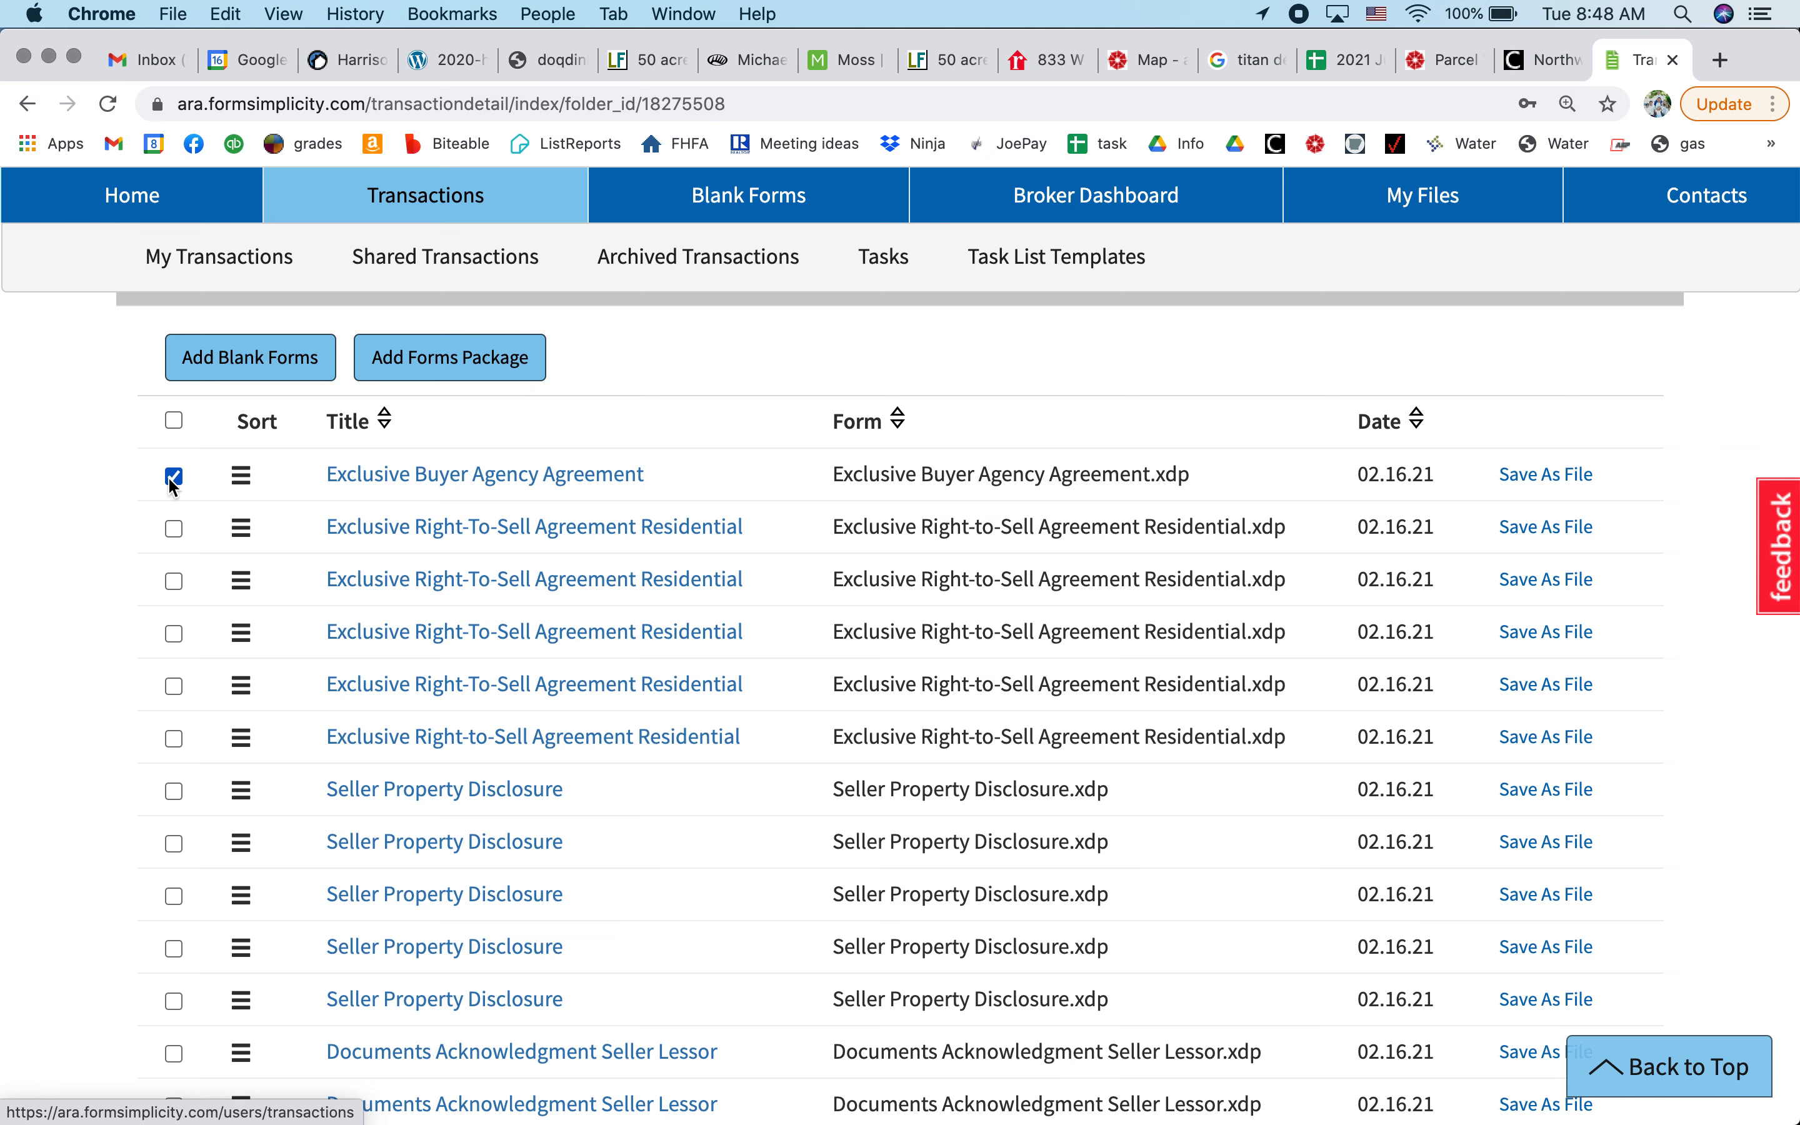
{"action": "left_click", "coordinate": [173, 530]}
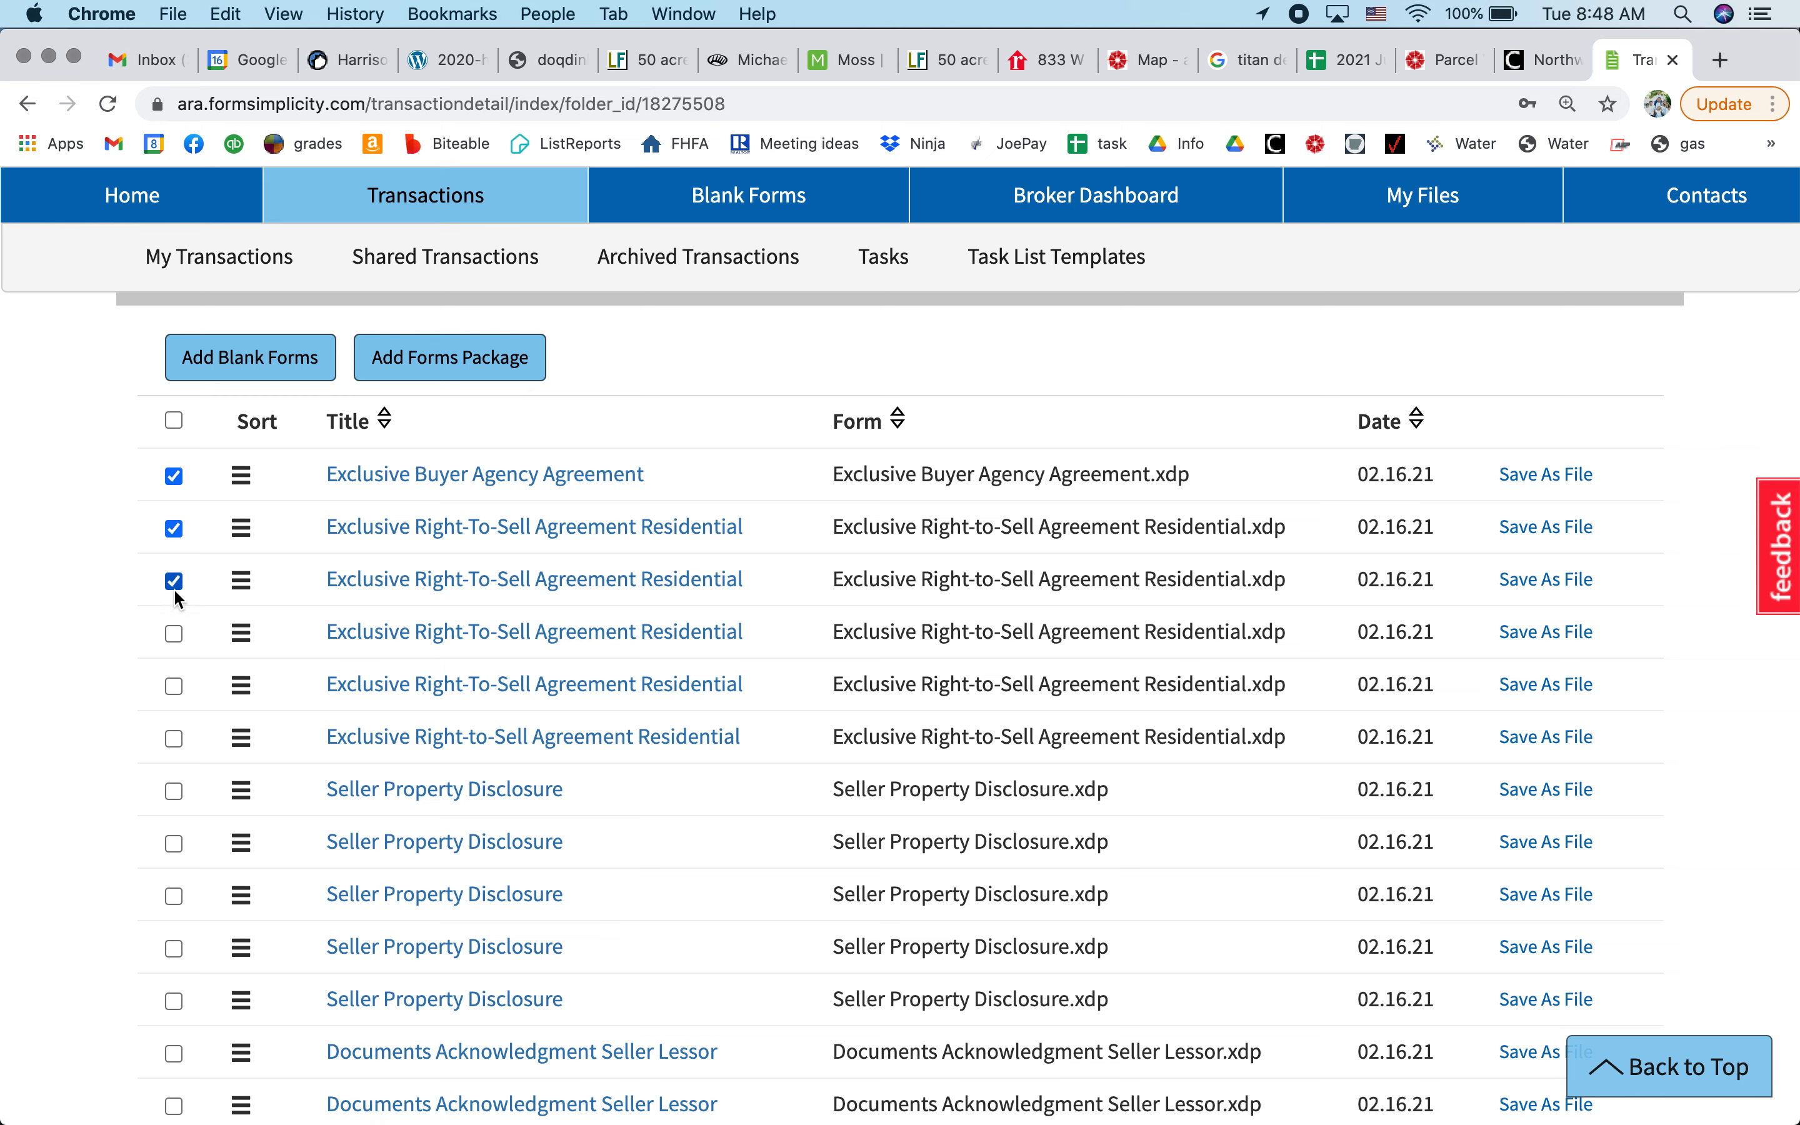
{"action": "left_click", "coordinate": [175, 634]}
{"action": "scroll", "coordinate": [128, 771], "scroll_direction": "down", "scroll_amount": 5}
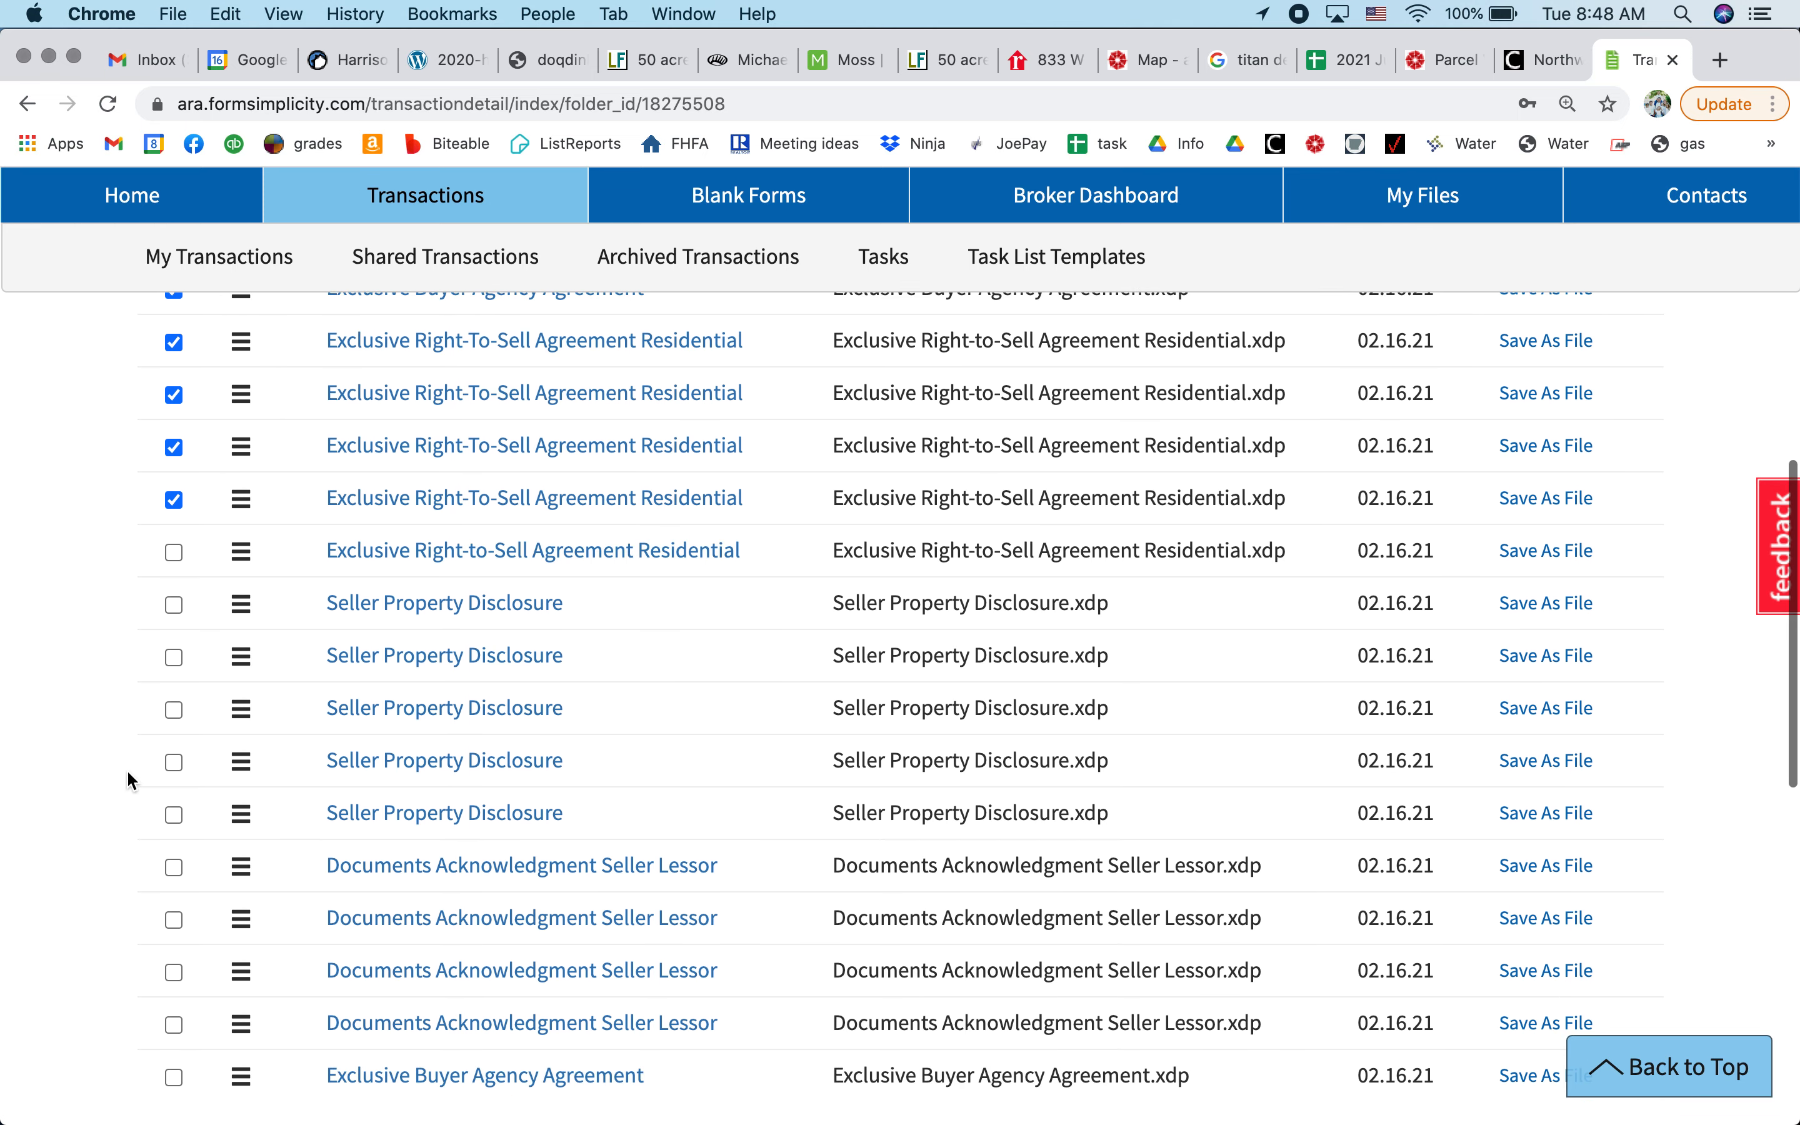
{"action": "left_click", "coordinate": [173, 604]}
{"action": "left_click", "coordinate": [175, 658]}
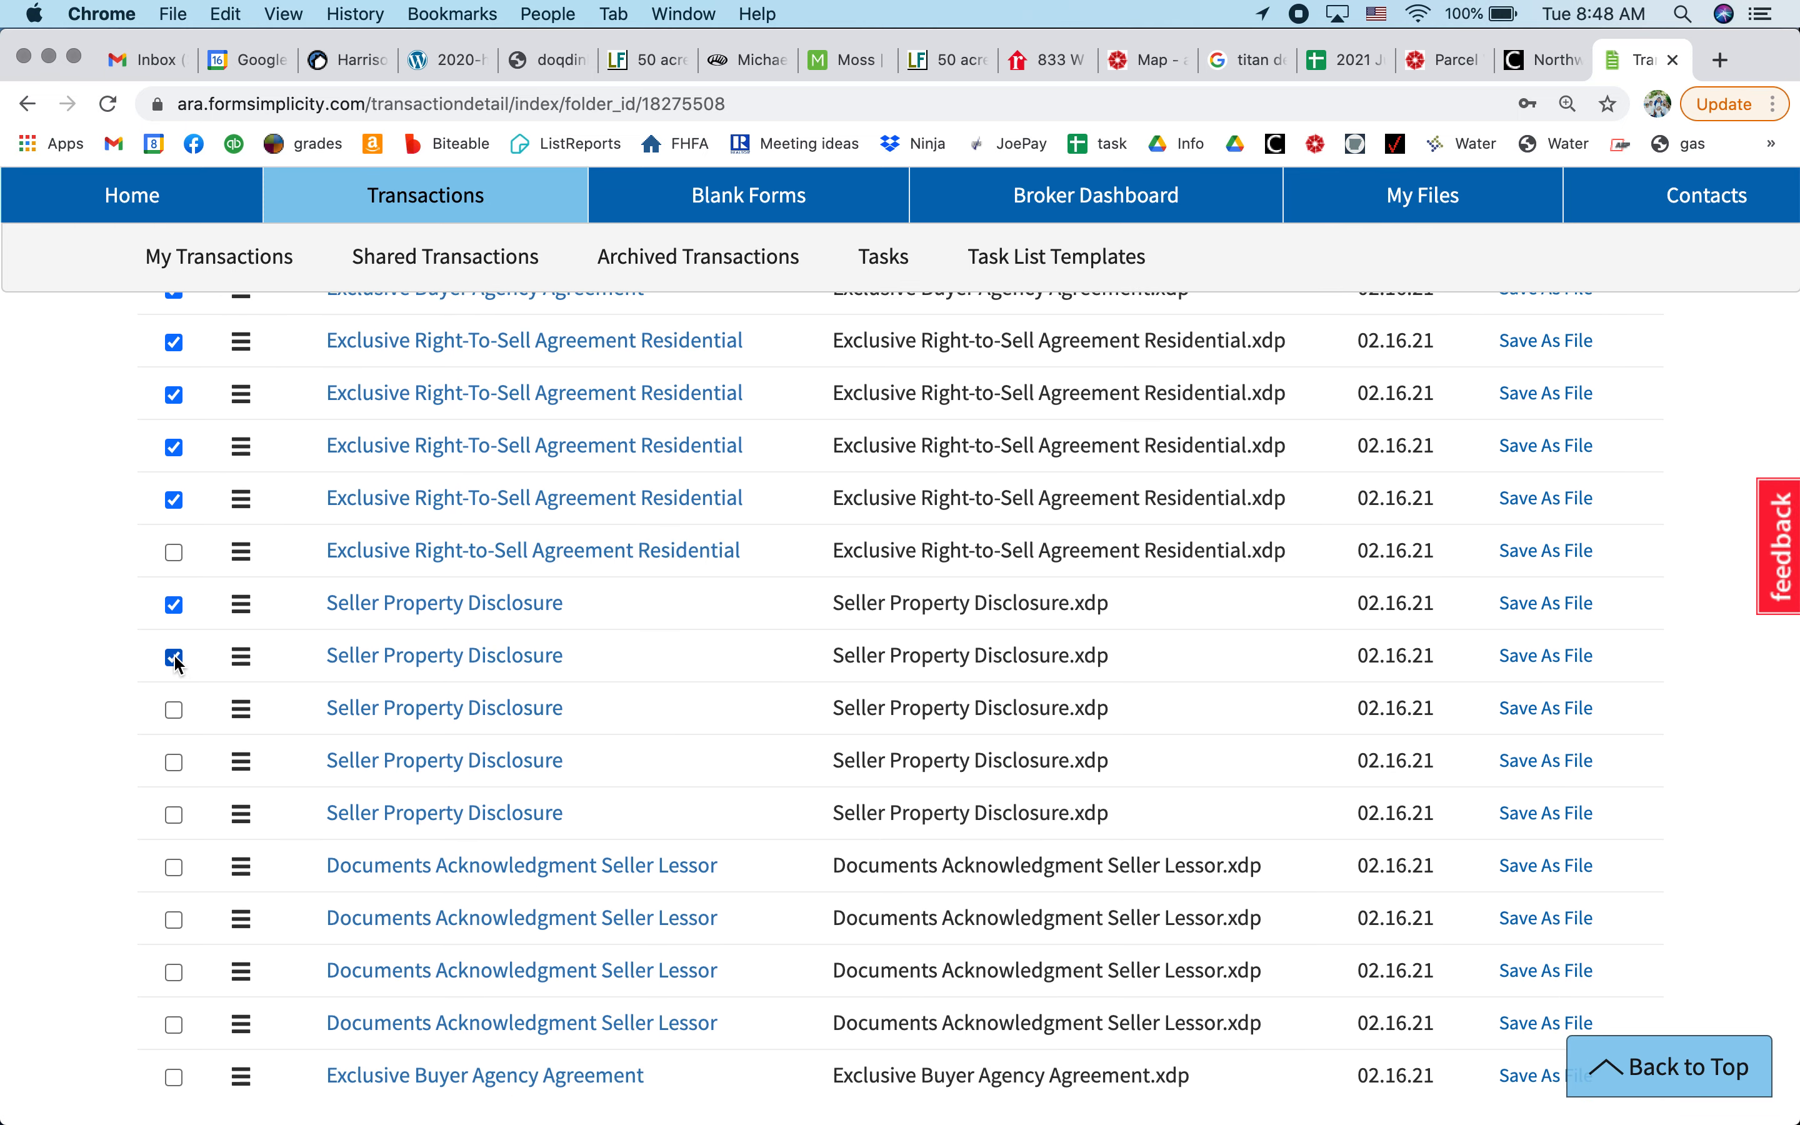
{"action": "left_click", "coordinate": [176, 711]}
{"action": "left_click", "coordinate": [175, 765]}
{"action": "scroll", "coordinate": [59, 882], "scroll_direction": "down", "scroll_amount": 5}
{"action": "left_click", "coordinate": [176, 691]}
{"action": "left_click", "coordinate": [174, 741]}
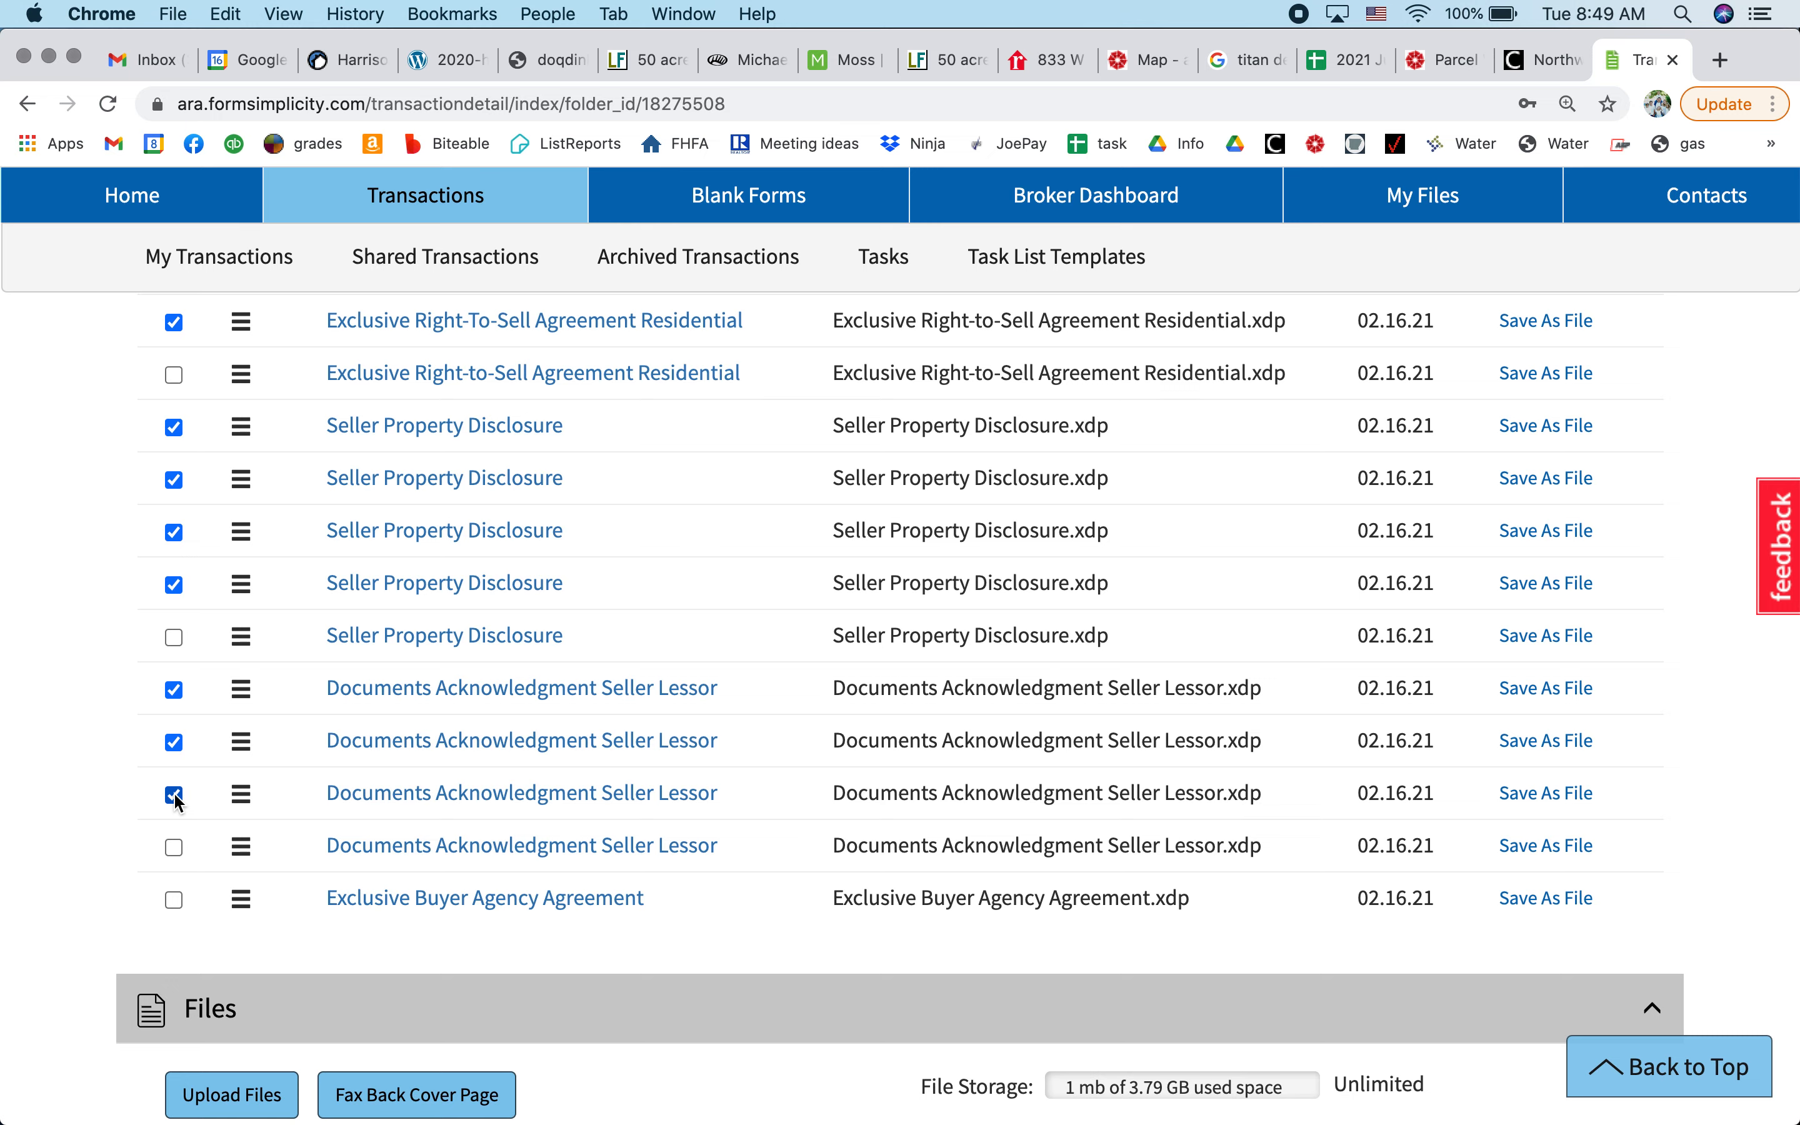
{"action": "scroll", "coordinate": [90, 622], "scroll_direction": "up", "scroll_amount": 10}
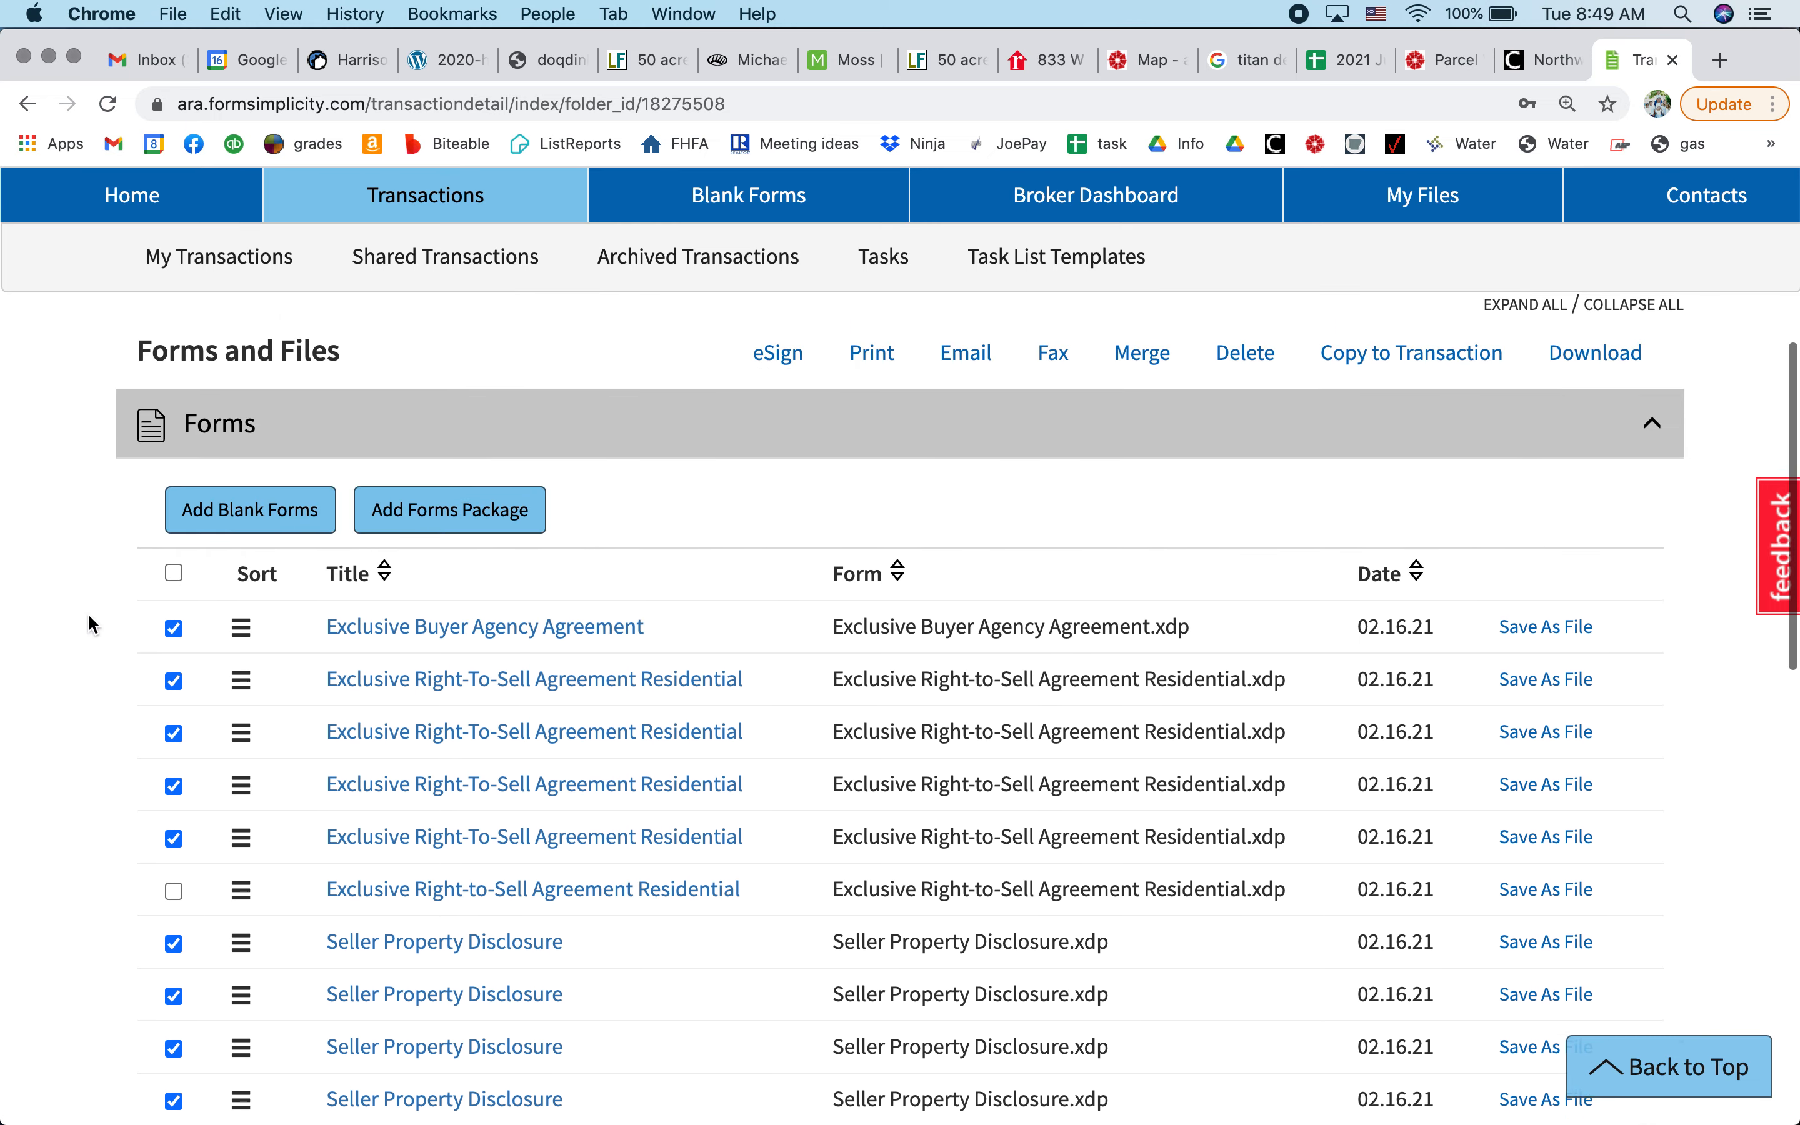
{"action": "left_click", "coordinate": [1235, 354]}
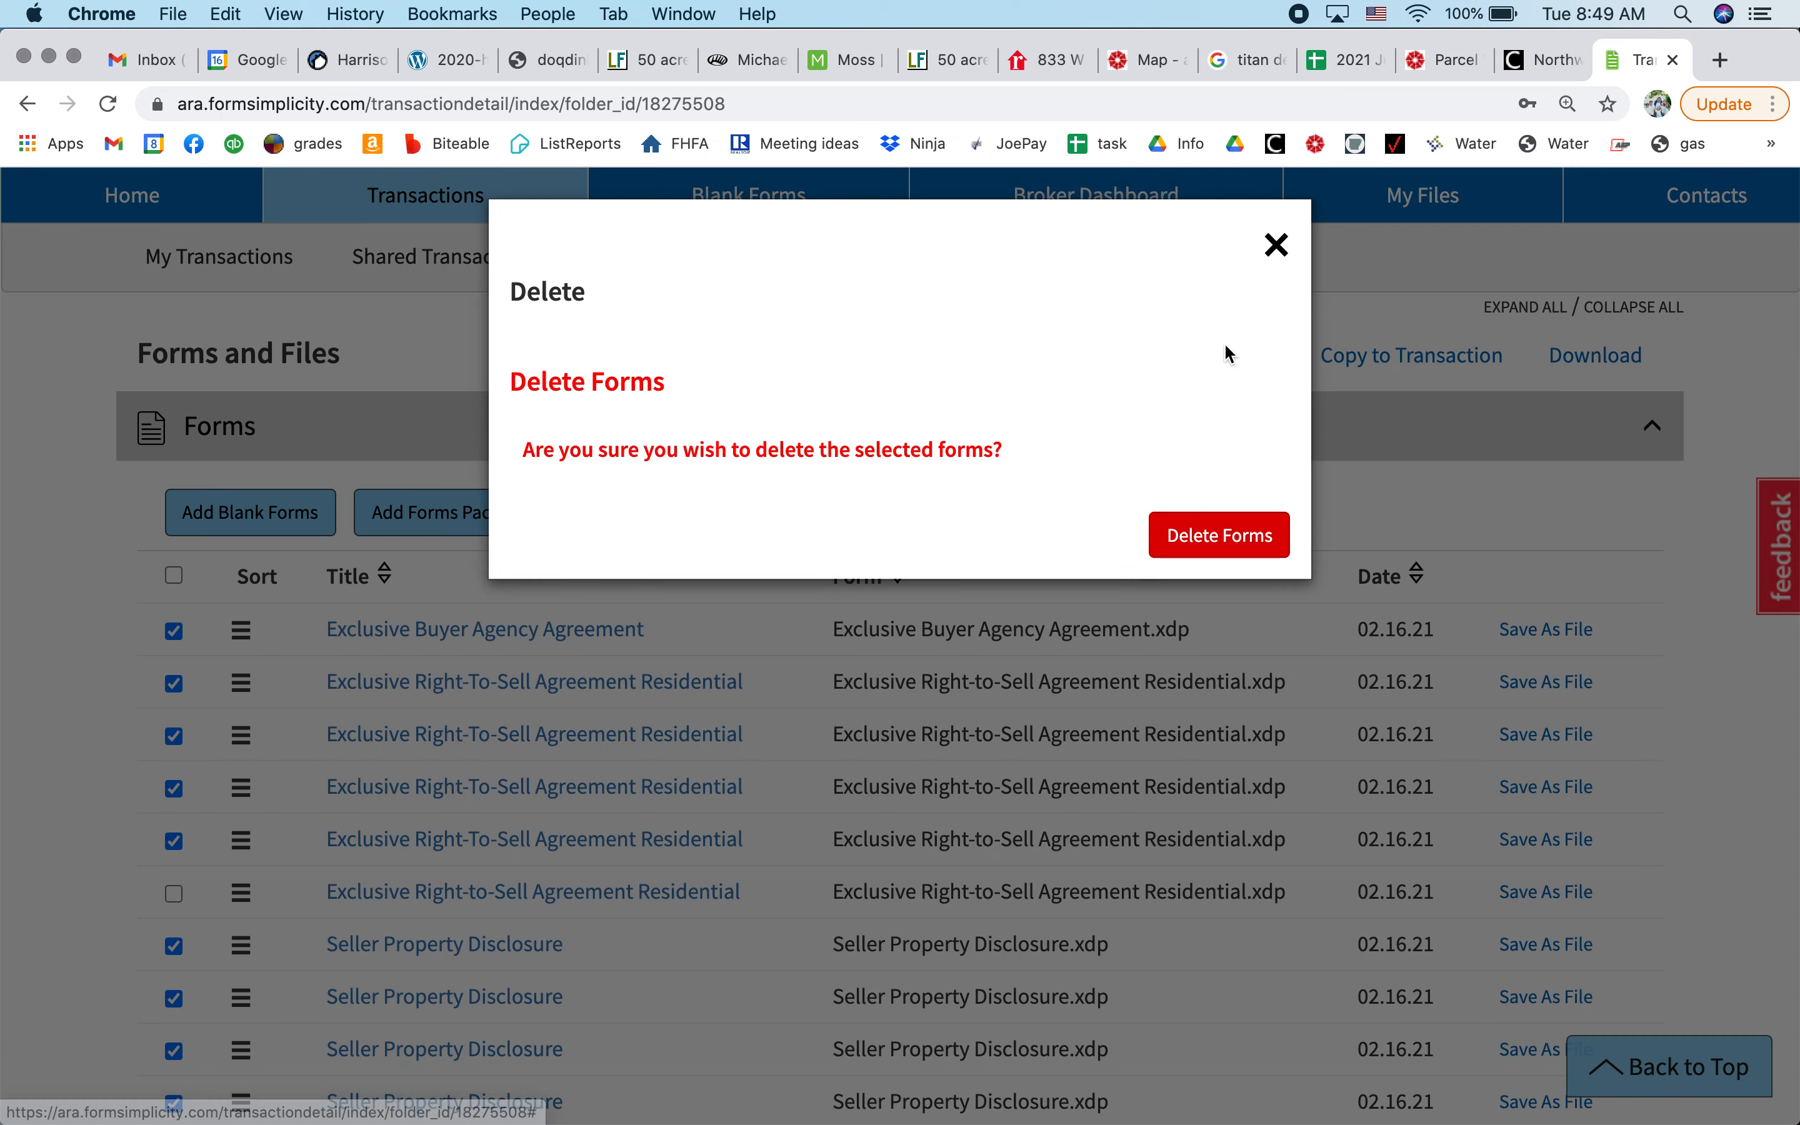
{"action": "left_click", "coordinate": [1194, 548]}
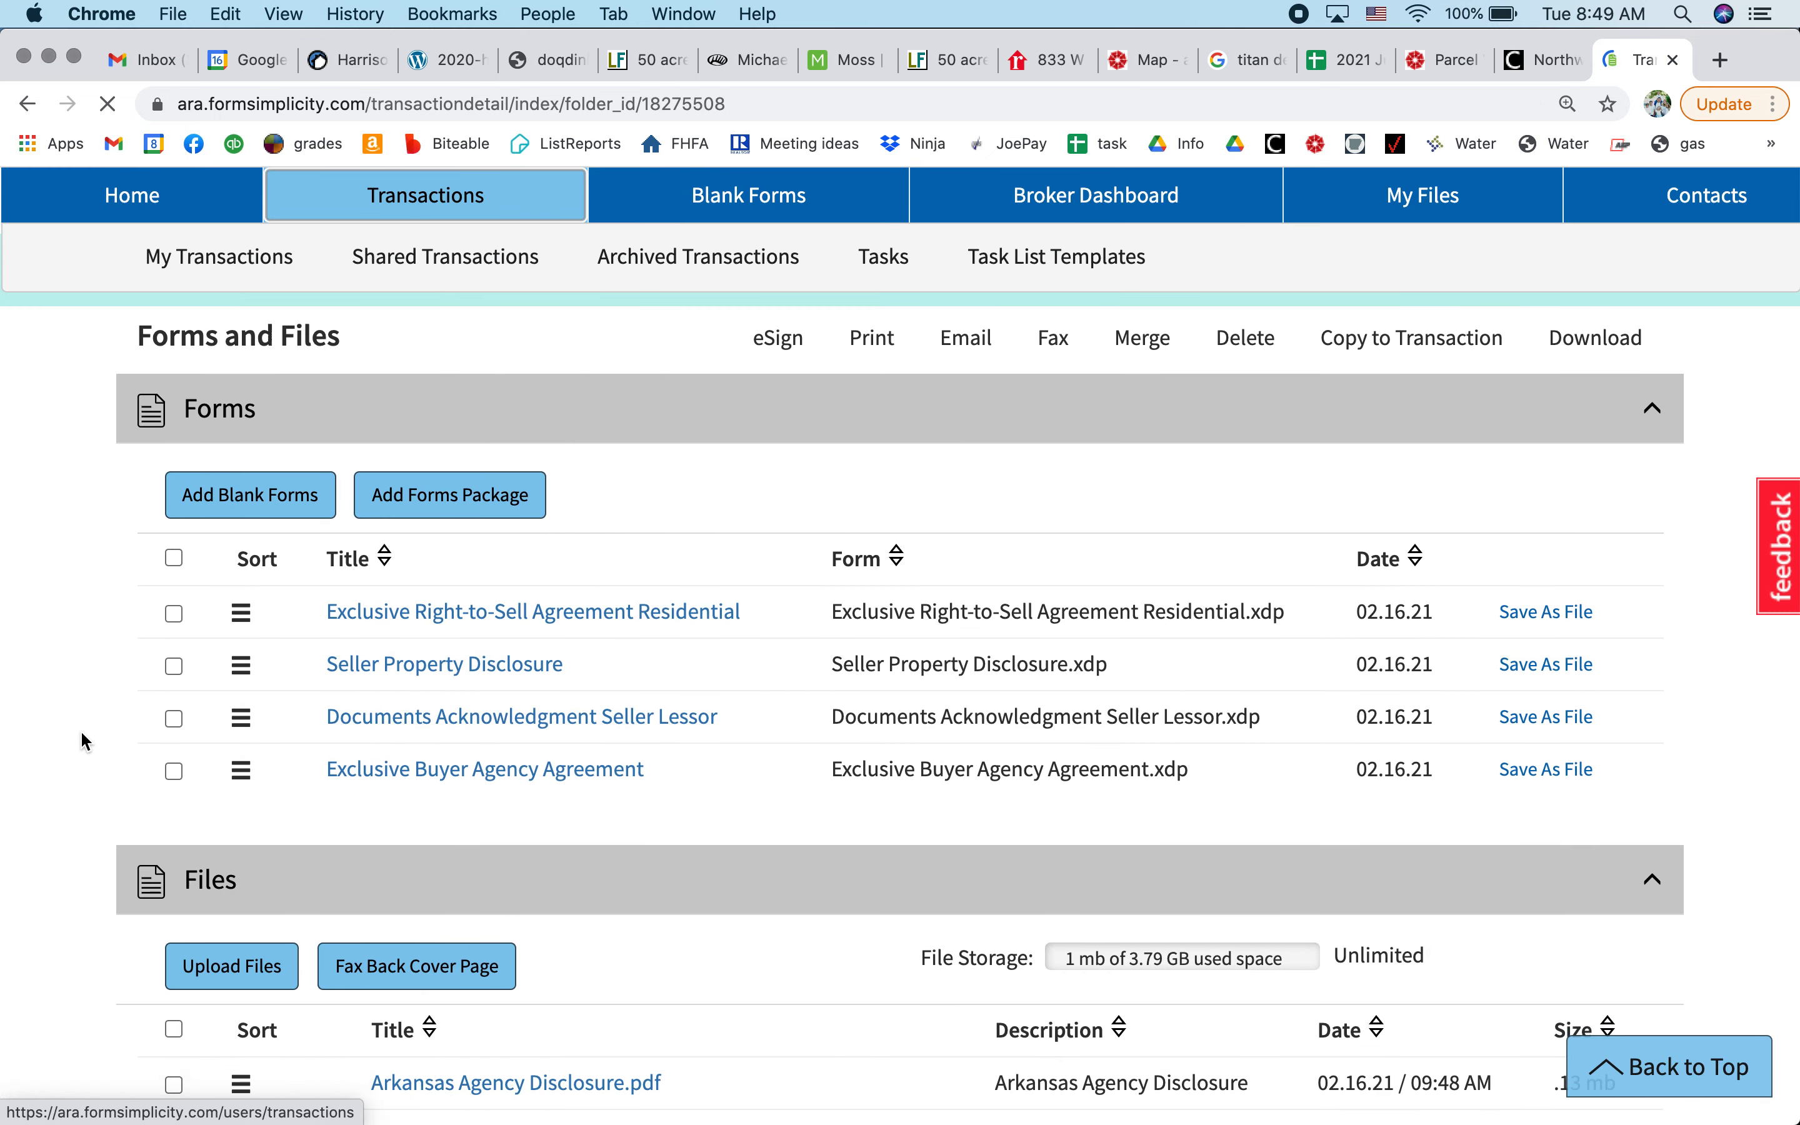
- Open the Exclusive Right-to-Sell Agreement Residential form and enter the seller's full name in paragraph 1
{"action": "scroll", "coordinate": [478, 625], "scroll_direction": "down", "scroll_amount": 2}
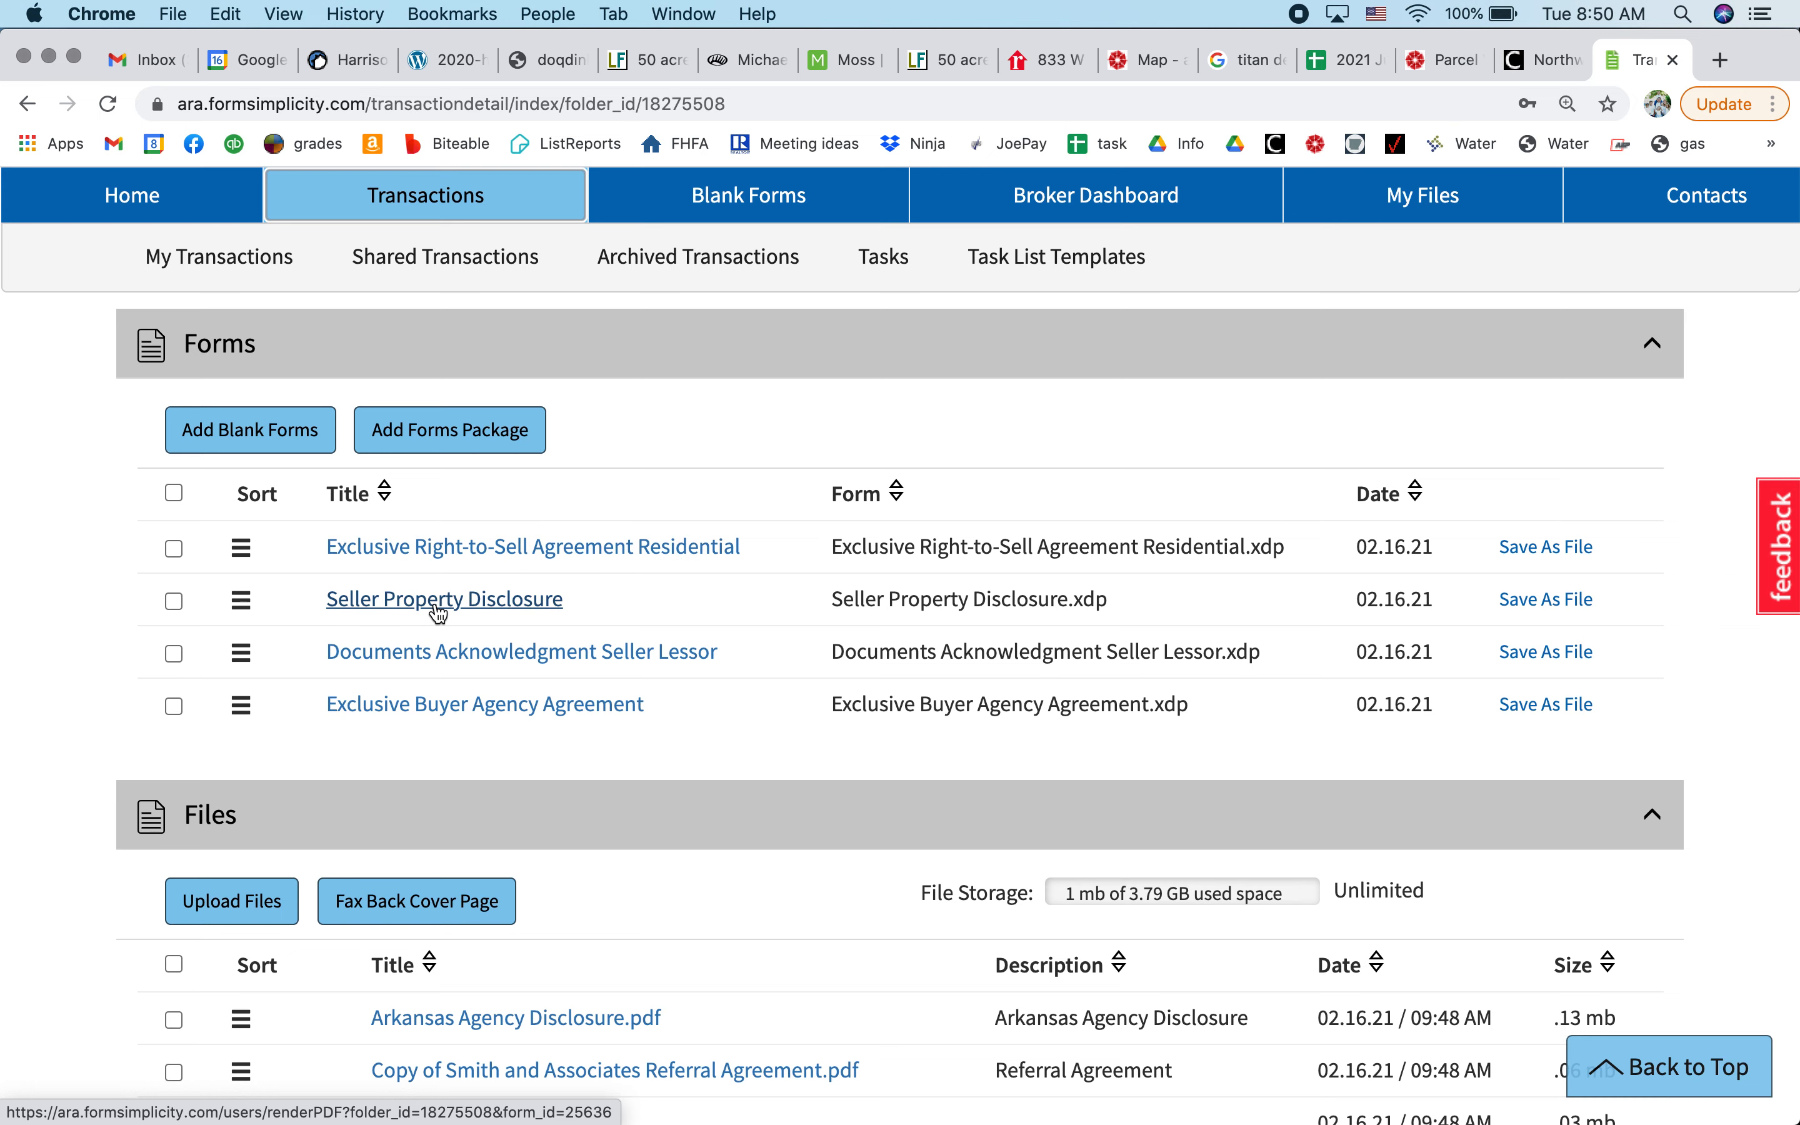
{"action": "scroll", "coordinate": [72, 933], "scroll_direction": "down", "scroll_amount": 5}
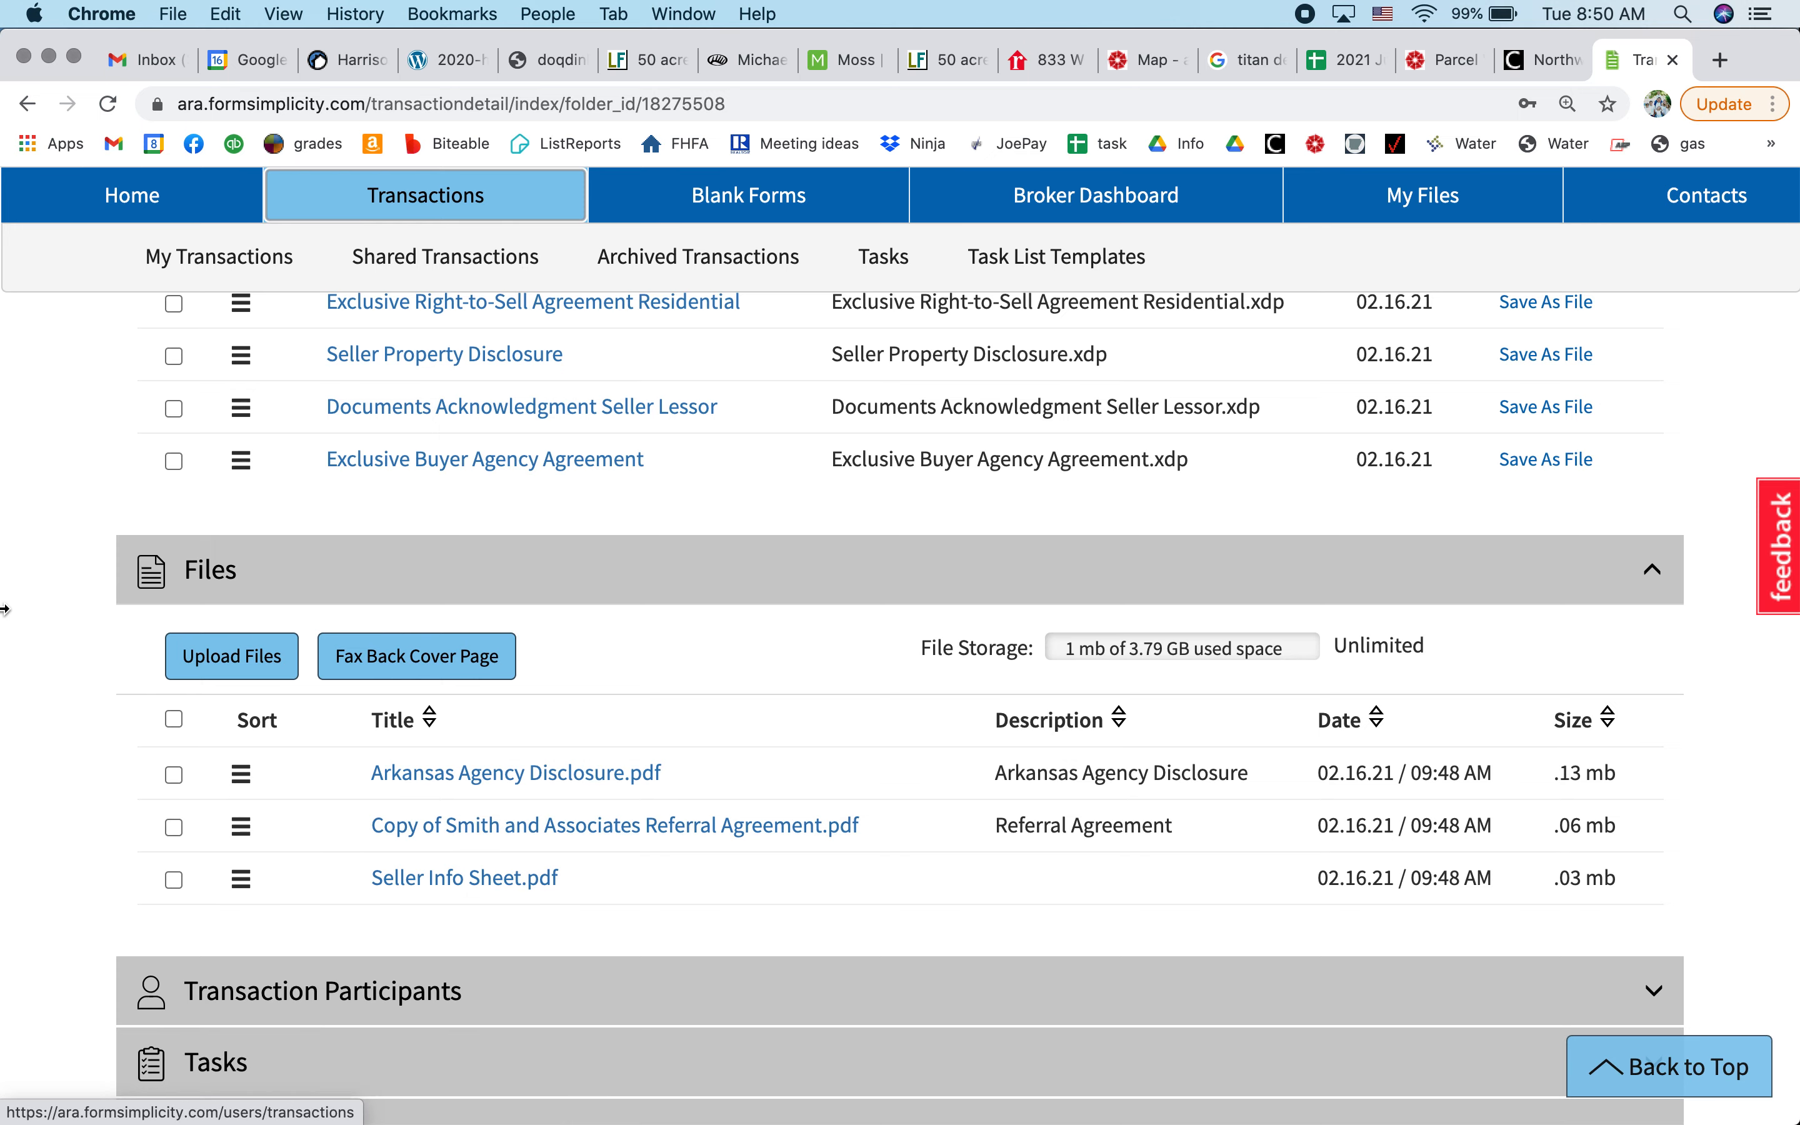
{"action": "scroll", "coordinate": [6, 610], "scroll_direction": "up", "scroll_amount": 3}
{"action": "left_click", "coordinate": [395, 552]}
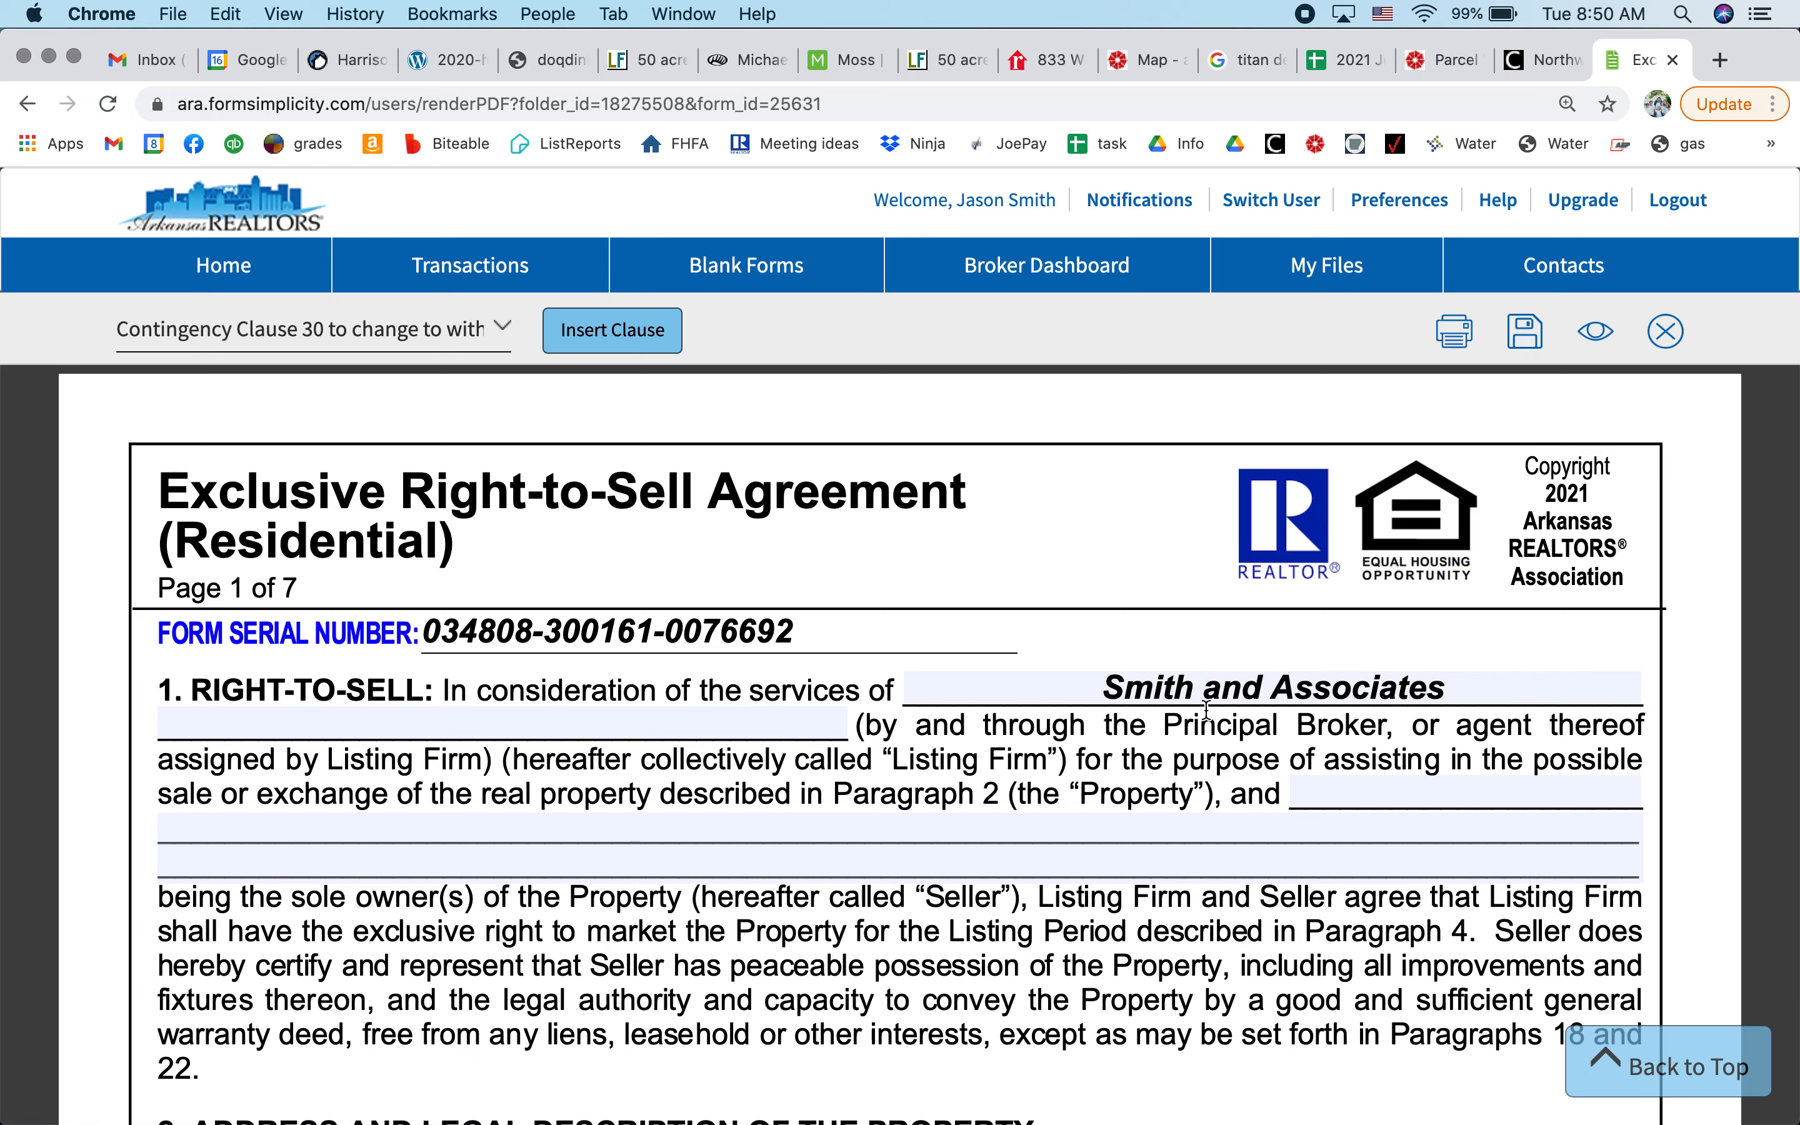
{"action": "left_click", "coordinate": [1361, 795]}
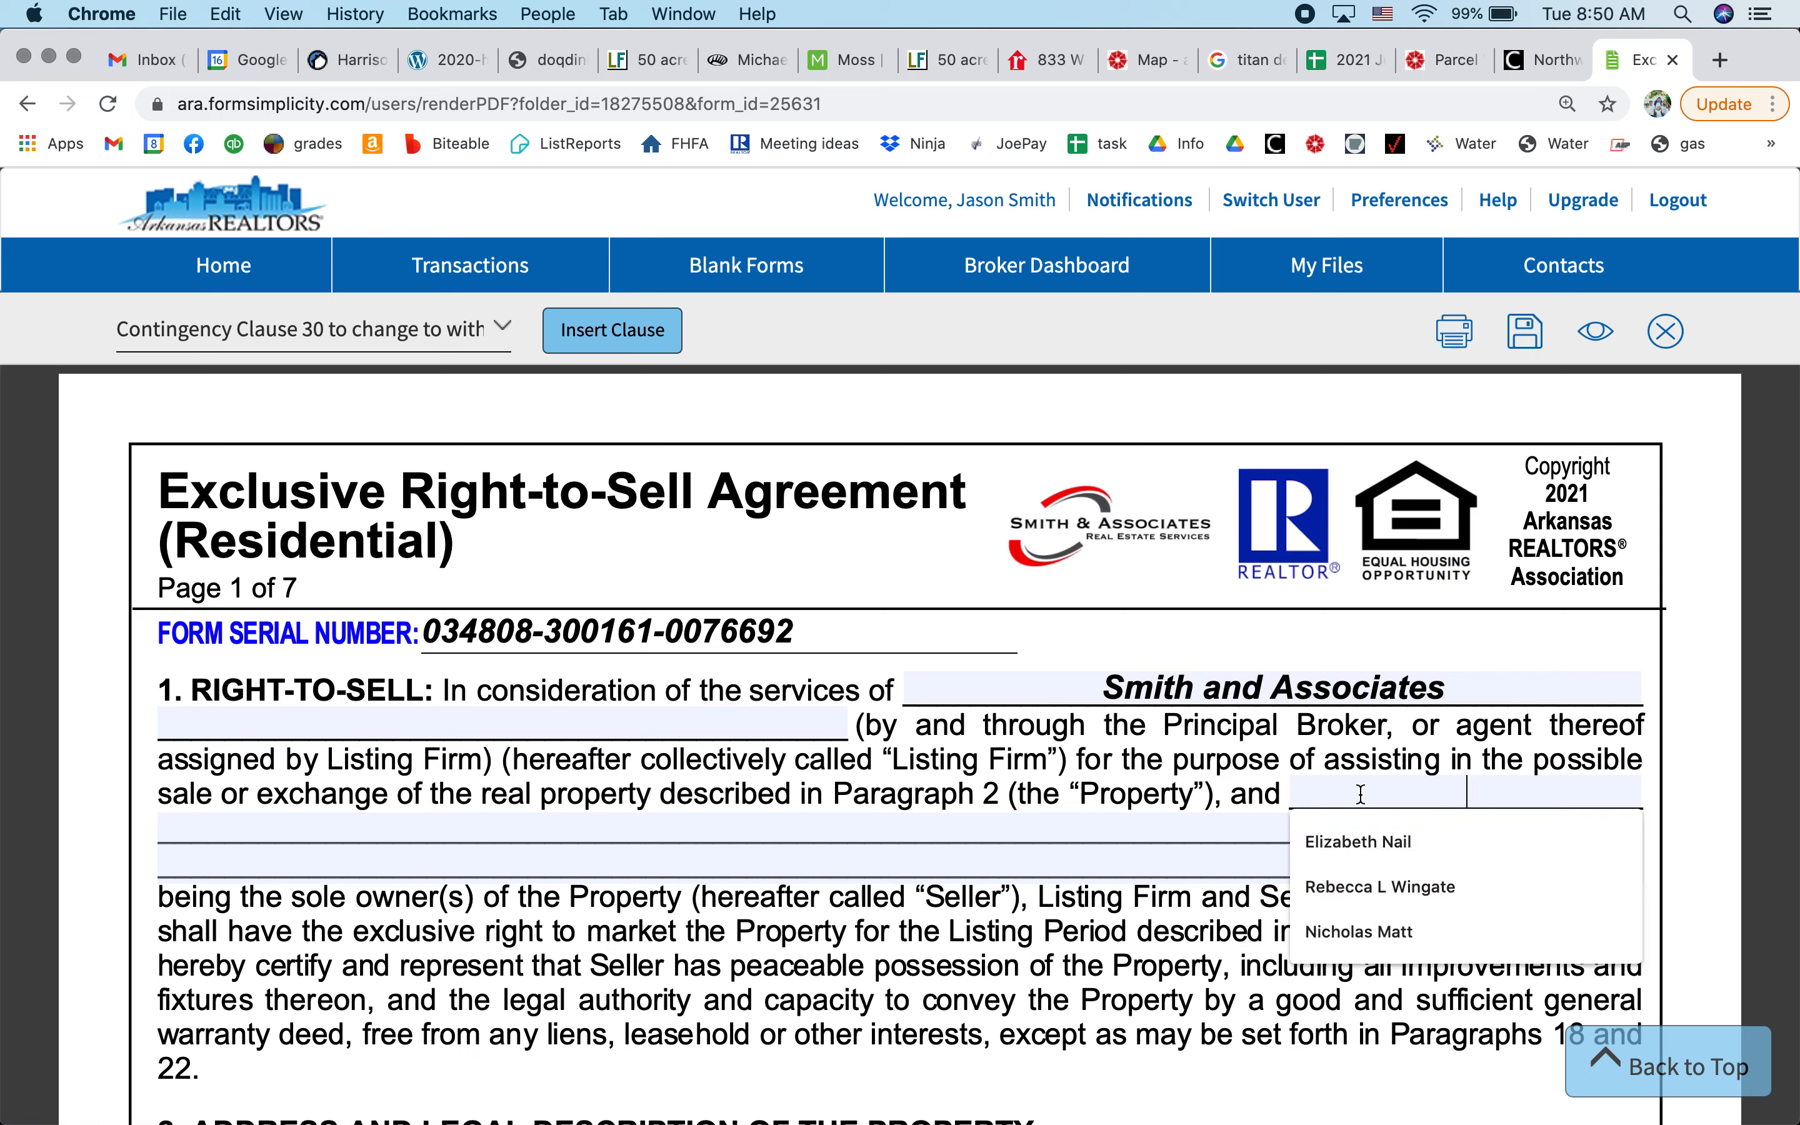
{"action": "type", "text": "Ted"}
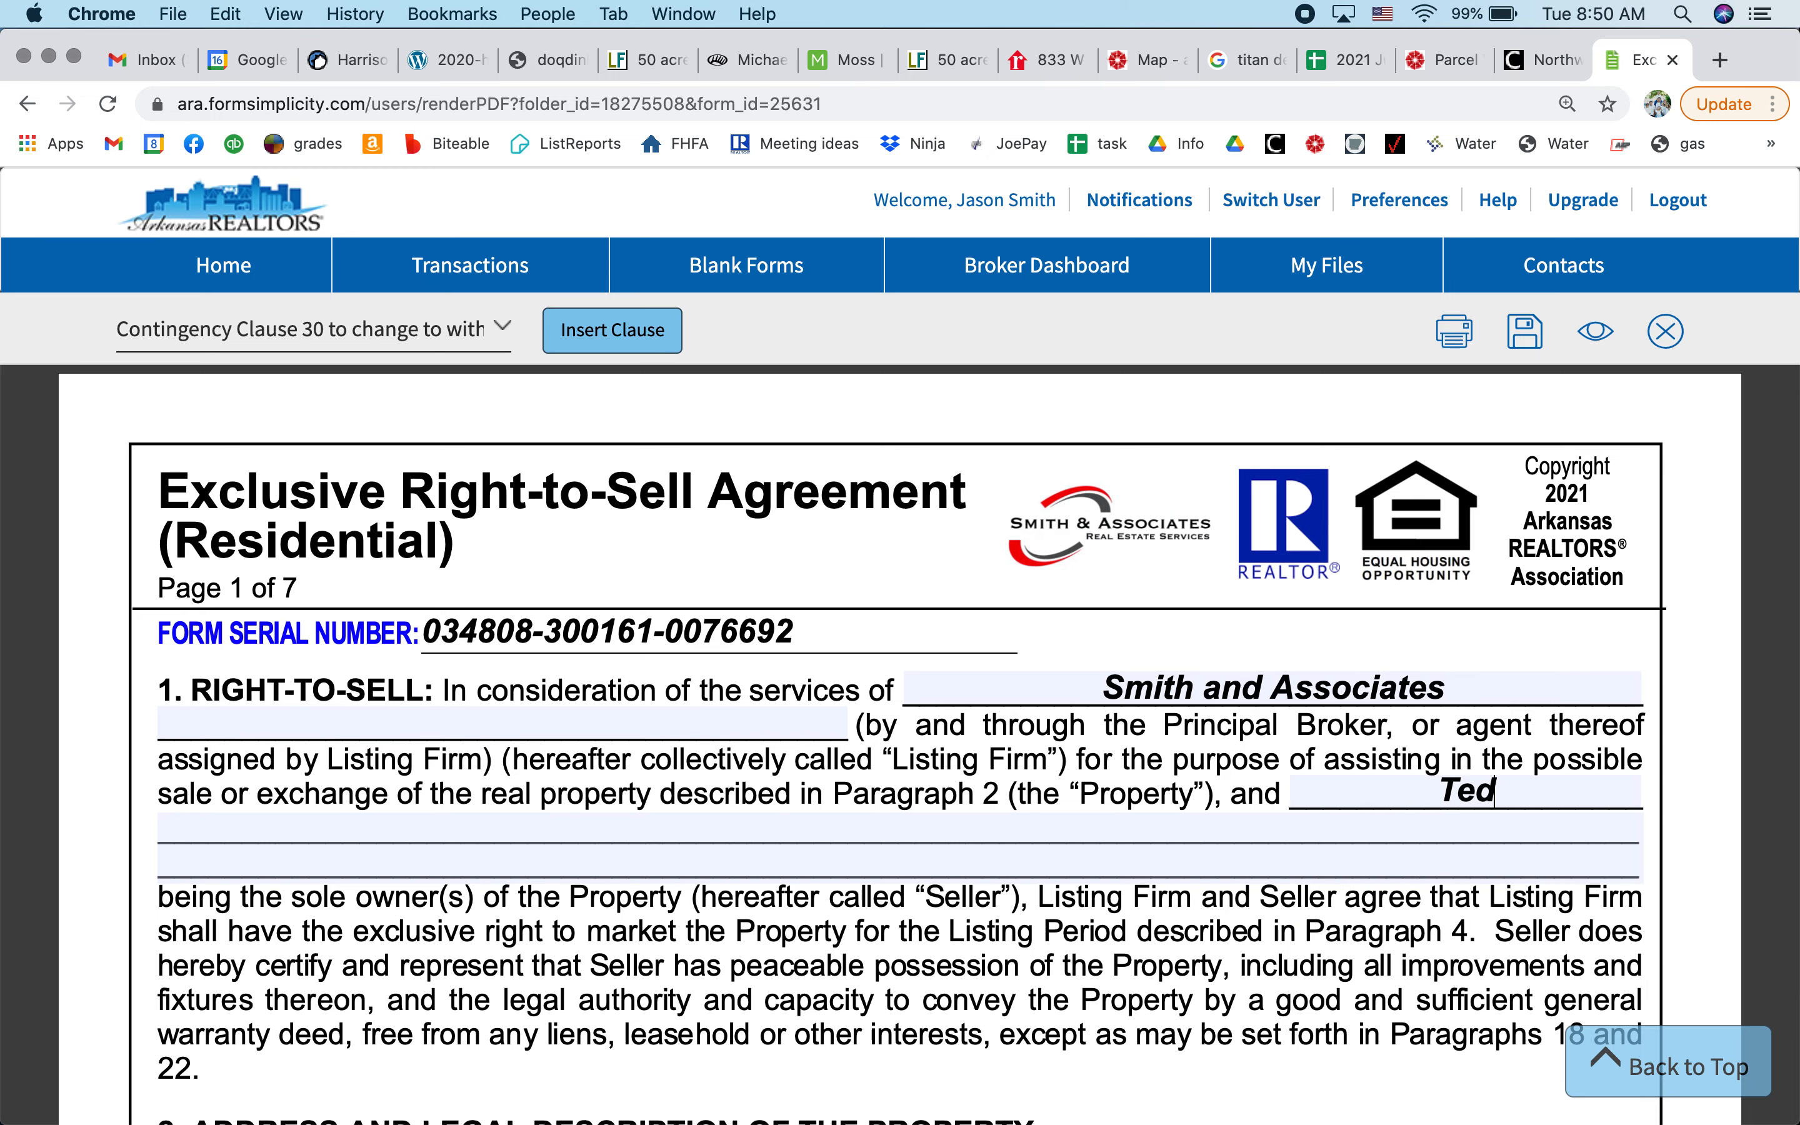
{"action": "type", "text": " E B"}
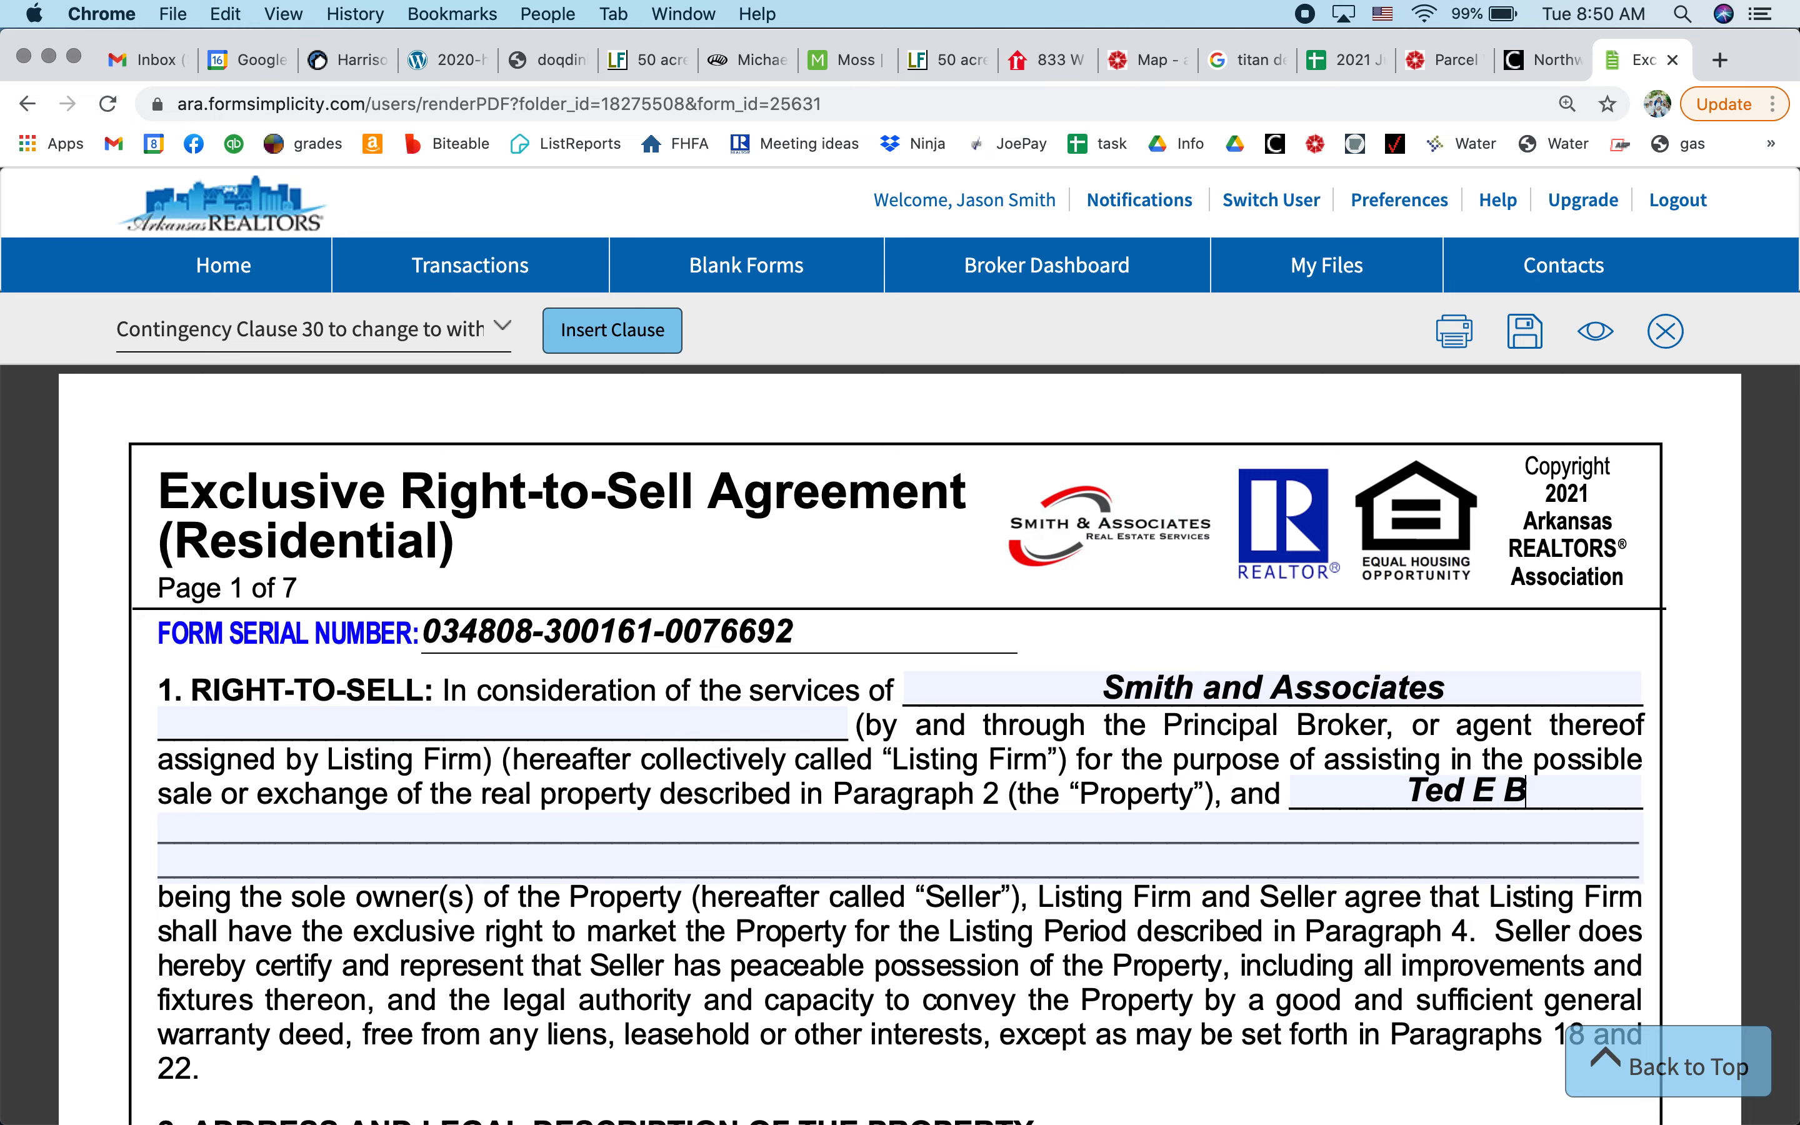
{"action": "type", "text": "ear"}
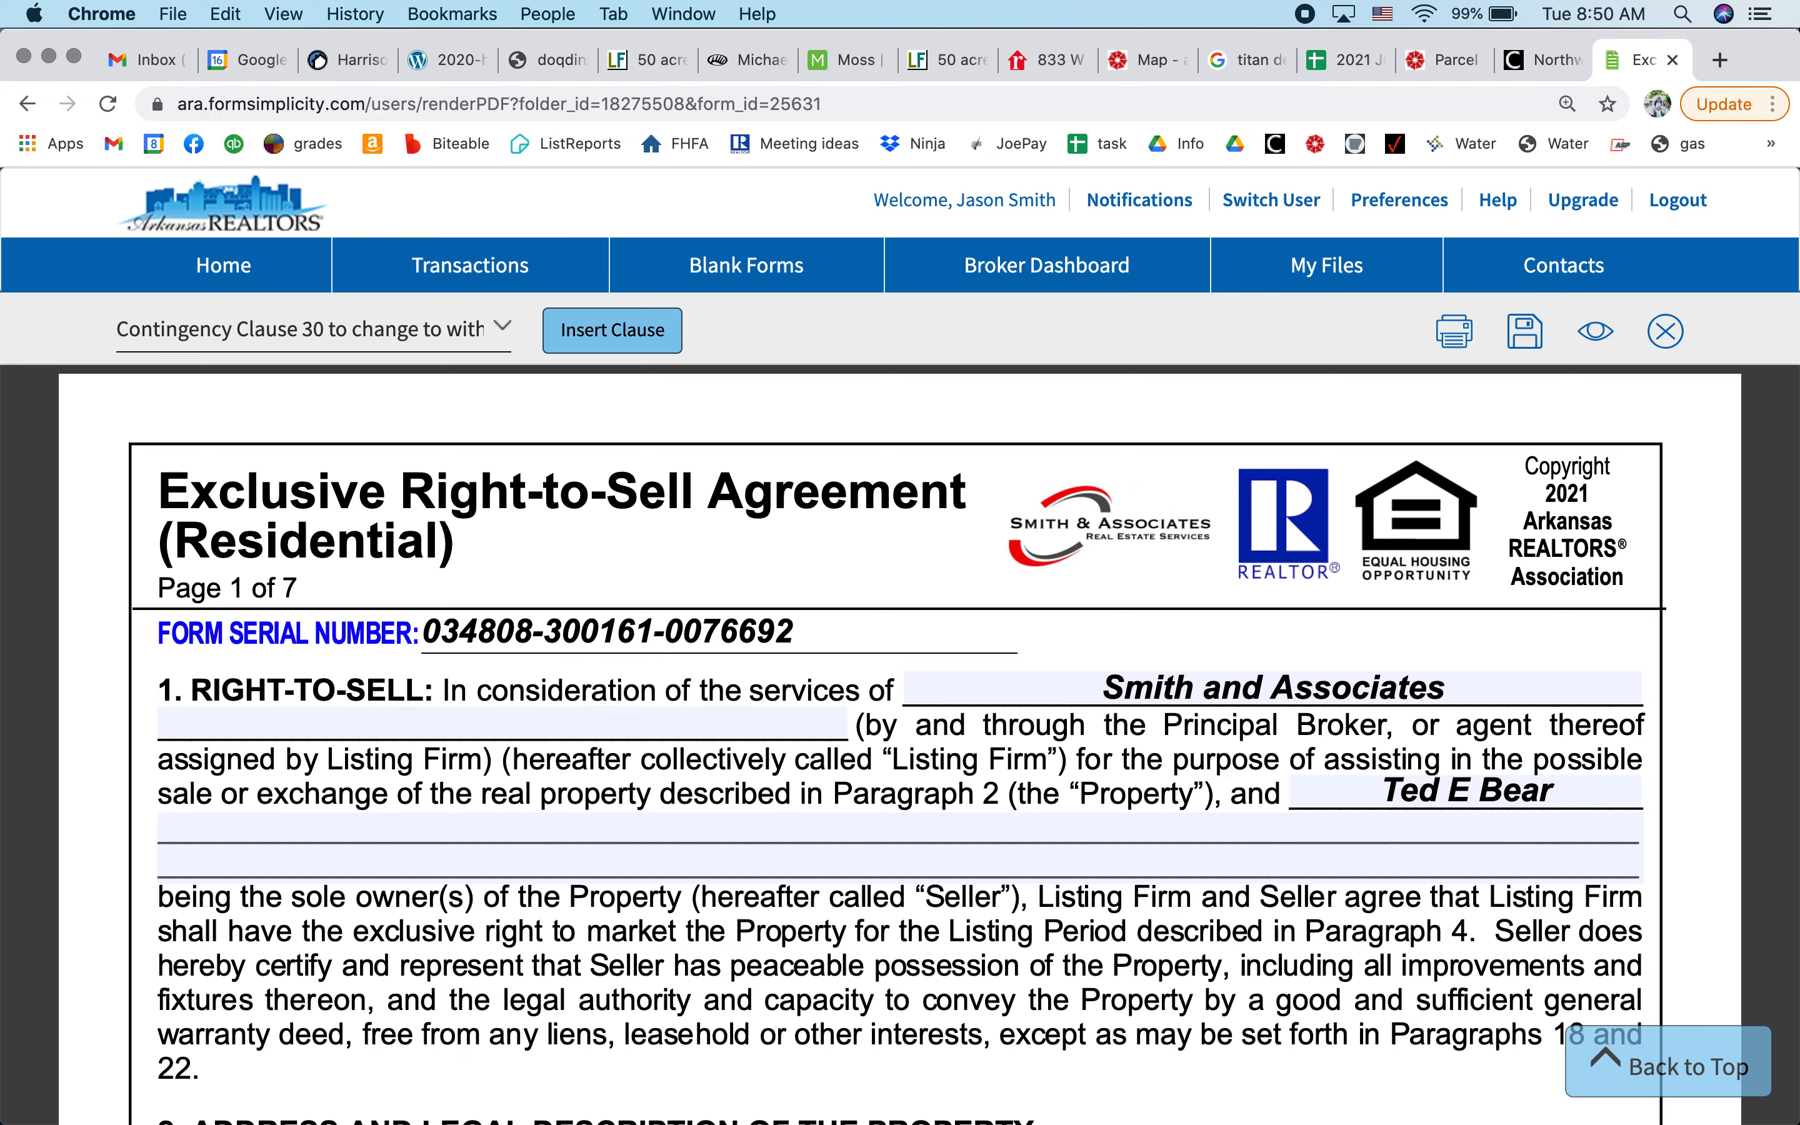
- Fill in the property's full address with city, state and ZIP code in paragraph 2A
{"action": "scroll", "coordinate": [1038, 915], "scroll_direction": "down", "scroll_amount": 5}
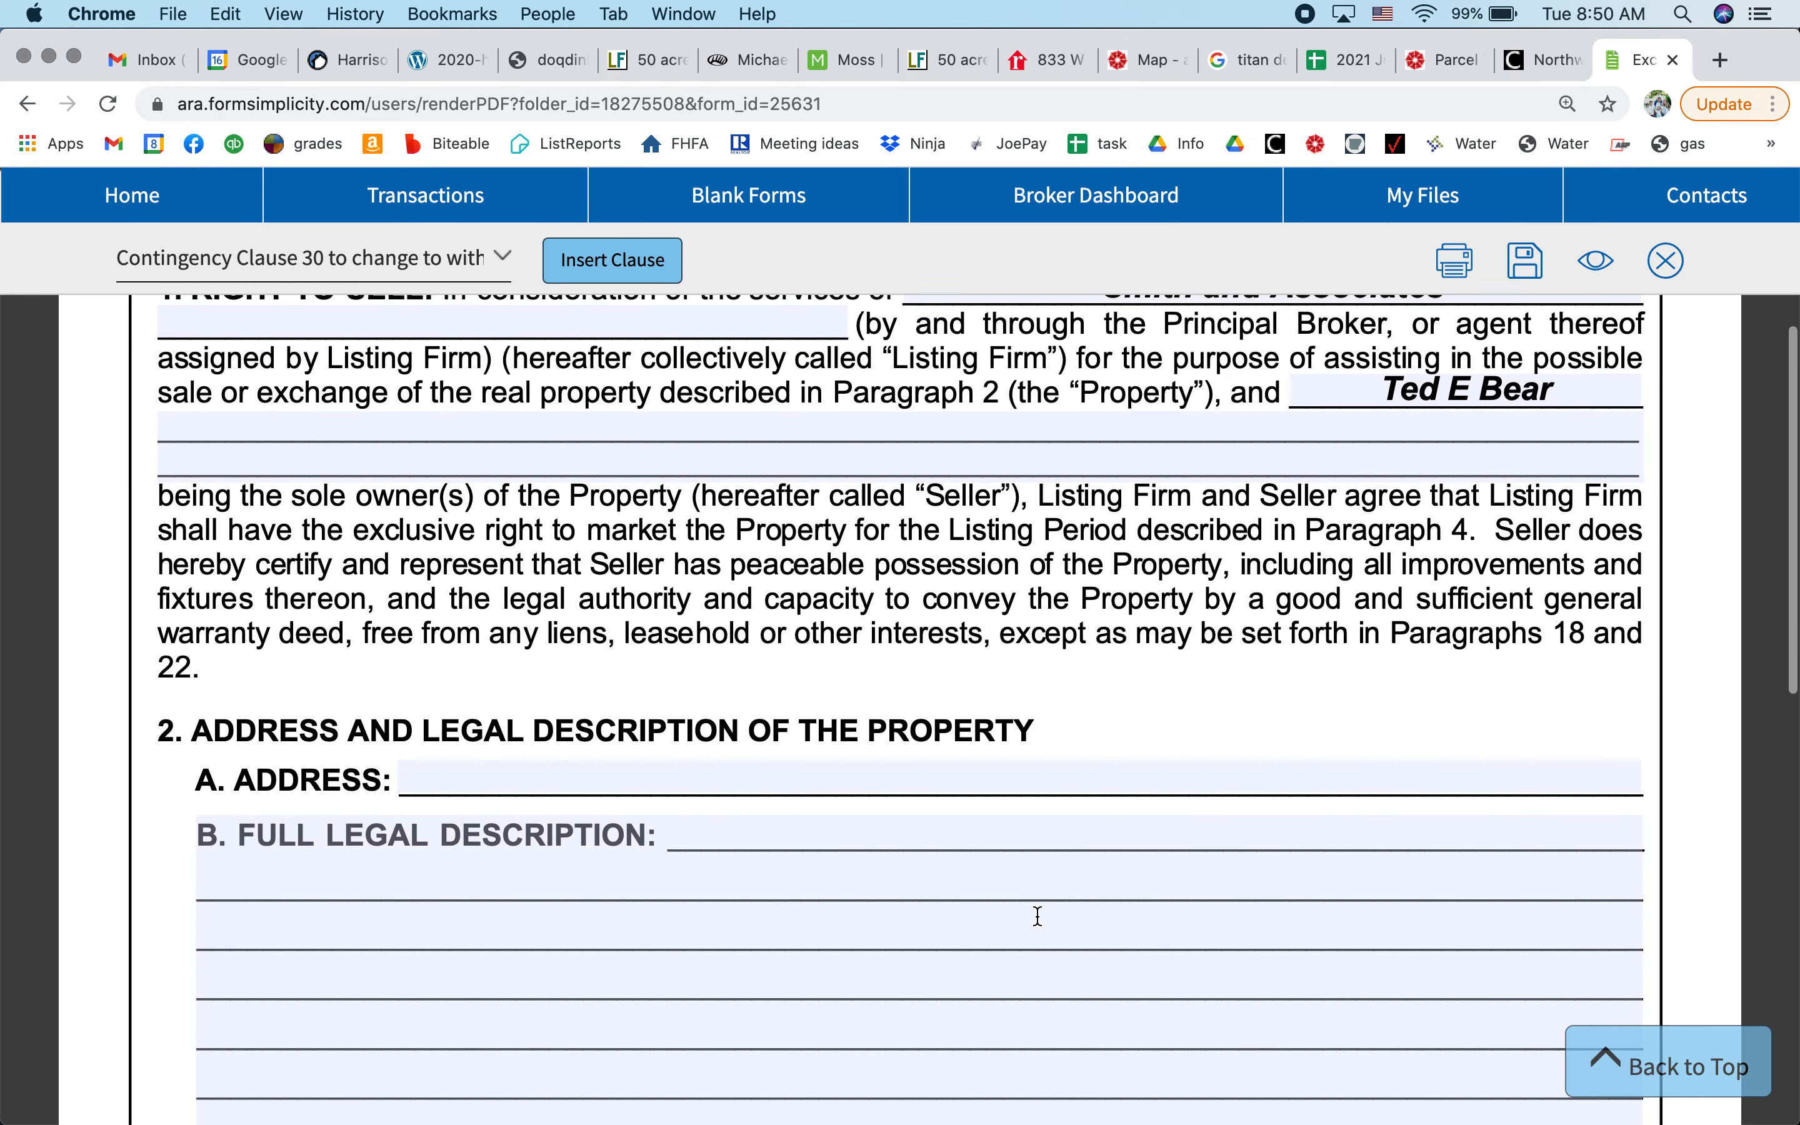
{"action": "left_click", "coordinate": [729, 751]}
{"action": "type", "text": "123"}
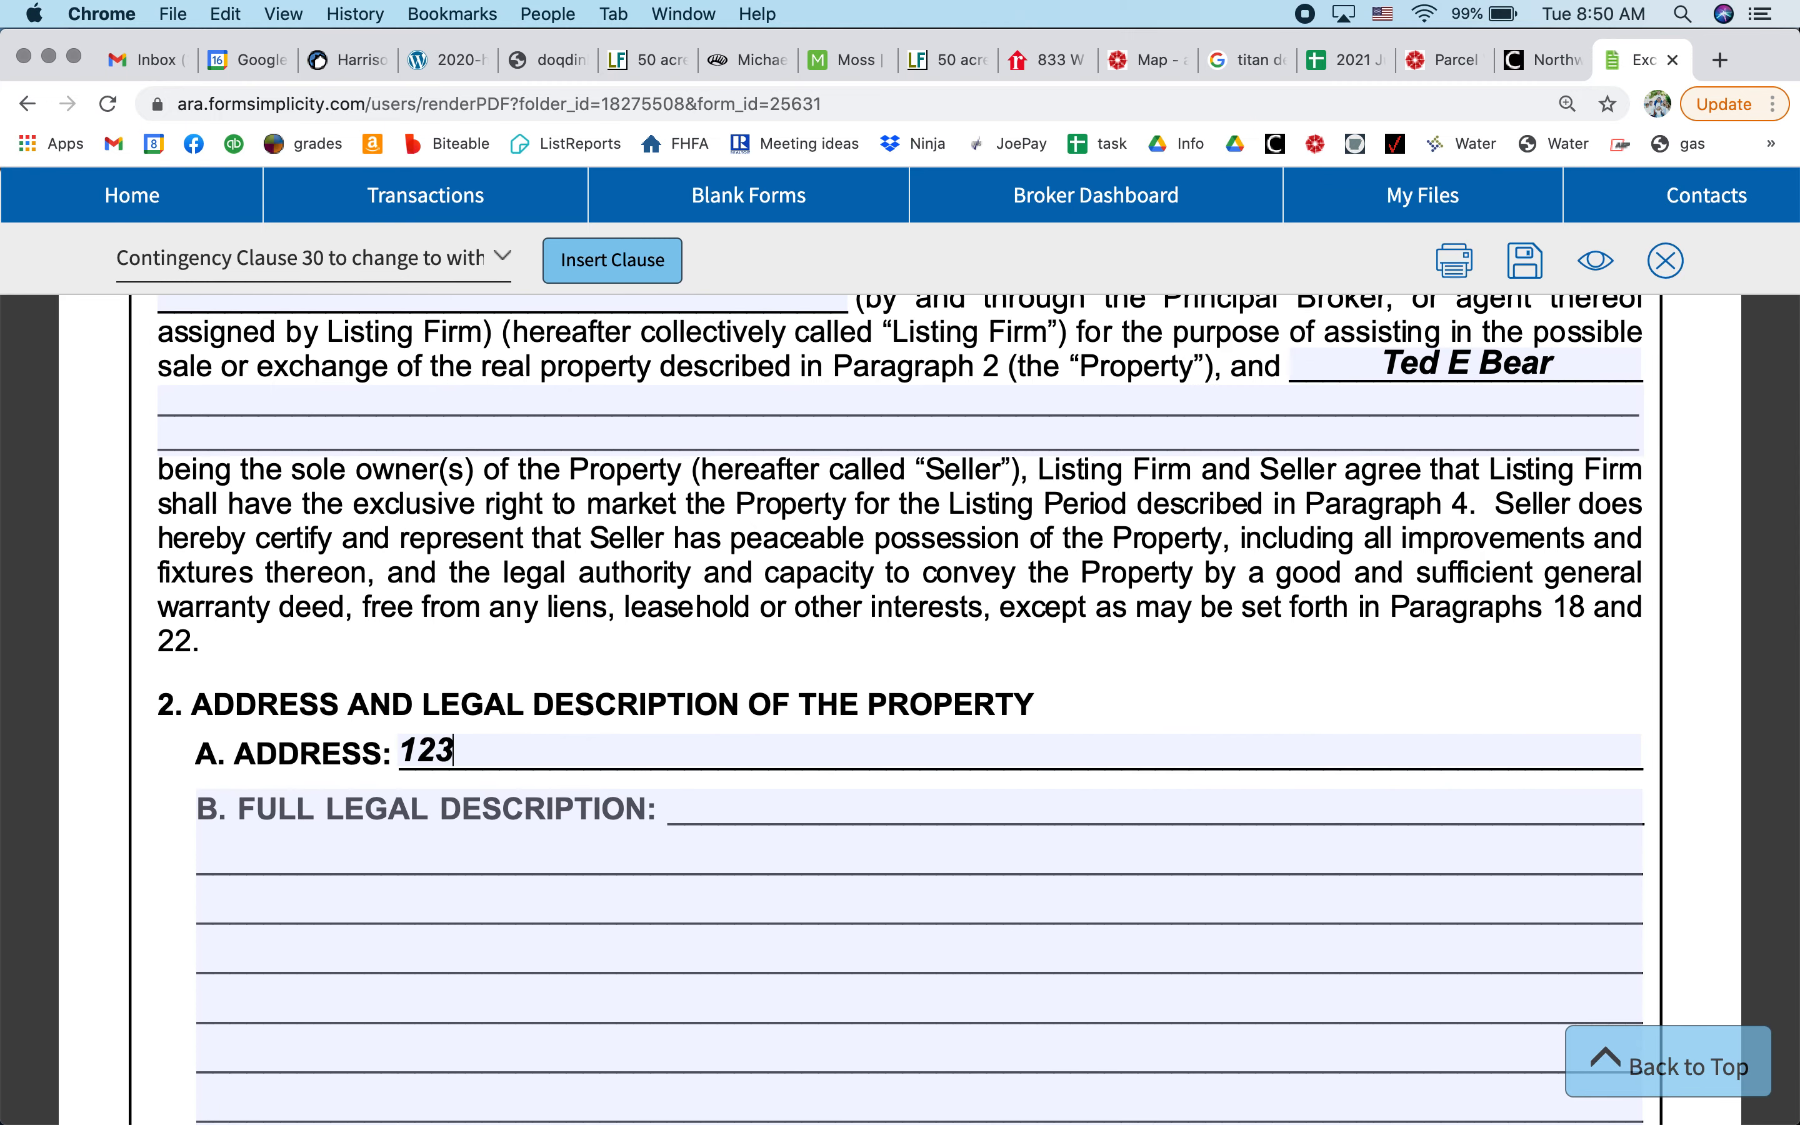
{"action": "type", "text": " N Easy"}
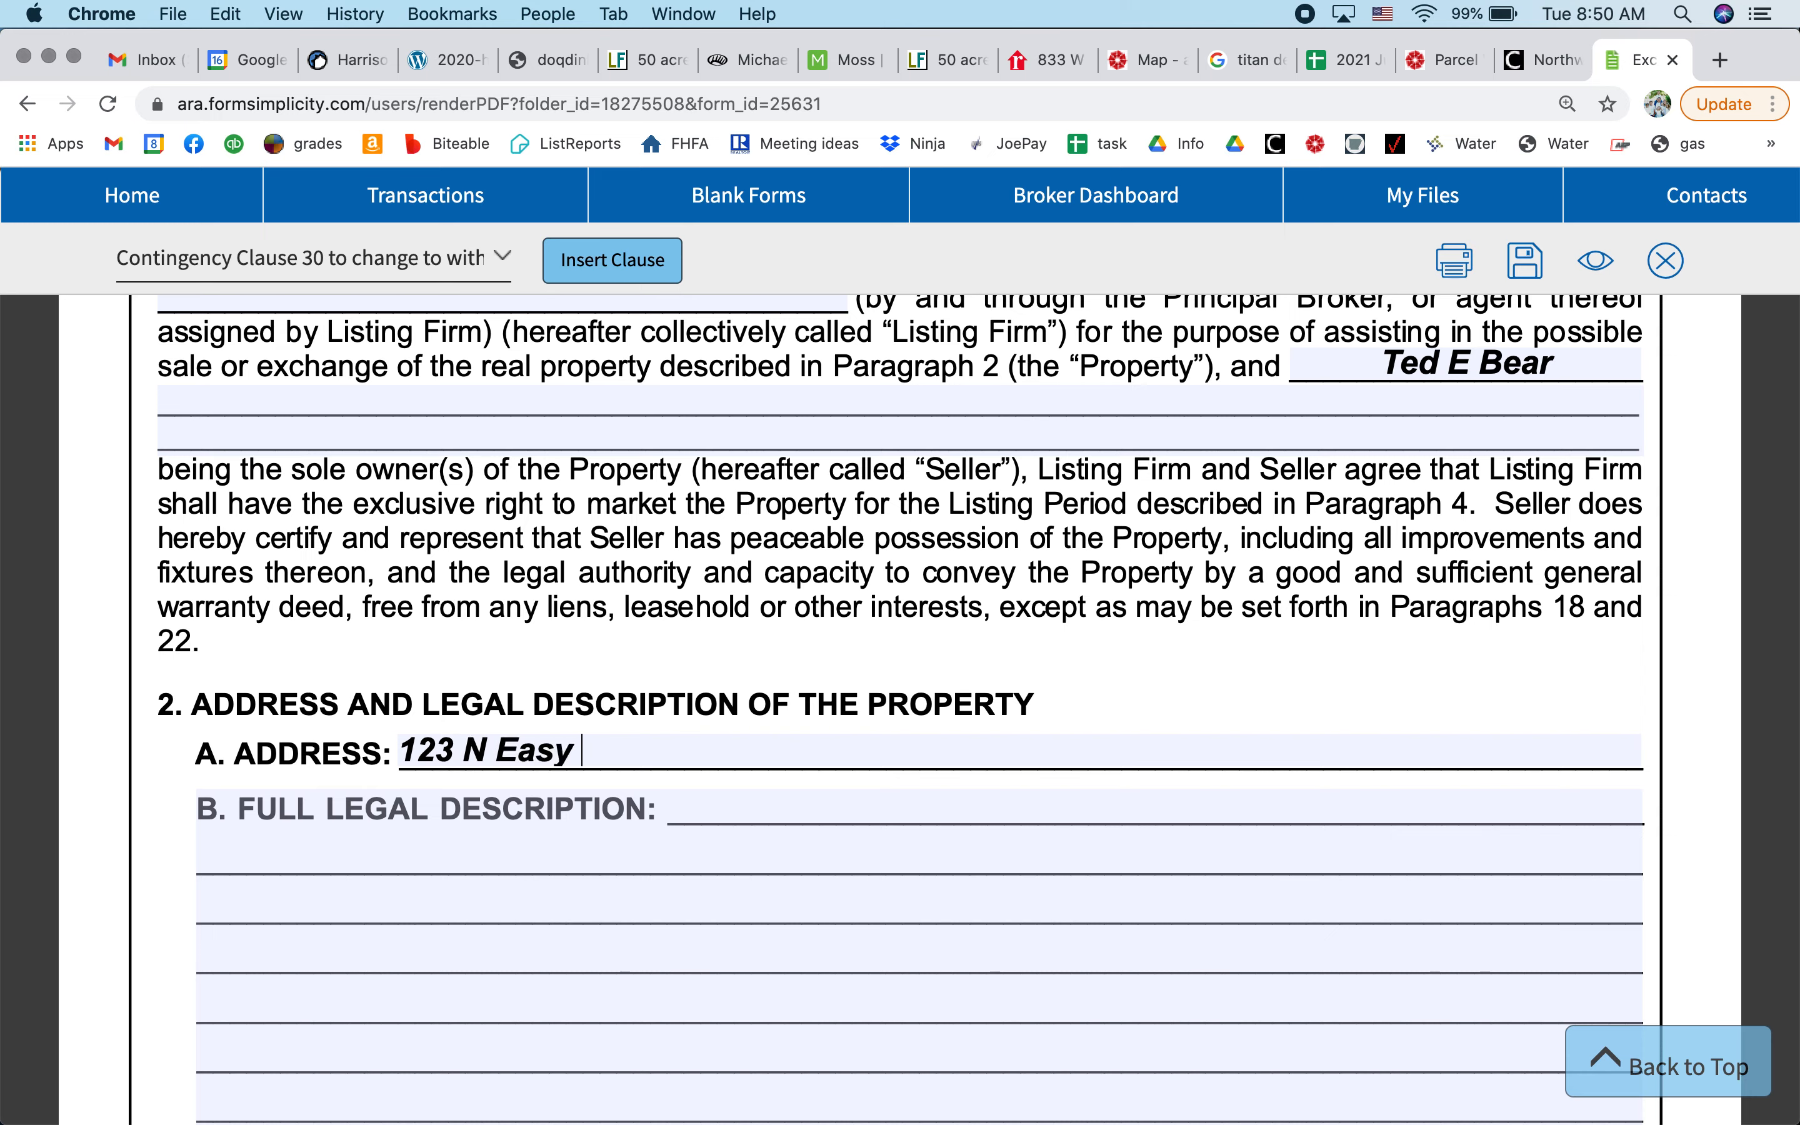
{"action": "type", "text": " St, Fayett"}
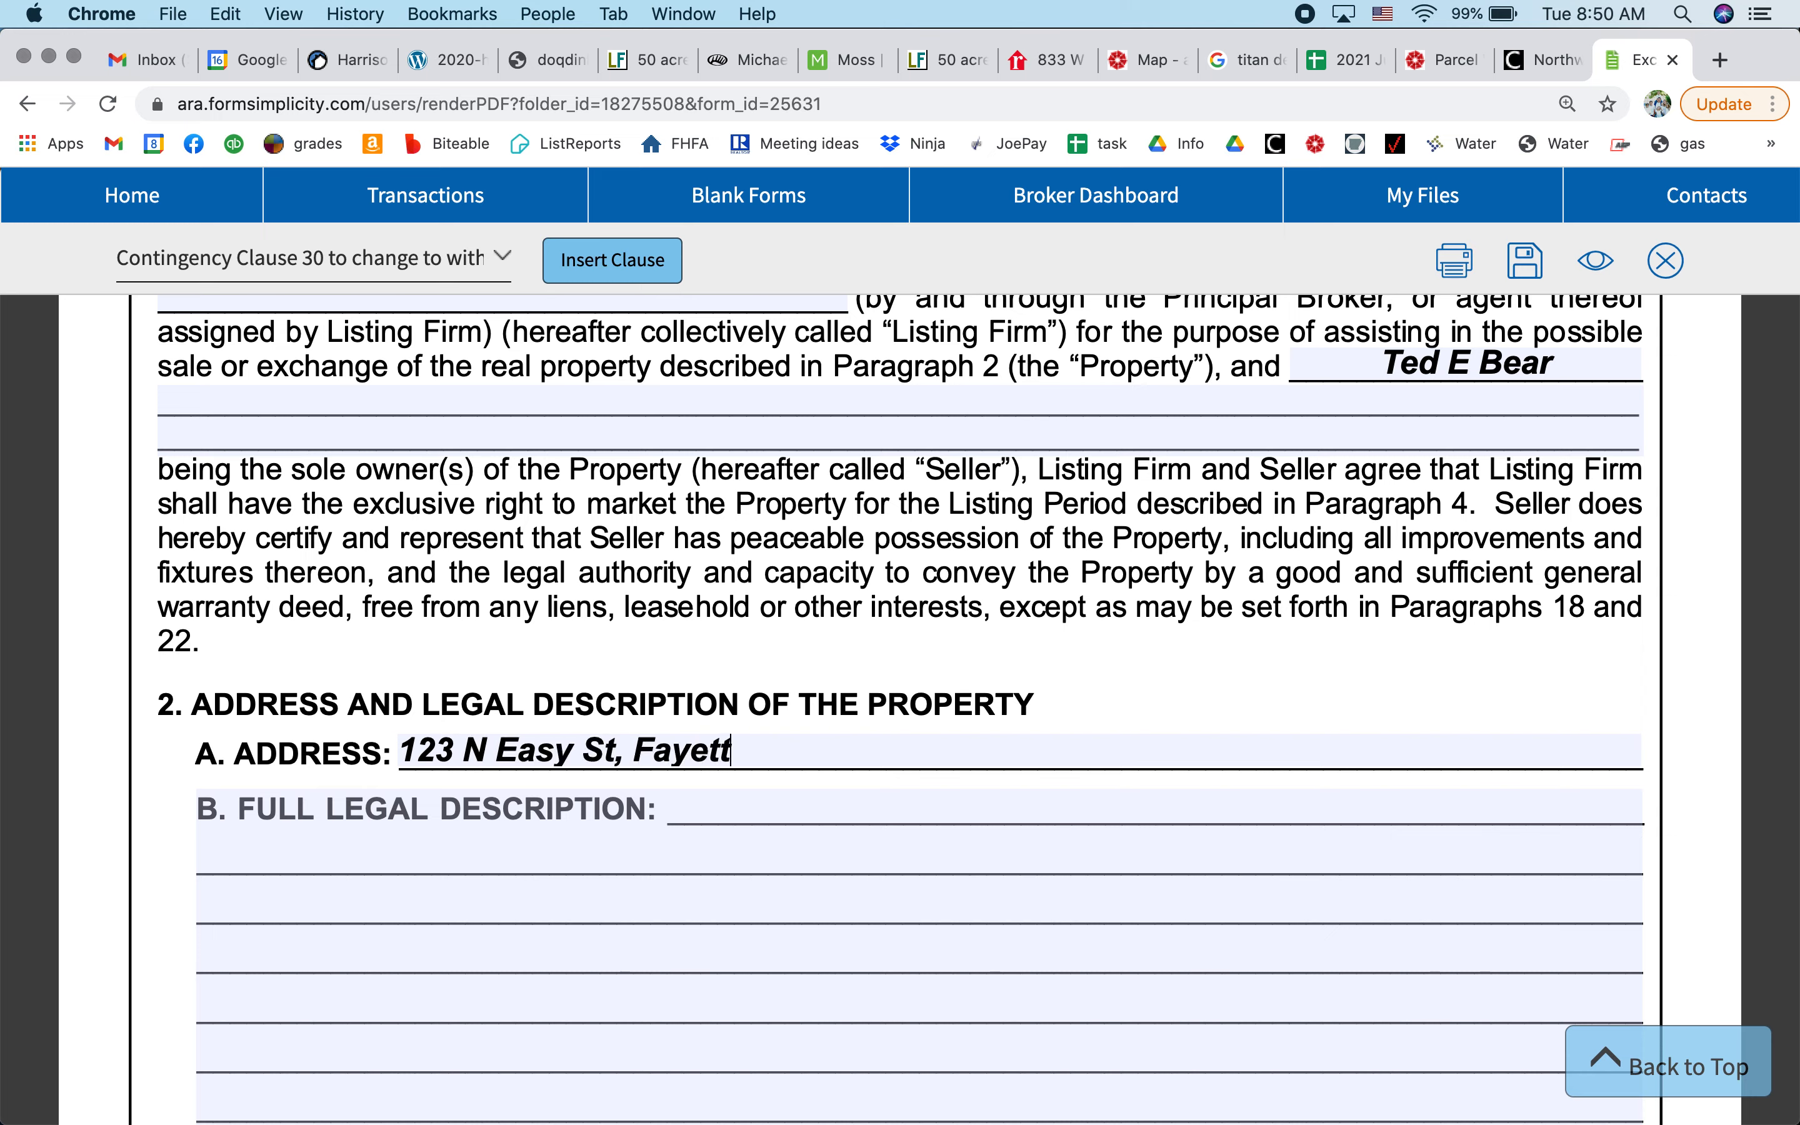
{"action": "type", "text": "eville, AR "}
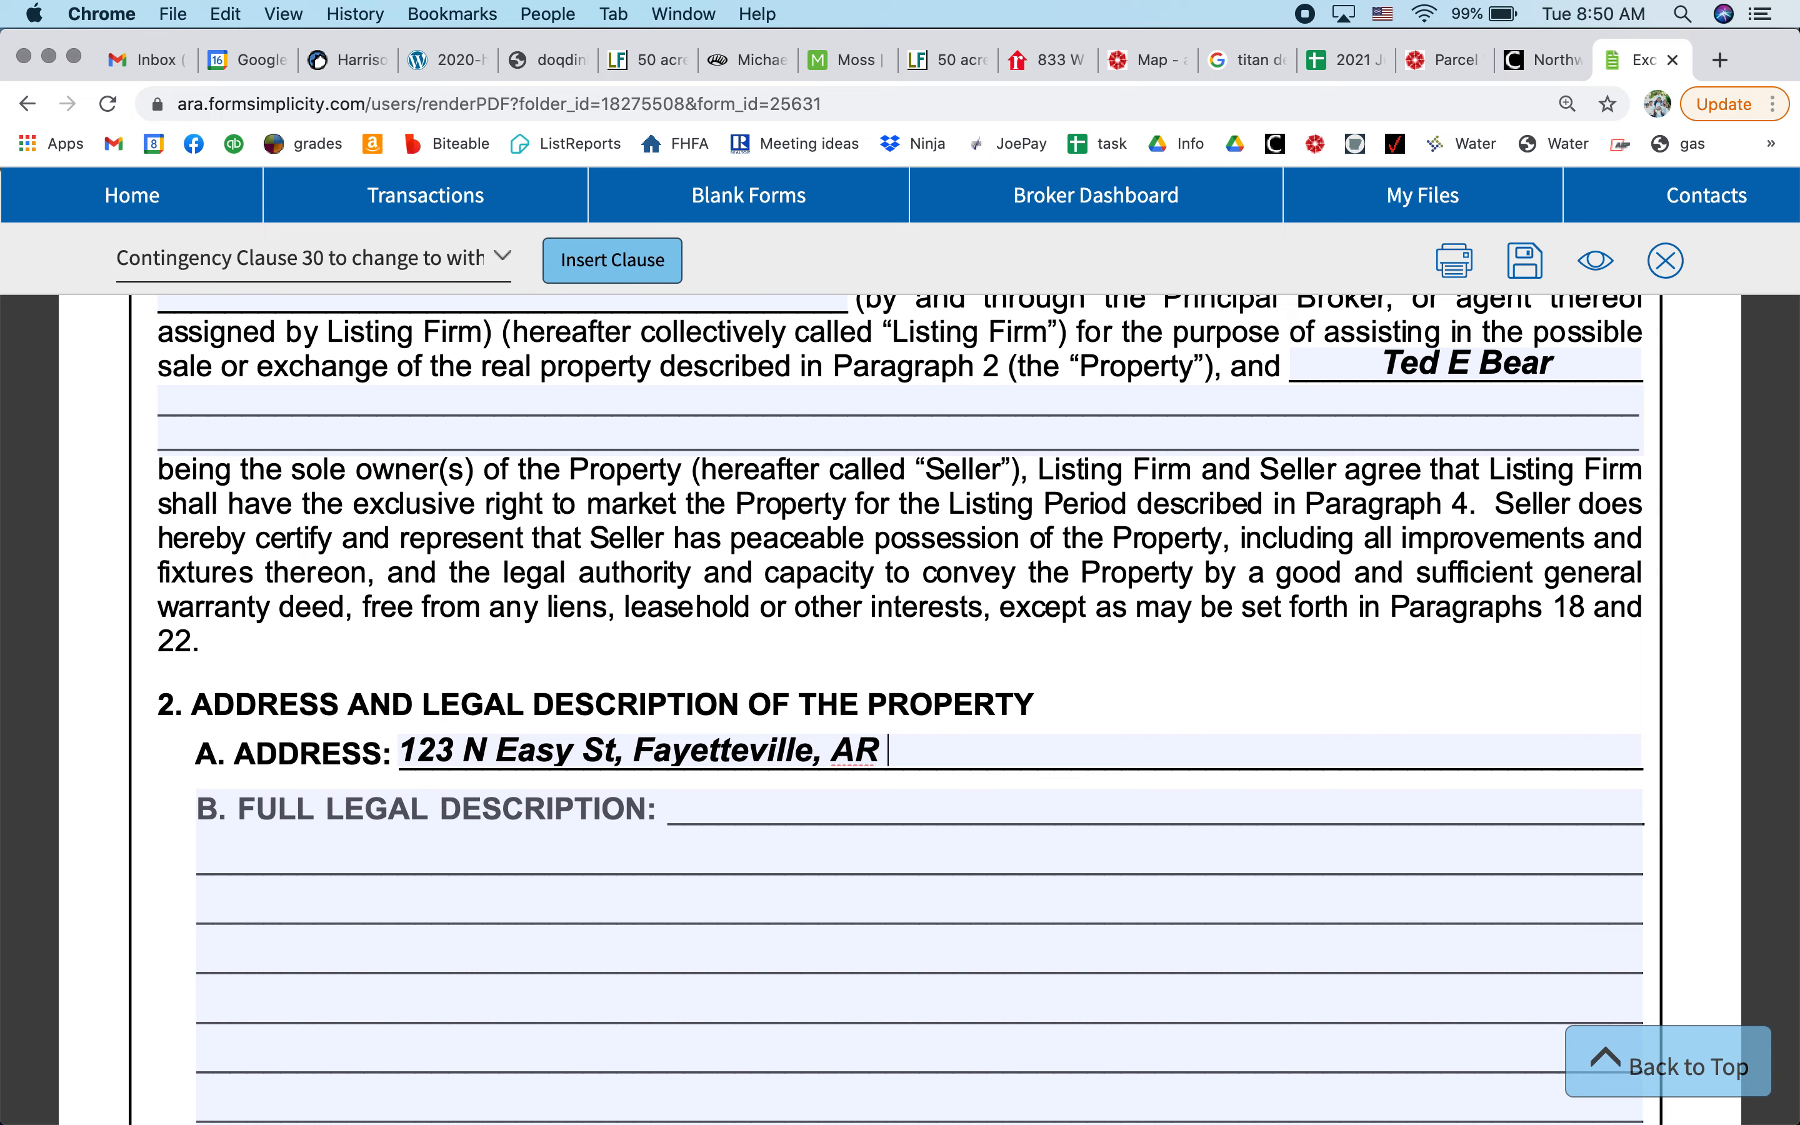
{"action": "type", "text": "72720"}
{"action": "key", "text": "BackSpace"}
{"action": "key", "text": "BackSpace"}
{"action": "type", "text": "01"}
- Enter "Lot 15 Happy Subdivision" as the full legal description in paragraph 2B
{"action": "left_click", "coordinate": [824, 859]}
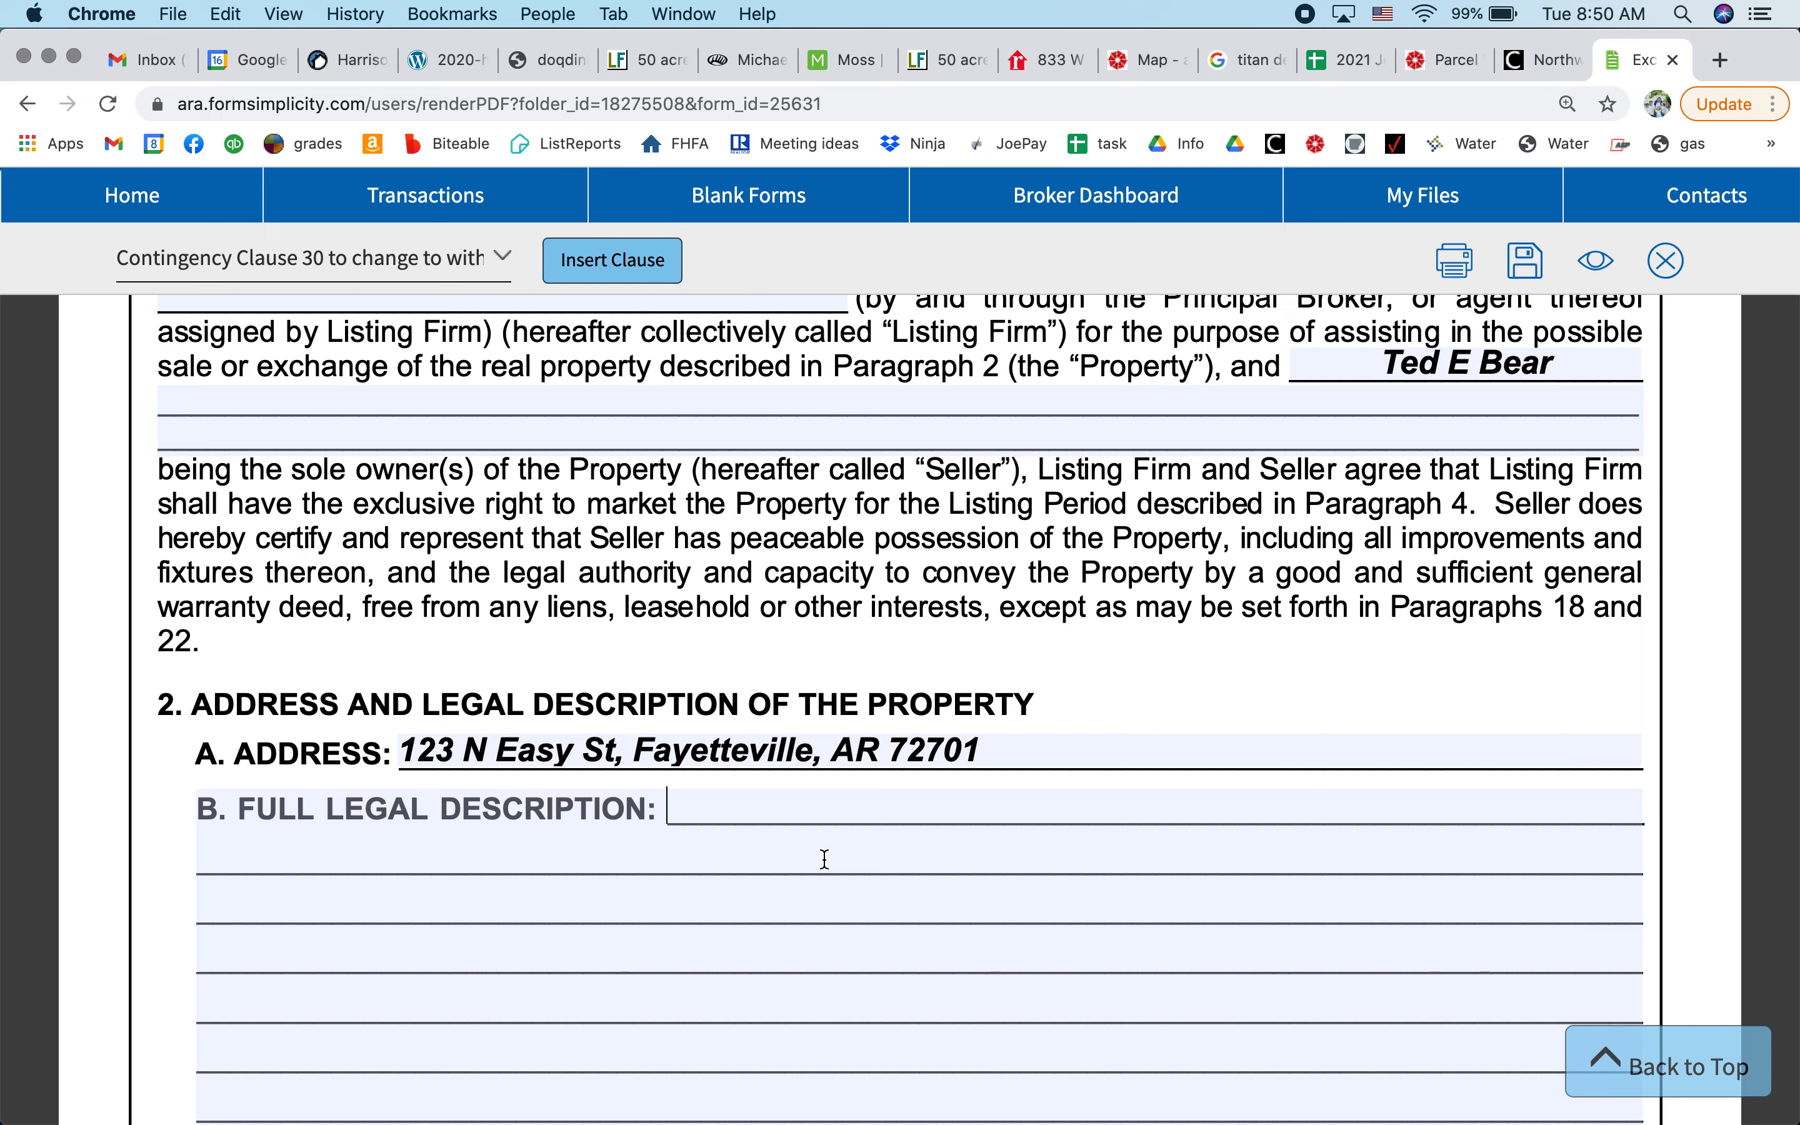
{"action": "type", "text": "Lot 15 H"}
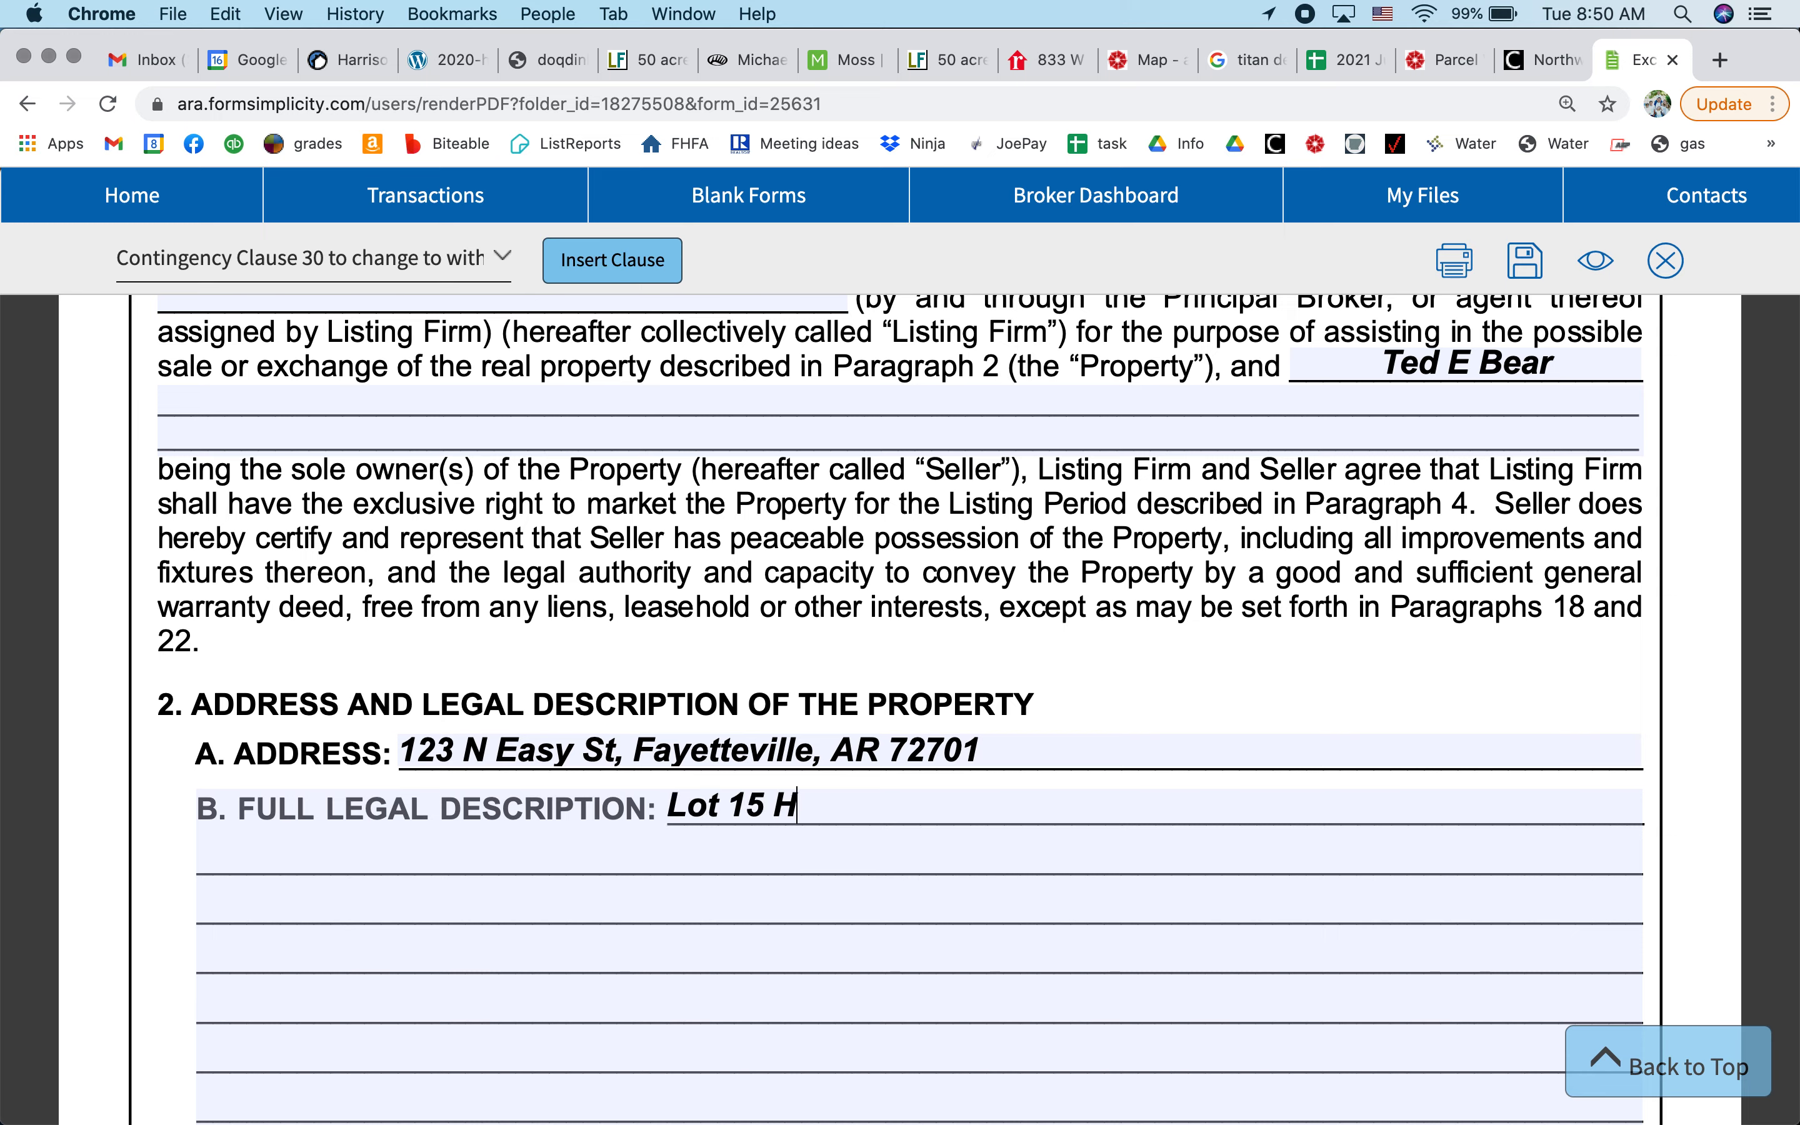
{"action": "type", "text": "appy Subdv"}
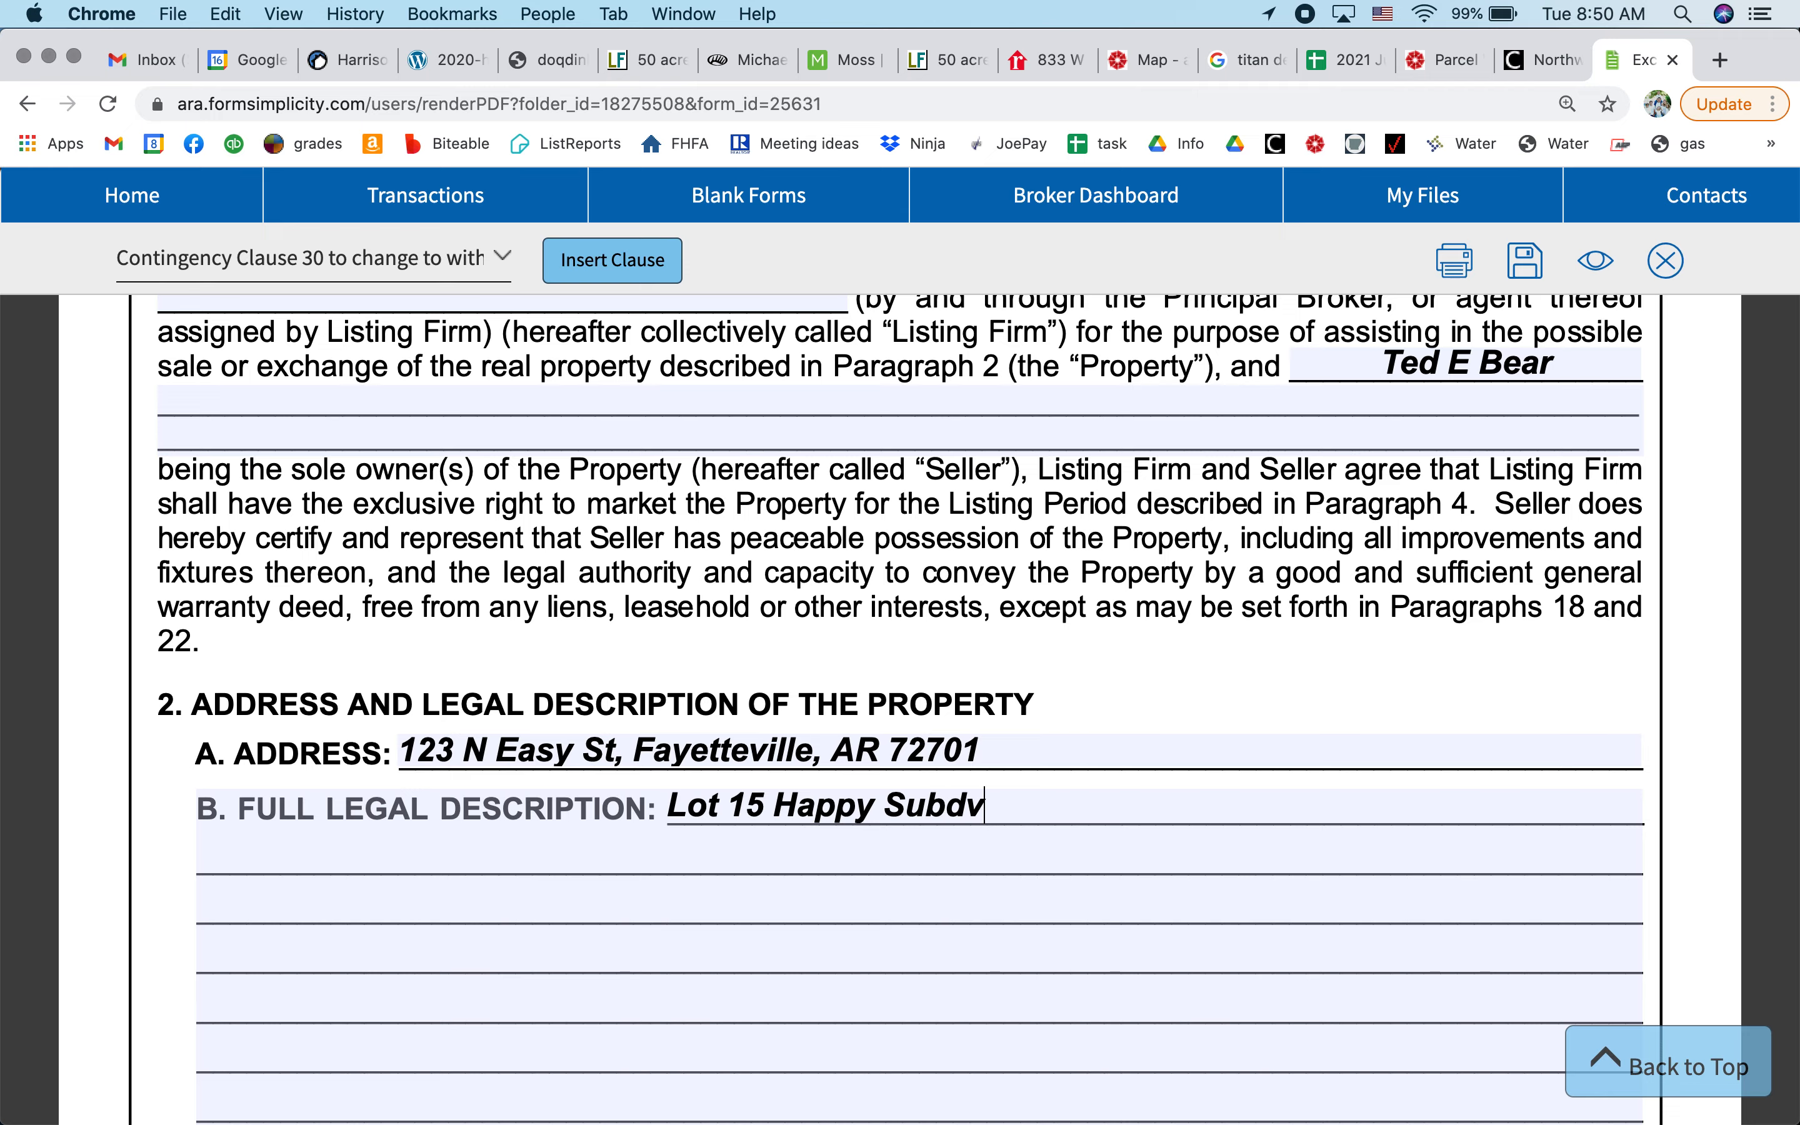
{"action": "key", "text": "BackSpace"}
{"action": "type", "text": "ivision"}
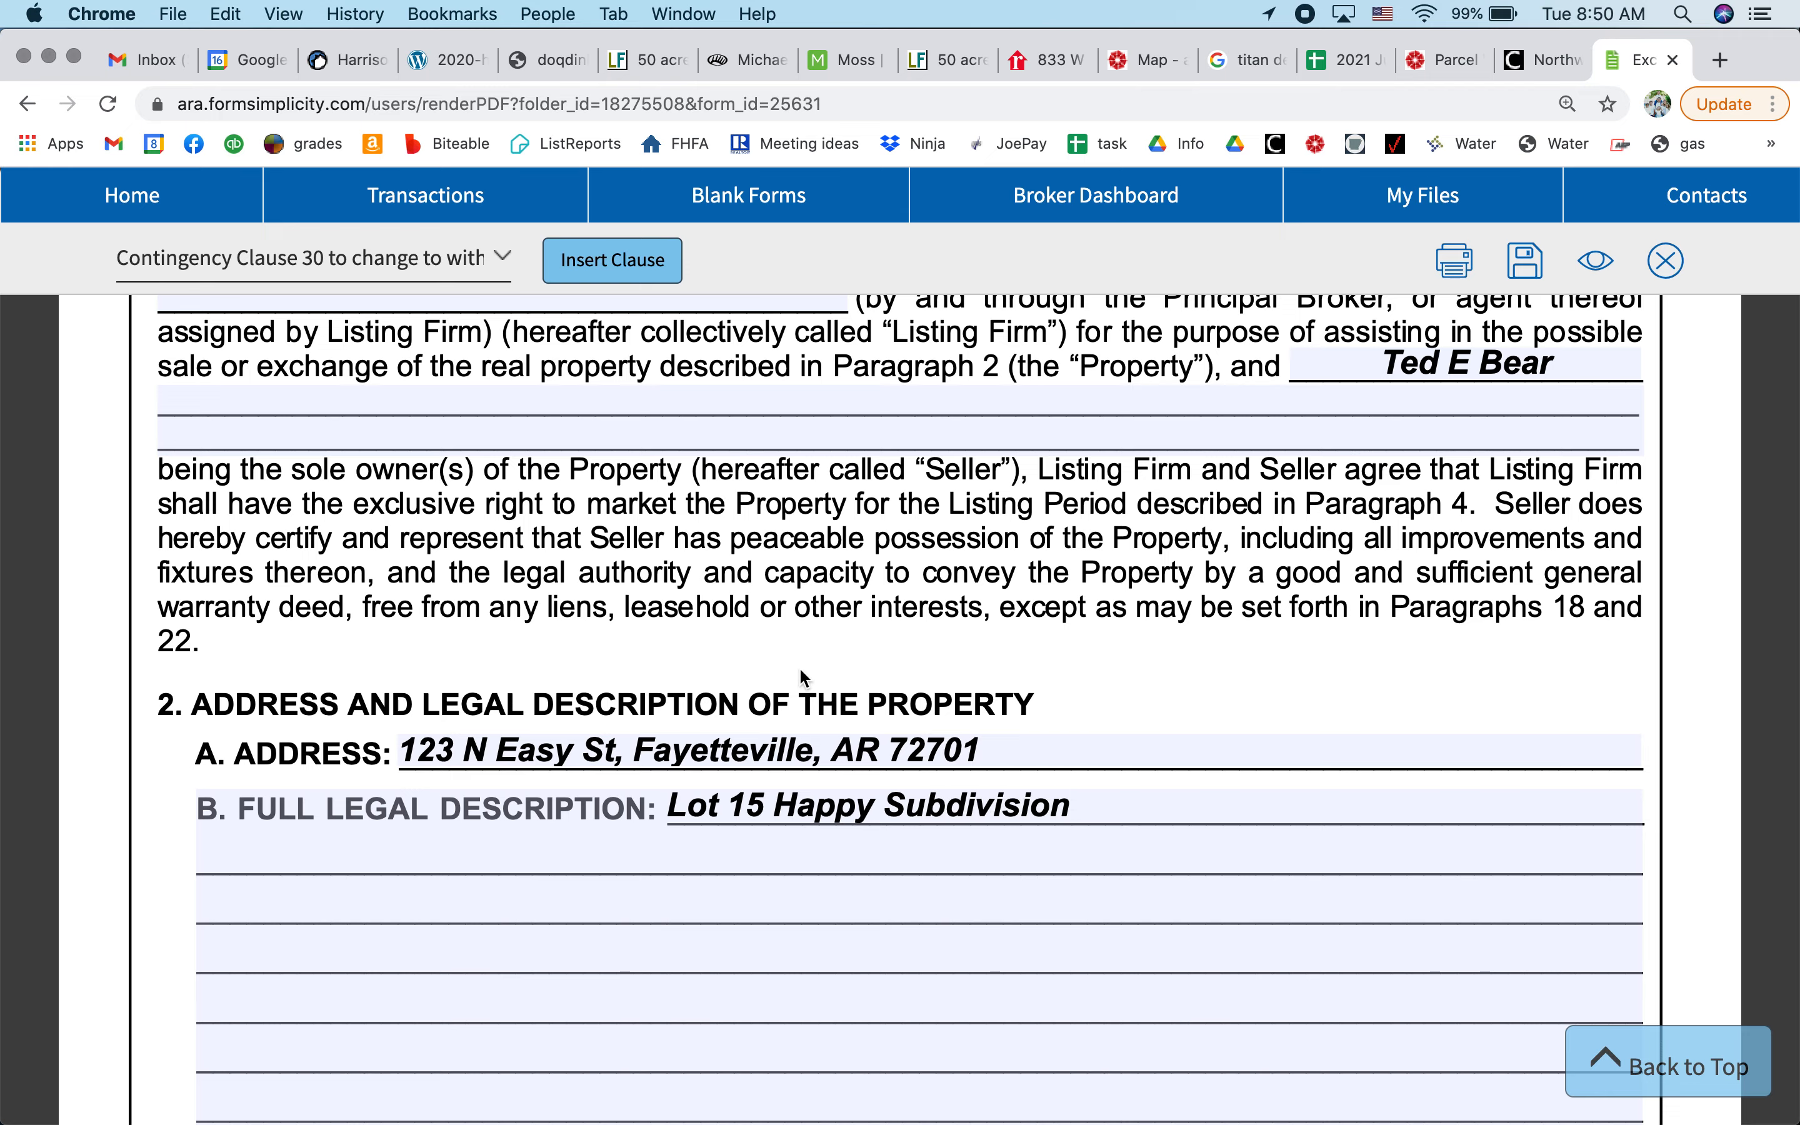
- Set the offering price in paragraph 3 to $235,000.00
{"action": "scroll", "coordinate": [830, 649], "scroll_direction": "down", "scroll_amount": 10}
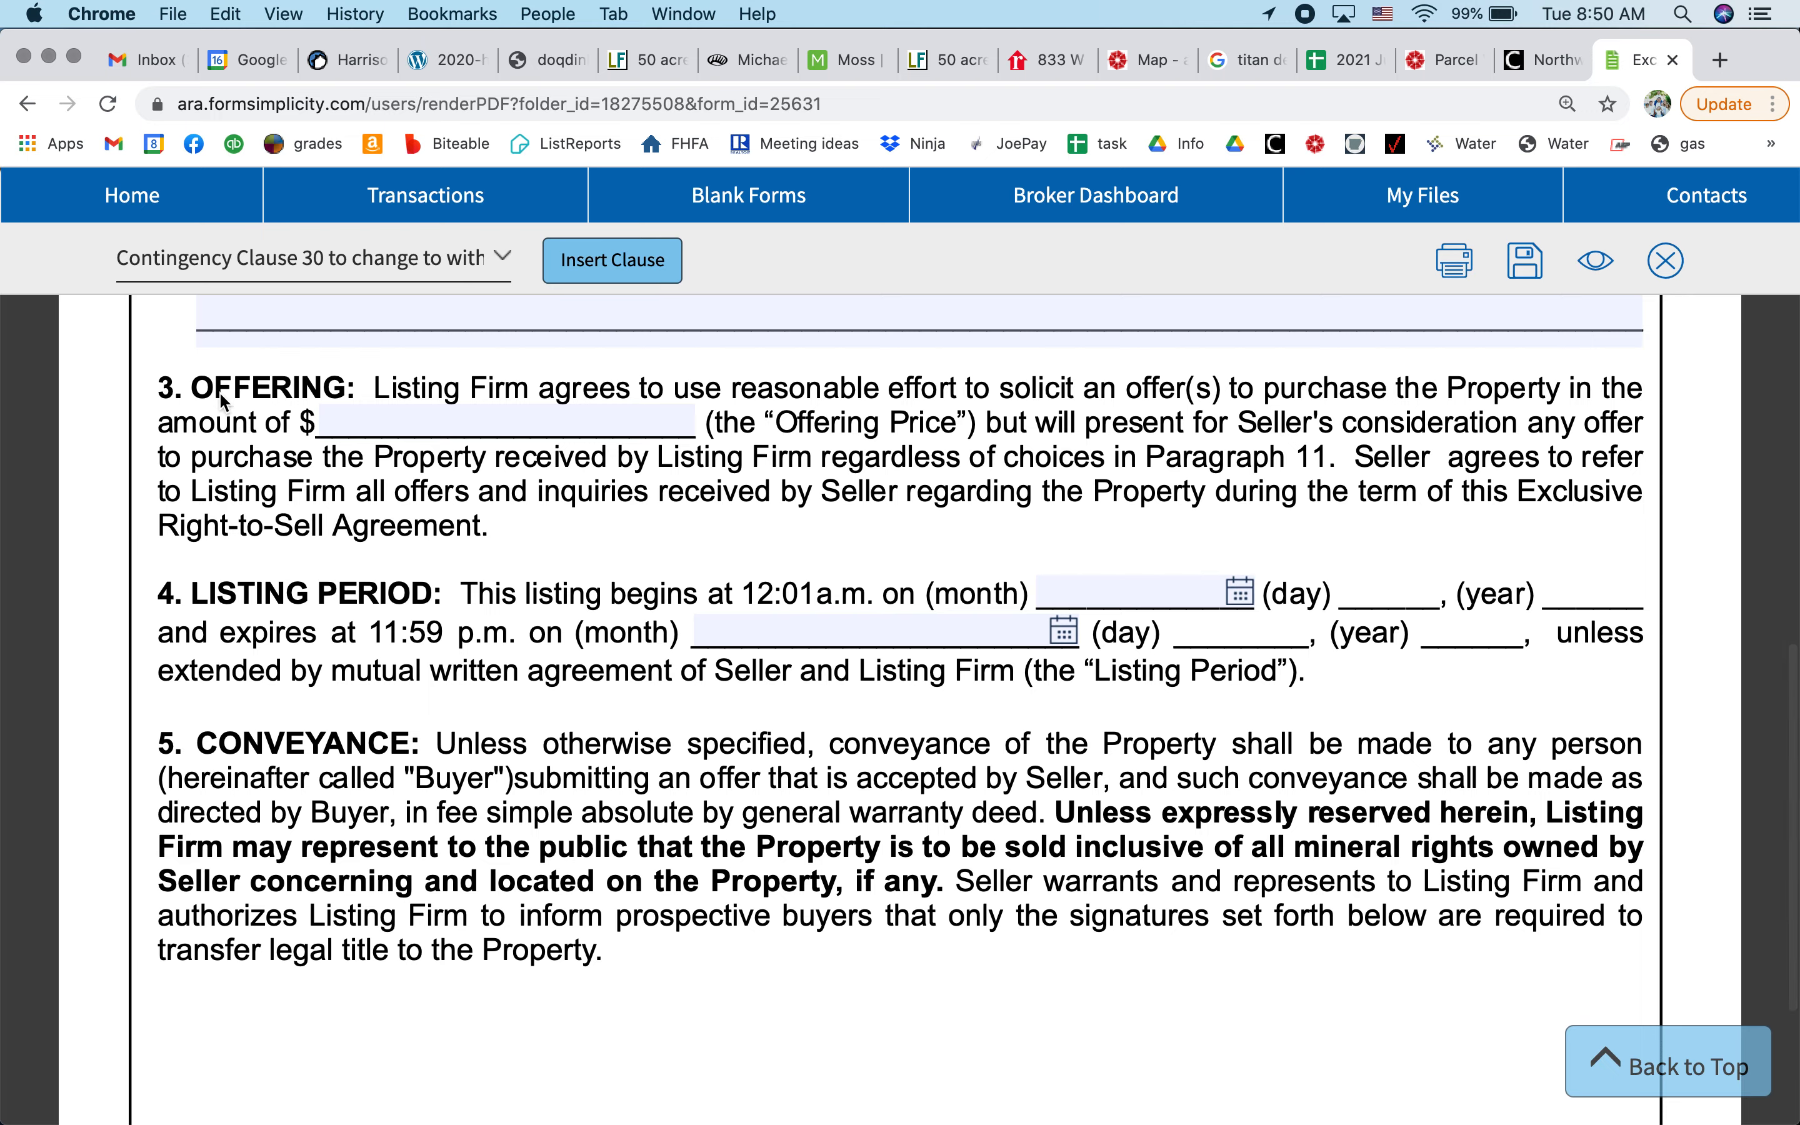
{"action": "left_click", "coordinate": [381, 423]}
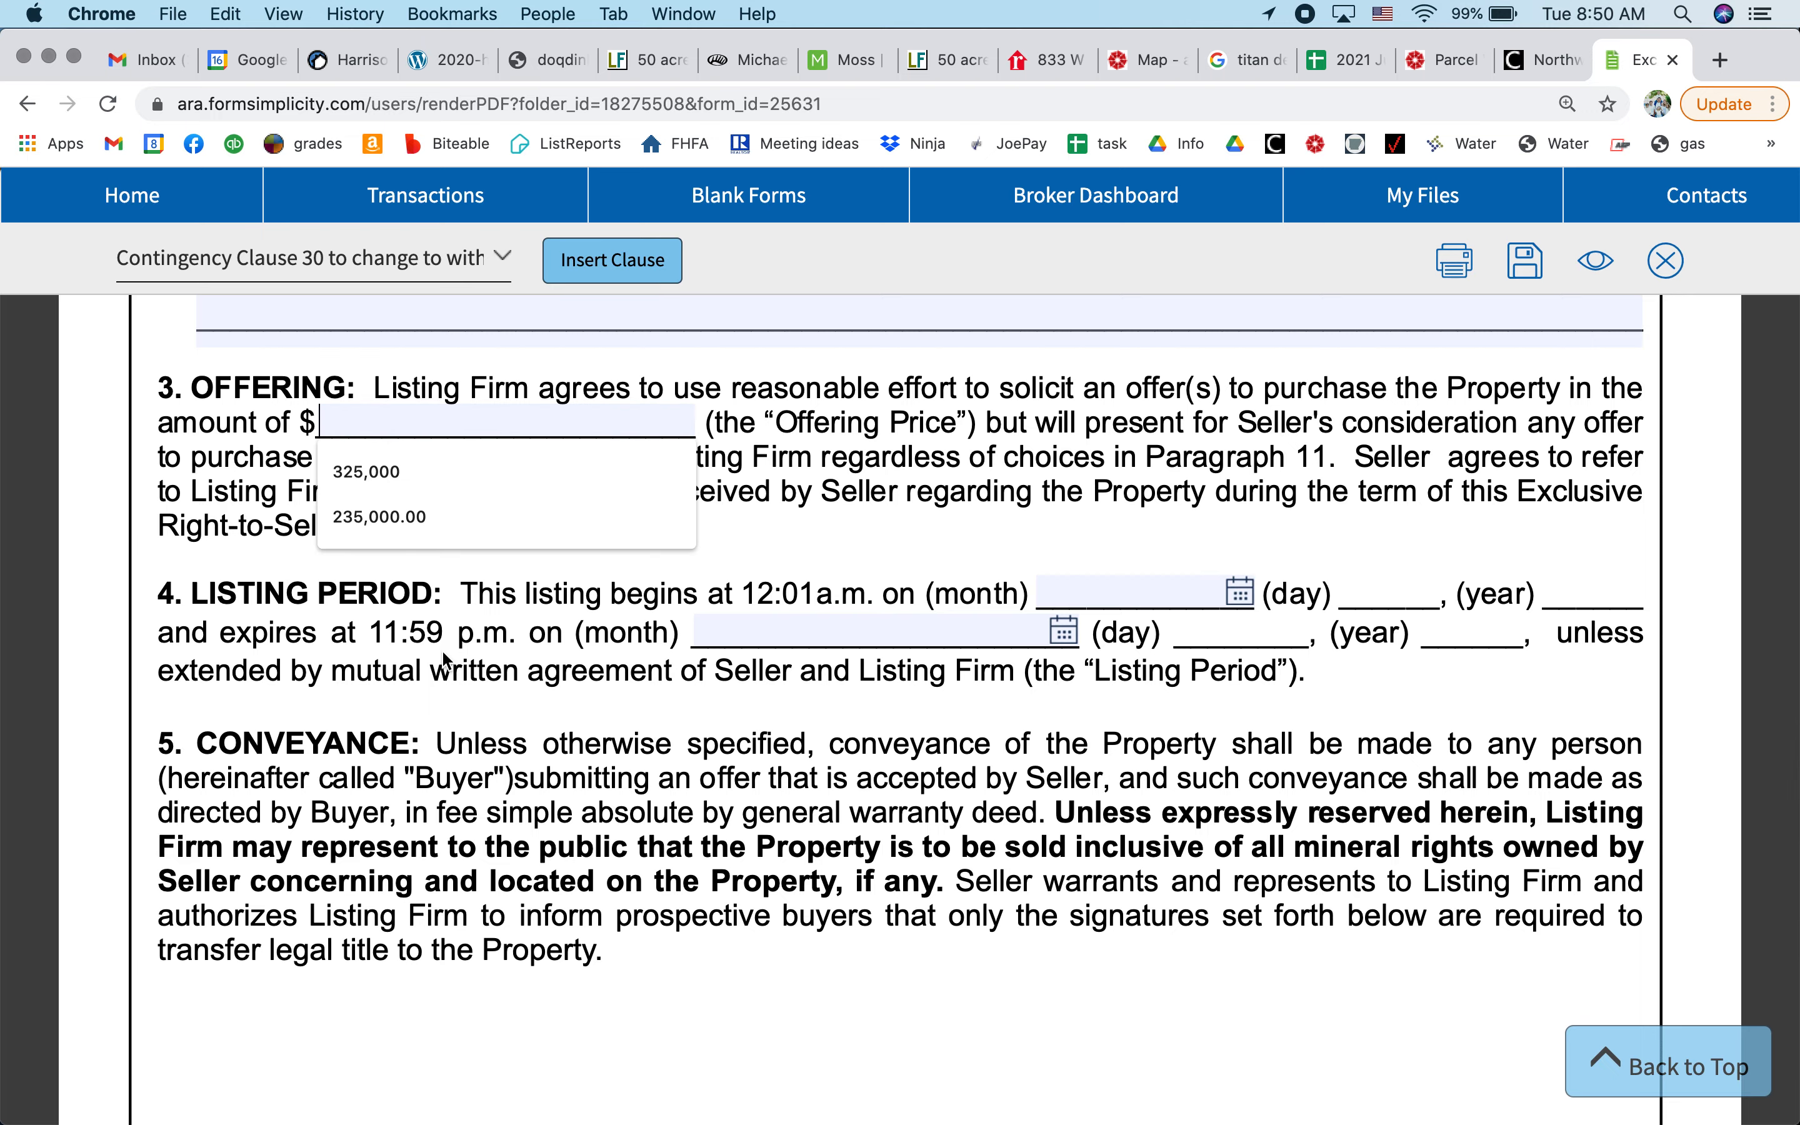
{"action": "left_click", "coordinate": [433, 526]}
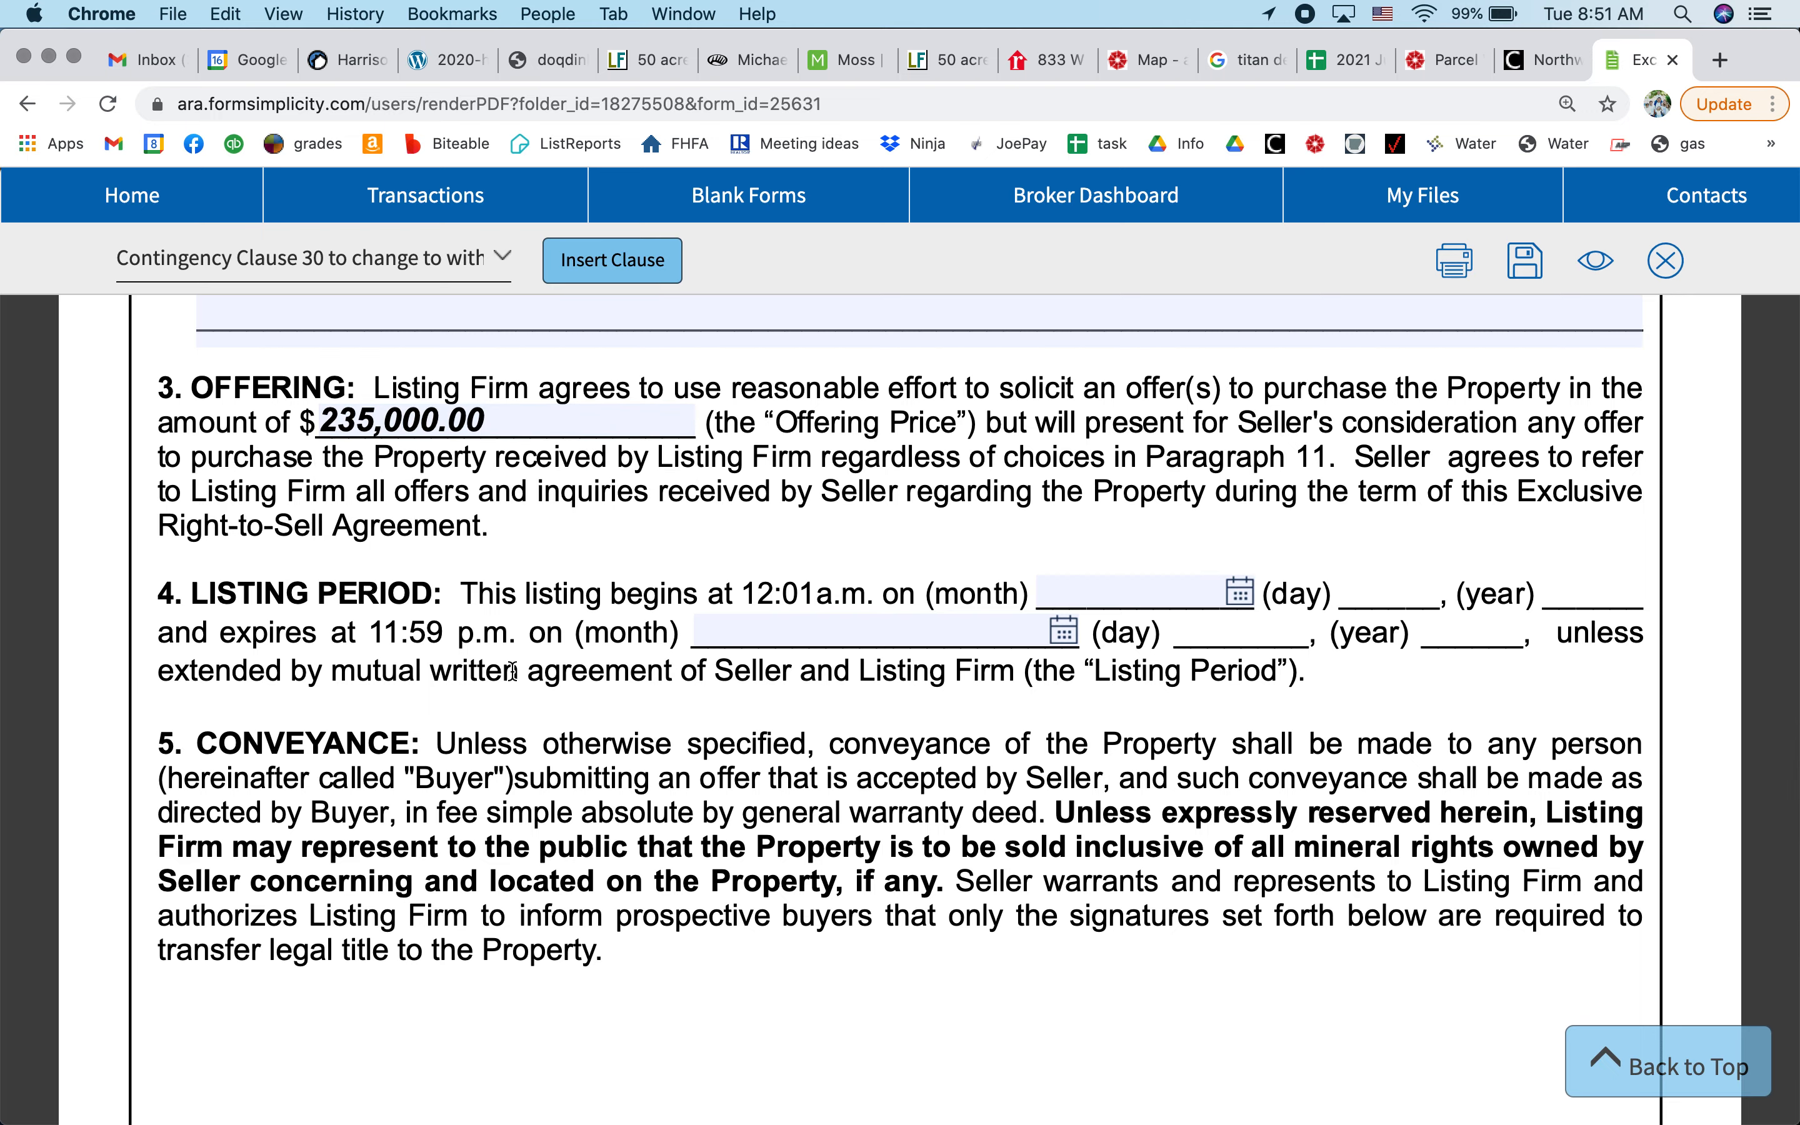
- Set the listing period in paragraph 4 to begin February 16, 2021 and expire August 31, 2021
{"action": "scroll", "coordinate": [513, 671], "scroll_direction": "down", "scroll_amount": 2}
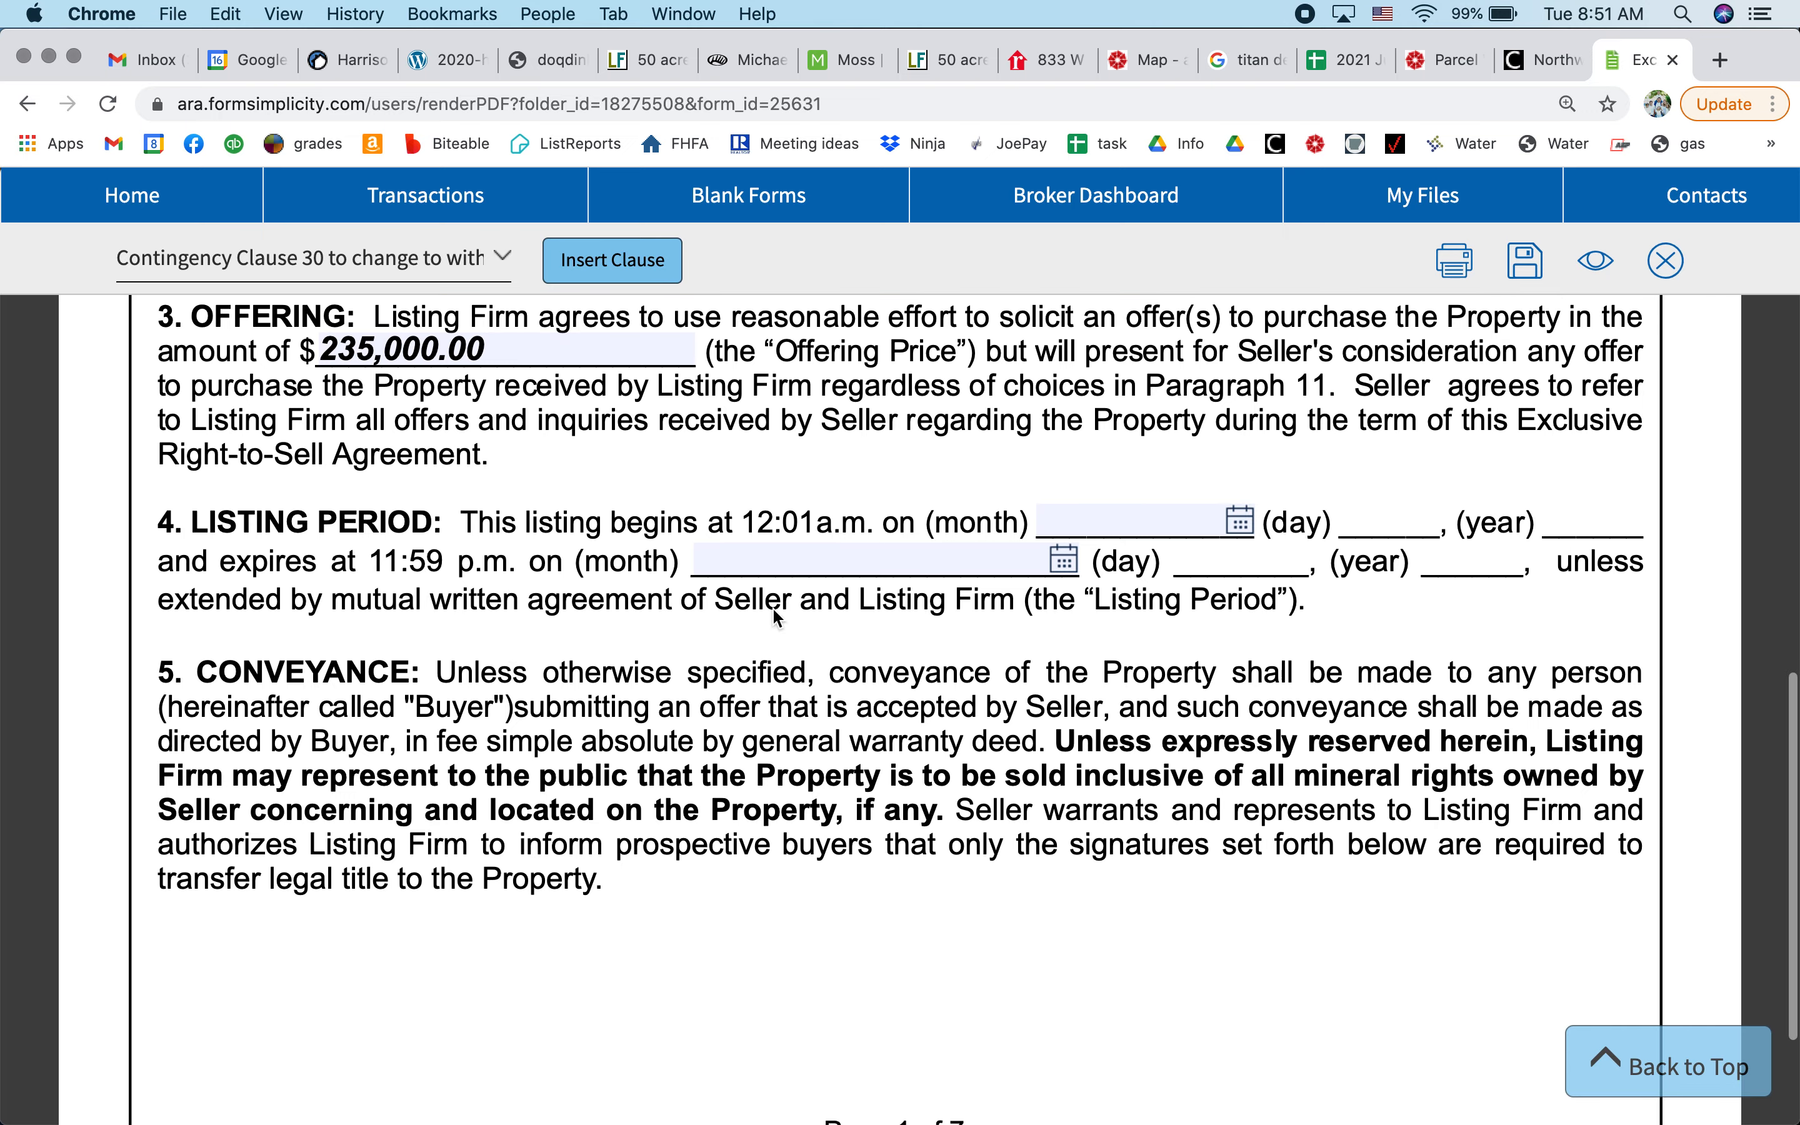
{"action": "left_click", "coordinate": [1241, 516]}
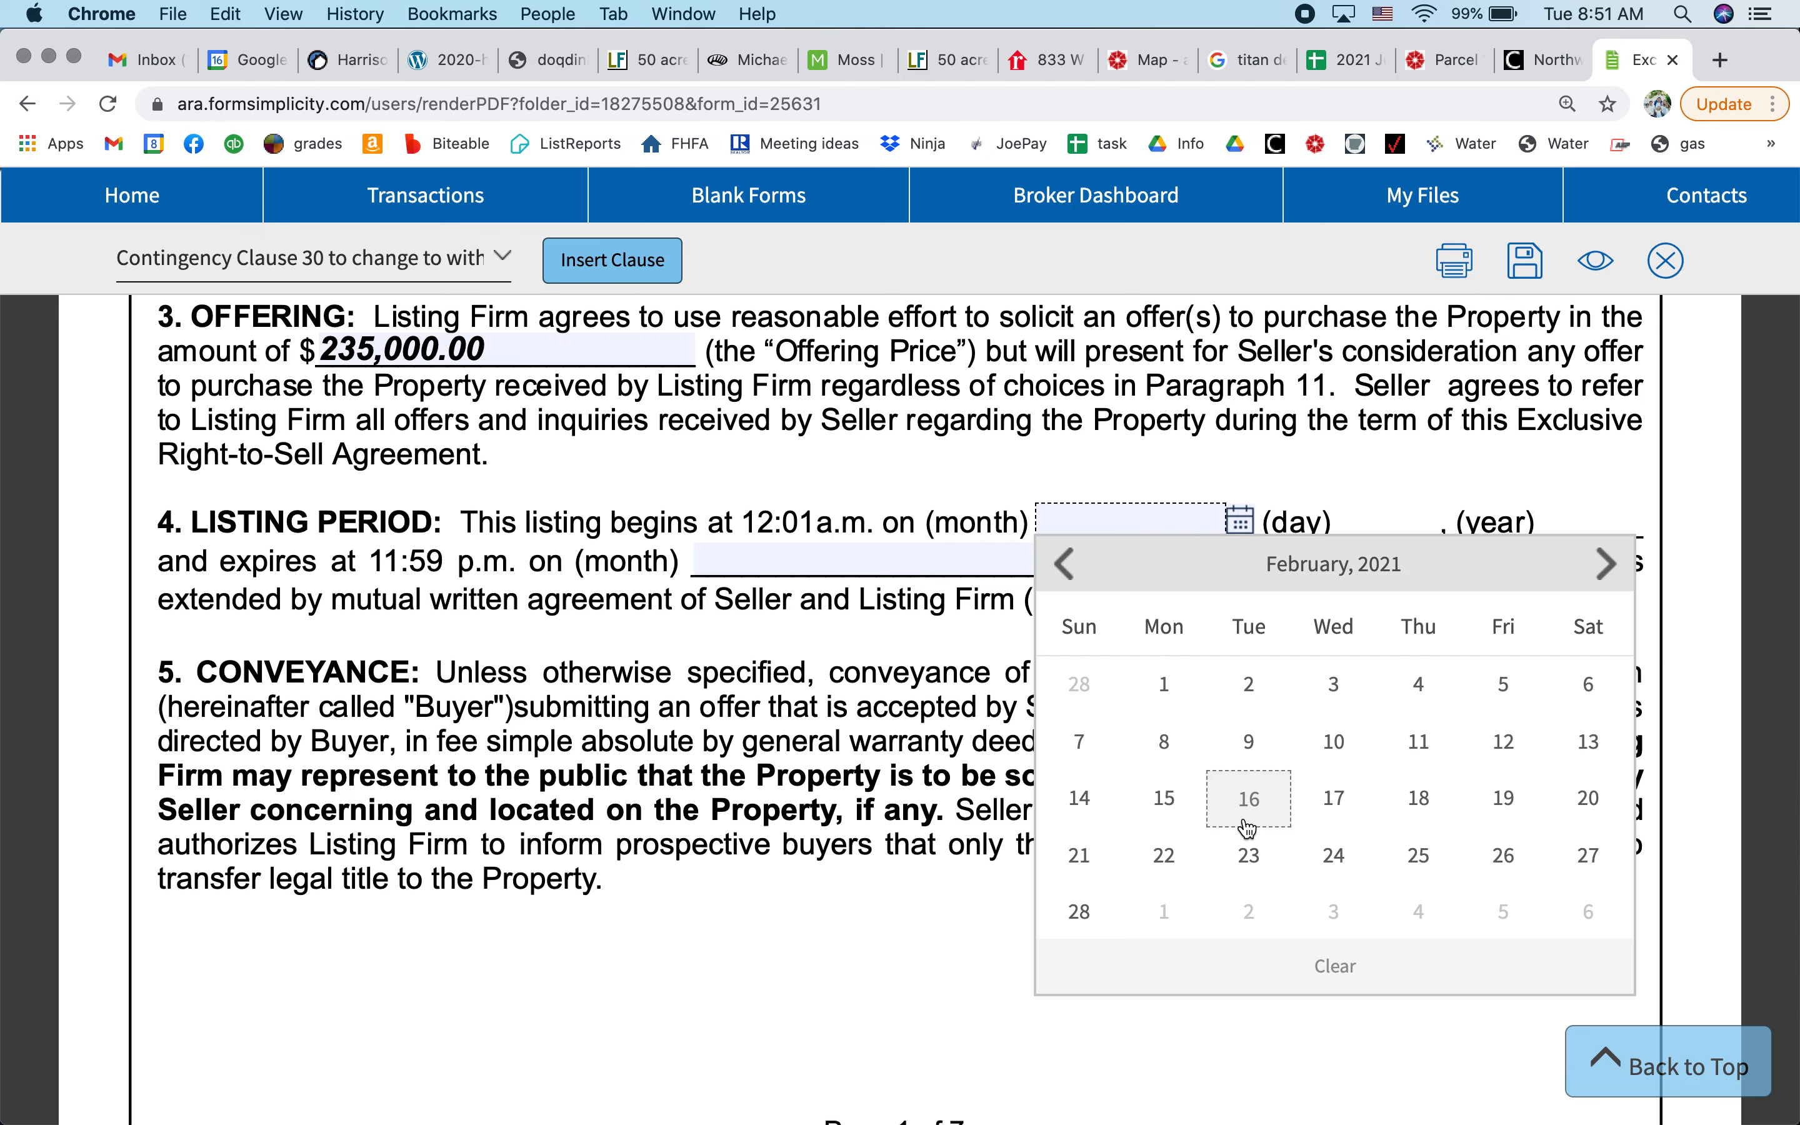
{"action": "left_click", "coordinate": [1242, 800]}
{"action": "left_click", "coordinate": [1065, 560]}
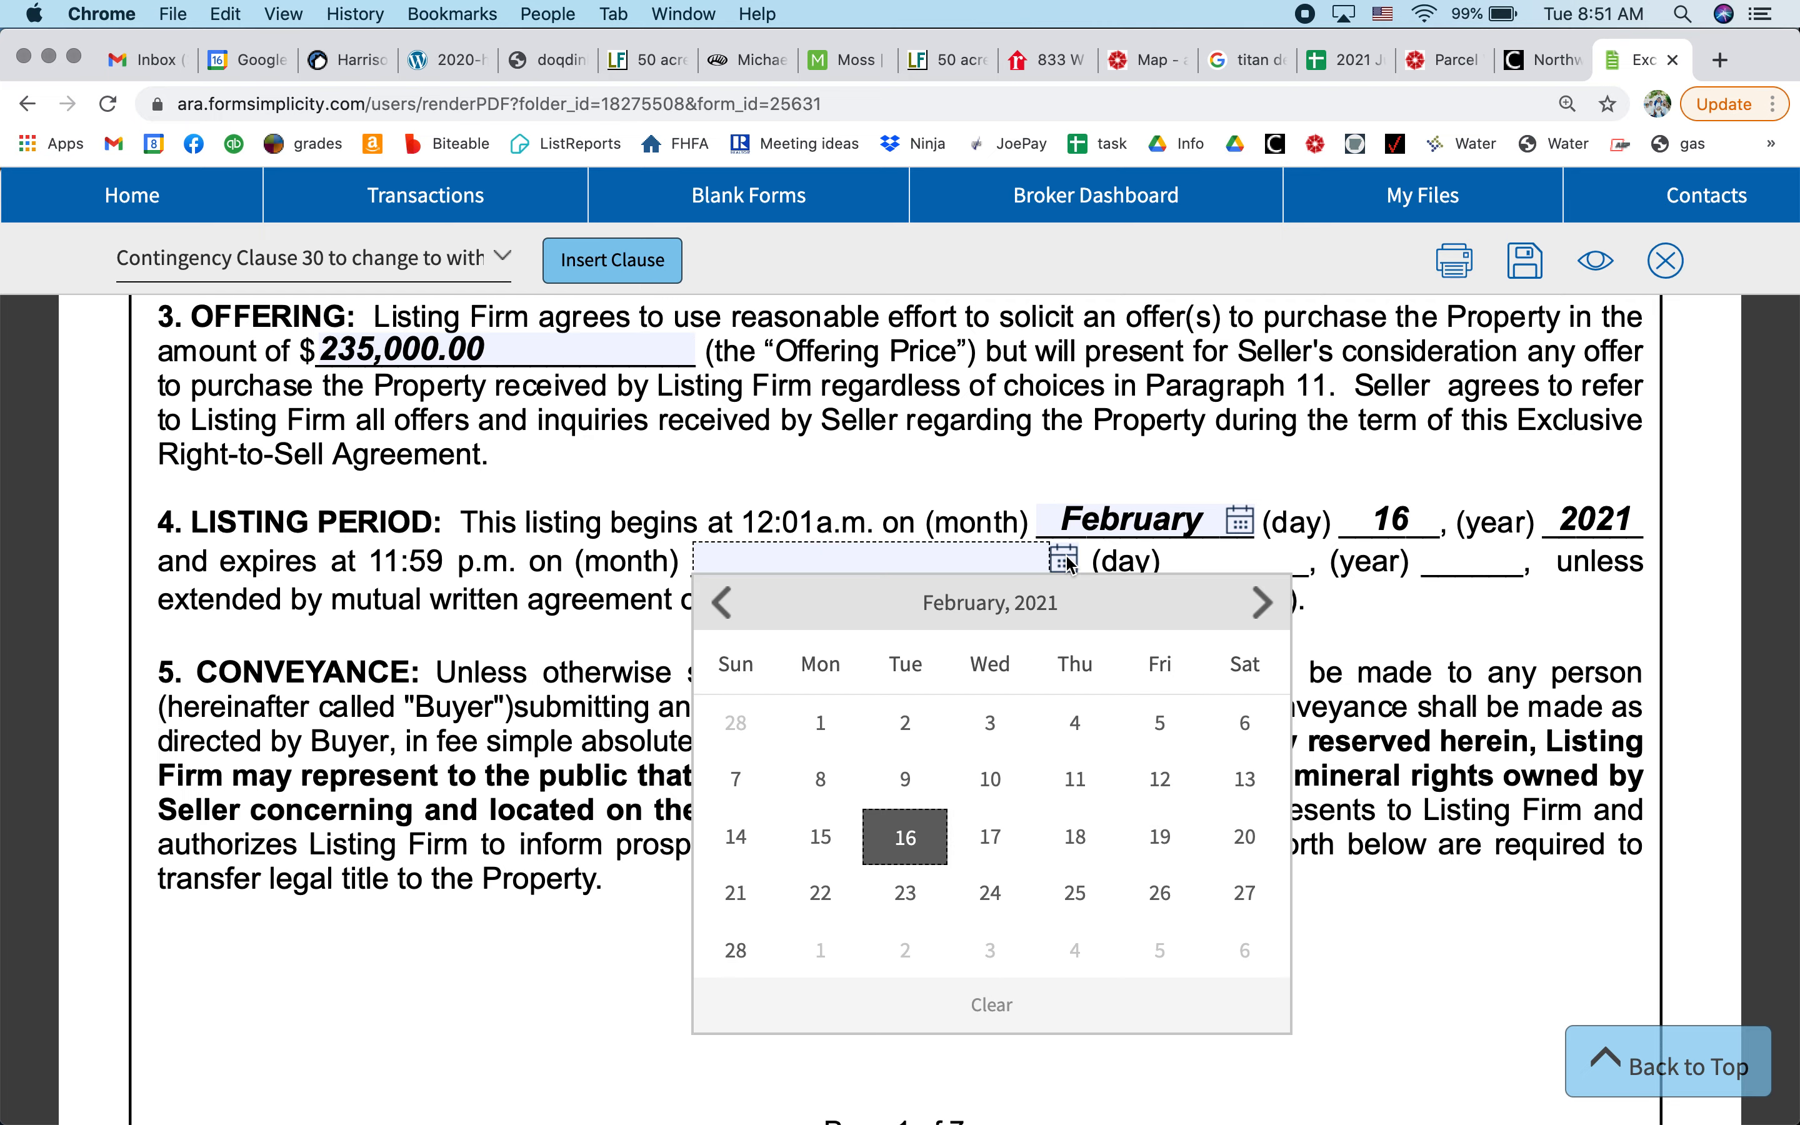
{"action": "left_click", "coordinate": [1263, 604]}
{"action": "left_click", "coordinate": [1262, 603]}
{"action": "left_click", "coordinate": [1263, 603]}
{"action": "left_click", "coordinate": [1263, 603]}
{"action": "left_click", "coordinate": [1262, 602]}
{"action": "left_click", "coordinate": [904, 950]}
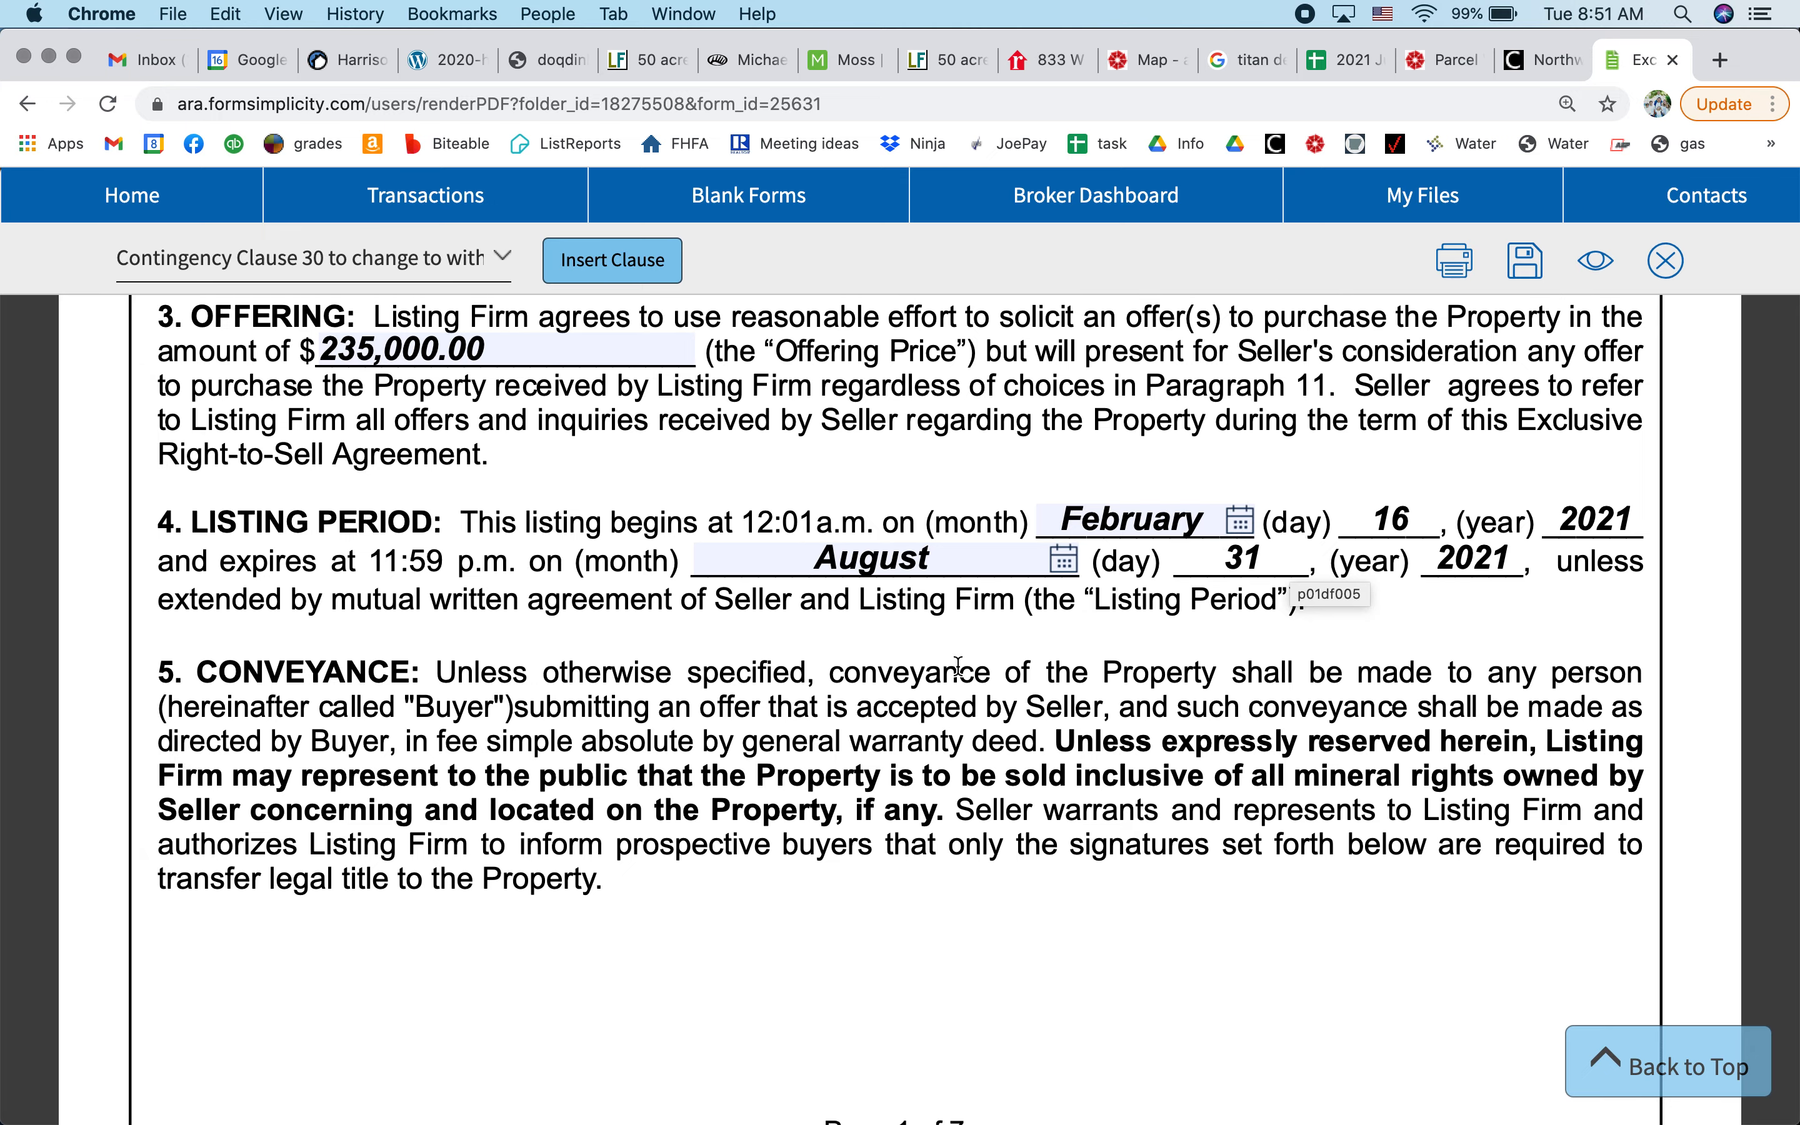
- In paragraph 8, select co-brokerage option (i) with 3% plus $0 to the Listing Firm and 3% to the Selling Firm
{"action": "scroll", "coordinate": [958, 666], "scroll_direction": "down", "scroll_amount": 5}
{"action": "scroll", "coordinate": [956, 664], "scroll_direction": "down", "scroll_amount": 20}
{"action": "scroll", "coordinate": [959, 666], "scroll_direction": "down", "scroll_amount": 3}
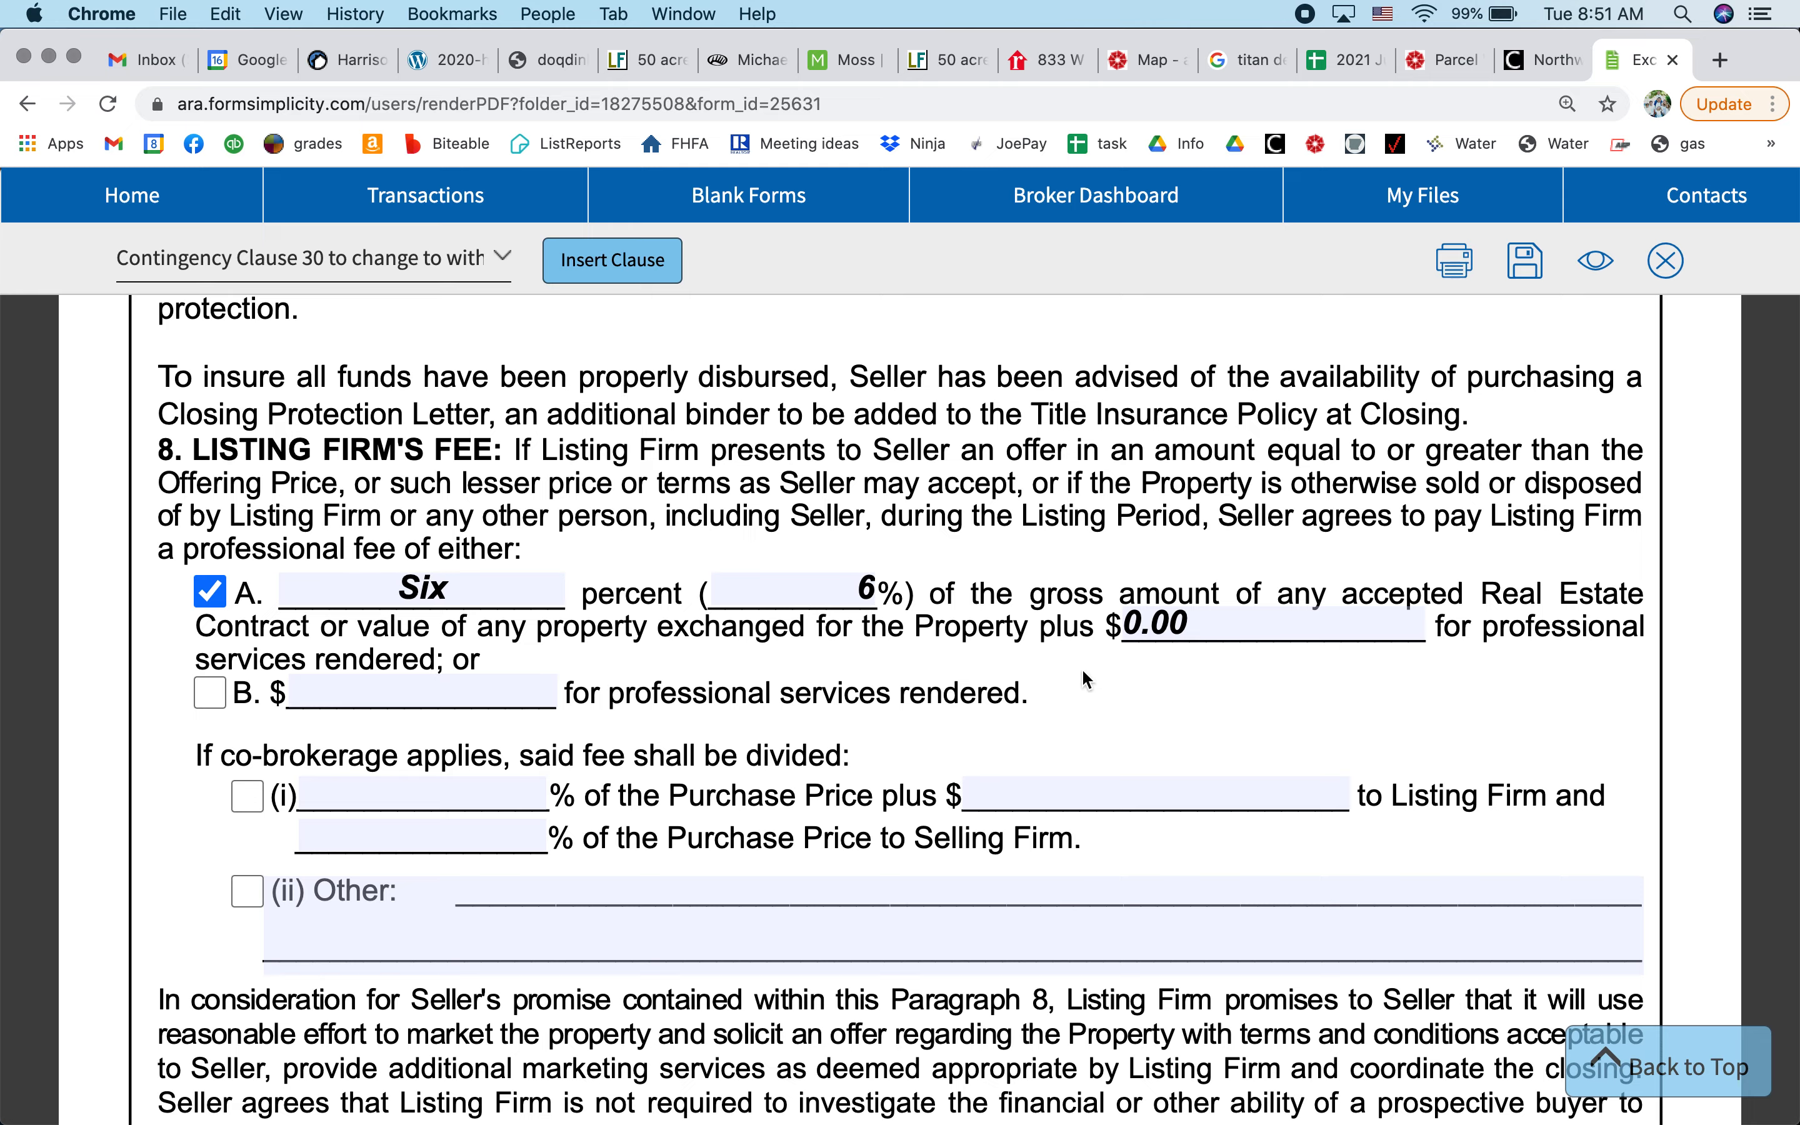
{"action": "scroll", "coordinate": [1161, 711], "scroll_direction": "down", "scroll_amount": 15}
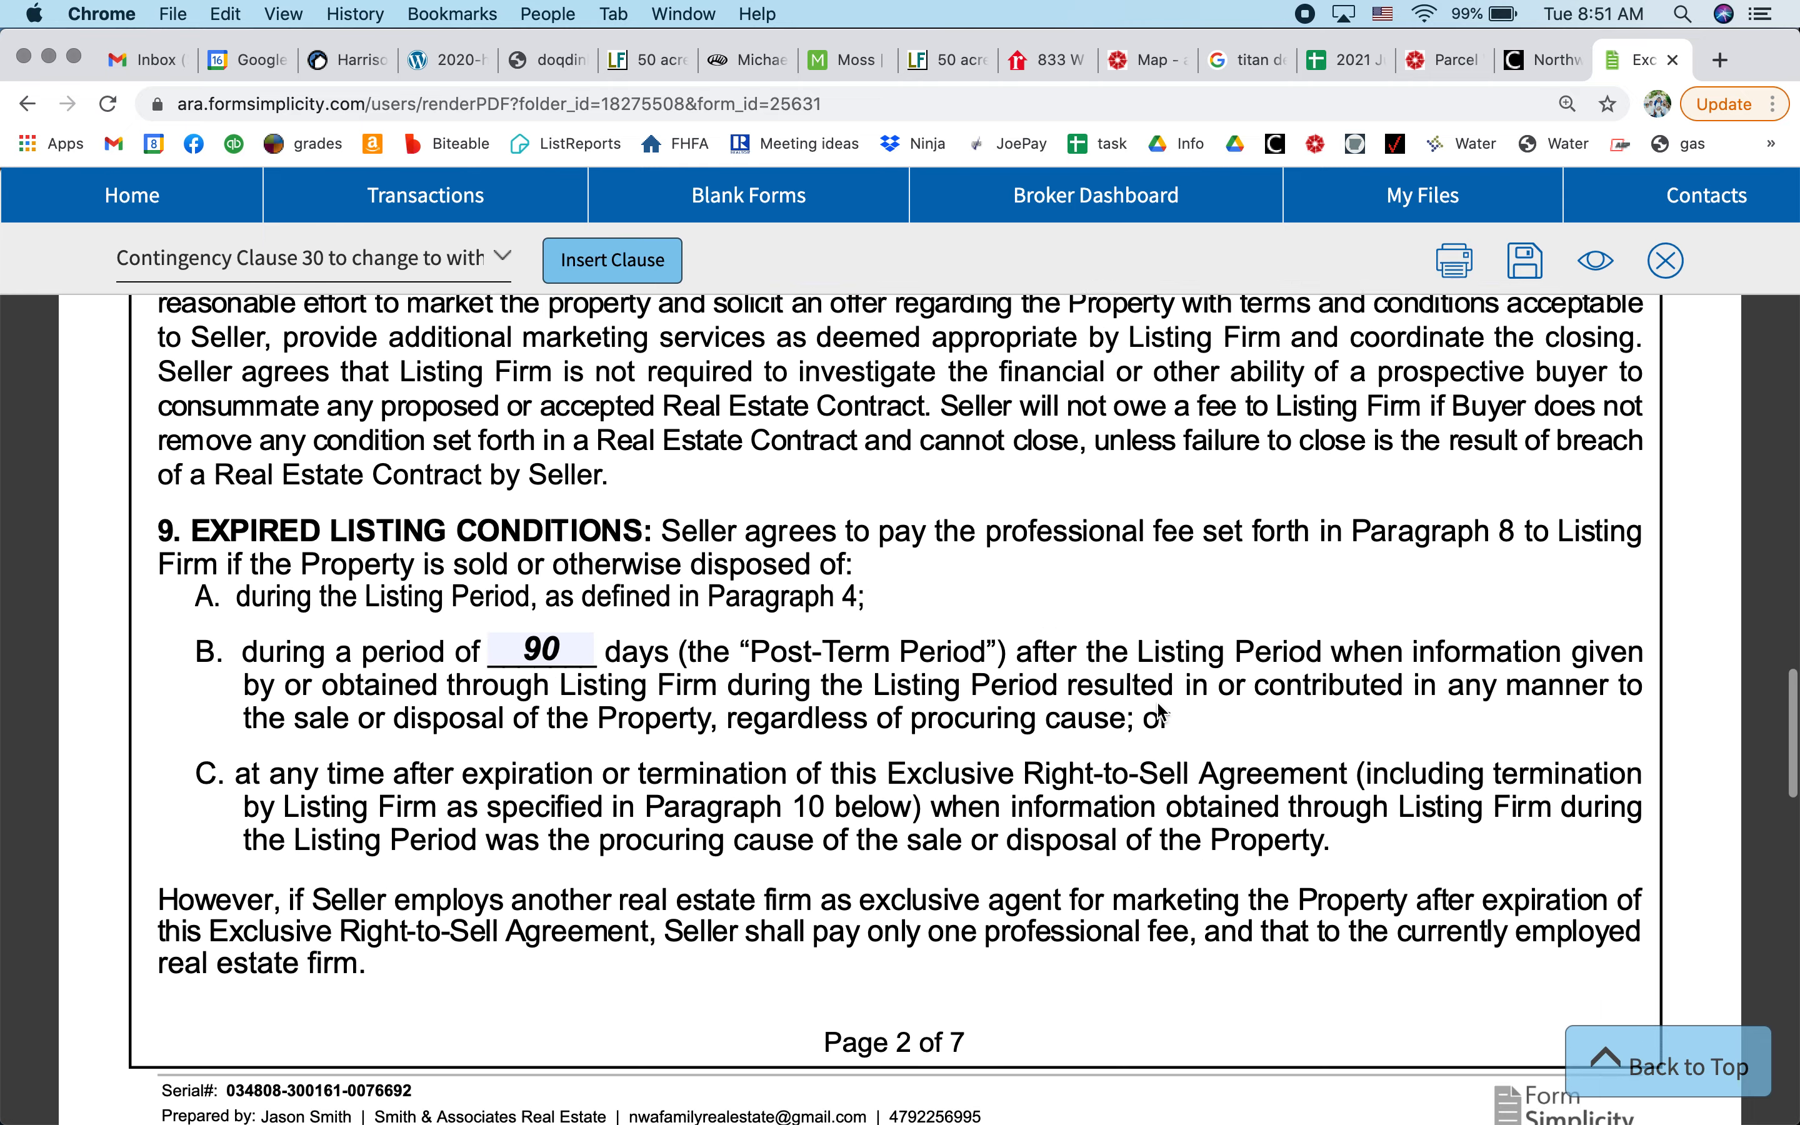
{"action": "scroll", "coordinate": [1159, 707], "scroll_direction": "up", "scroll_amount": 12}
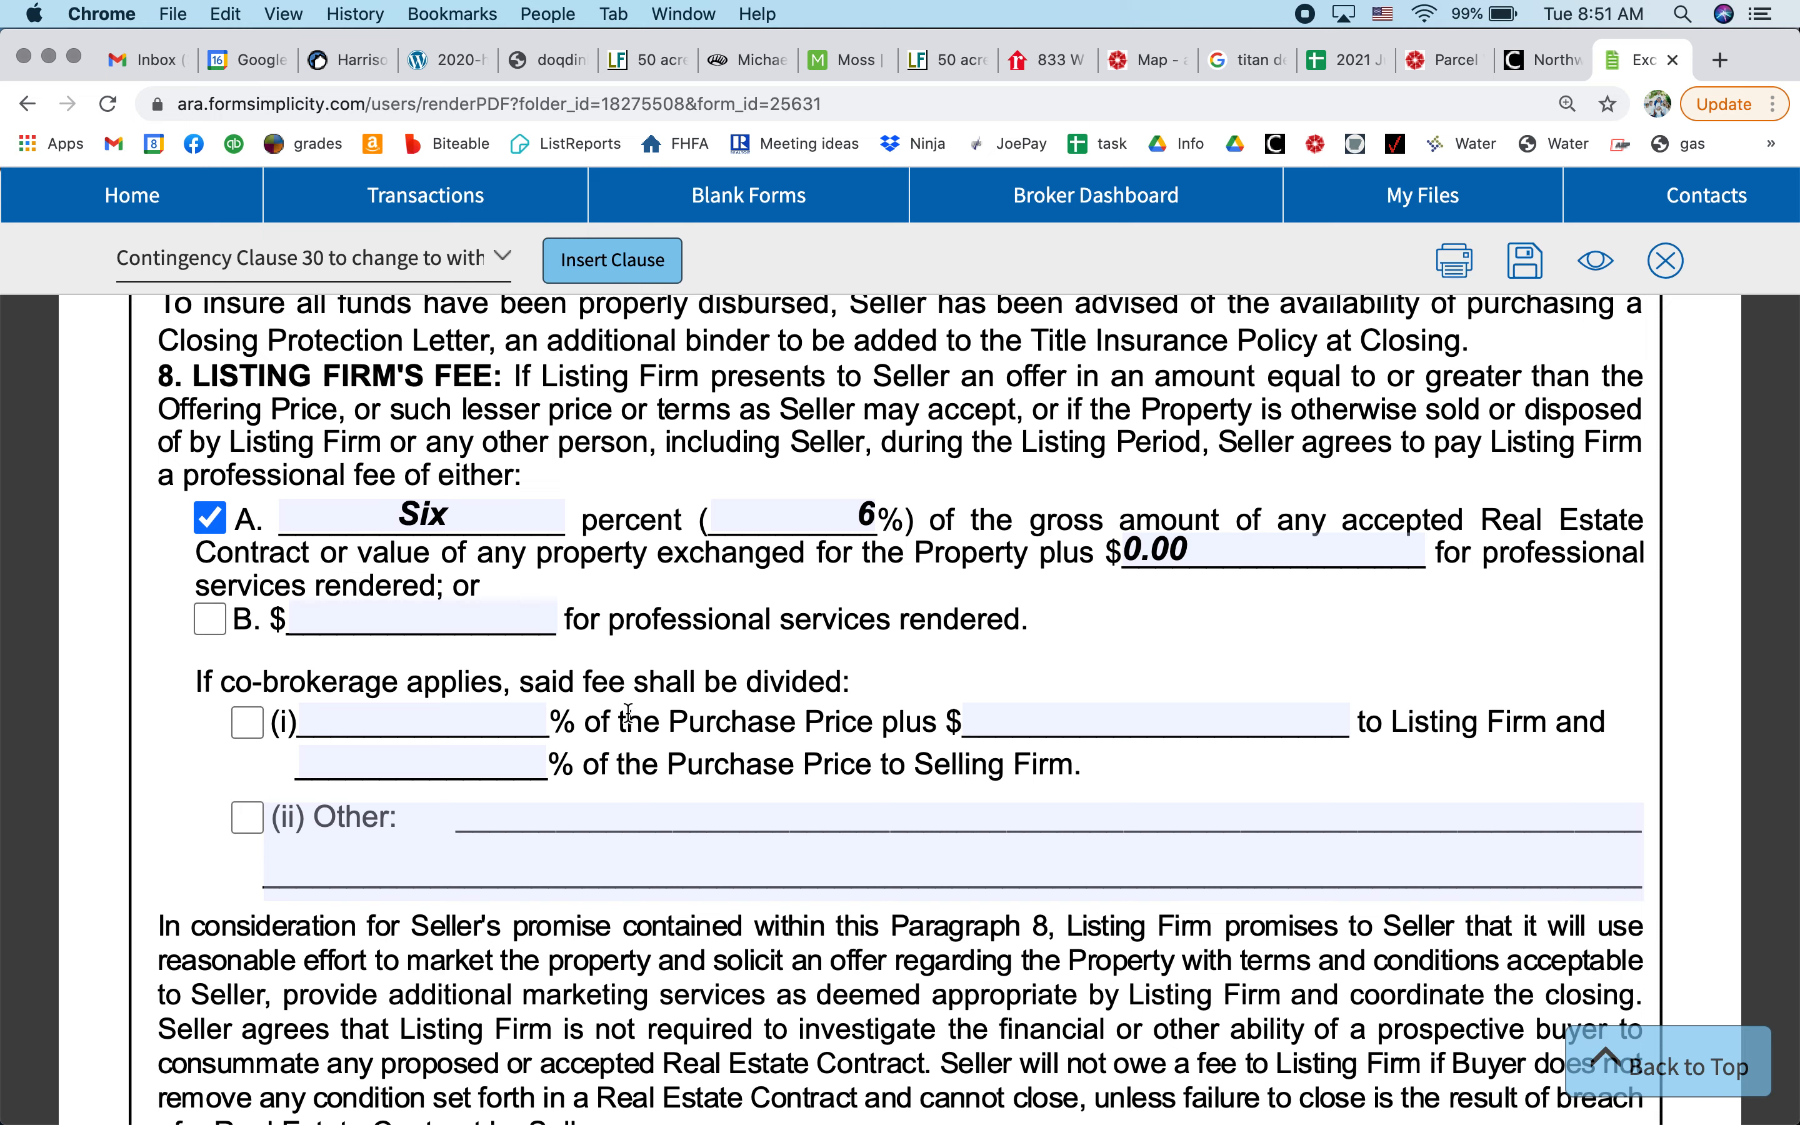
{"action": "left_click", "coordinate": [247, 722]}
{"action": "left_click", "coordinate": [359, 723]}
{"action": "type", "text": "3"}
{"action": "left_click", "coordinate": [1074, 722]}
{"action": "type", "text": "0"}
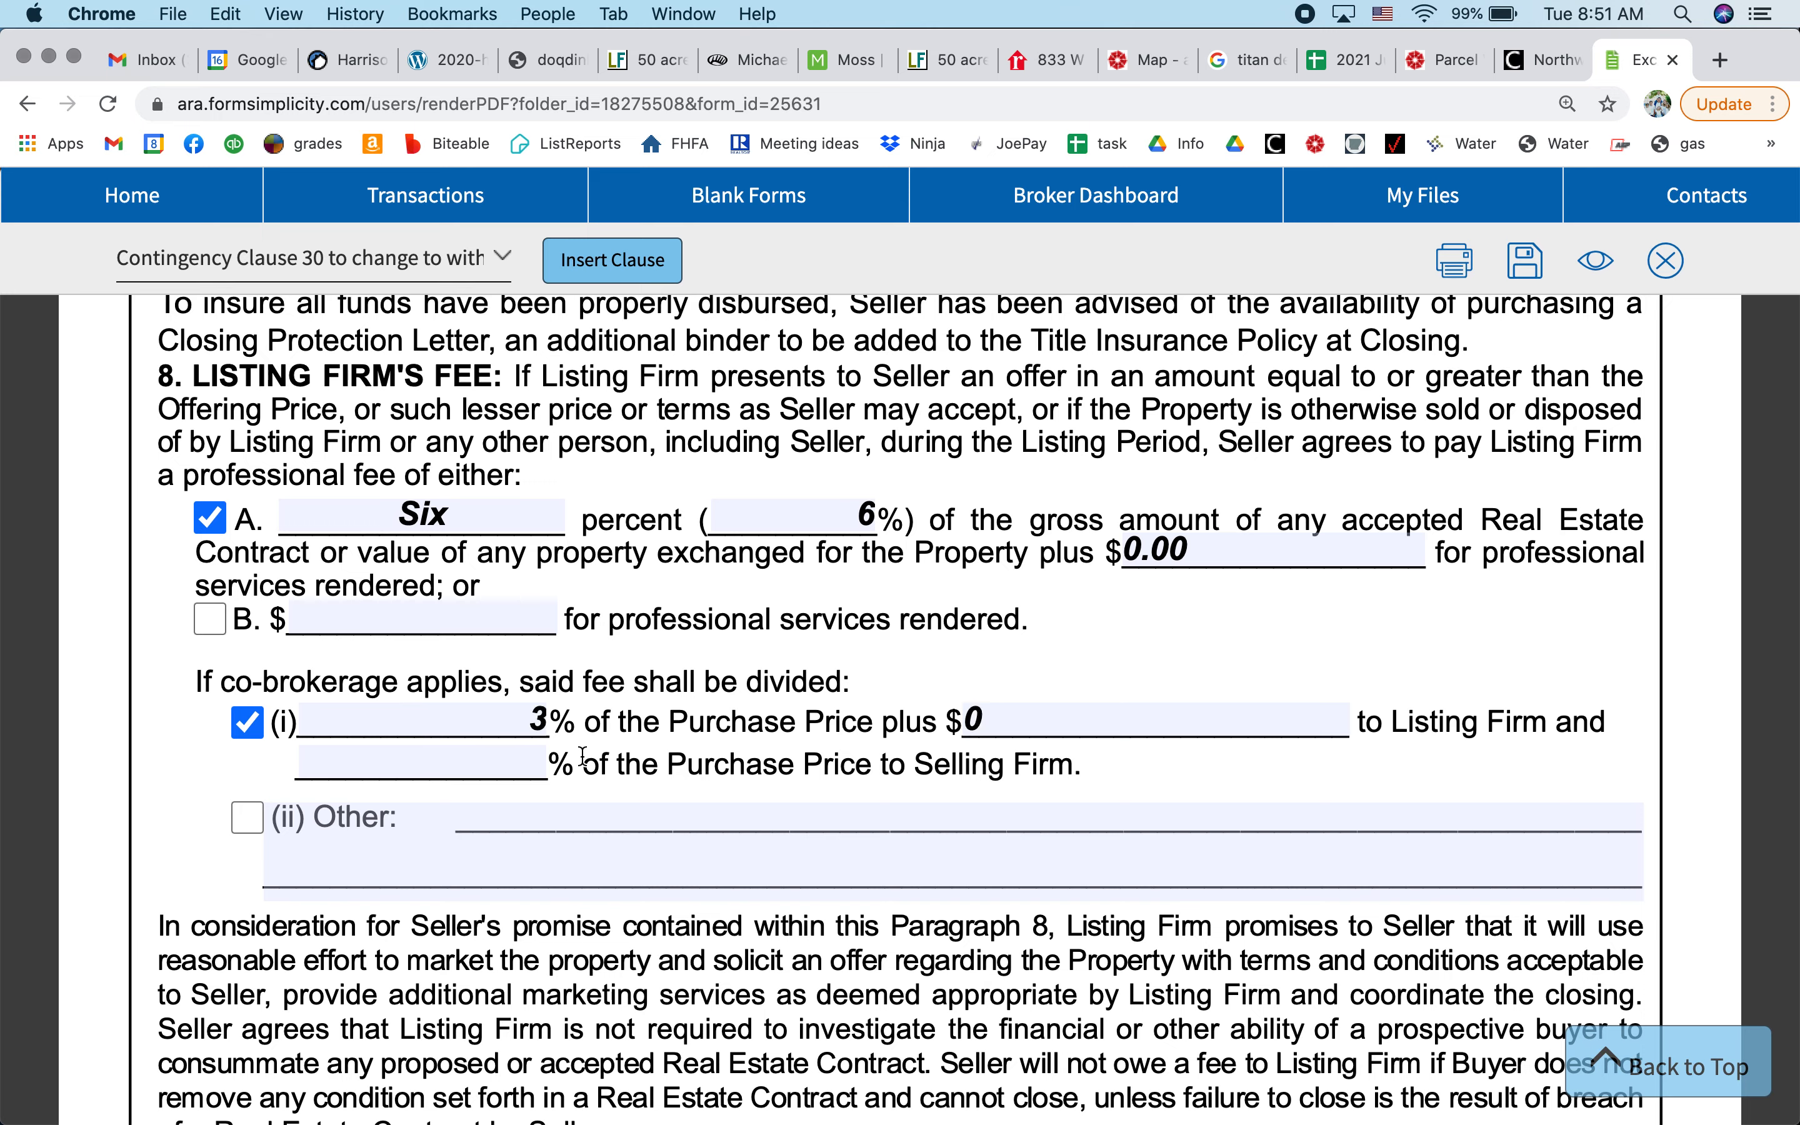
{"action": "left_click", "coordinate": [513, 757]}
{"action": "type", "text": "3"}
{"action": "left_click", "coordinate": [723, 822]}
- Review the expired listing conditions, cancellation fee, types of agency and Internet information options in paragraphs 9 onward
{"action": "scroll", "coordinate": [765, 779], "scroll_direction": "down", "scroll_amount": 5}
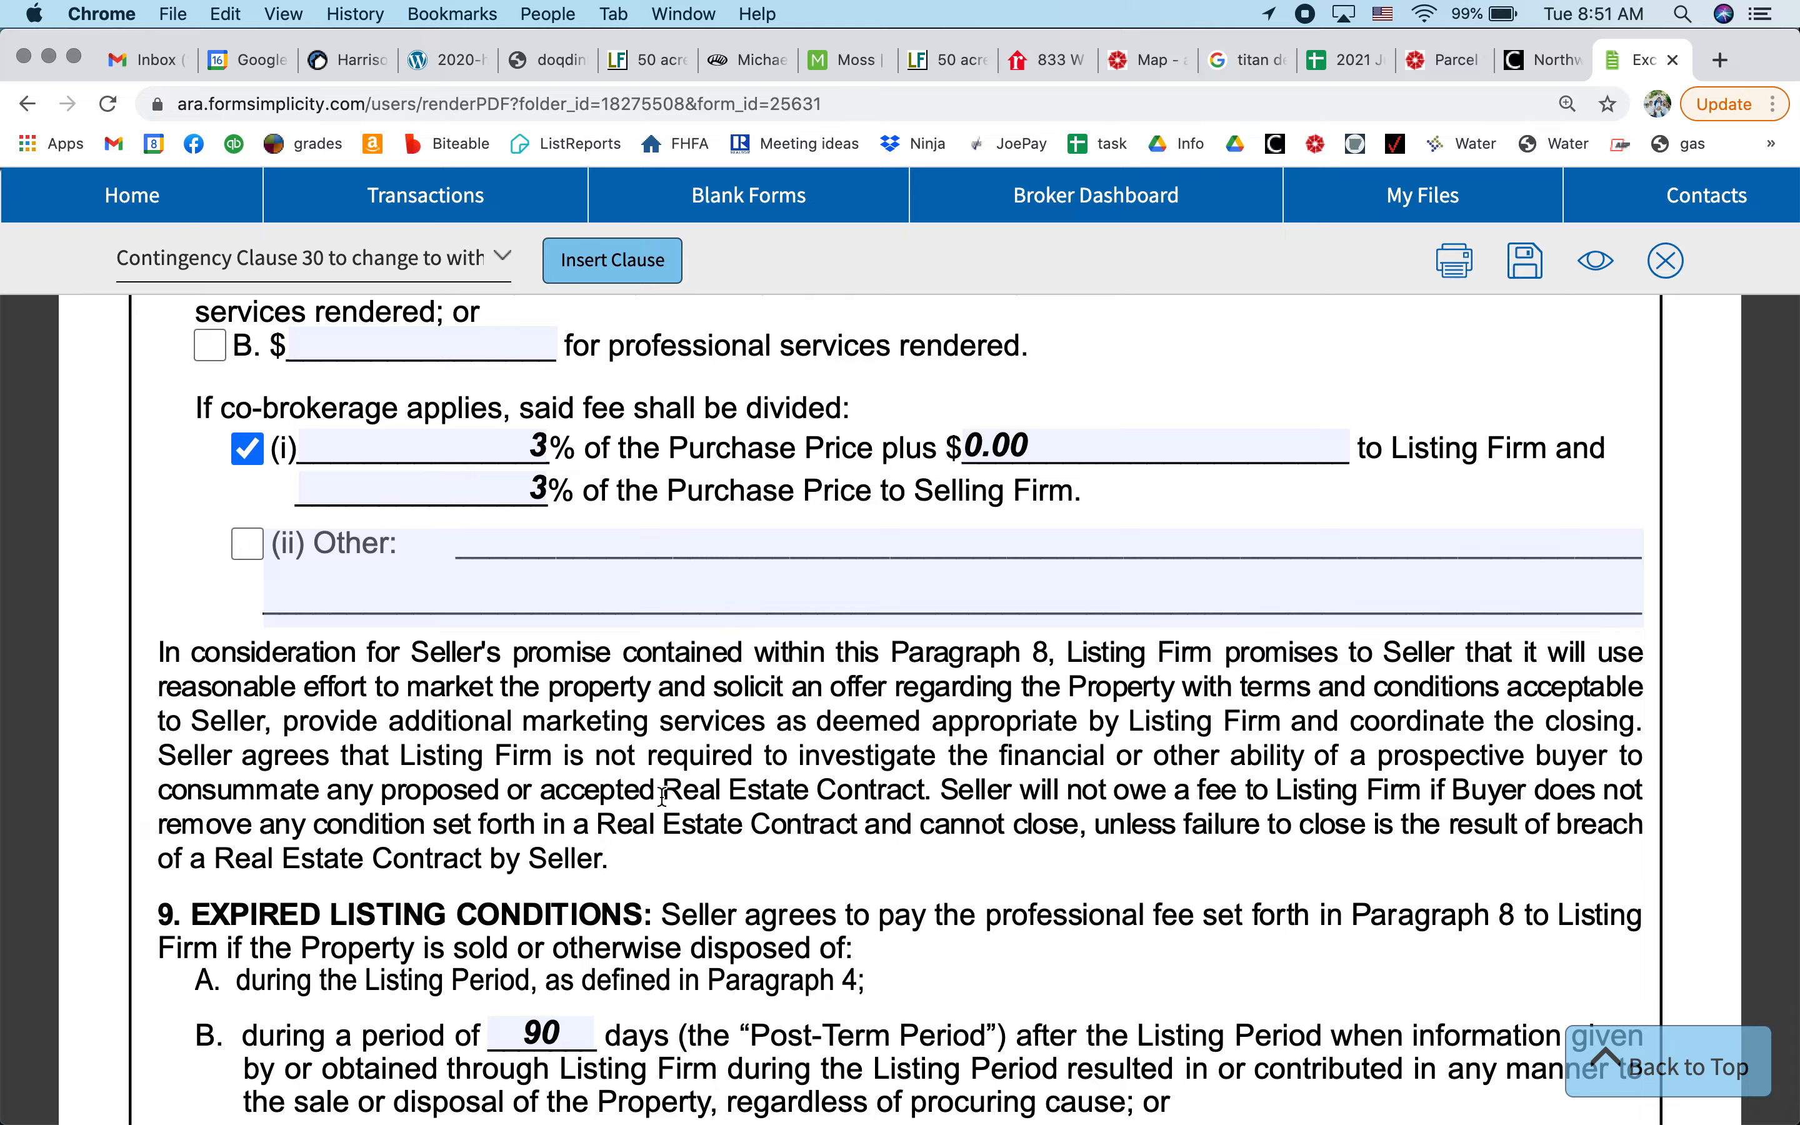
{"action": "scroll", "coordinate": [662, 797], "scroll_direction": "down", "scroll_amount": 6}
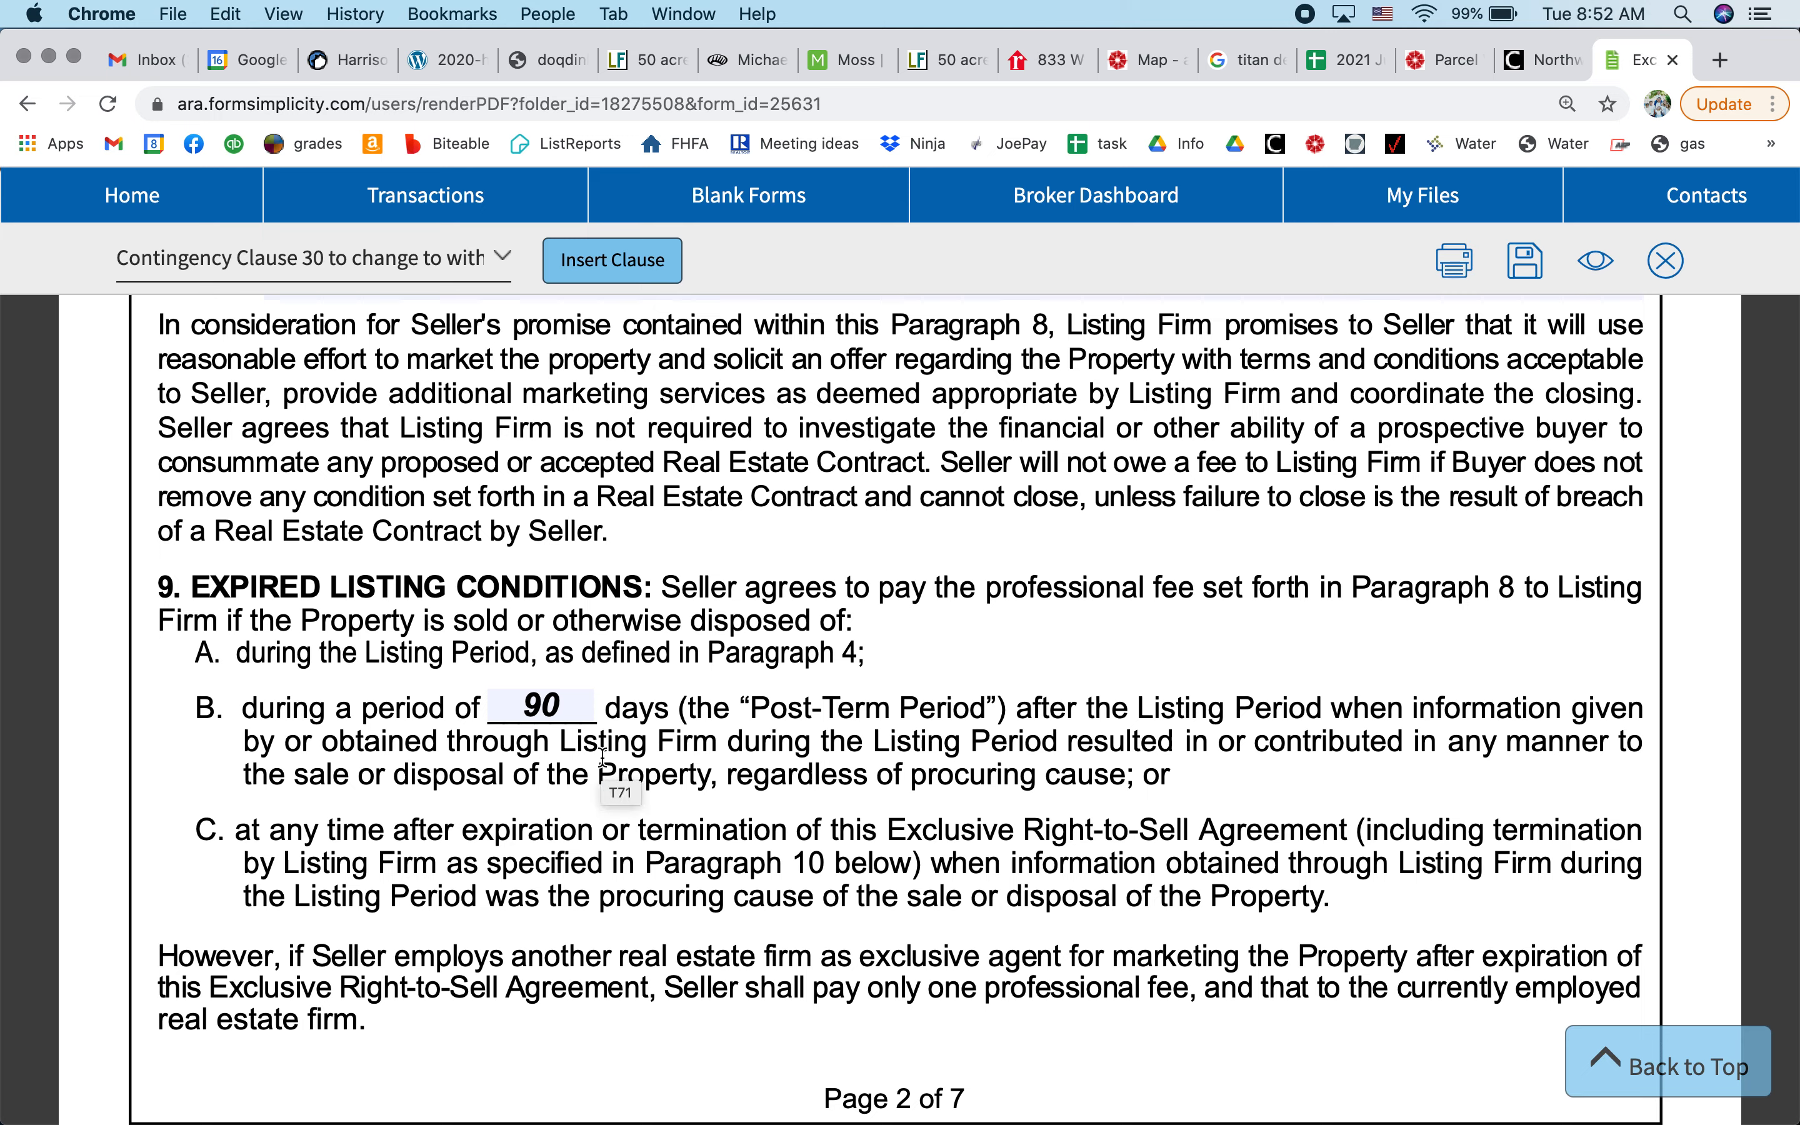
{"action": "scroll", "coordinate": [603, 757], "scroll_direction": "down", "scroll_amount": 5}
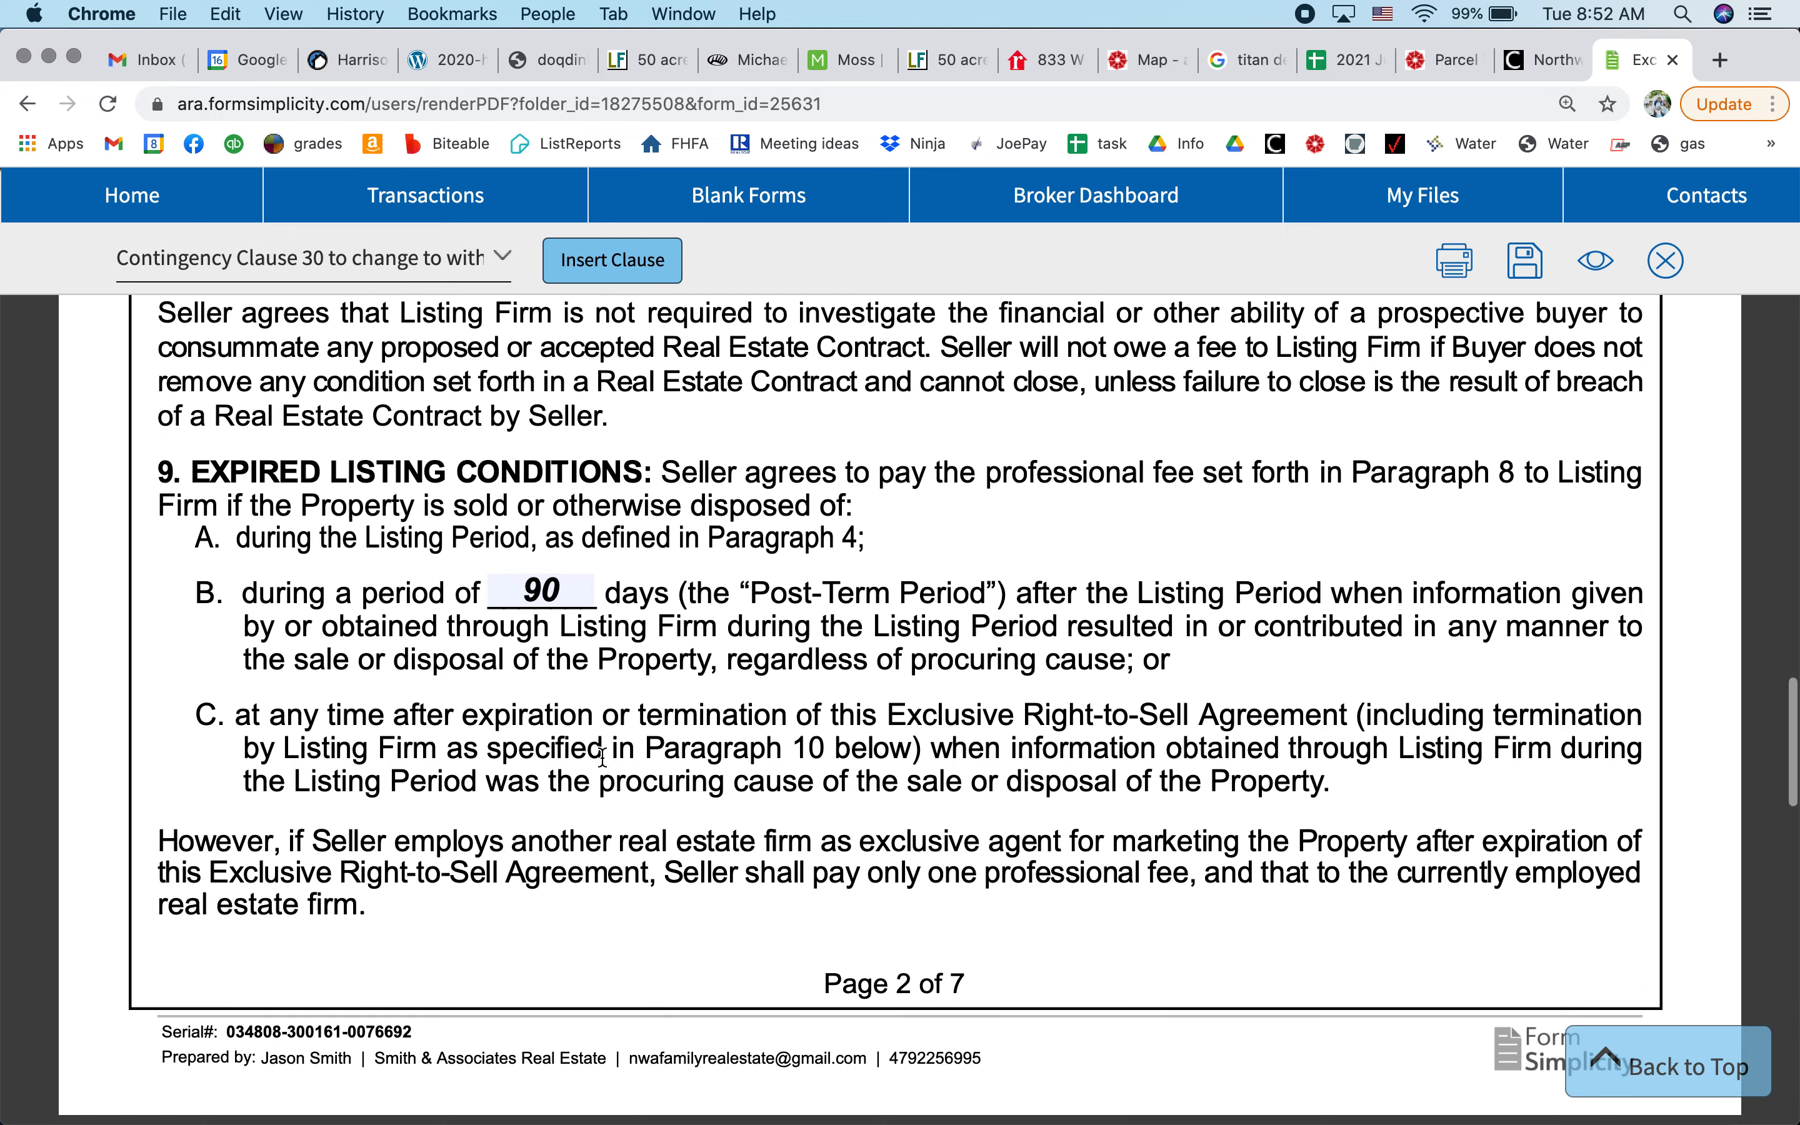
{"action": "scroll", "coordinate": [603, 757], "scroll_direction": "down", "scroll_amount": 3}
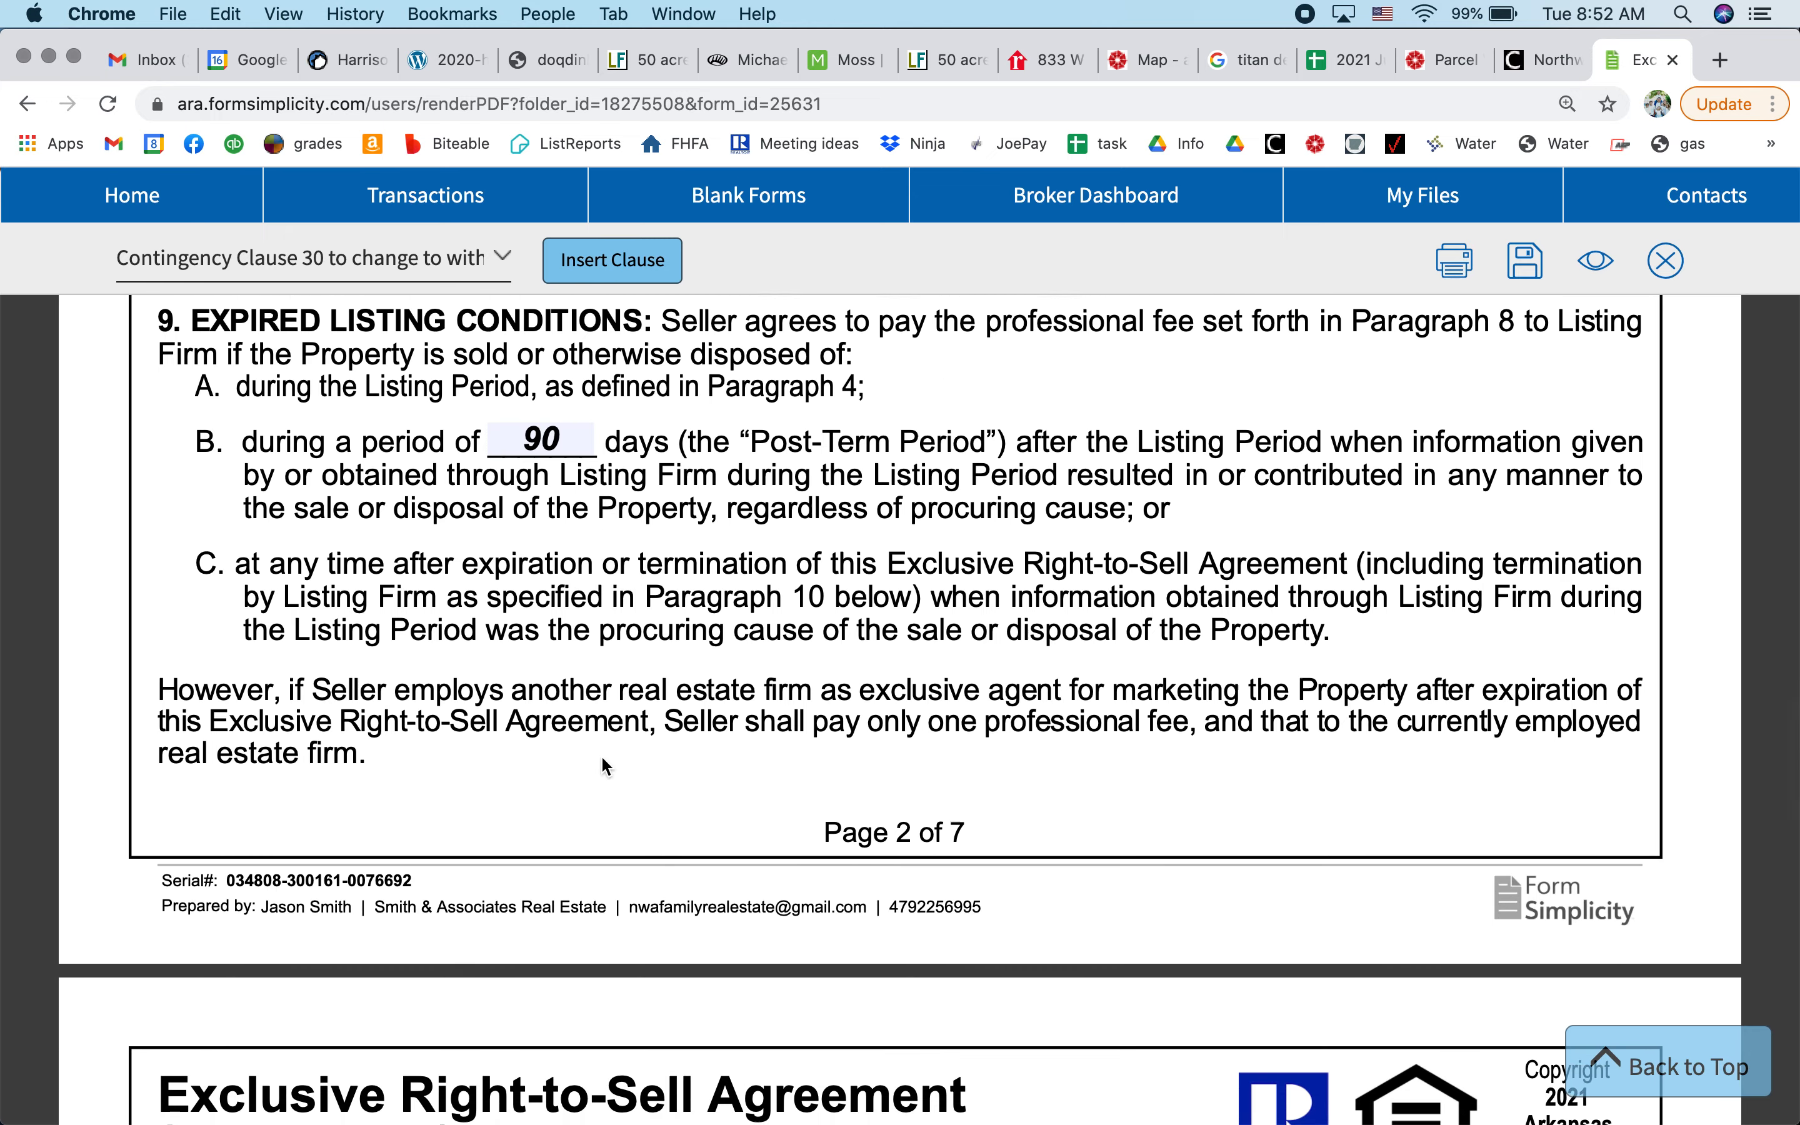
{"action": "scroll", "coordinate": [603, 759], "scroll_direction": "down", "scroll_amount": 1}
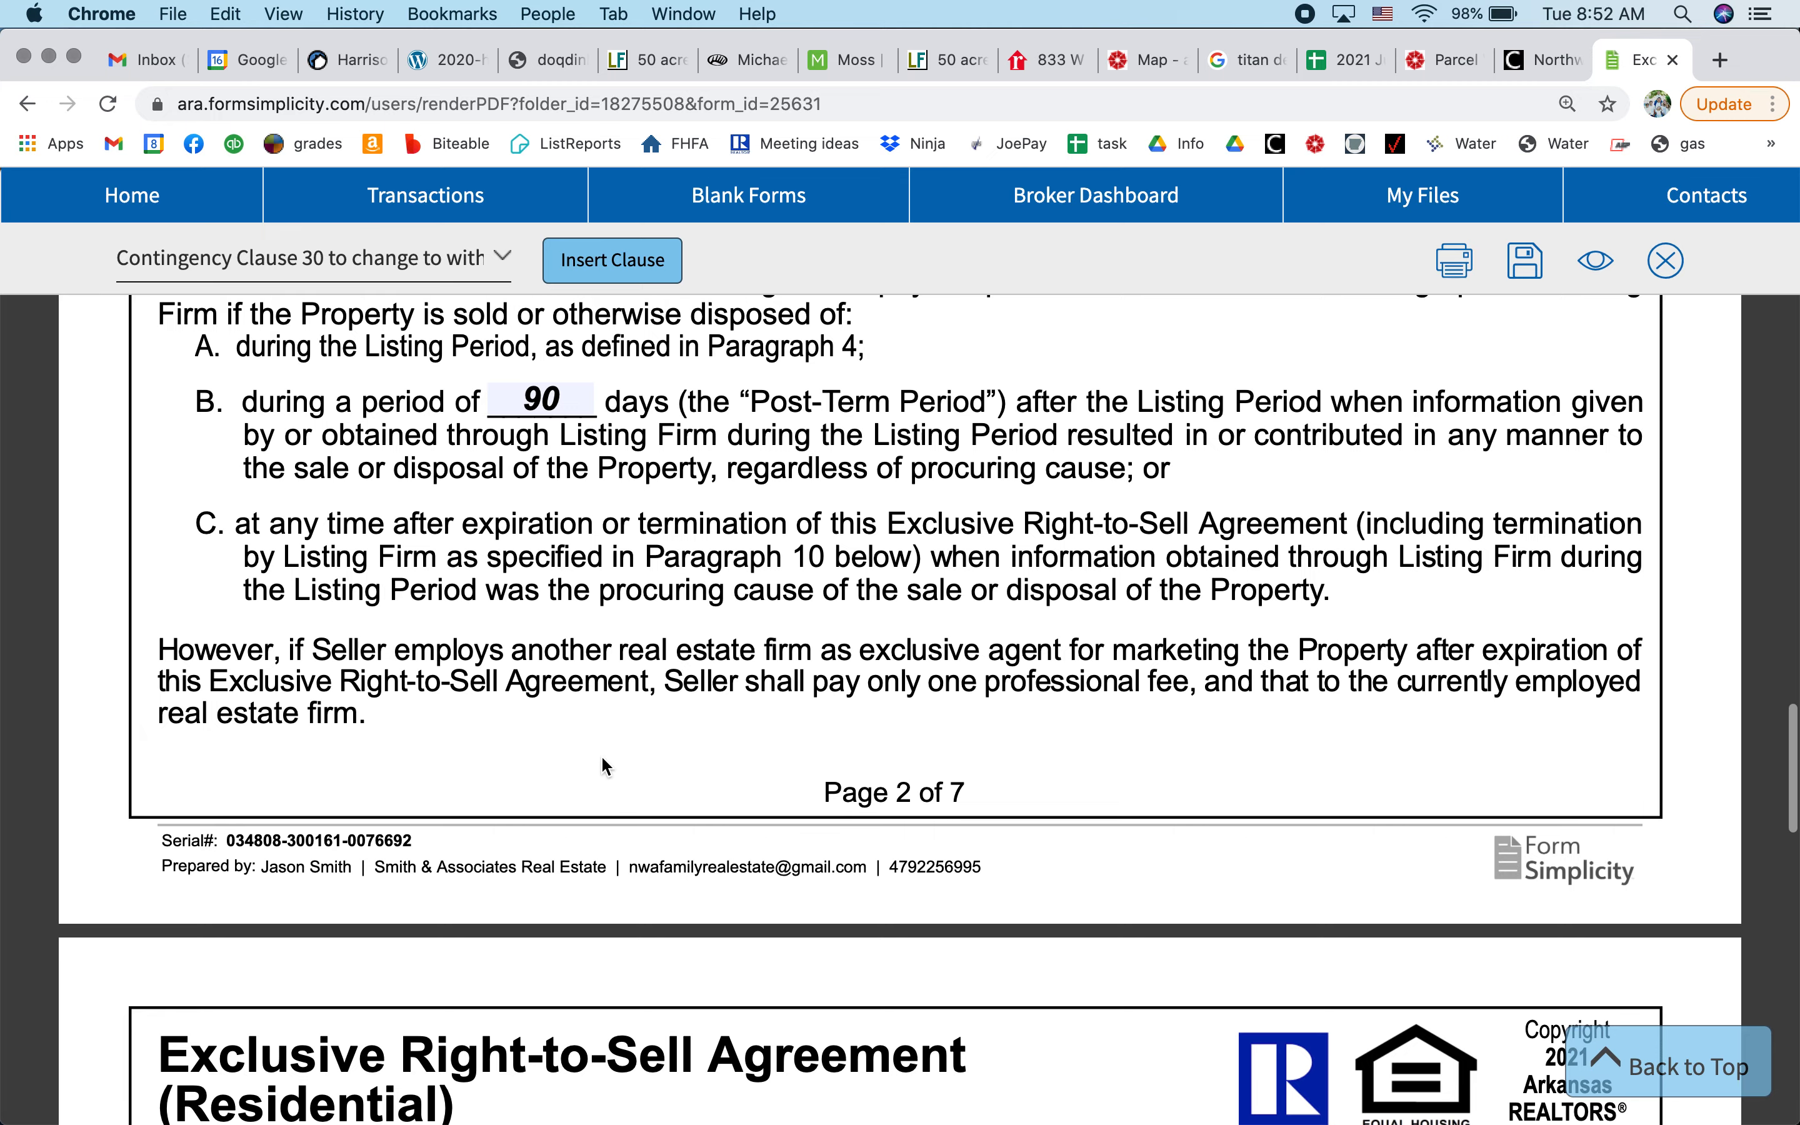
{"action": "scroll", "coordinate": [602, 759], "scroll_direction": "down", "scroll_amount": 1}
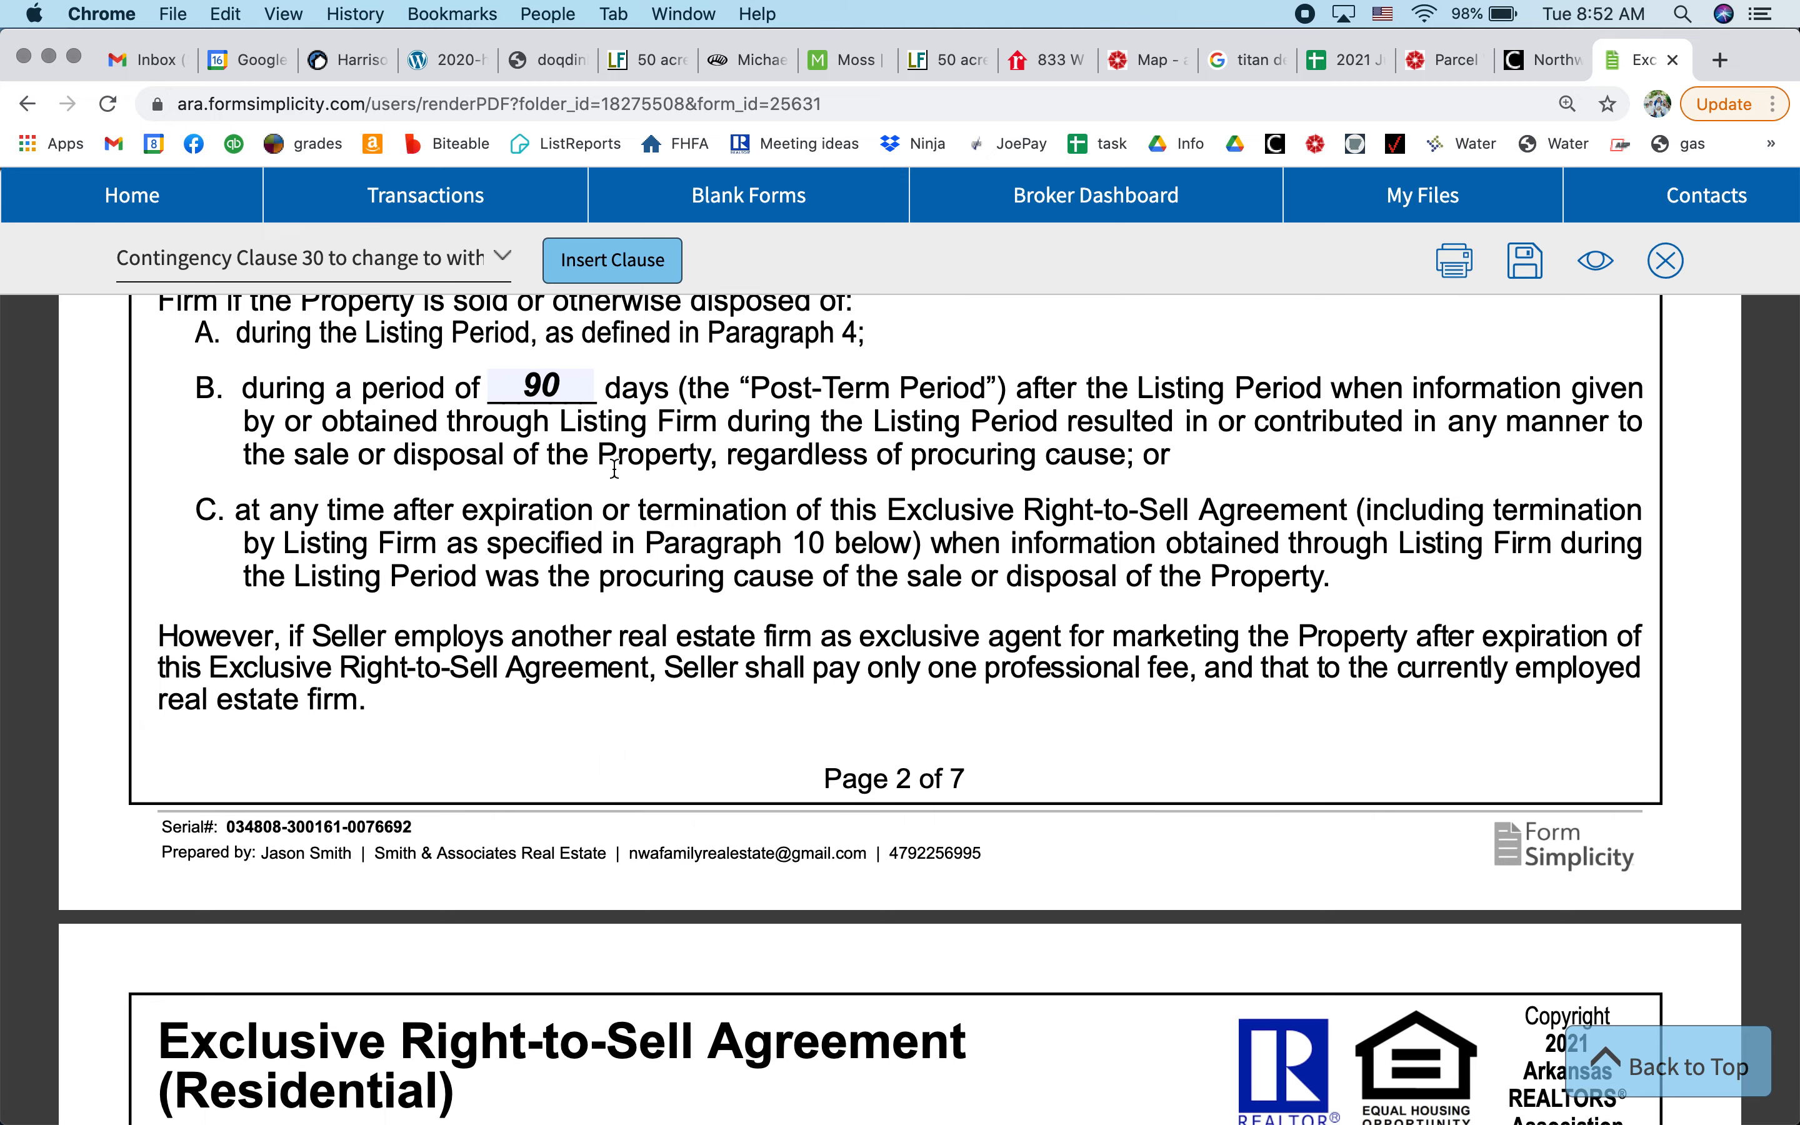
{"action": "scroll", "coordinate": [757, 726], "scroll_direction": "down", "scroll_amount": 15}
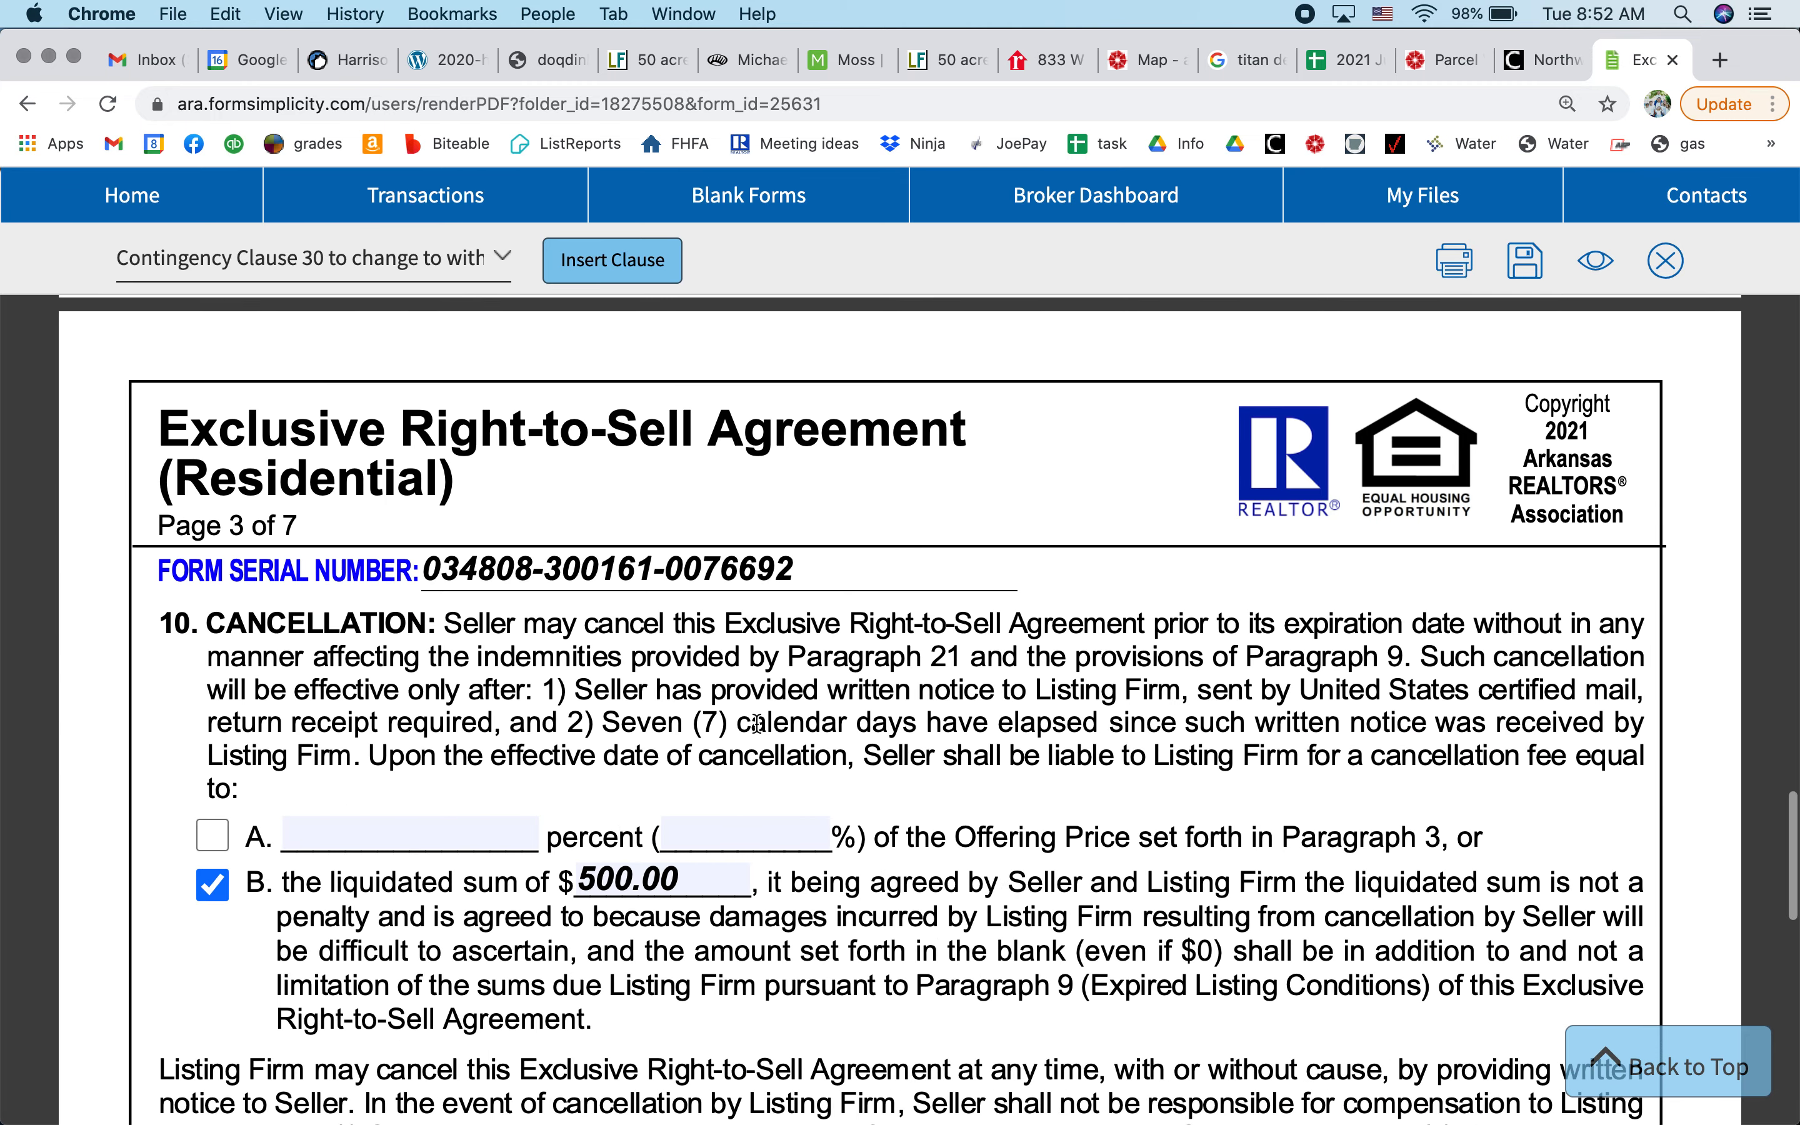
{"action": "scroll", "coordinate": [756, 723], "scroll_direction": "down", "scroll_amount": 6}
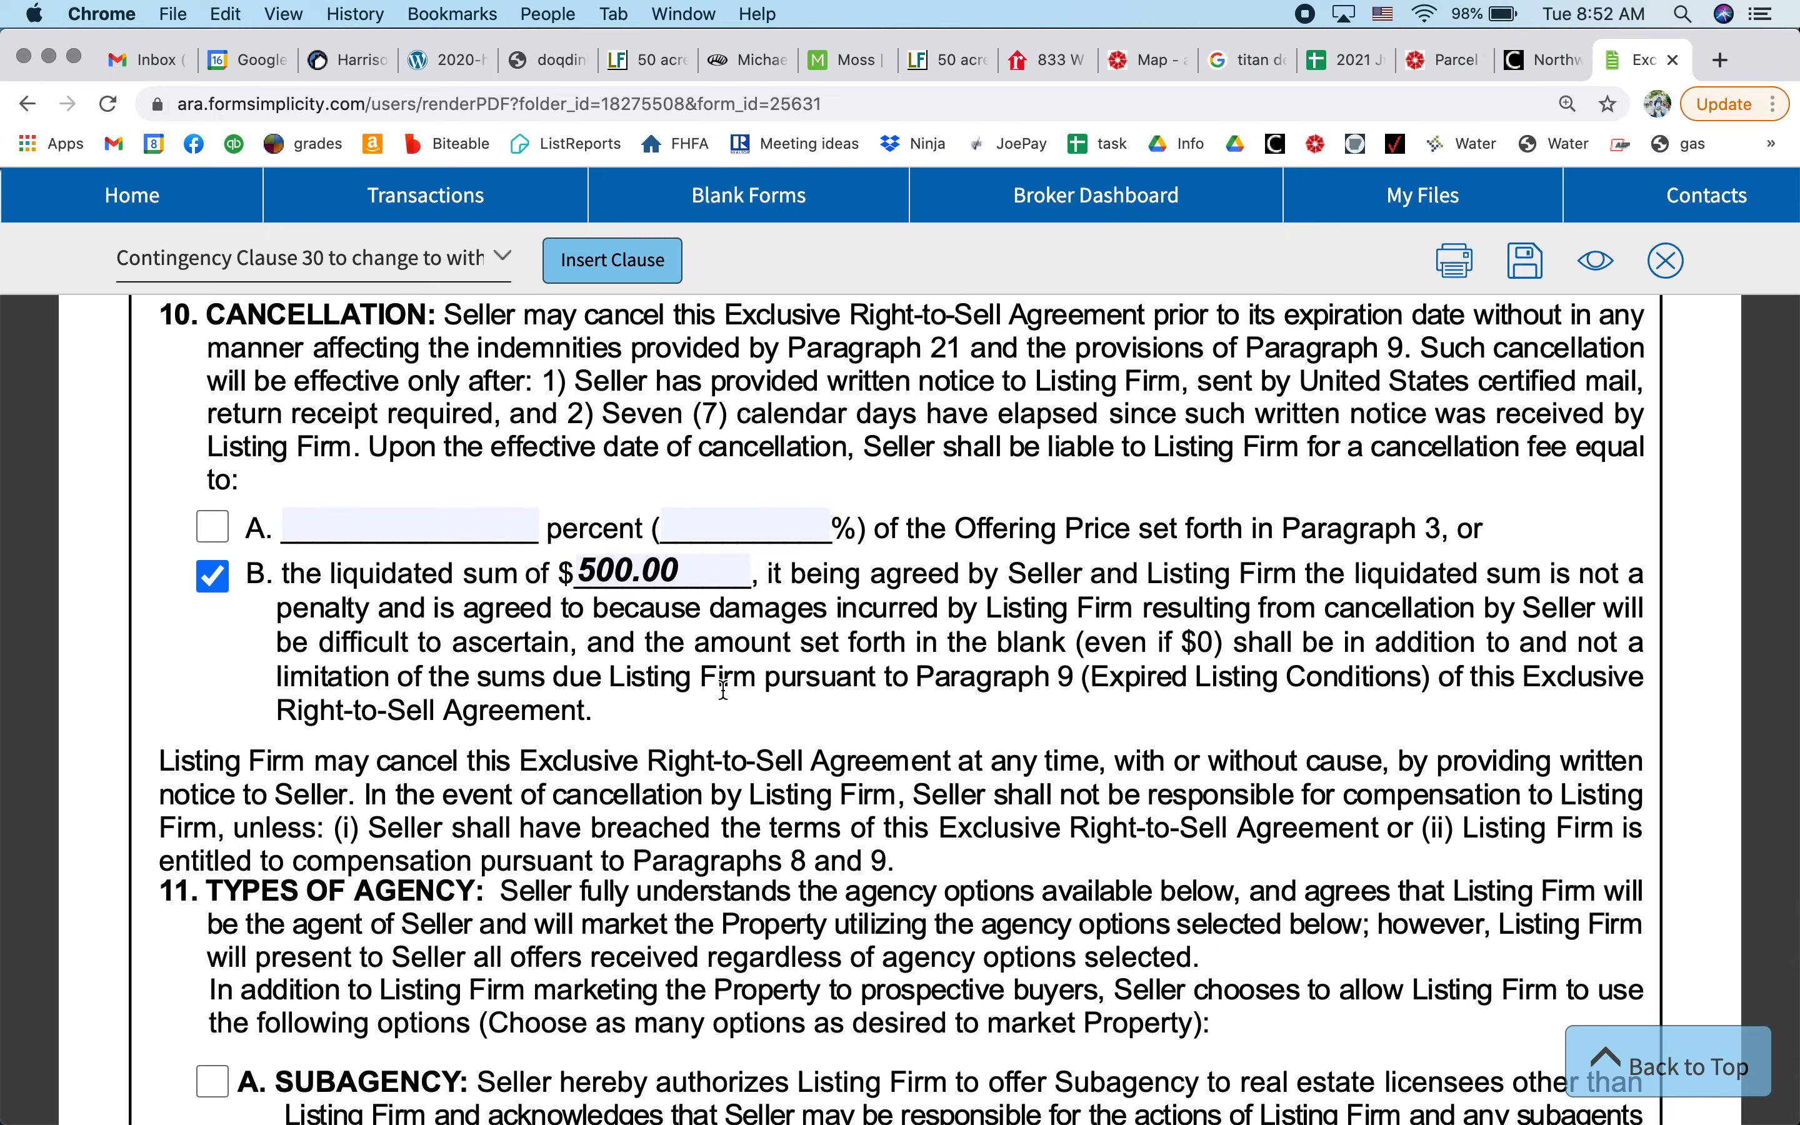
{"action": "scroll", "coordinate": [722, 690], "scroll_direction": "down", "scroll_amount": 5}
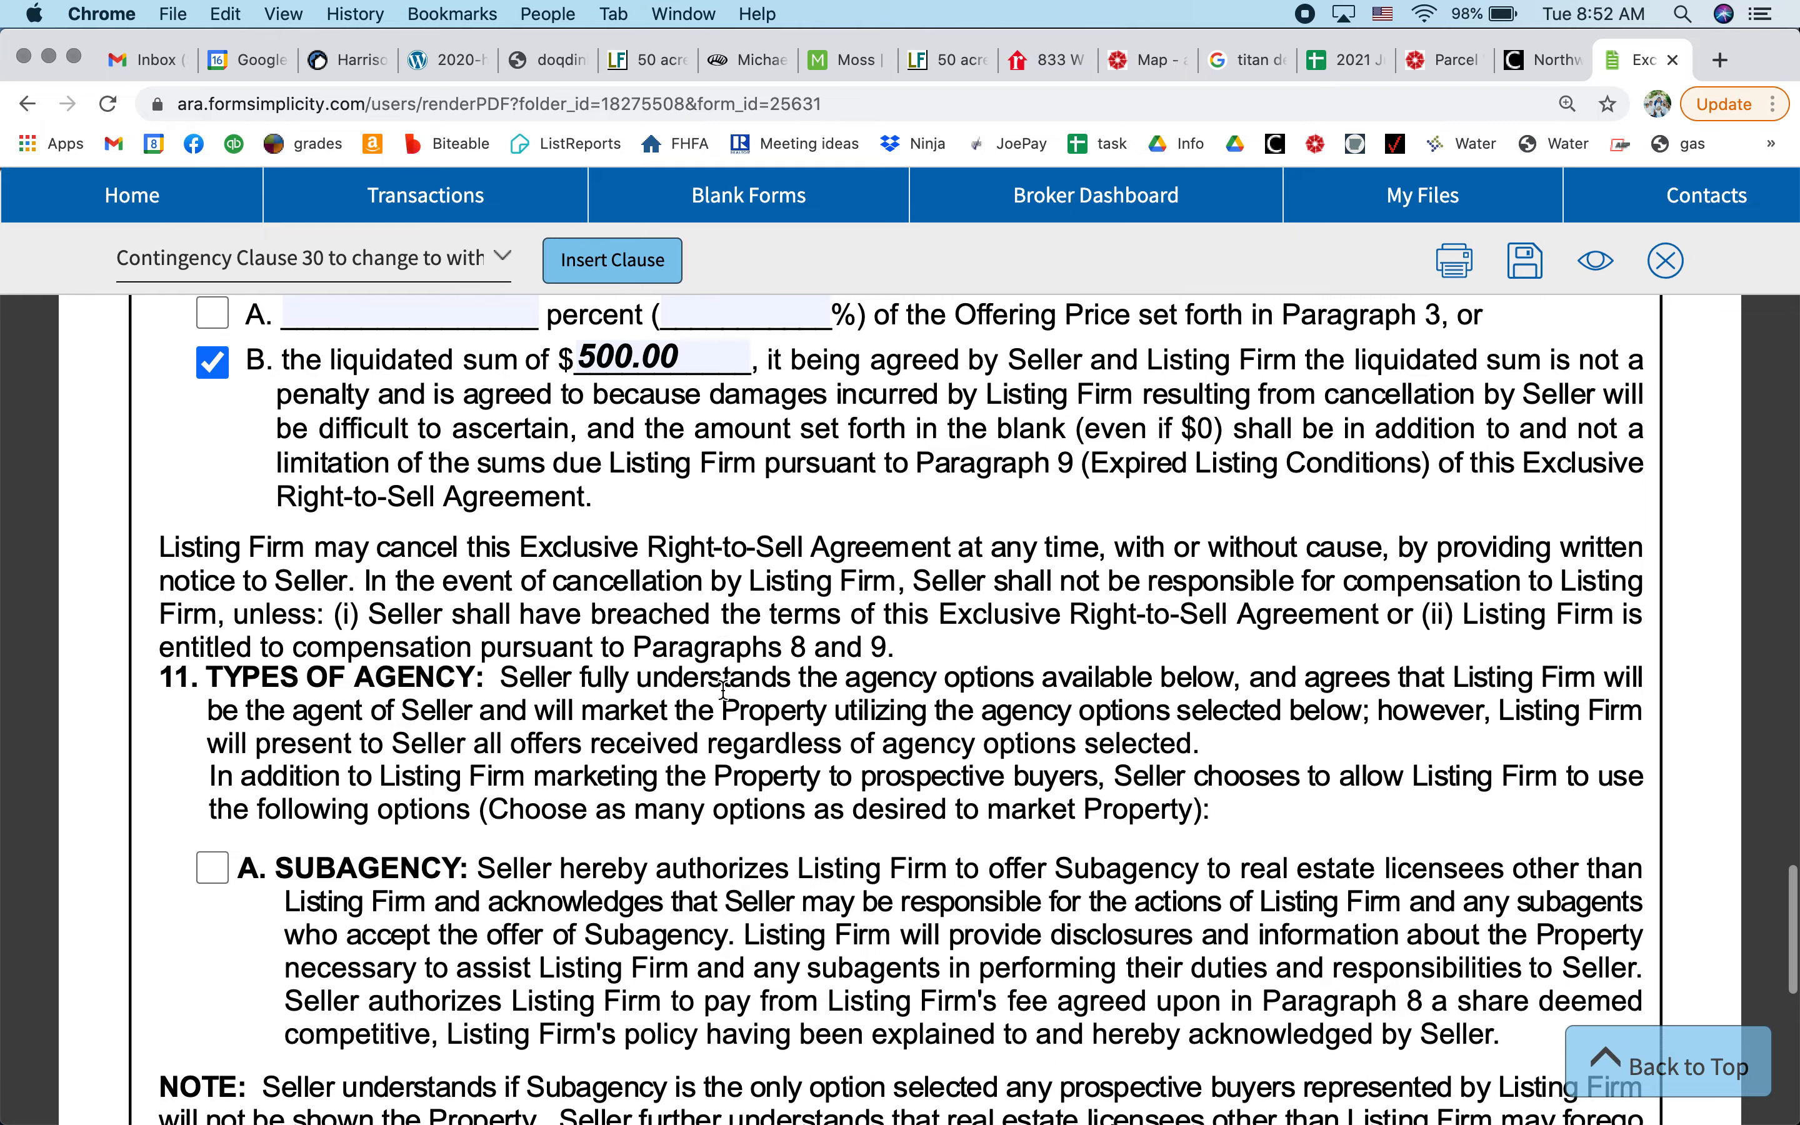
{"action": "scroll", "coordinate": [723, 691], "scroll_direction": "down", "scroll_amount": 15}
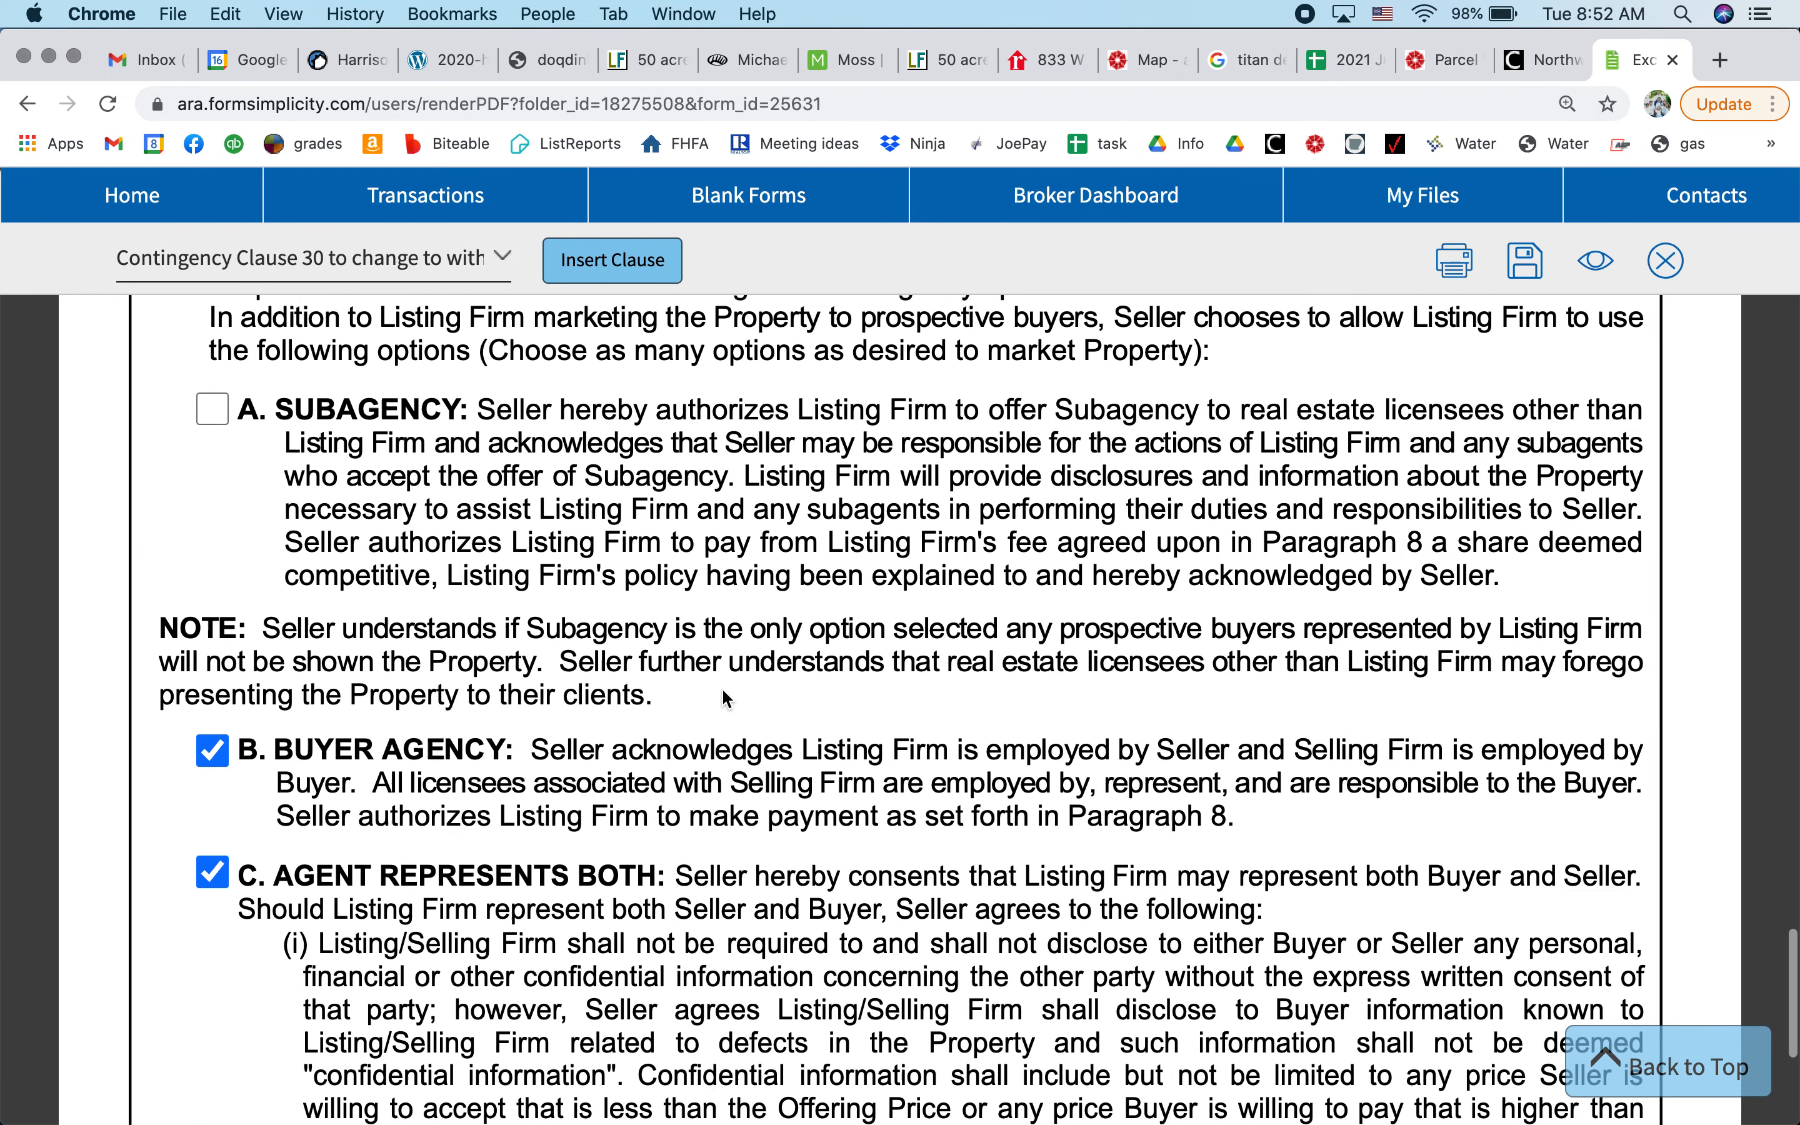
{"action": "scroll", "coordinate": [728, 697], "scroll_direction": "down", "scroll_amount": 3}
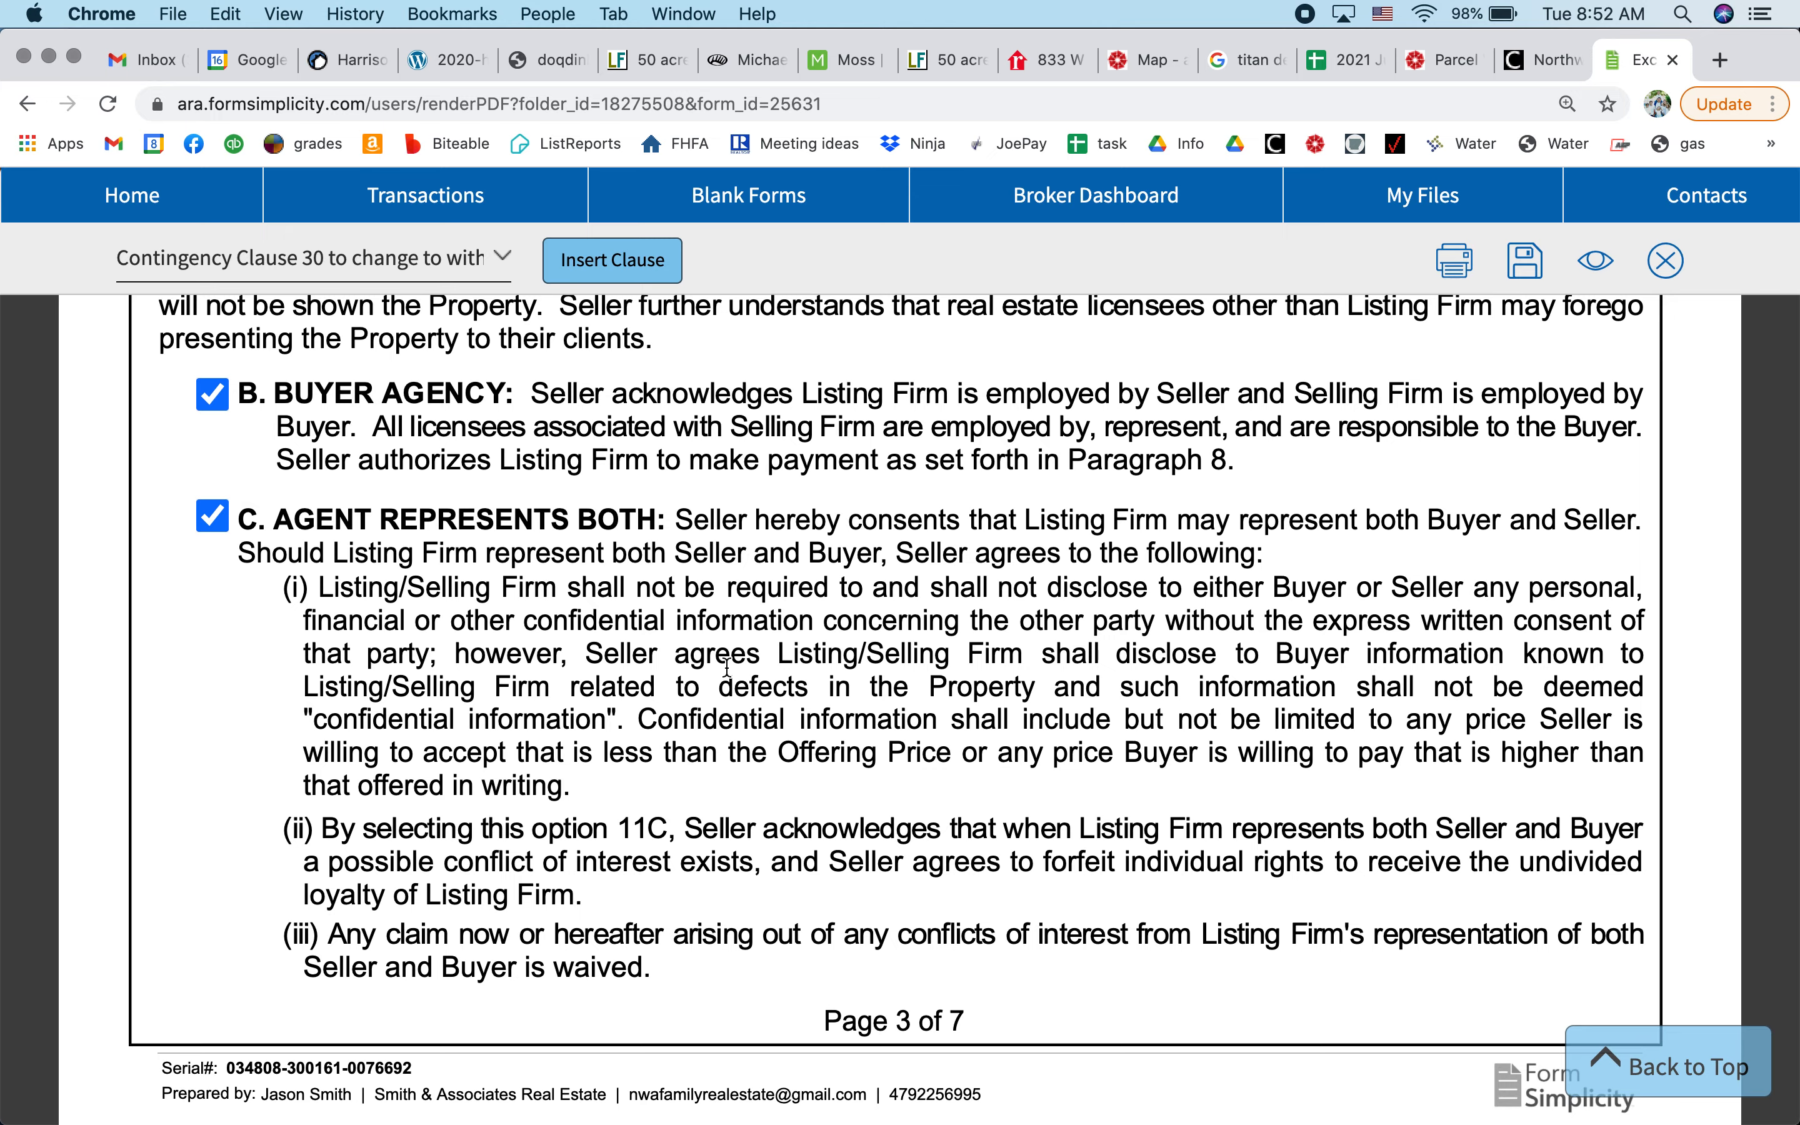
{"action": "scroll", "coordinate": [727, 667], "scroll_direction": "up", "scroll_amount": 2}
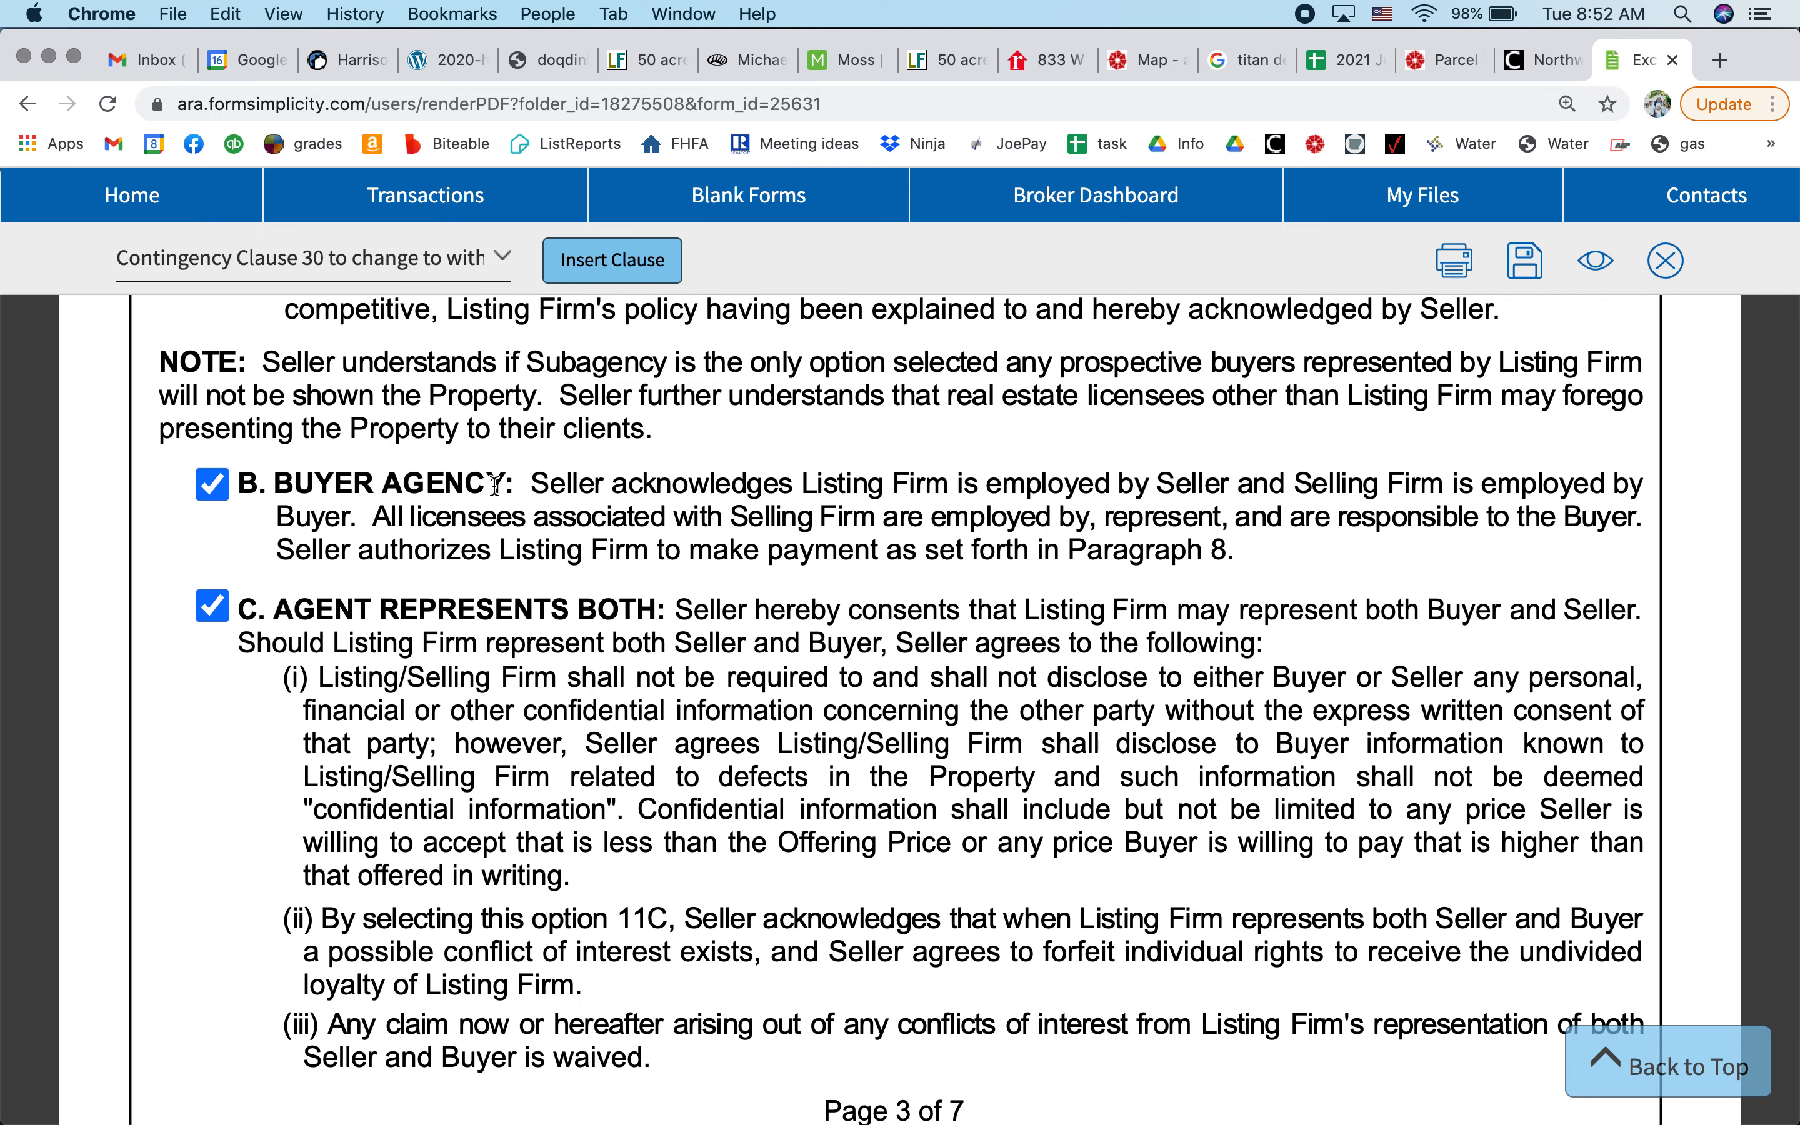
{"action": "scroll", "coordinate": [574, 716], "scroll_direction": "down", "scroll_amount": 10}
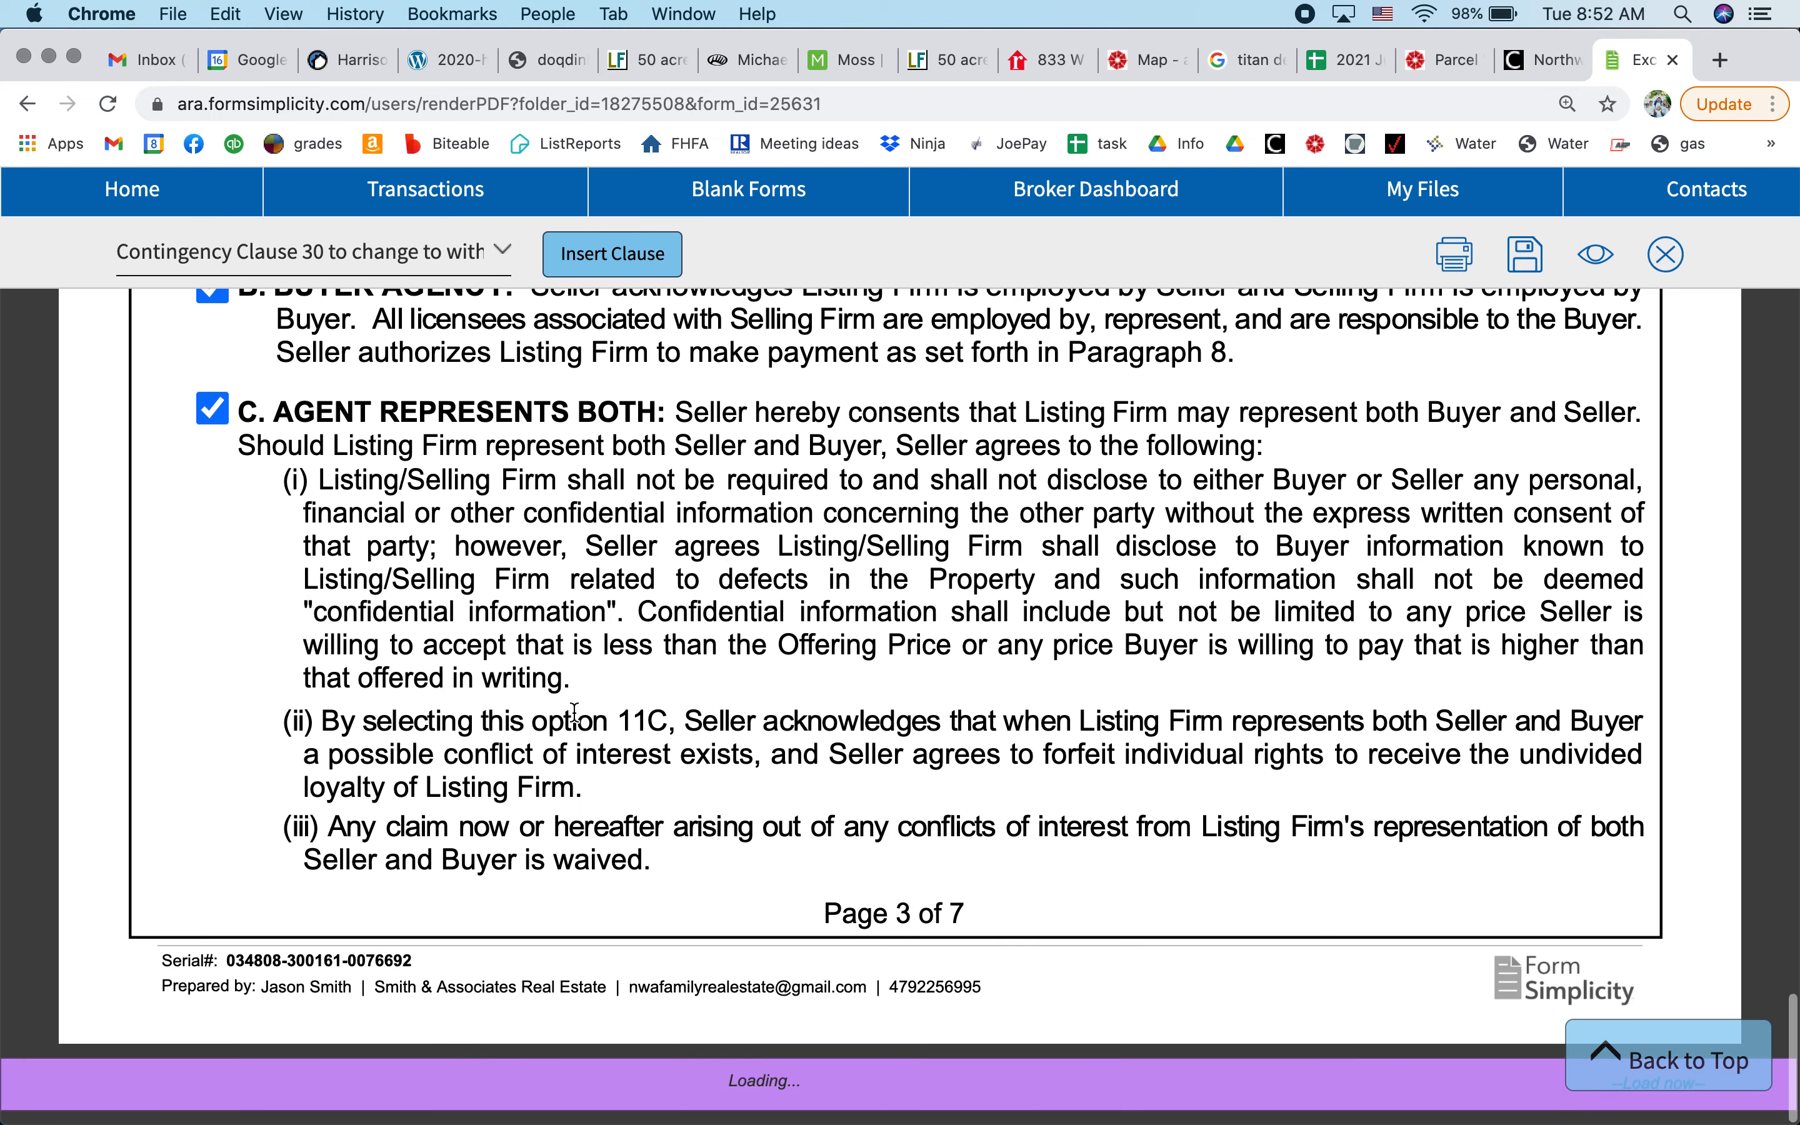
{"action": "scroll", "coordinate": [574, 716], "scroll_direction": "down", "scroll_amount": 14}
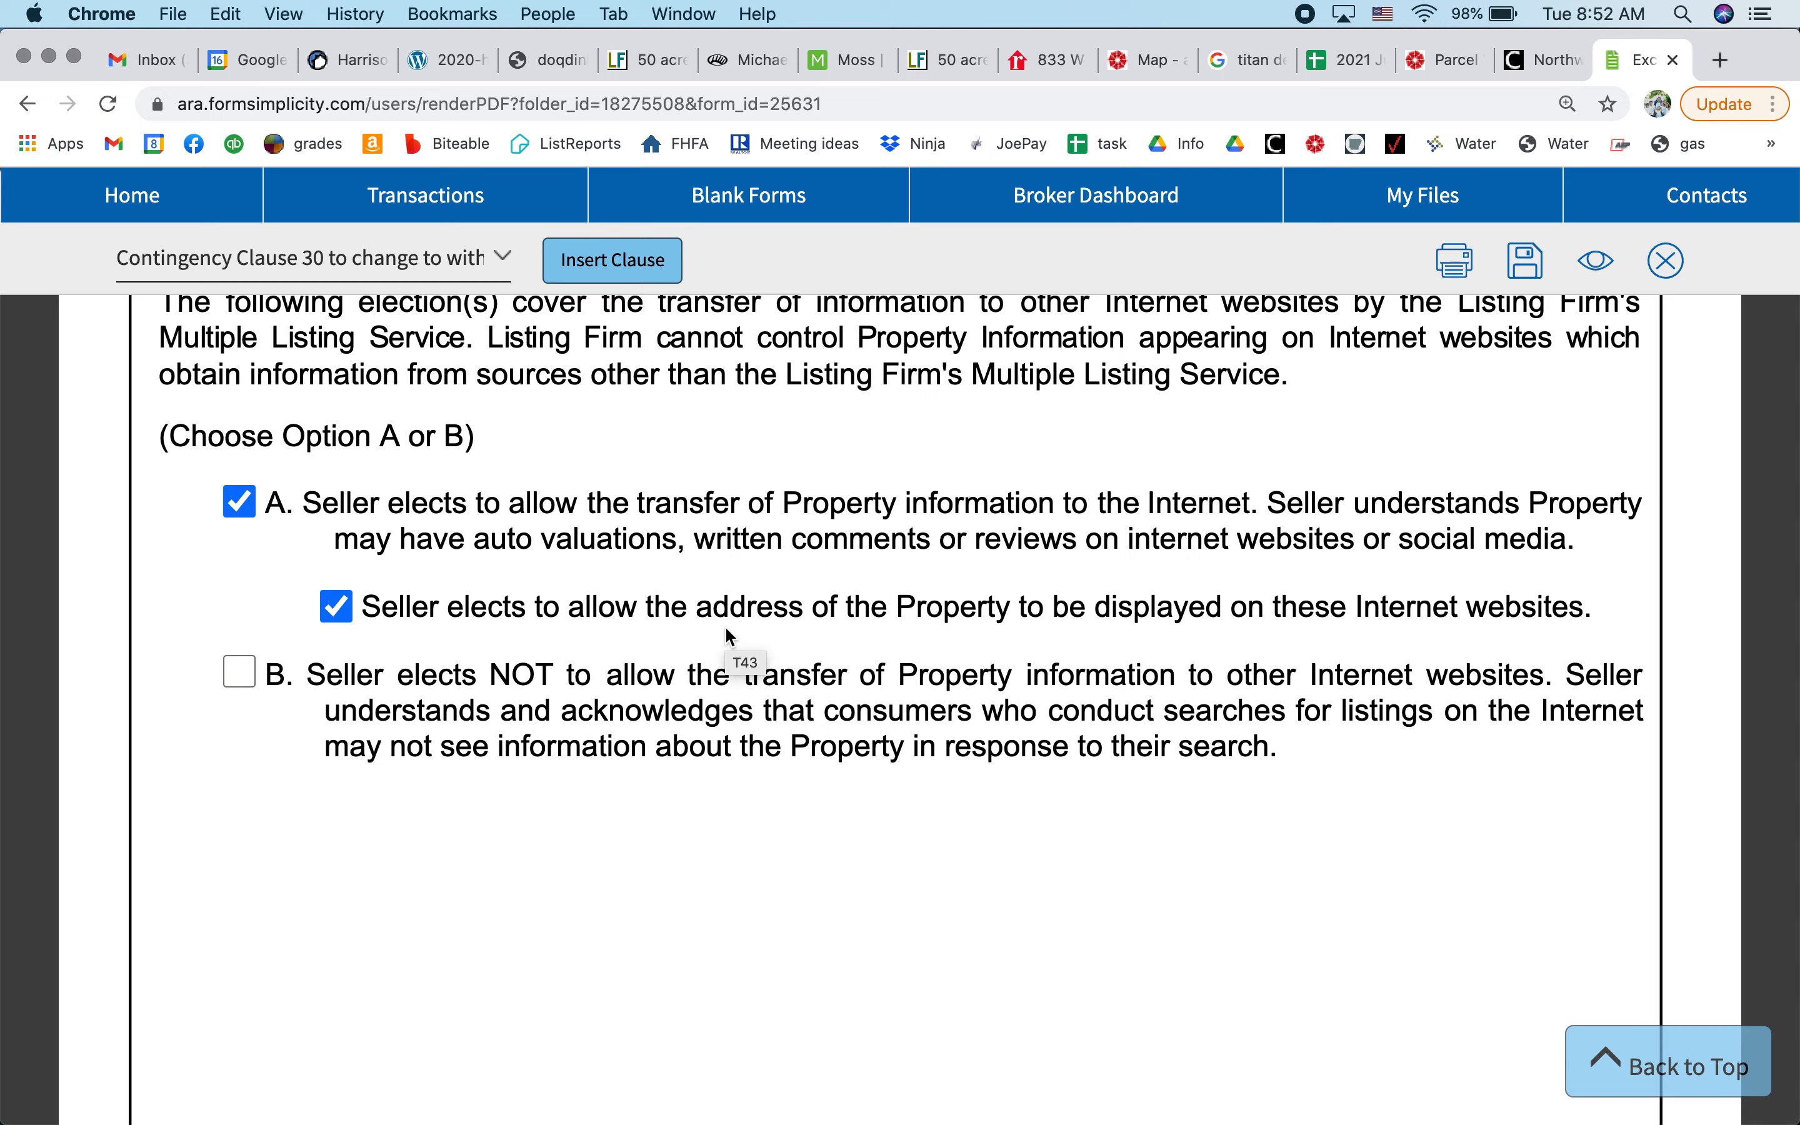
{"action": "scroll", "coordinate": [733, 640], "scroll_direction": "down", "scroll_amount": 11}
{"action": "scroll", "coordinate": [731, 637], "scroll_direction": "down", "scroll_amount": 16}
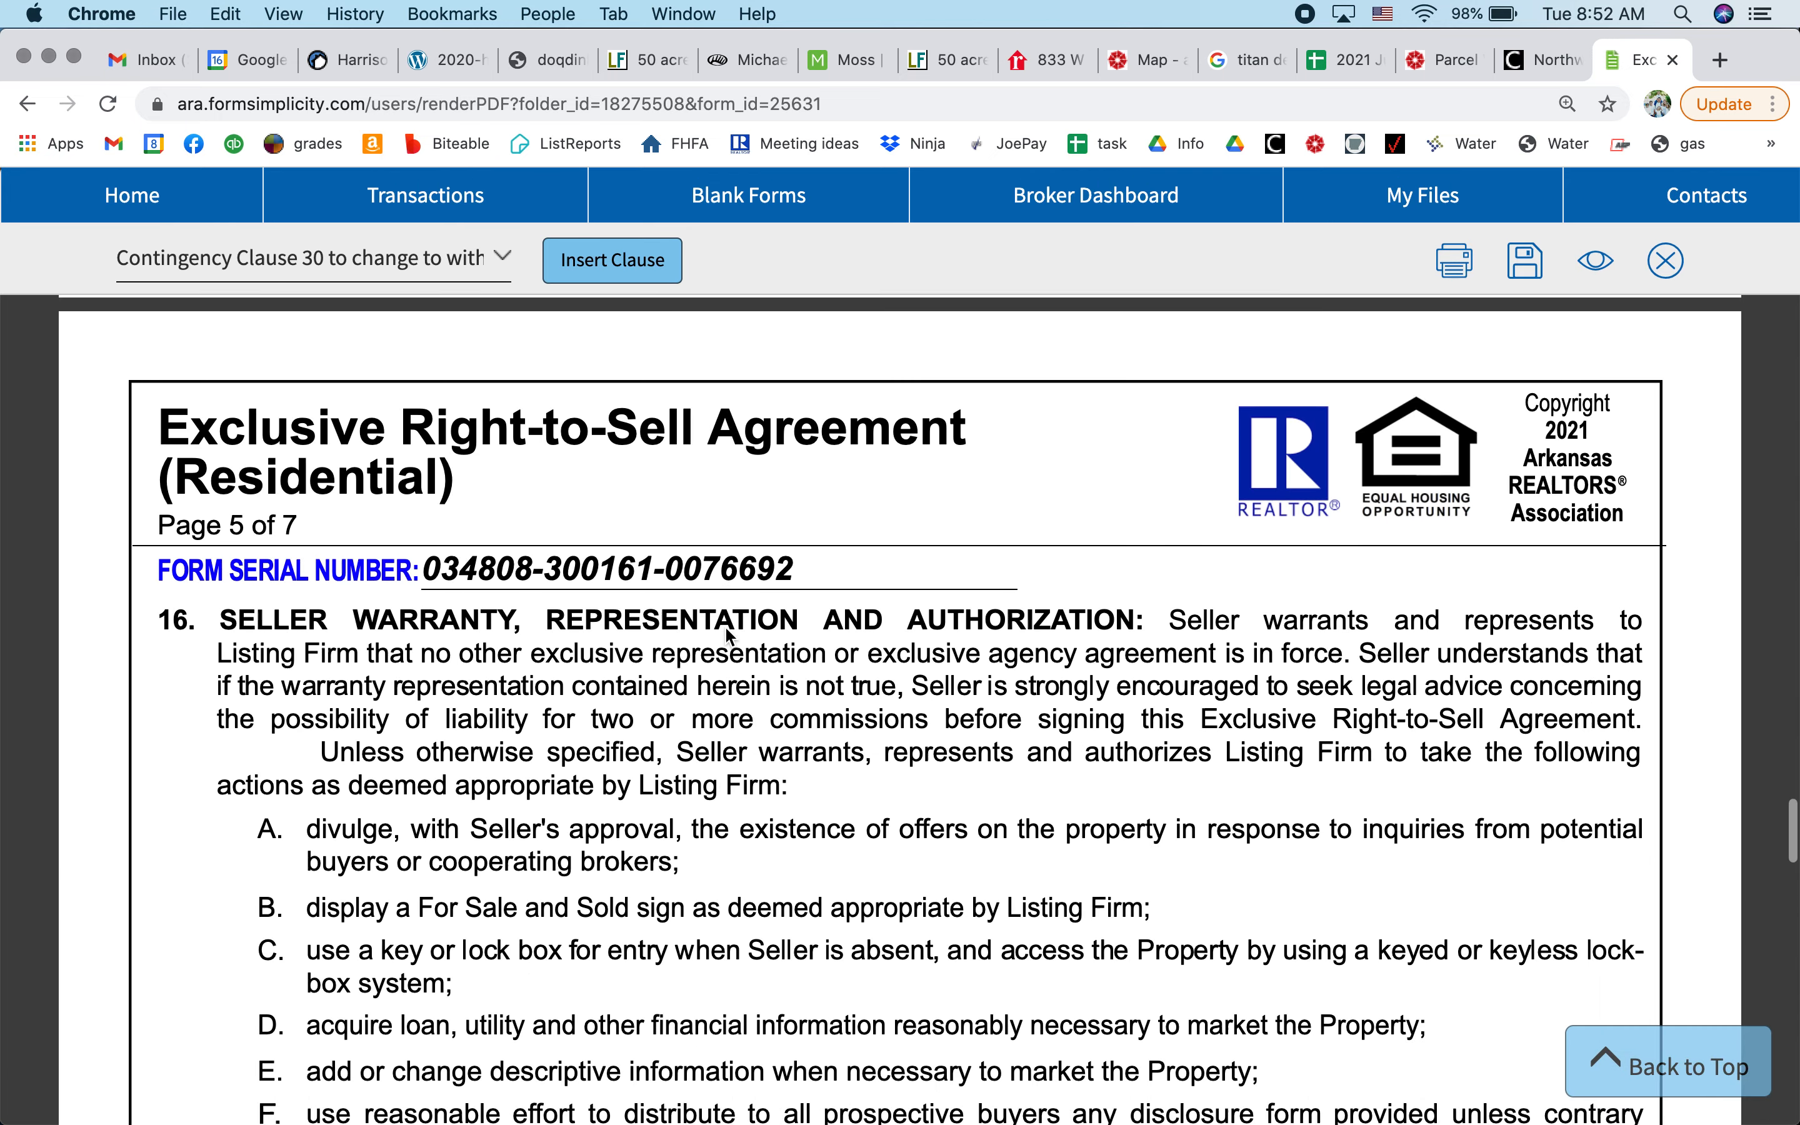
- Review paragraphs 16 to 25 of the agreement, including warranty options, fixture exclusions and special conditions, plus the signature and seller contact fields
{"action": "scroll", "coordinate": [730, 637], "scroll_direction": "down", "scroll_amount": 3}
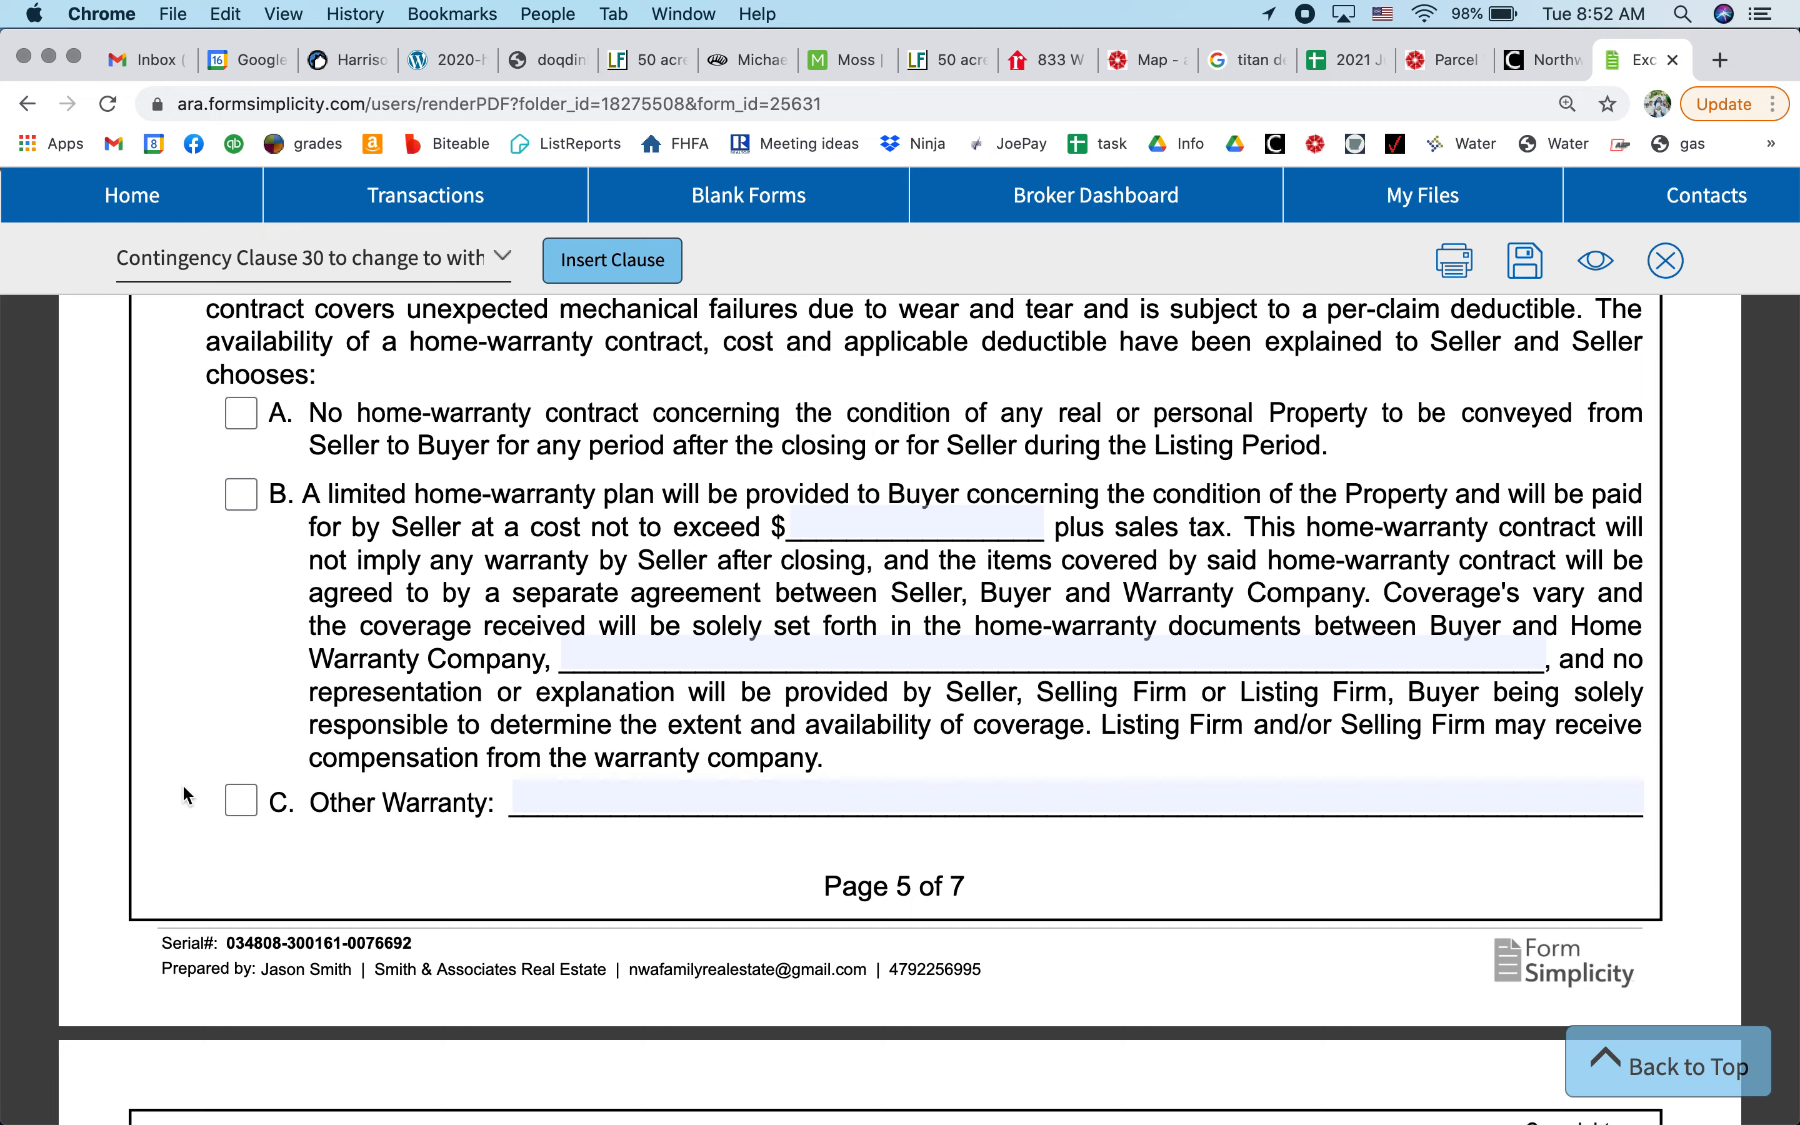
{"action": "scroll", "coordinate": [184, 794], "scroll_direction": "down", "scroll_amount": 4}
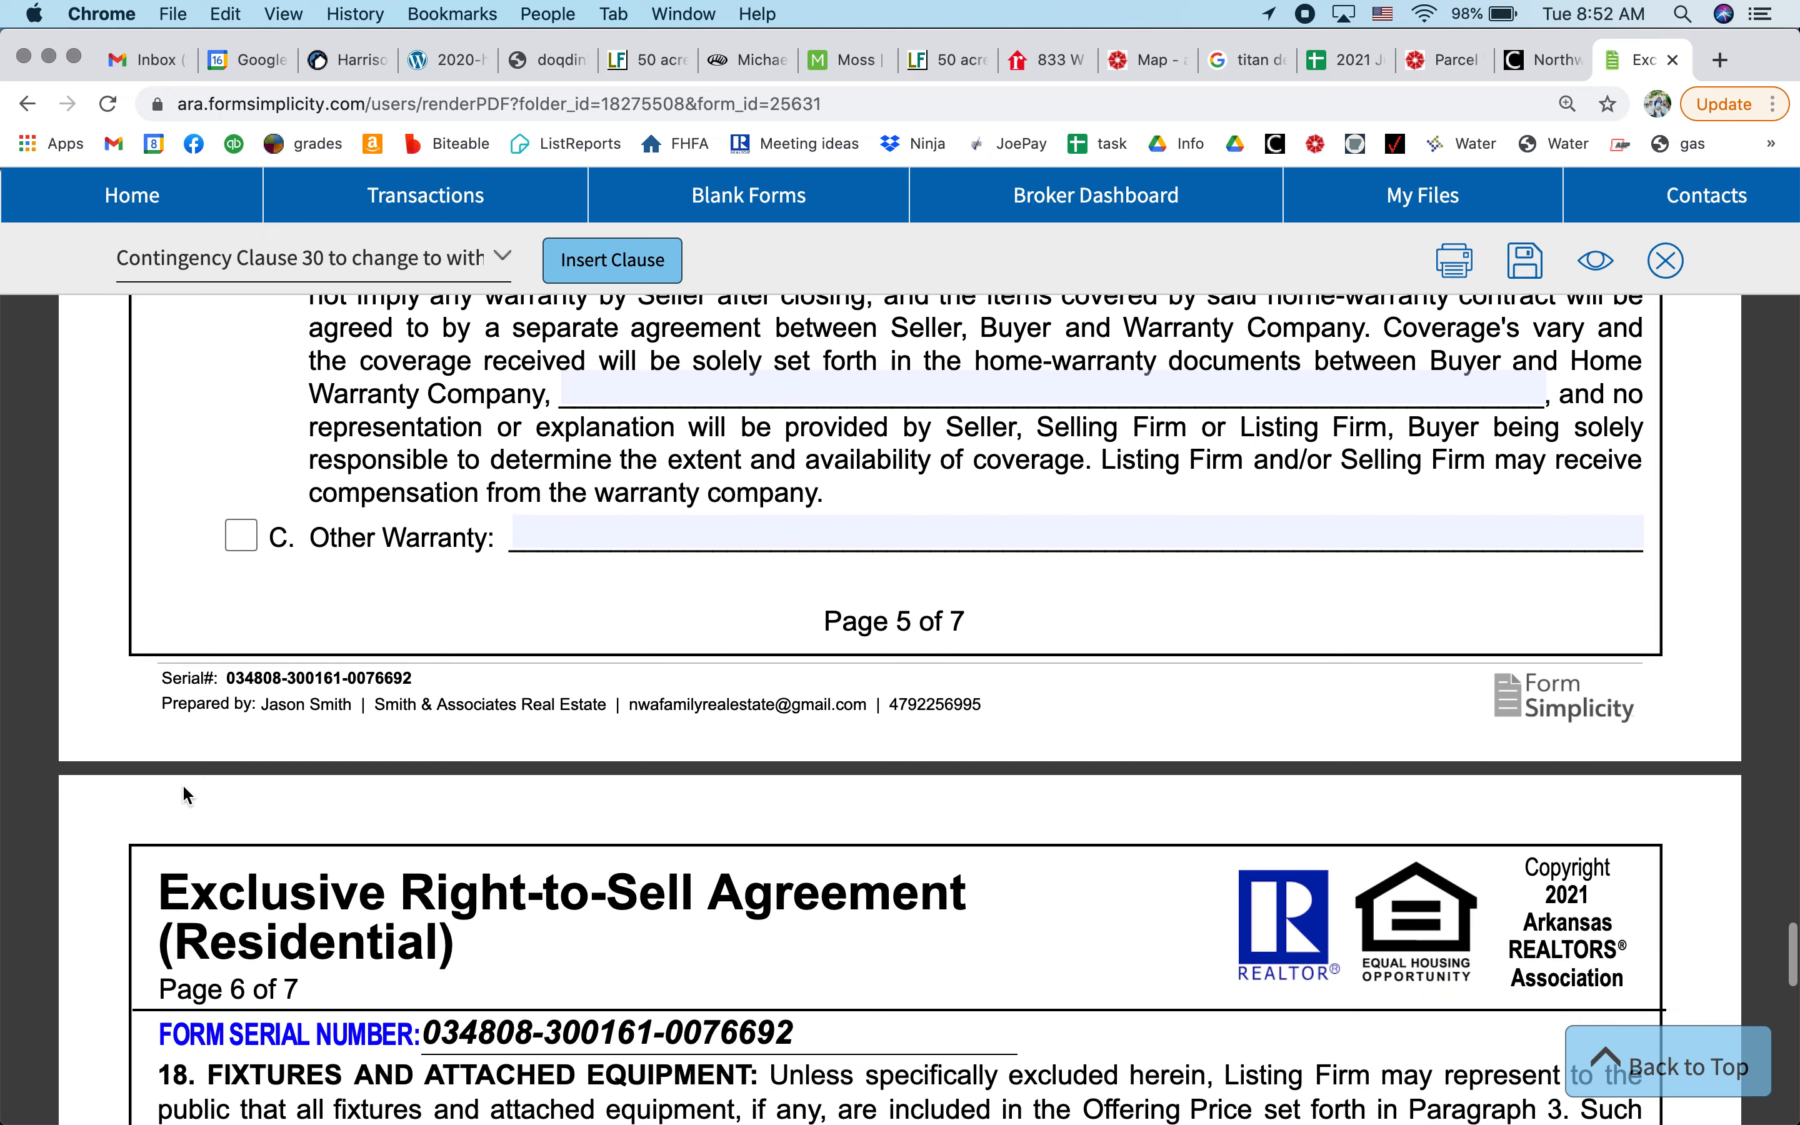
{"action": "scroll", "coordinate": [184, 789], "scroll_direction": "down", "scroll_amount": 9}
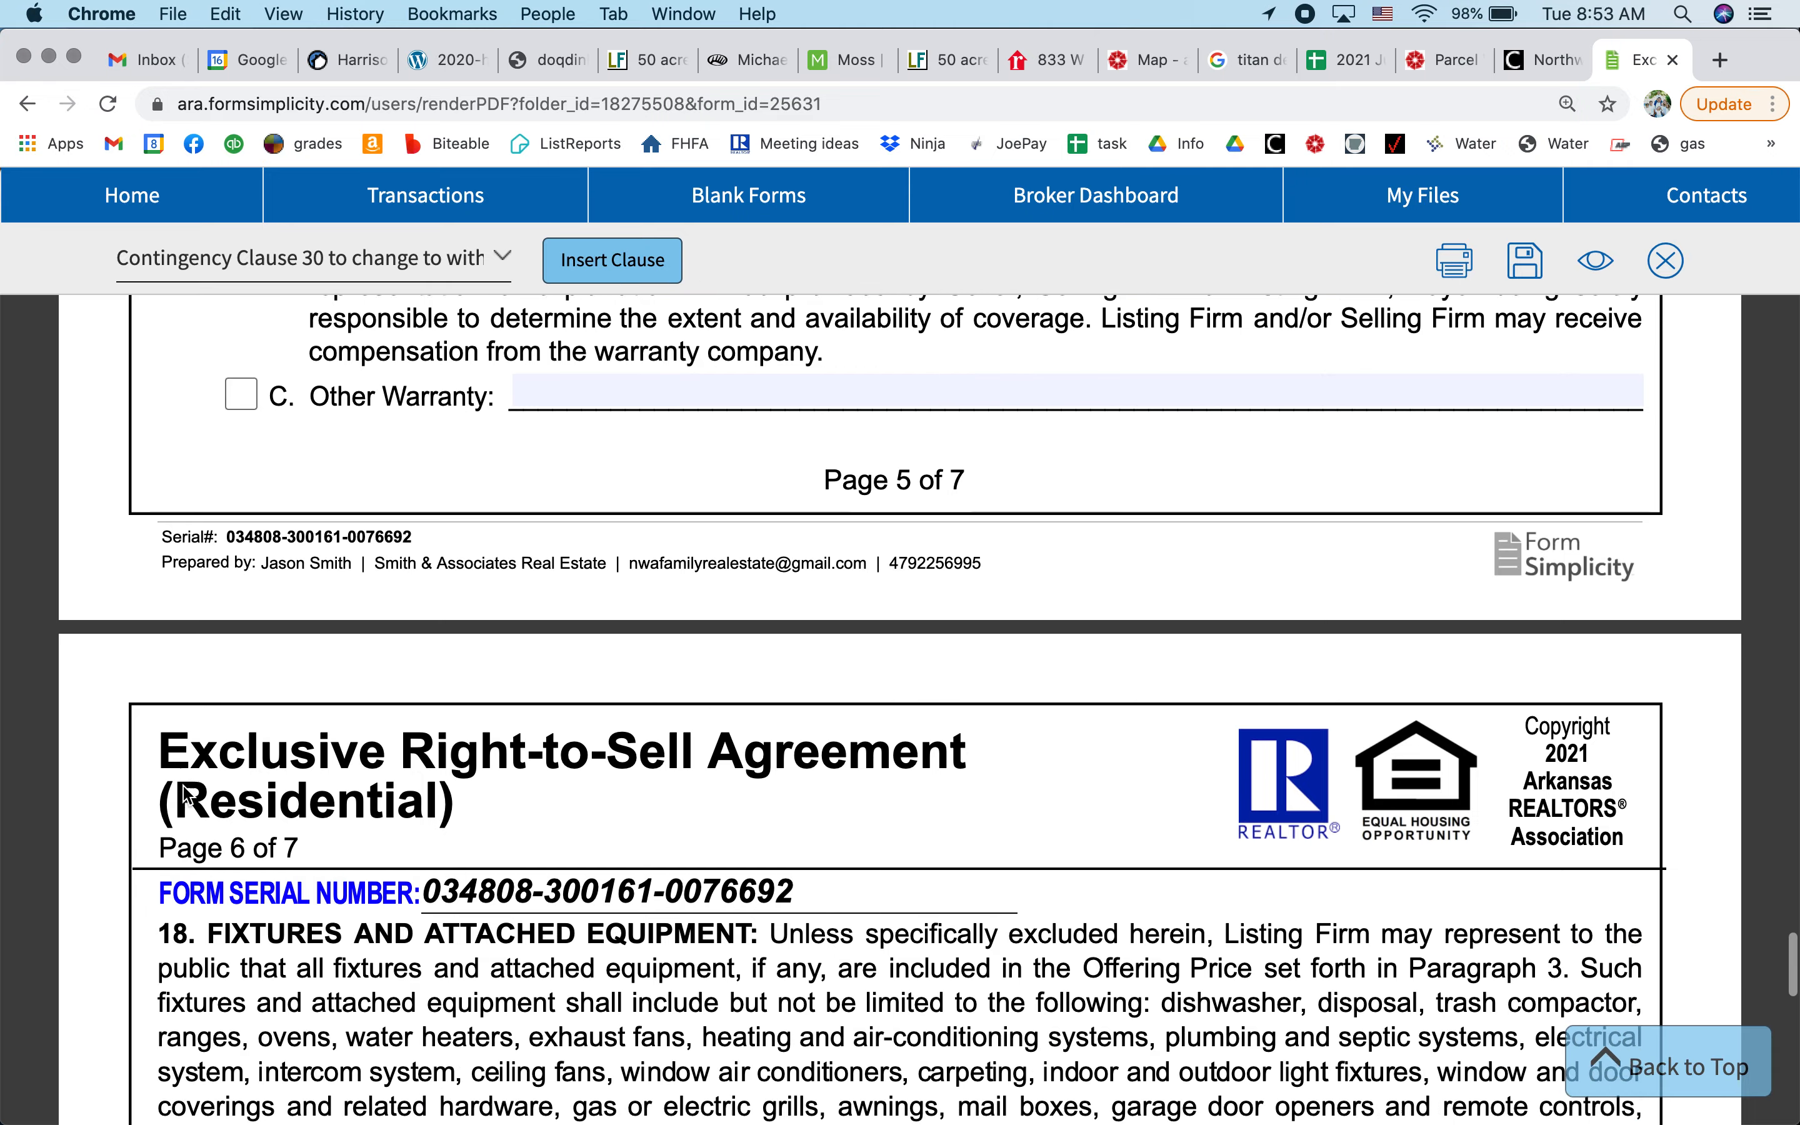
{"action": "scroll", "coordinate": [184, 789], "scroll_direction": "down", "scroll_amount": 2}
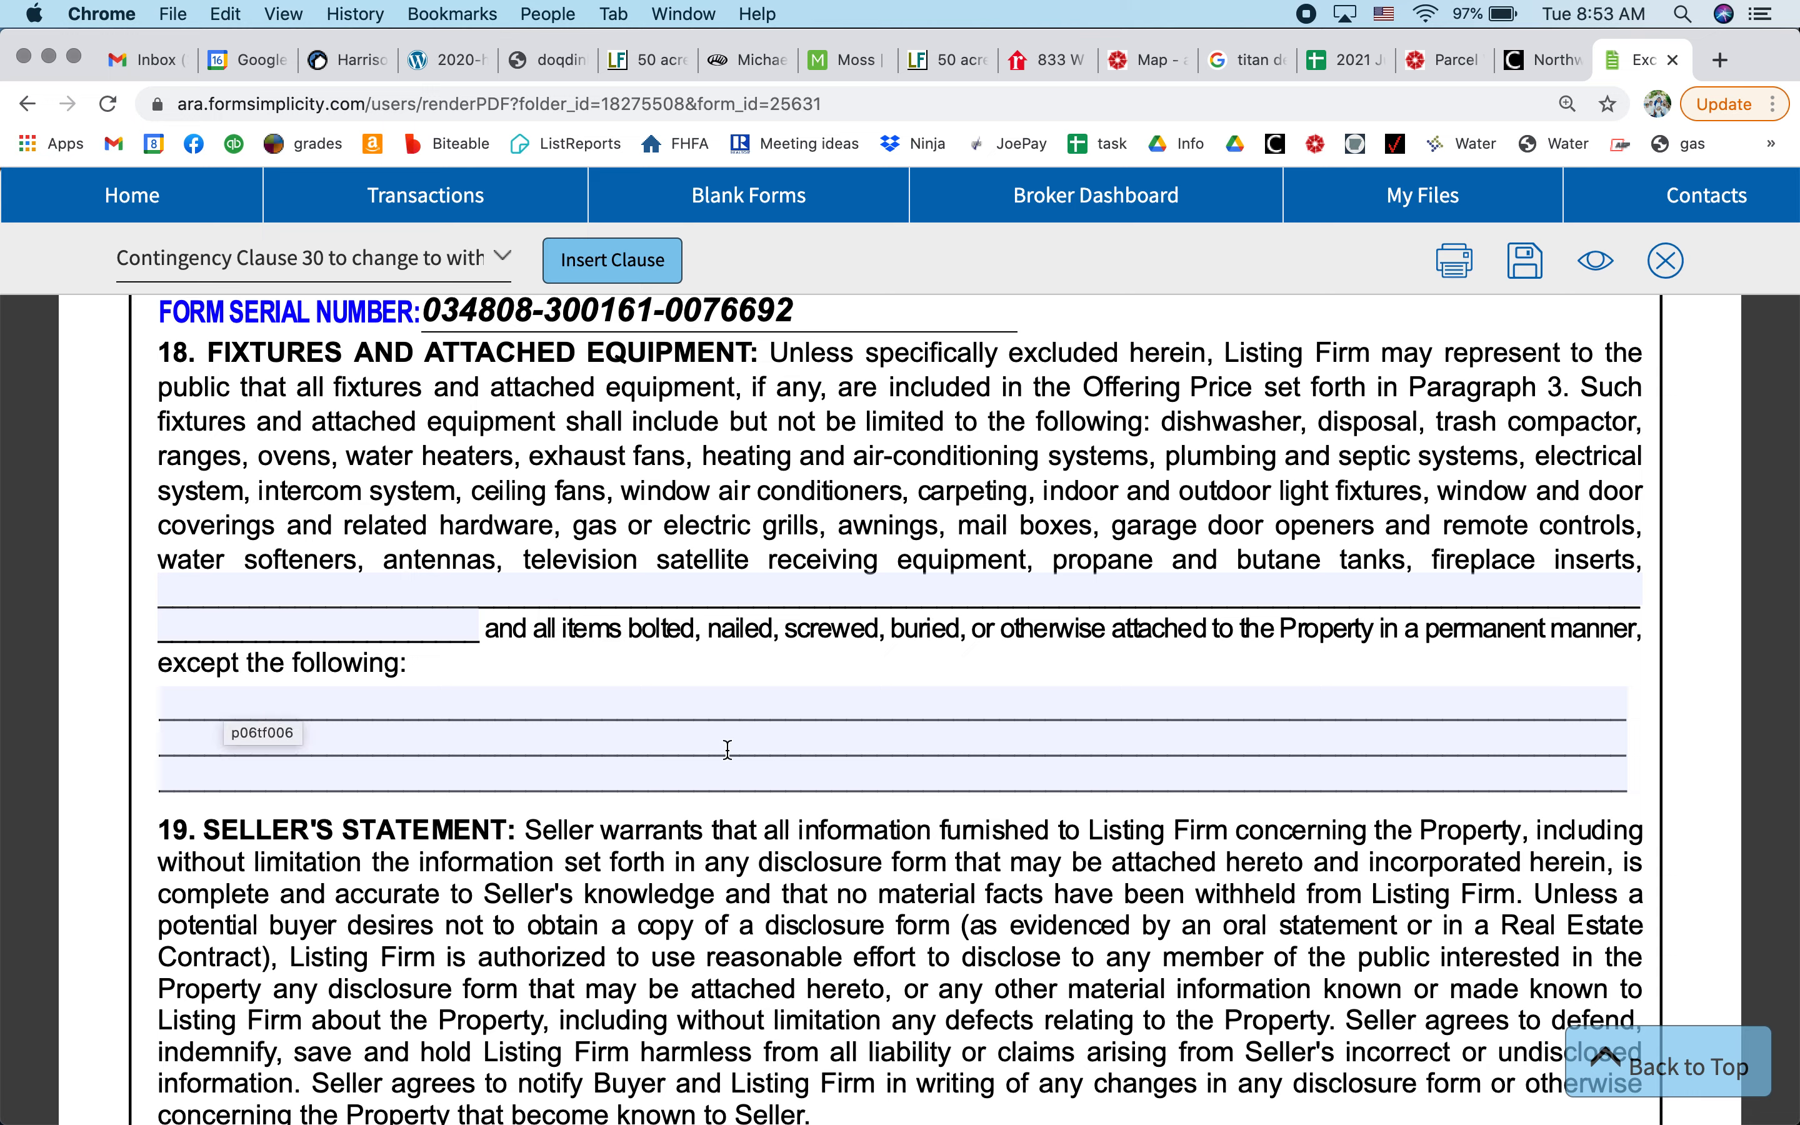
{"action": "left_click", "coordinate": [651, 705]}
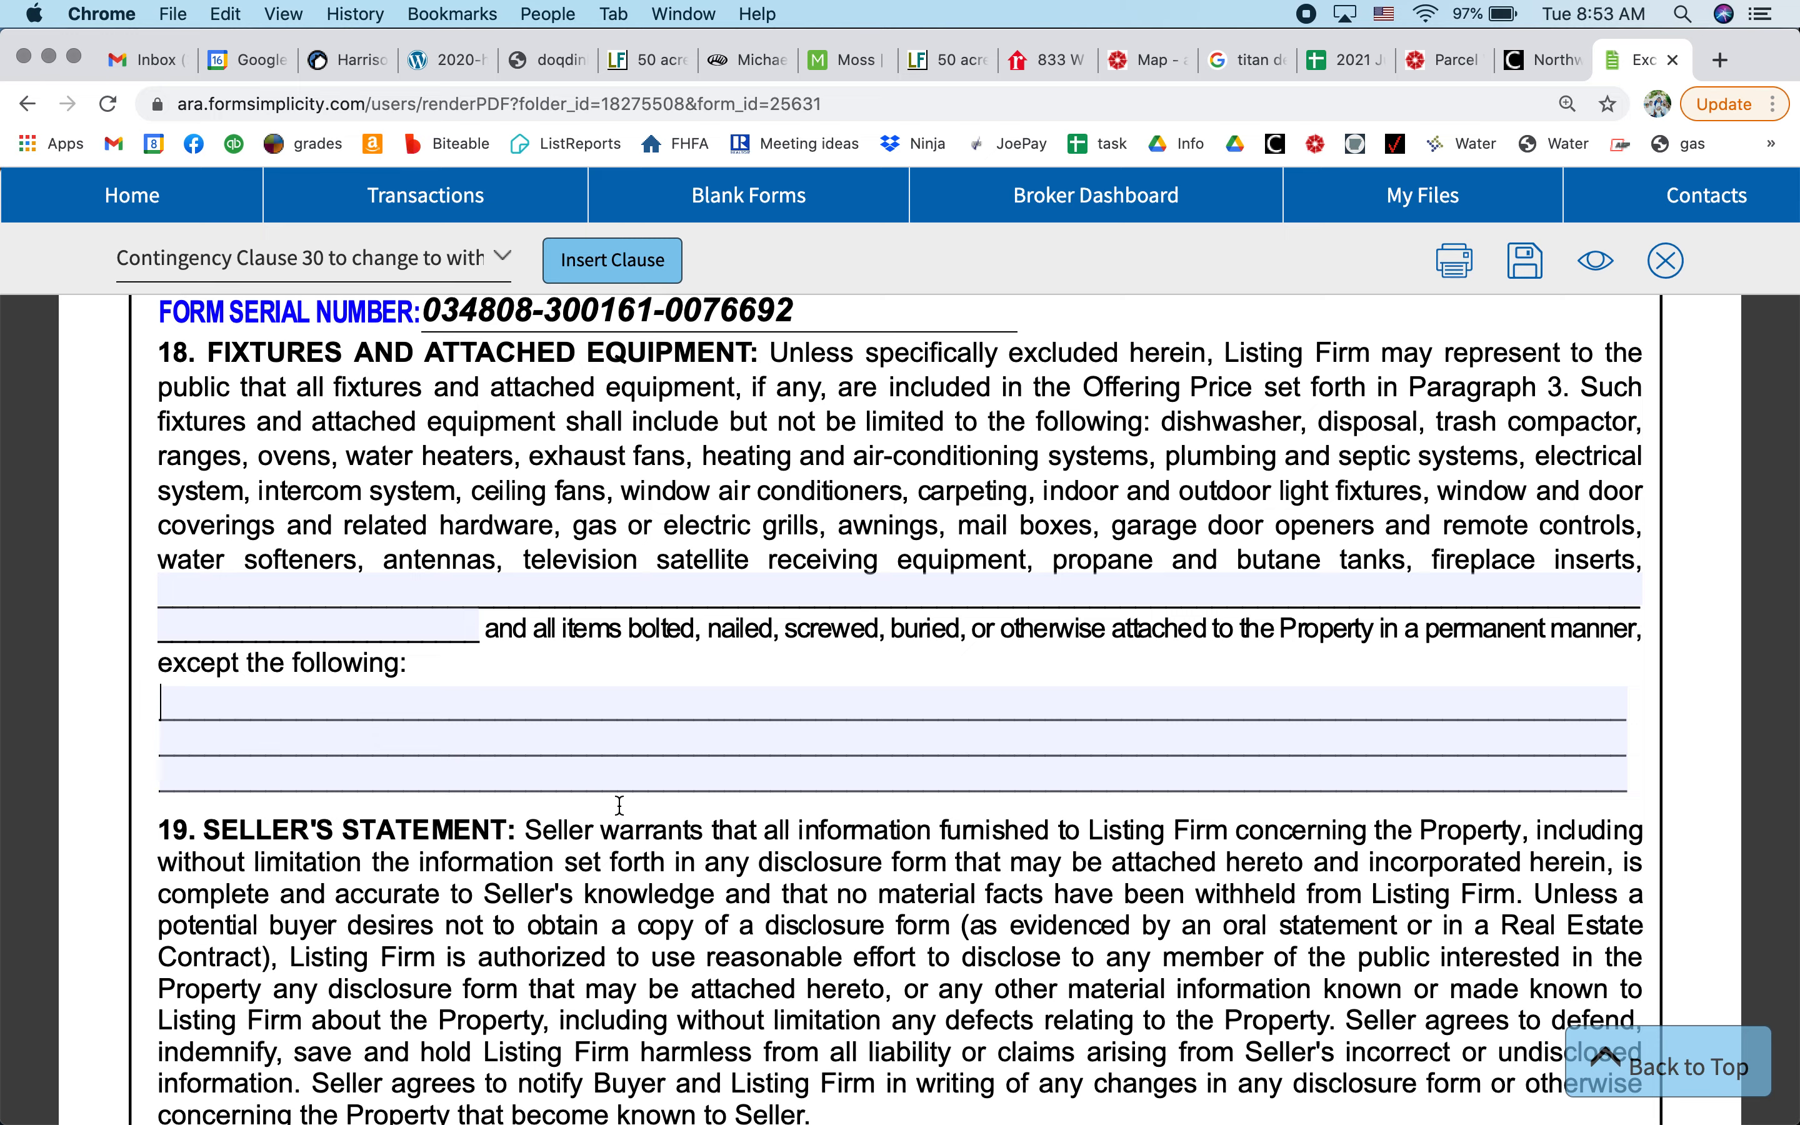
{"action": "scroll", "coordinate": [736, 781], "scroll_direction": "down", "scroll_amount": 2}
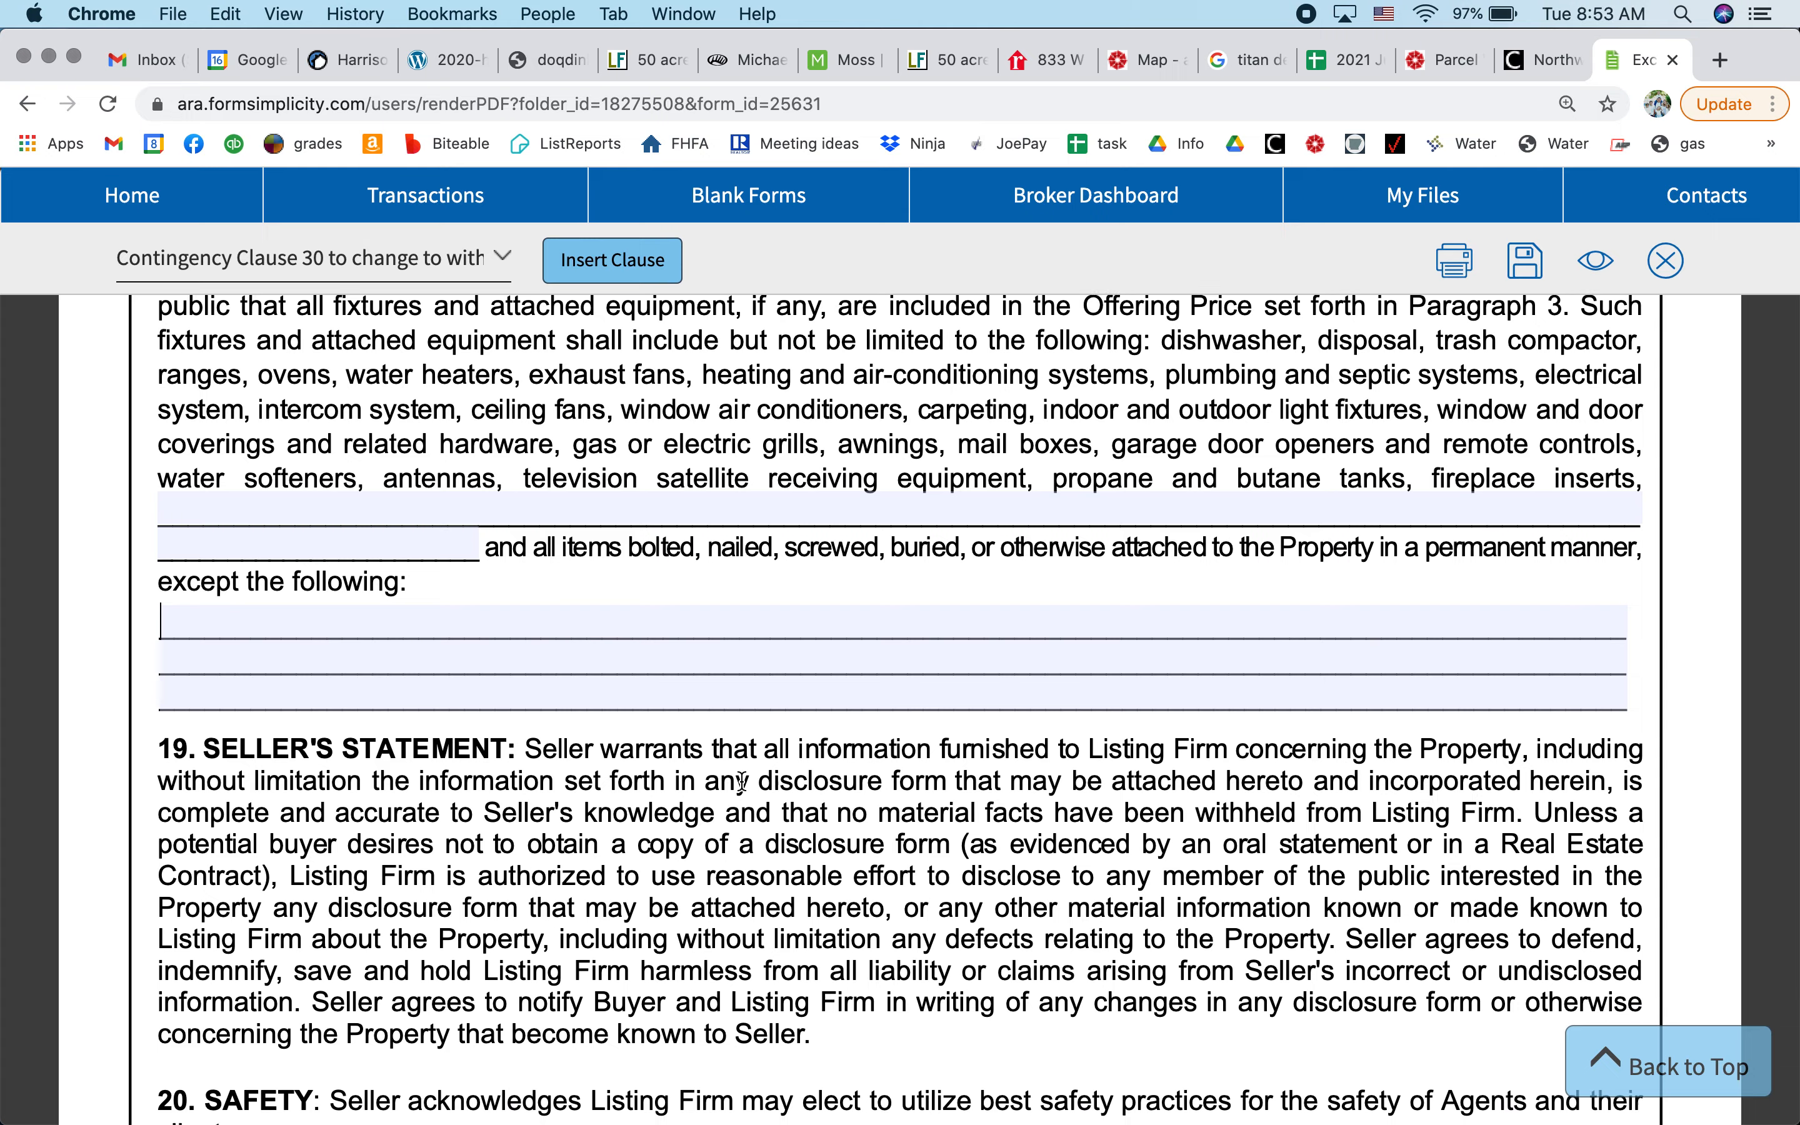
{"action": "scroll", "coordinate": [742, 782], "scroll_direction": "down", "scroll_amount": 20}
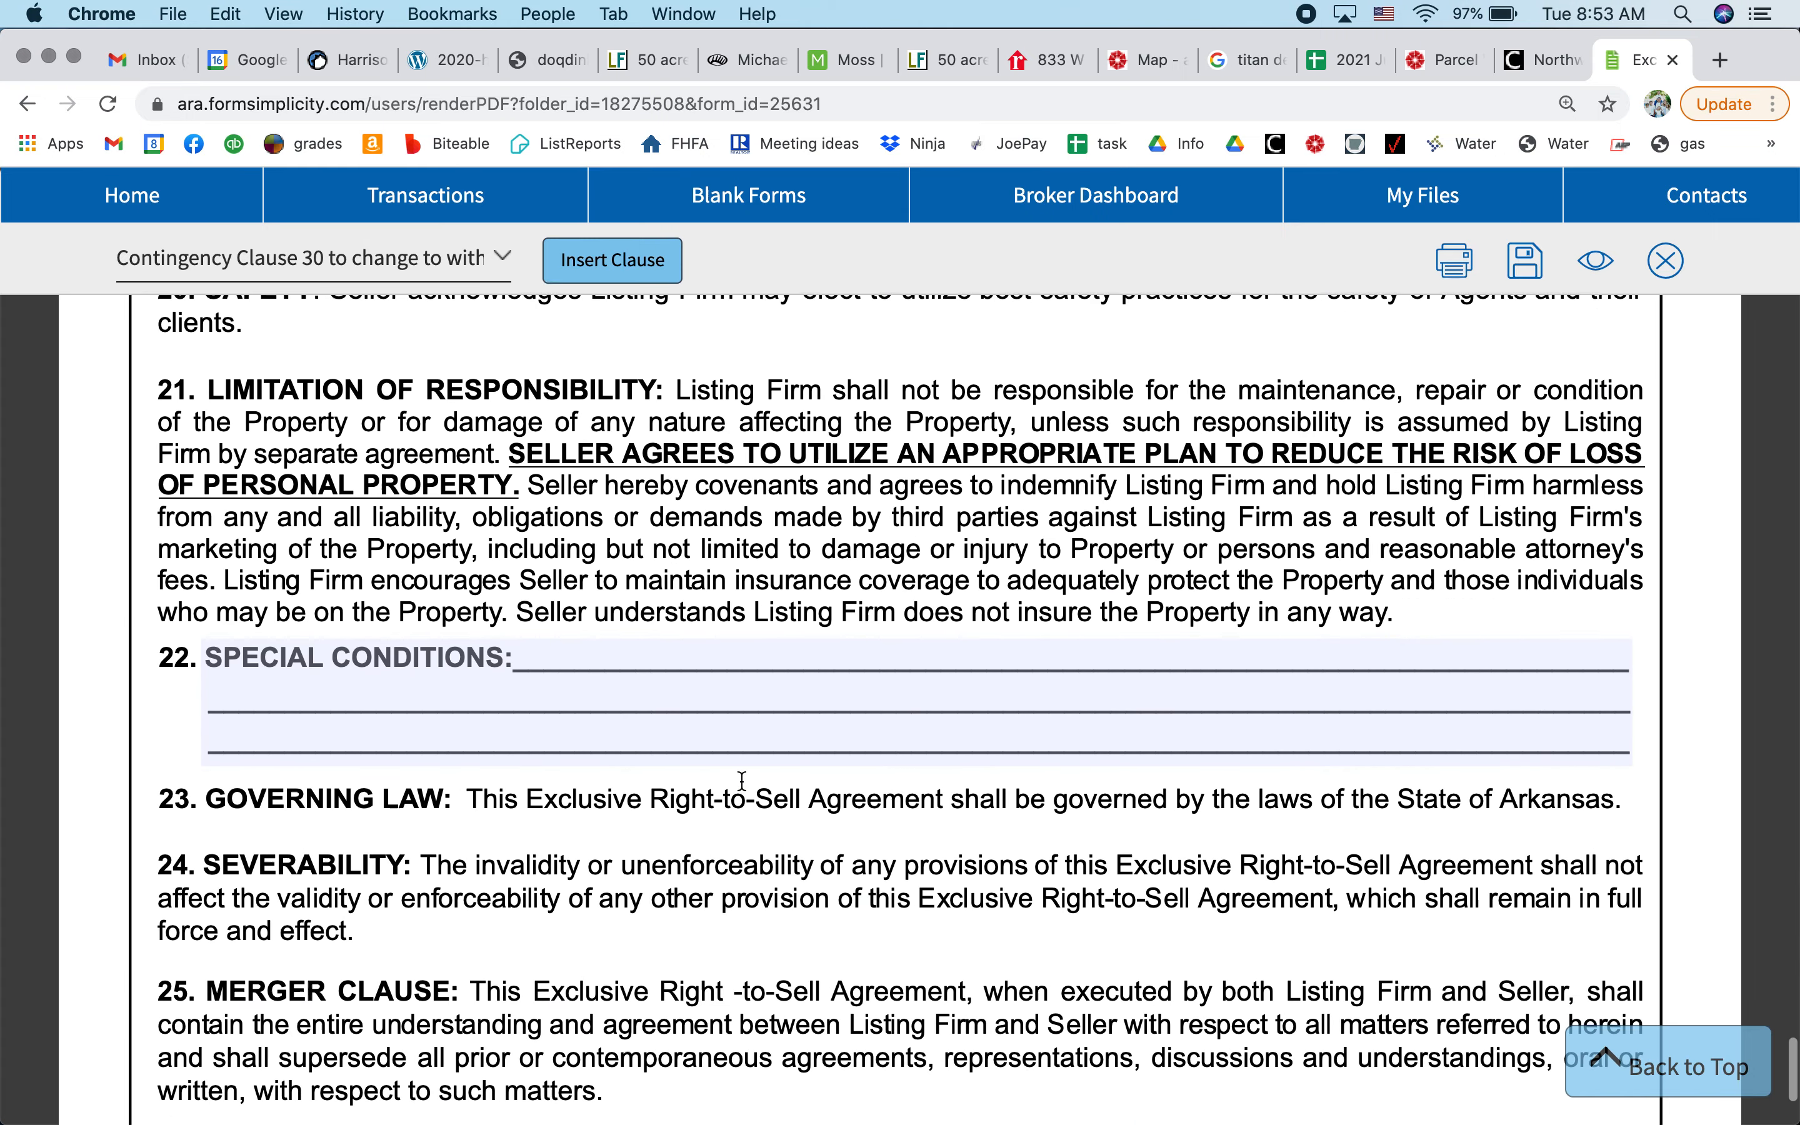
{"action": "scroll", "coordinate": [742, 782], "scroll_direction": "down", "scroll_amount": 3}
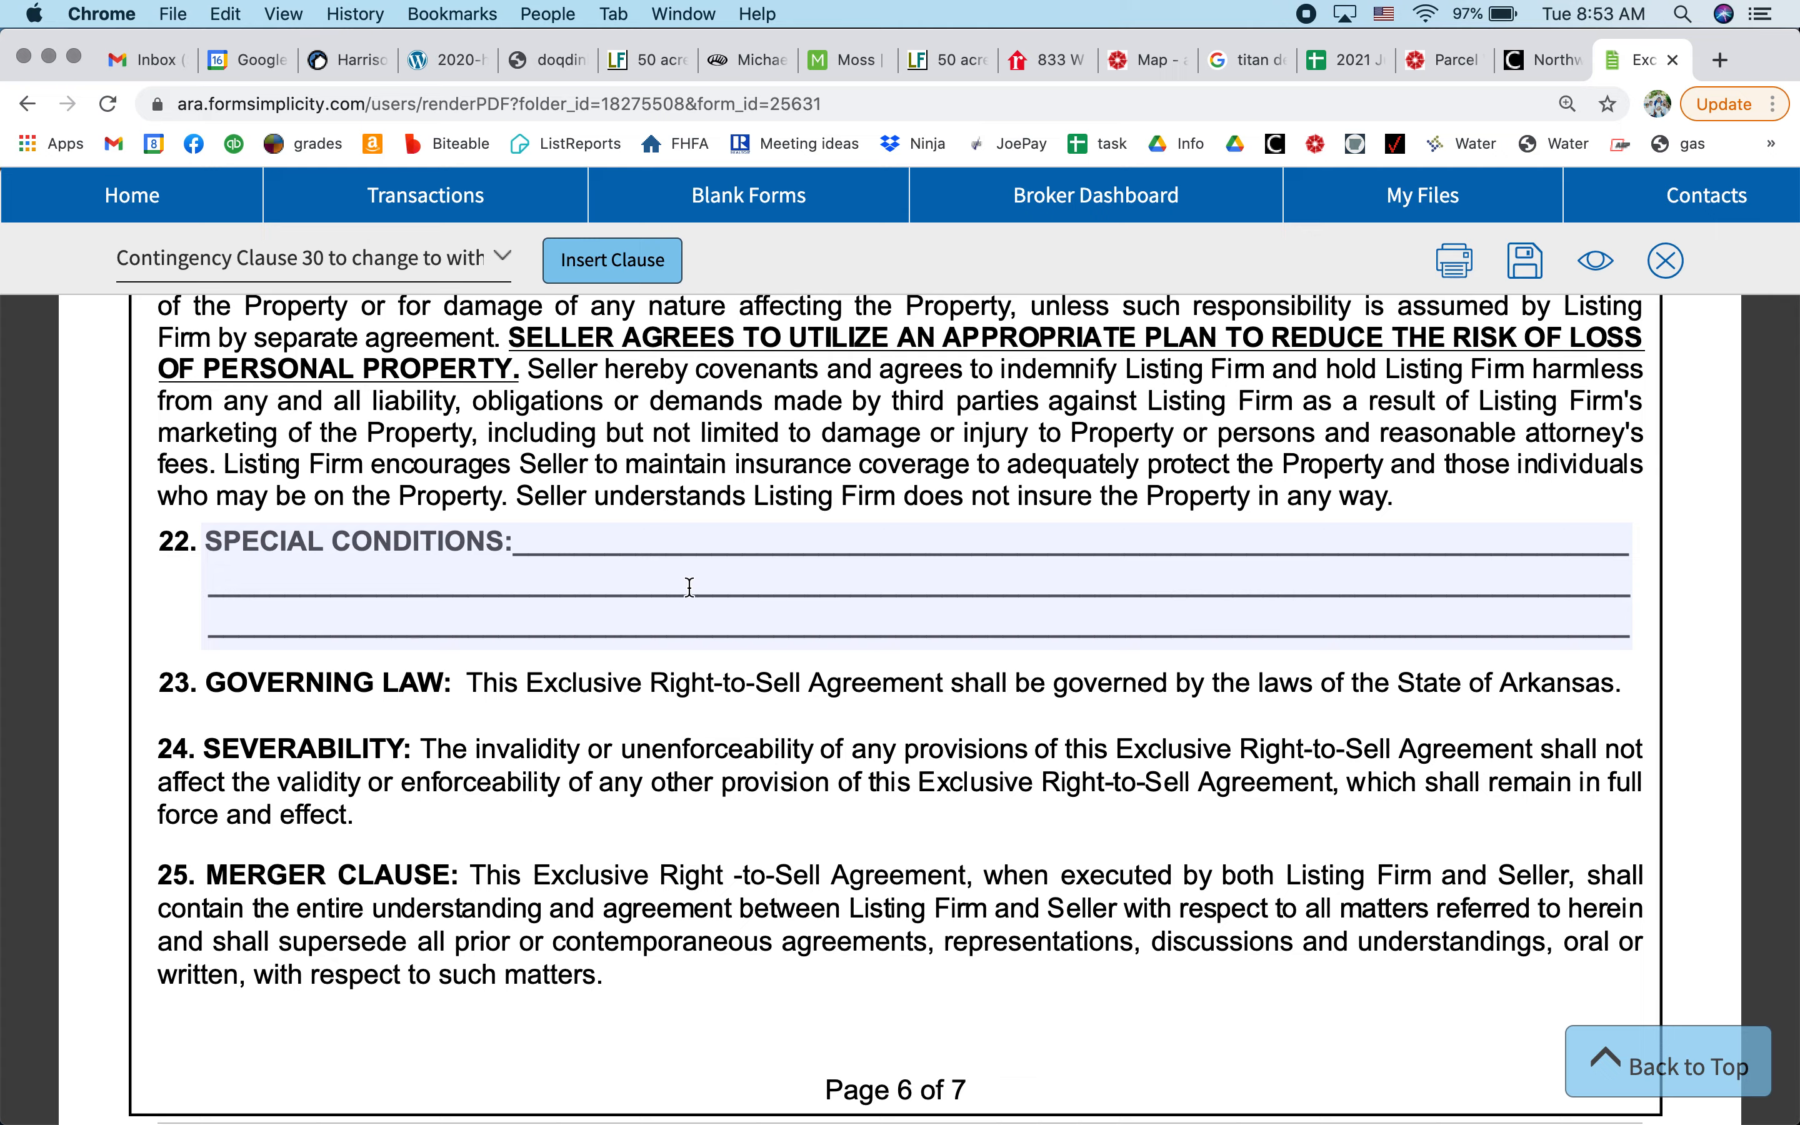
{"action": "scroll", "coordinate": [672, 632], "scroll_direction": "down", "scroll_amount": 10}
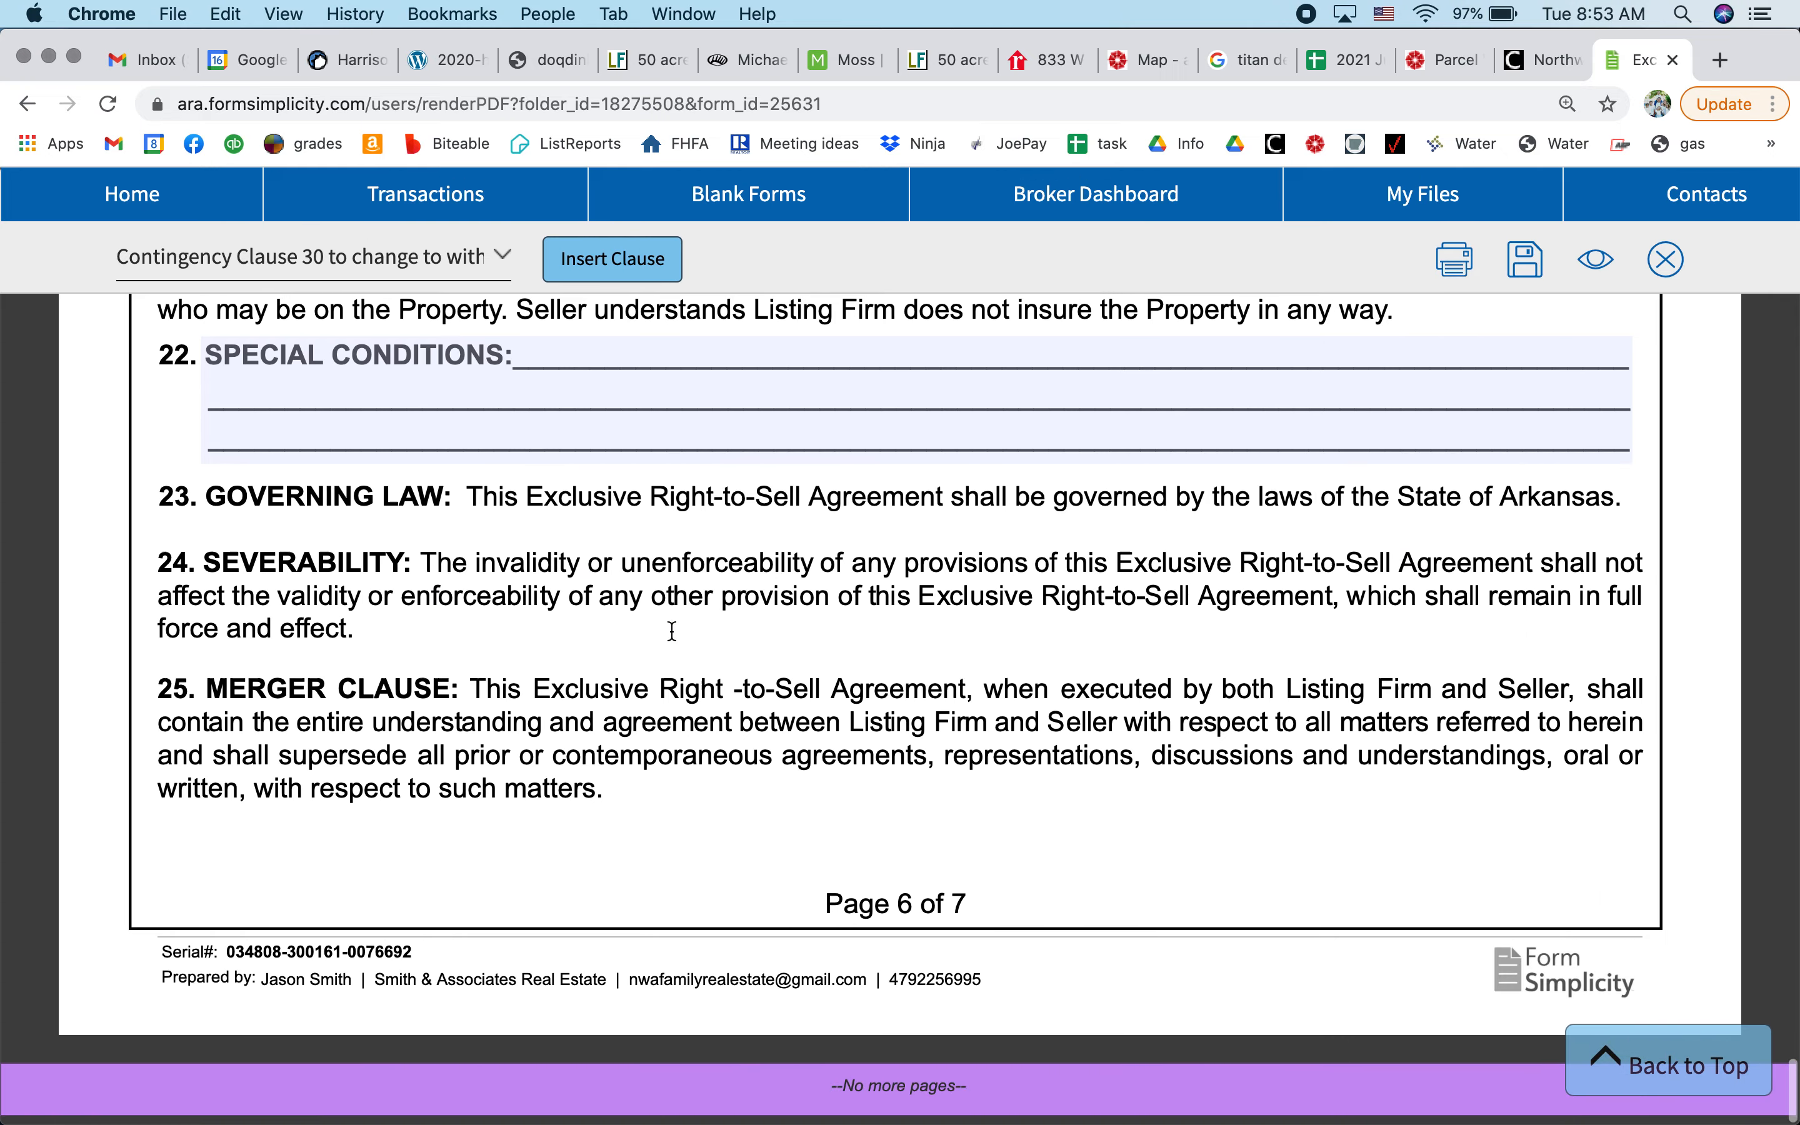
{"action": "scroll", "coordinate": [672, 631], "scroll_direction": "down", "scroll_amount": 10}
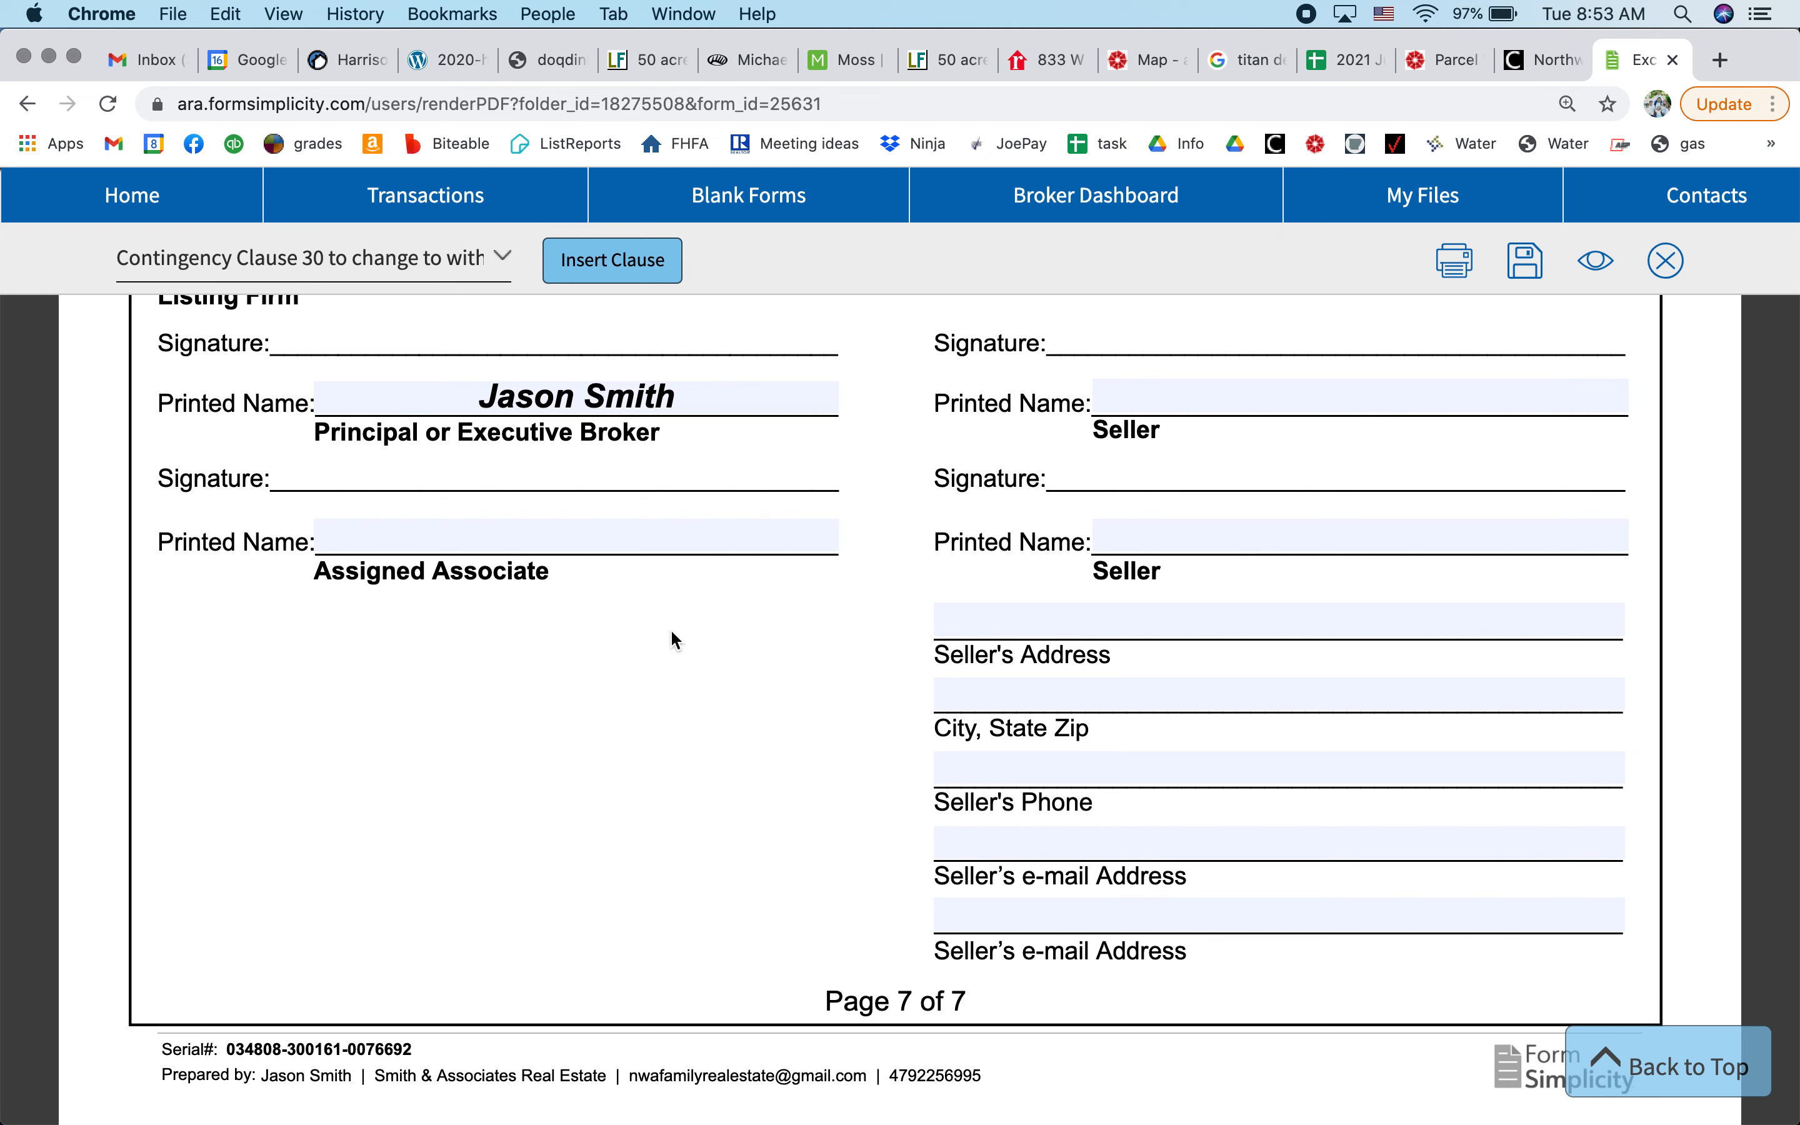
{"action": "left_click", "coordinate": [1035, 621]}
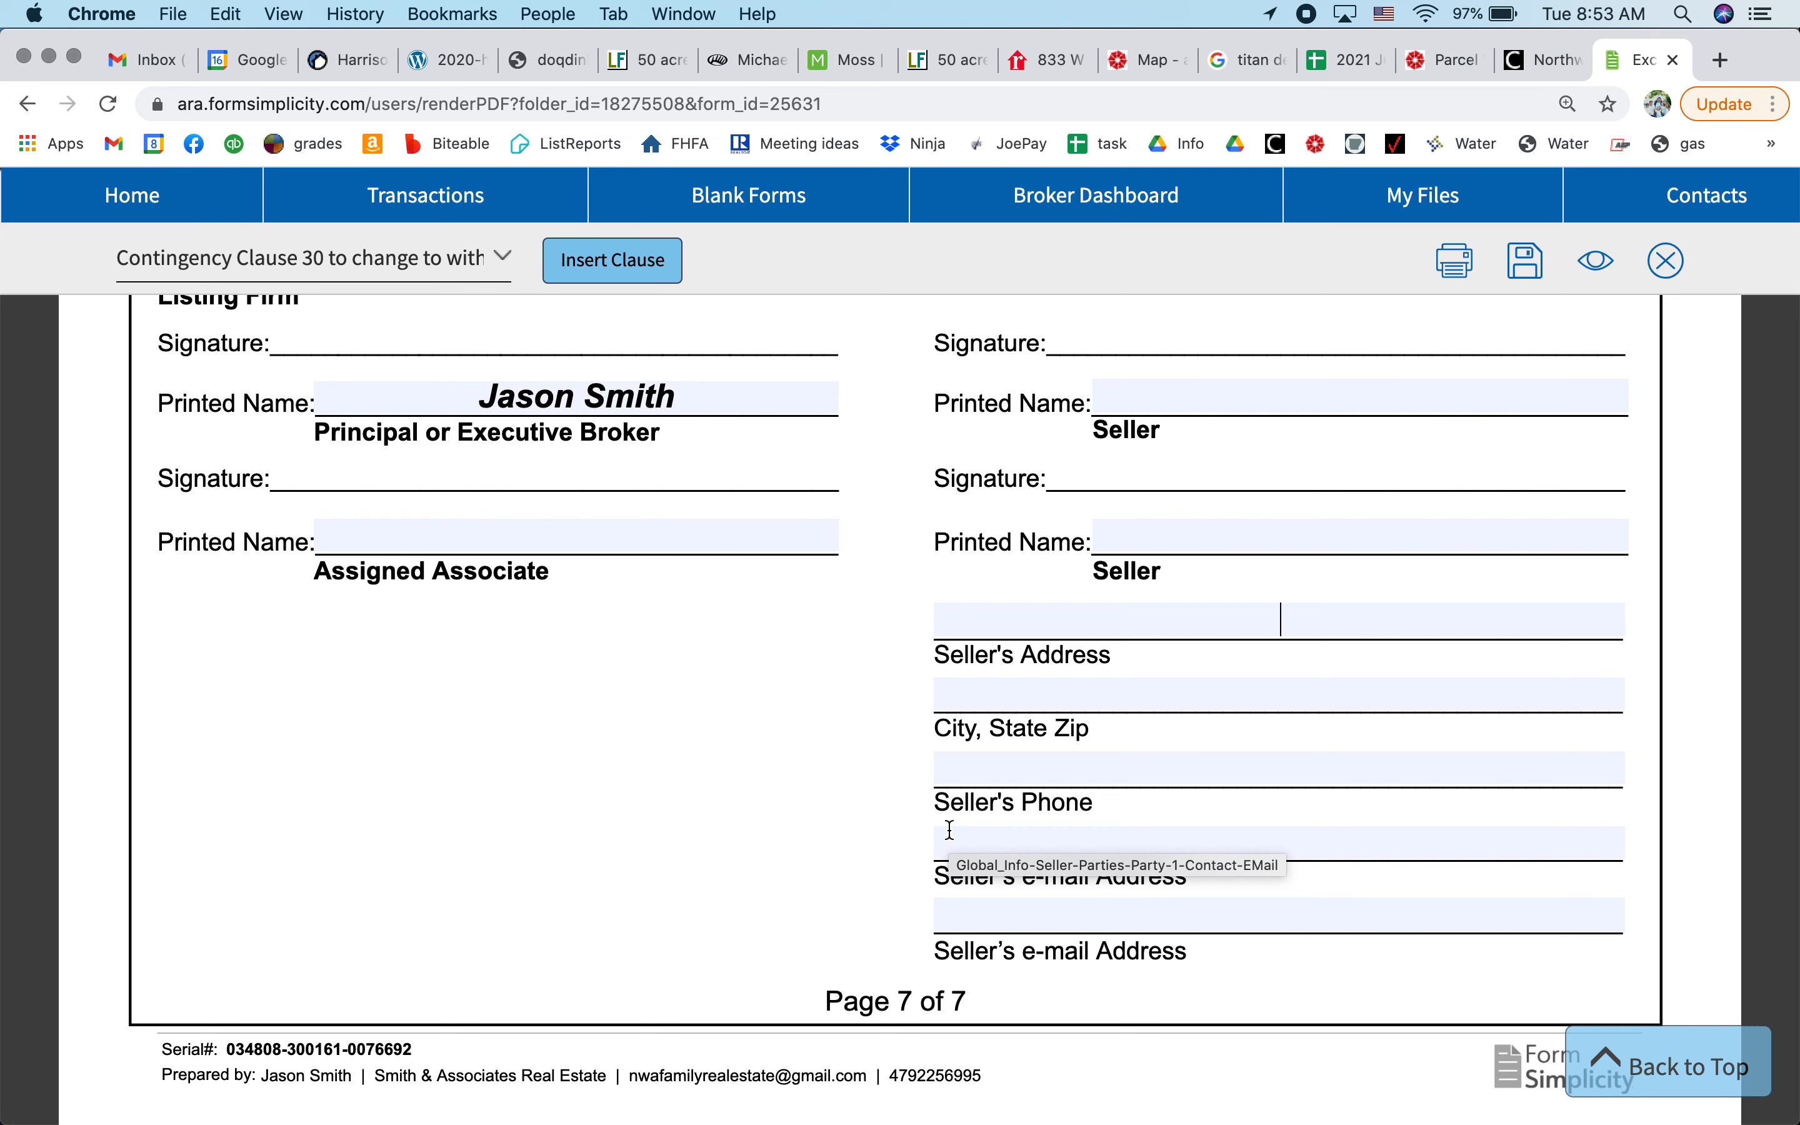
{"action": "scroll", "coordinate": [893, 627], "scroll_direction": "up", "scroll_amount": 3}
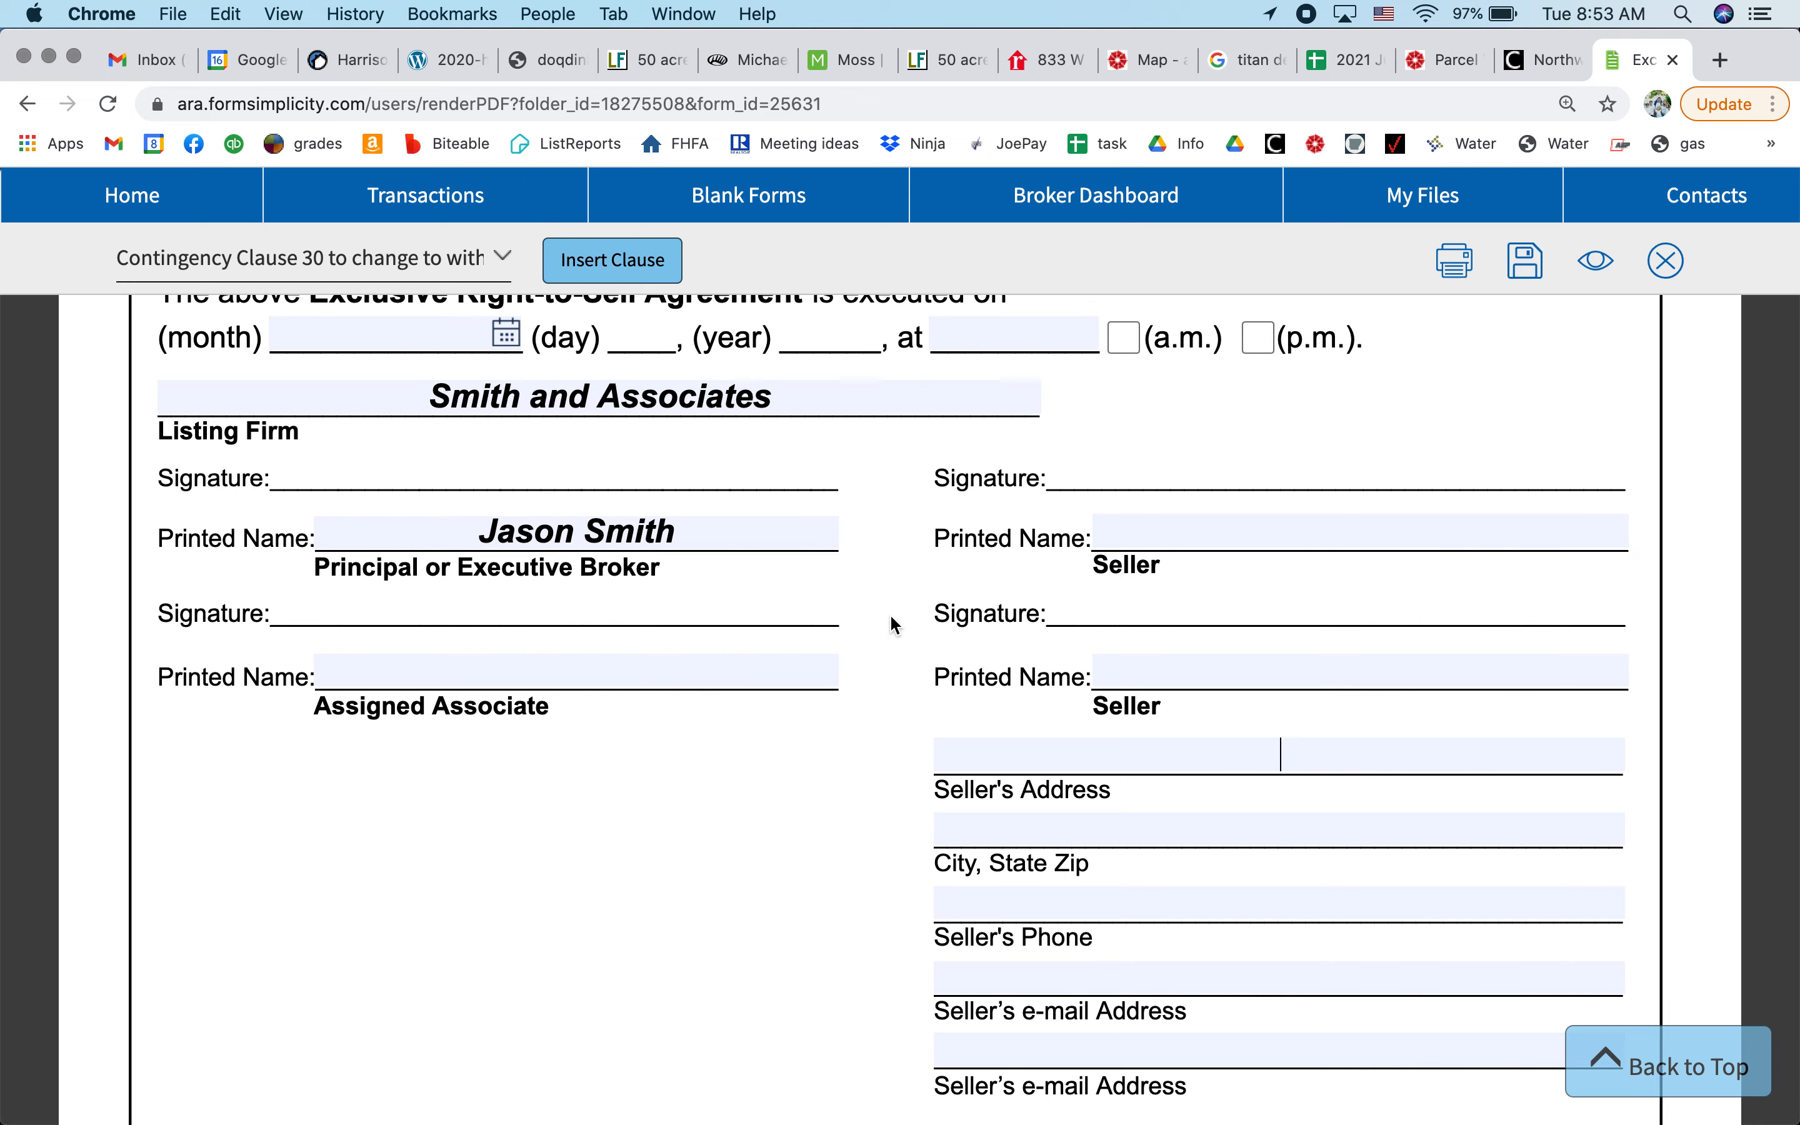
- Close the agreement without saving the changes and go to the transaction's Forms and Files list
{"action": "left_click", "coordinate": [1665, 262]}
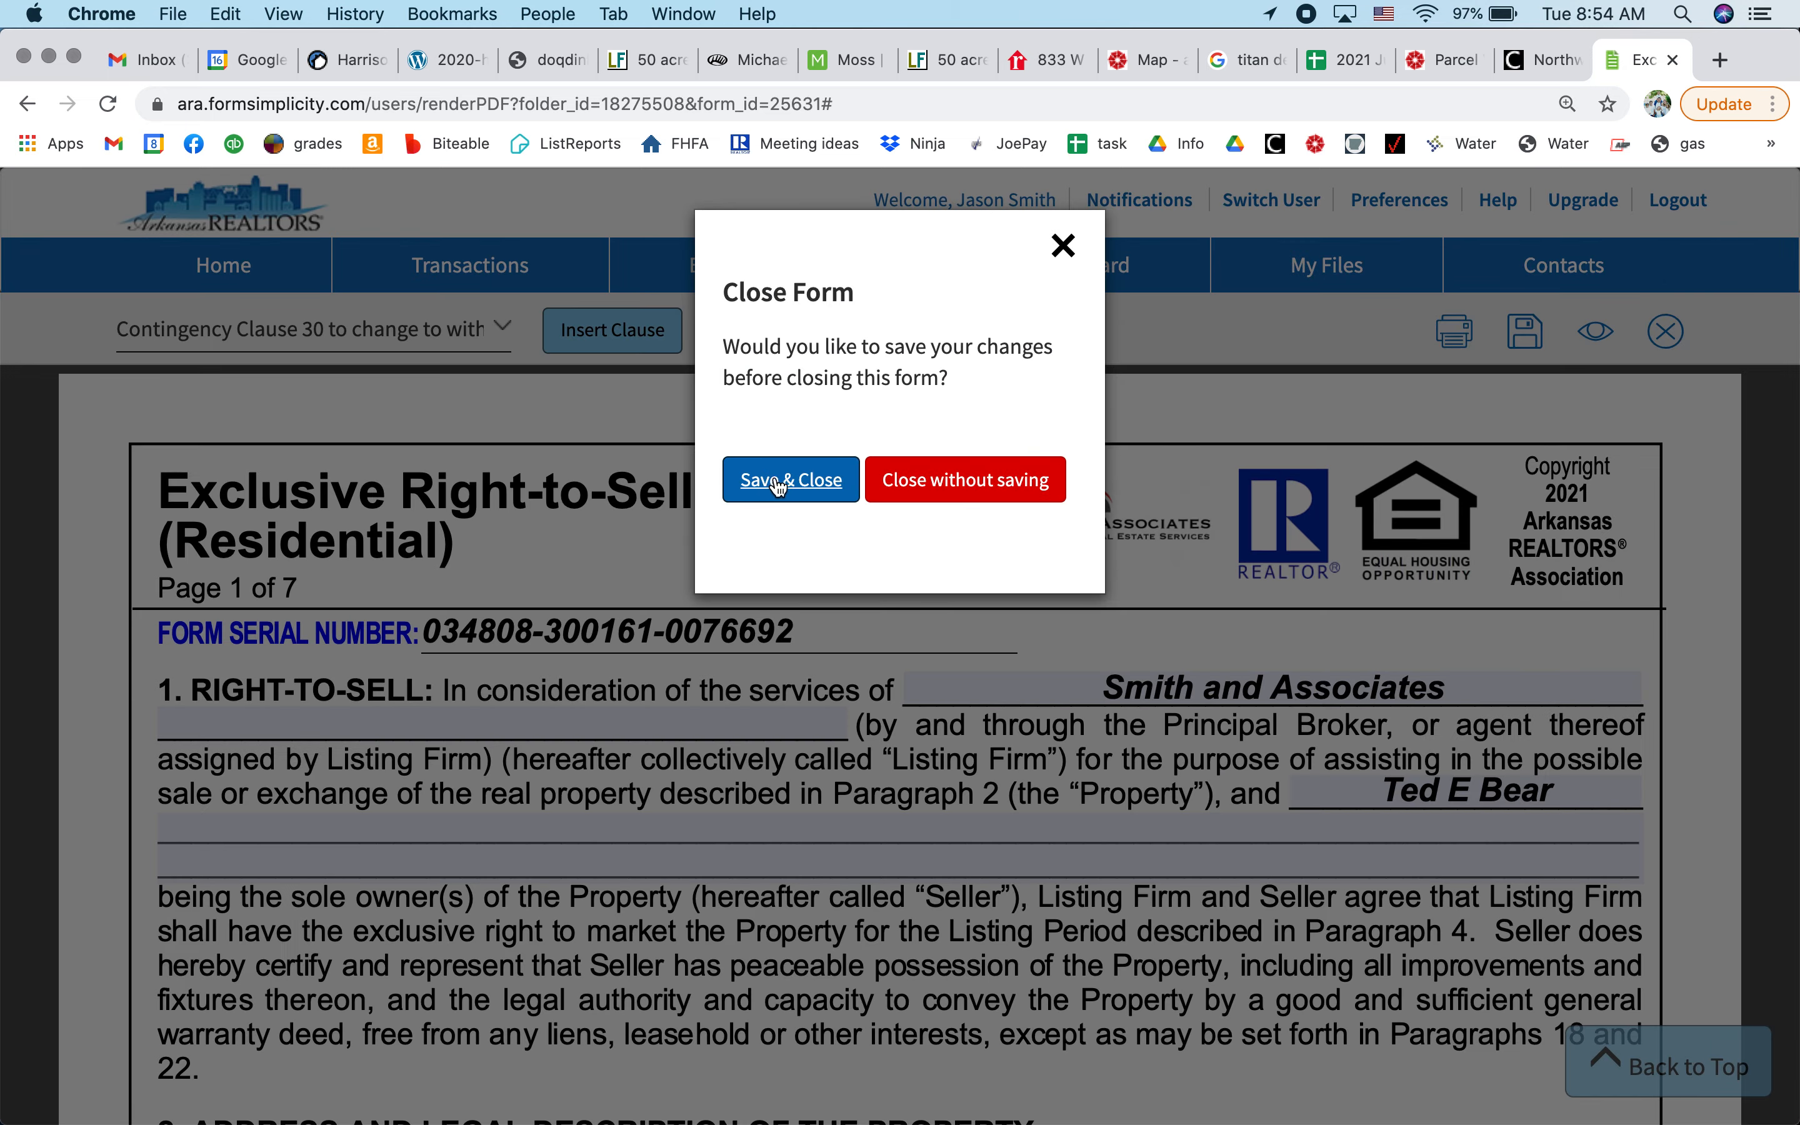
{"action": "left_click", "coordinate": [935, 495]}
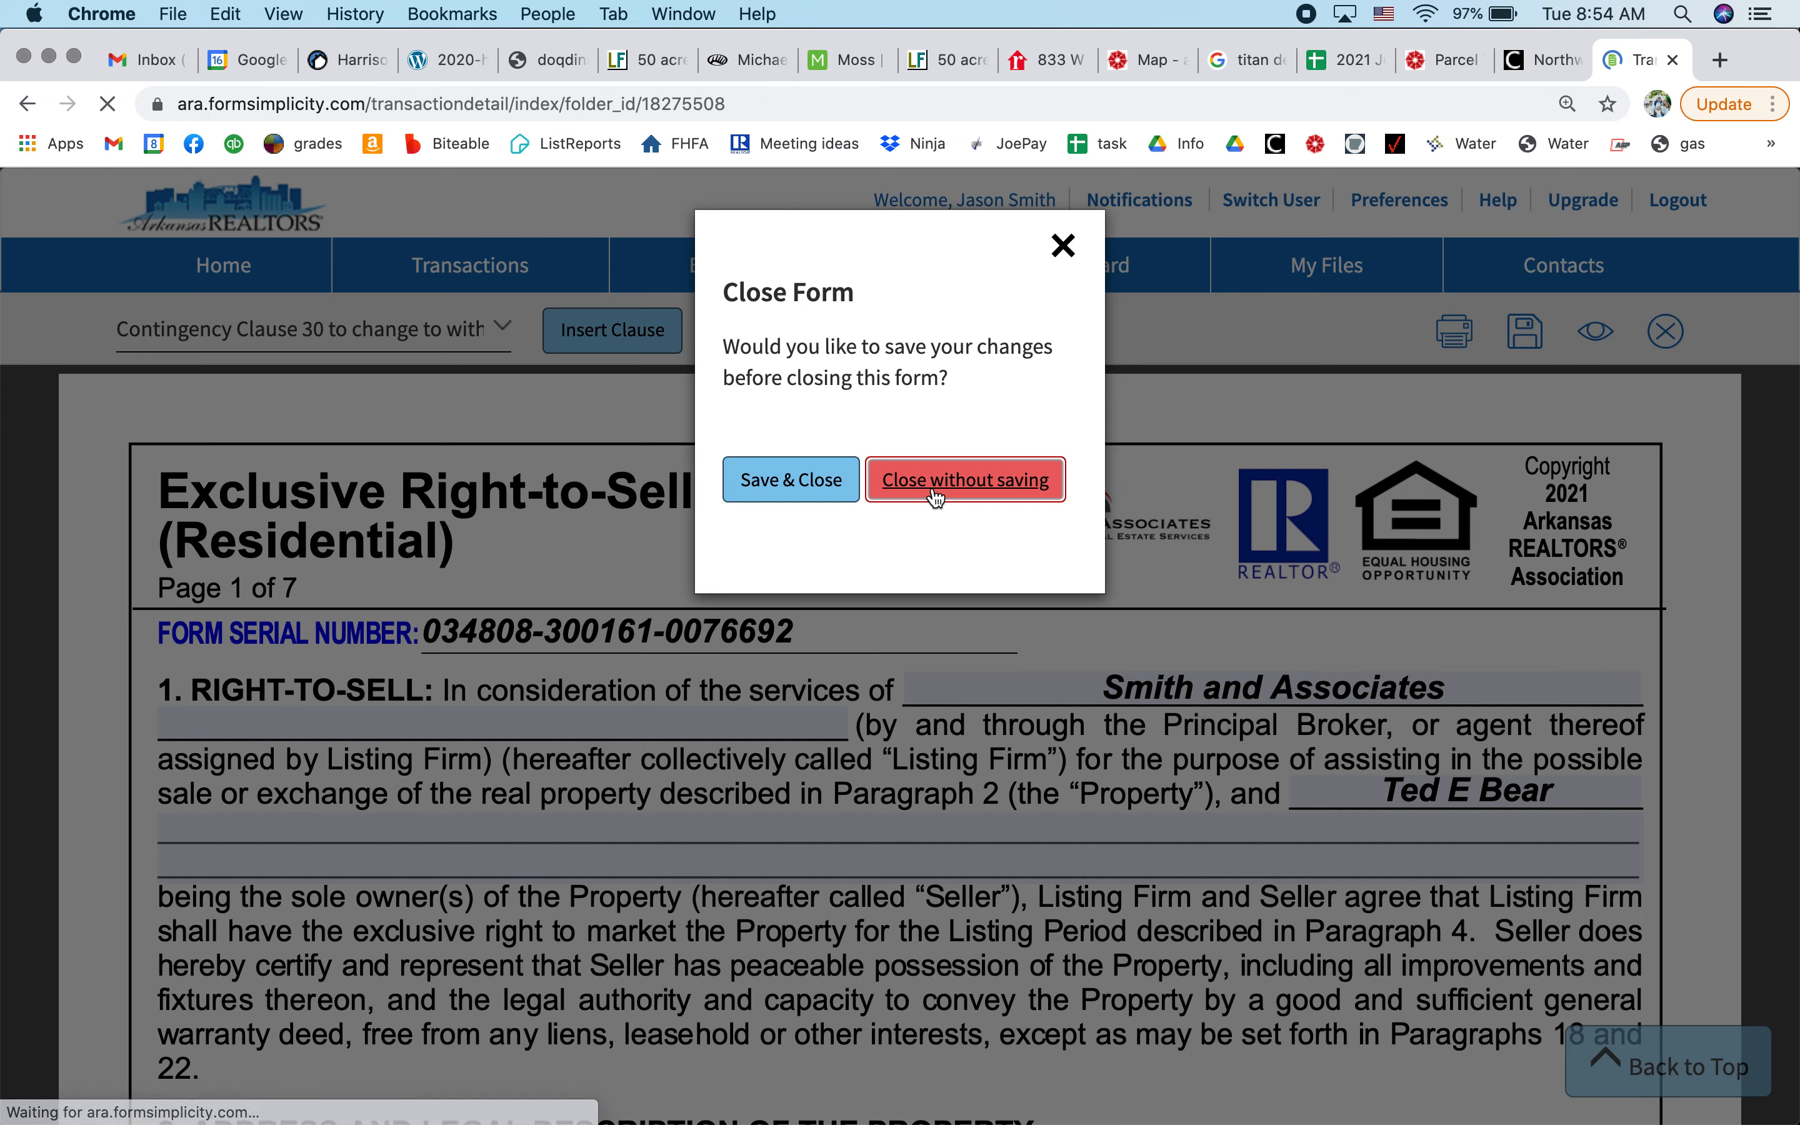
{"action": "scroll", "coordinate": [727, 812], "scroll_direction": "down", "scroll_amount": 5}
{"action": "scroll", "coordinate": [731, 822], "scroll_direction": "down", "scroll_amount": 2}
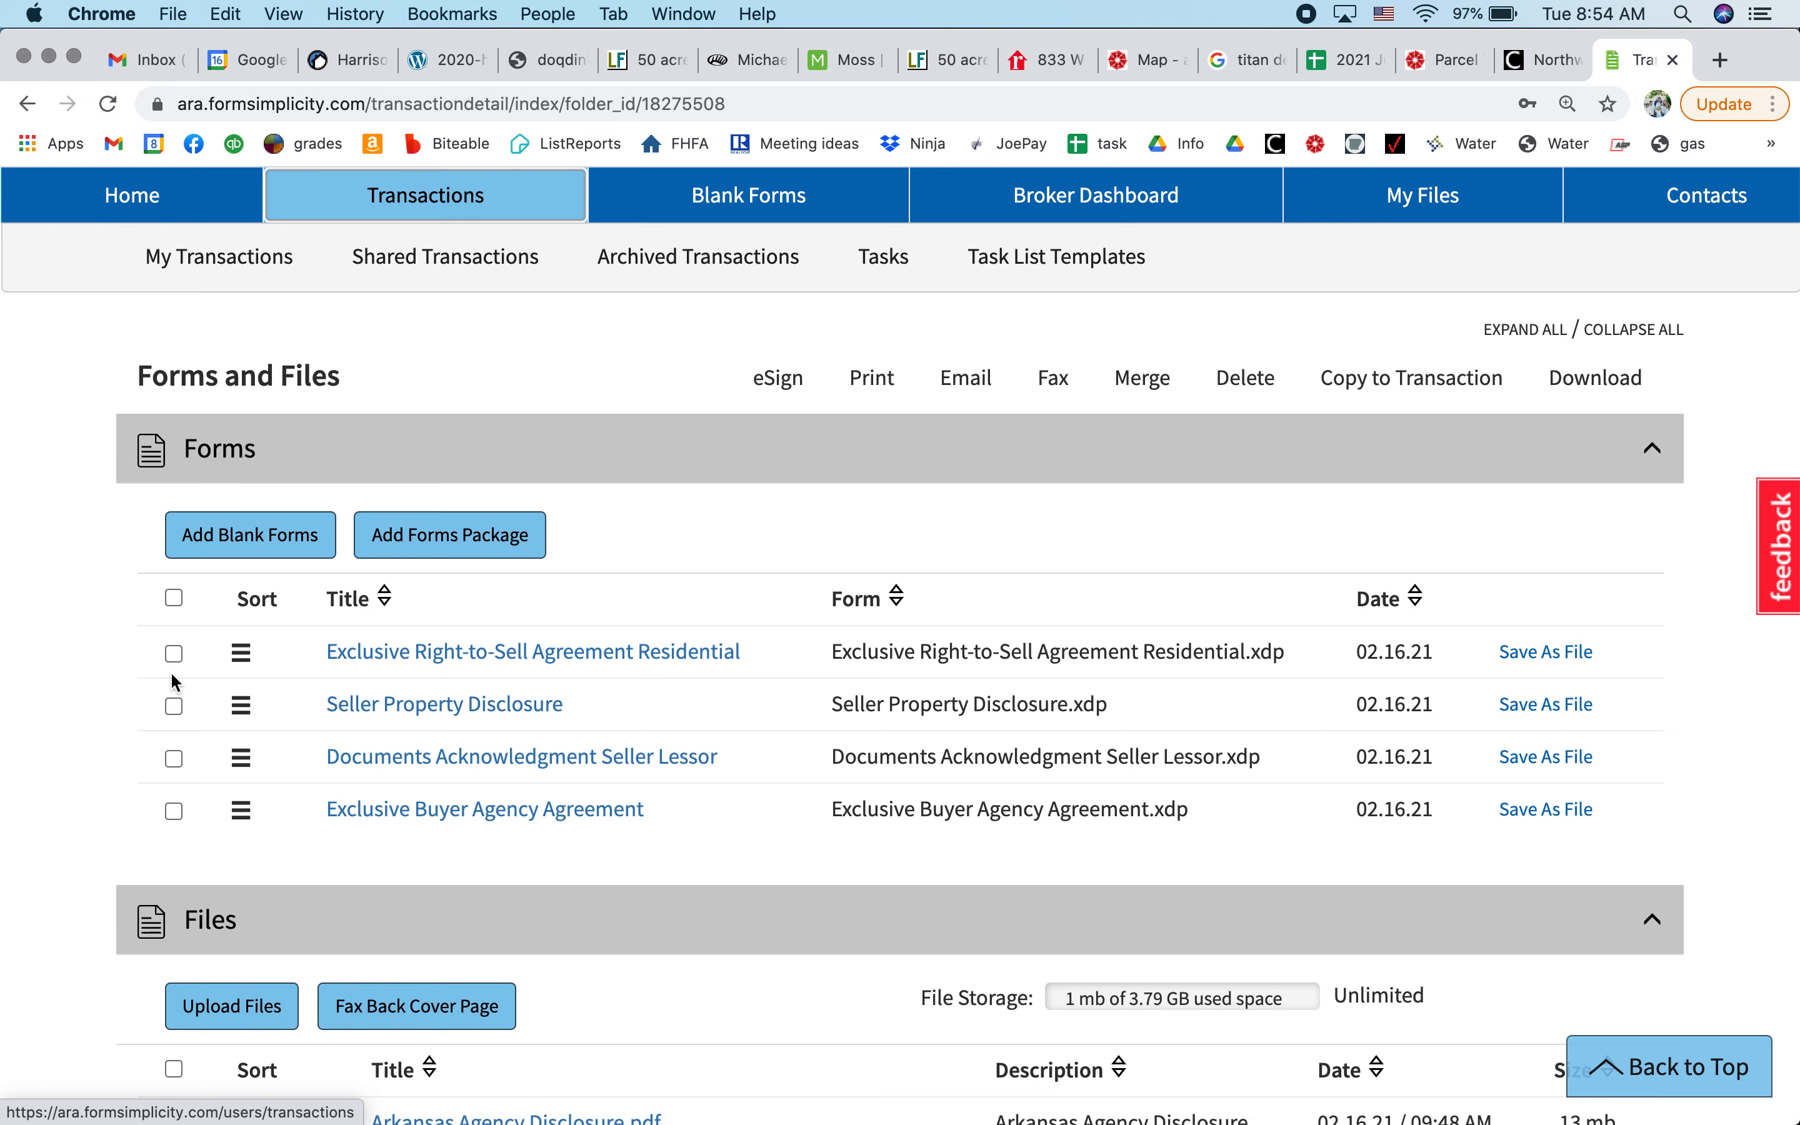
- Create a new eSign session containing the Exclusive Right-to-Sell Agreement Residential, Seller Property Disclosure, Arkansas Agency Disclosure and Seller Info Sheet
{"action": "left_click", "coordinate": [173, 654]}
{"action": "left_click", "coordinate": [173, 705]}
{"action": "scroll", "coordinate": [128, 833], "scroll_direction": "down", "scroll_amount": 5}
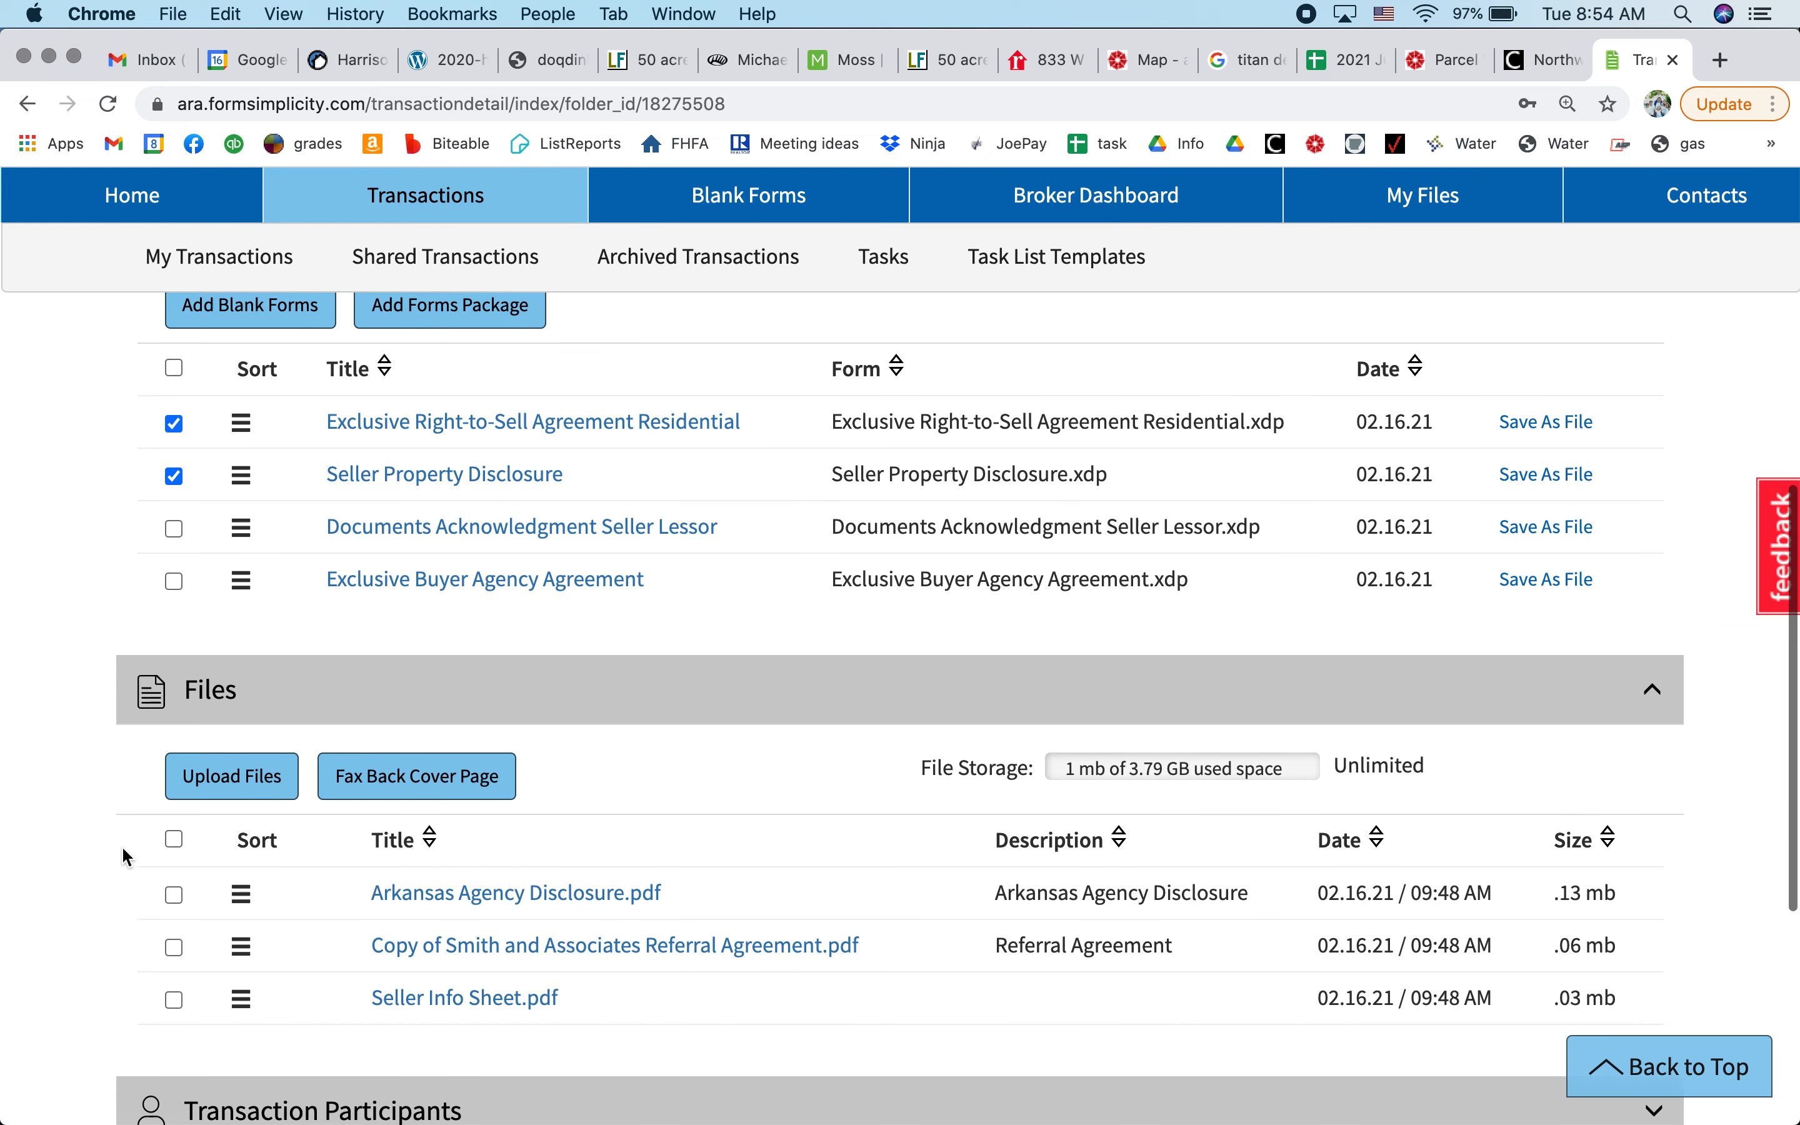
{"action": "left_click", "coordinate": [173, 836]}
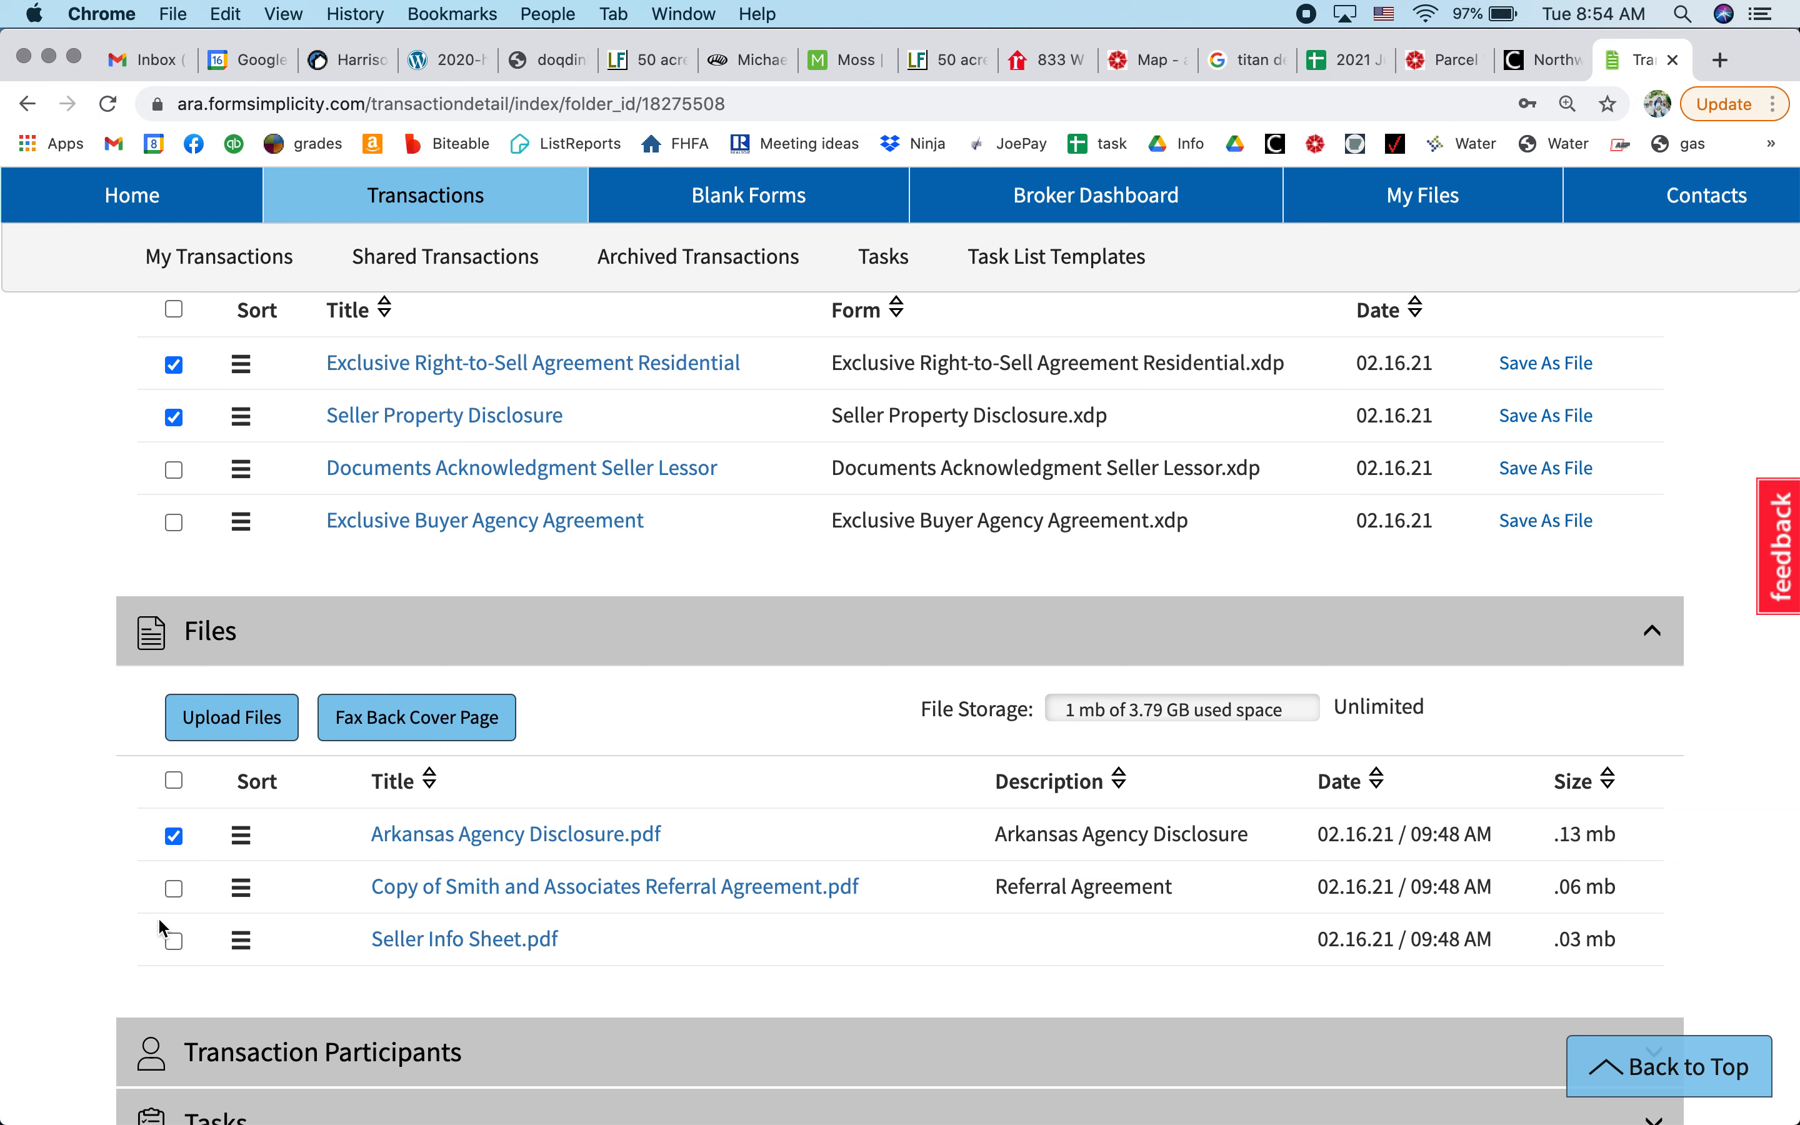
{"action": "left_click", "coordinate": [173, 942]}
{"action": "scroll", "coordinate": [121, 782], "scroll_direction": "up", "scroll_amount": 5}
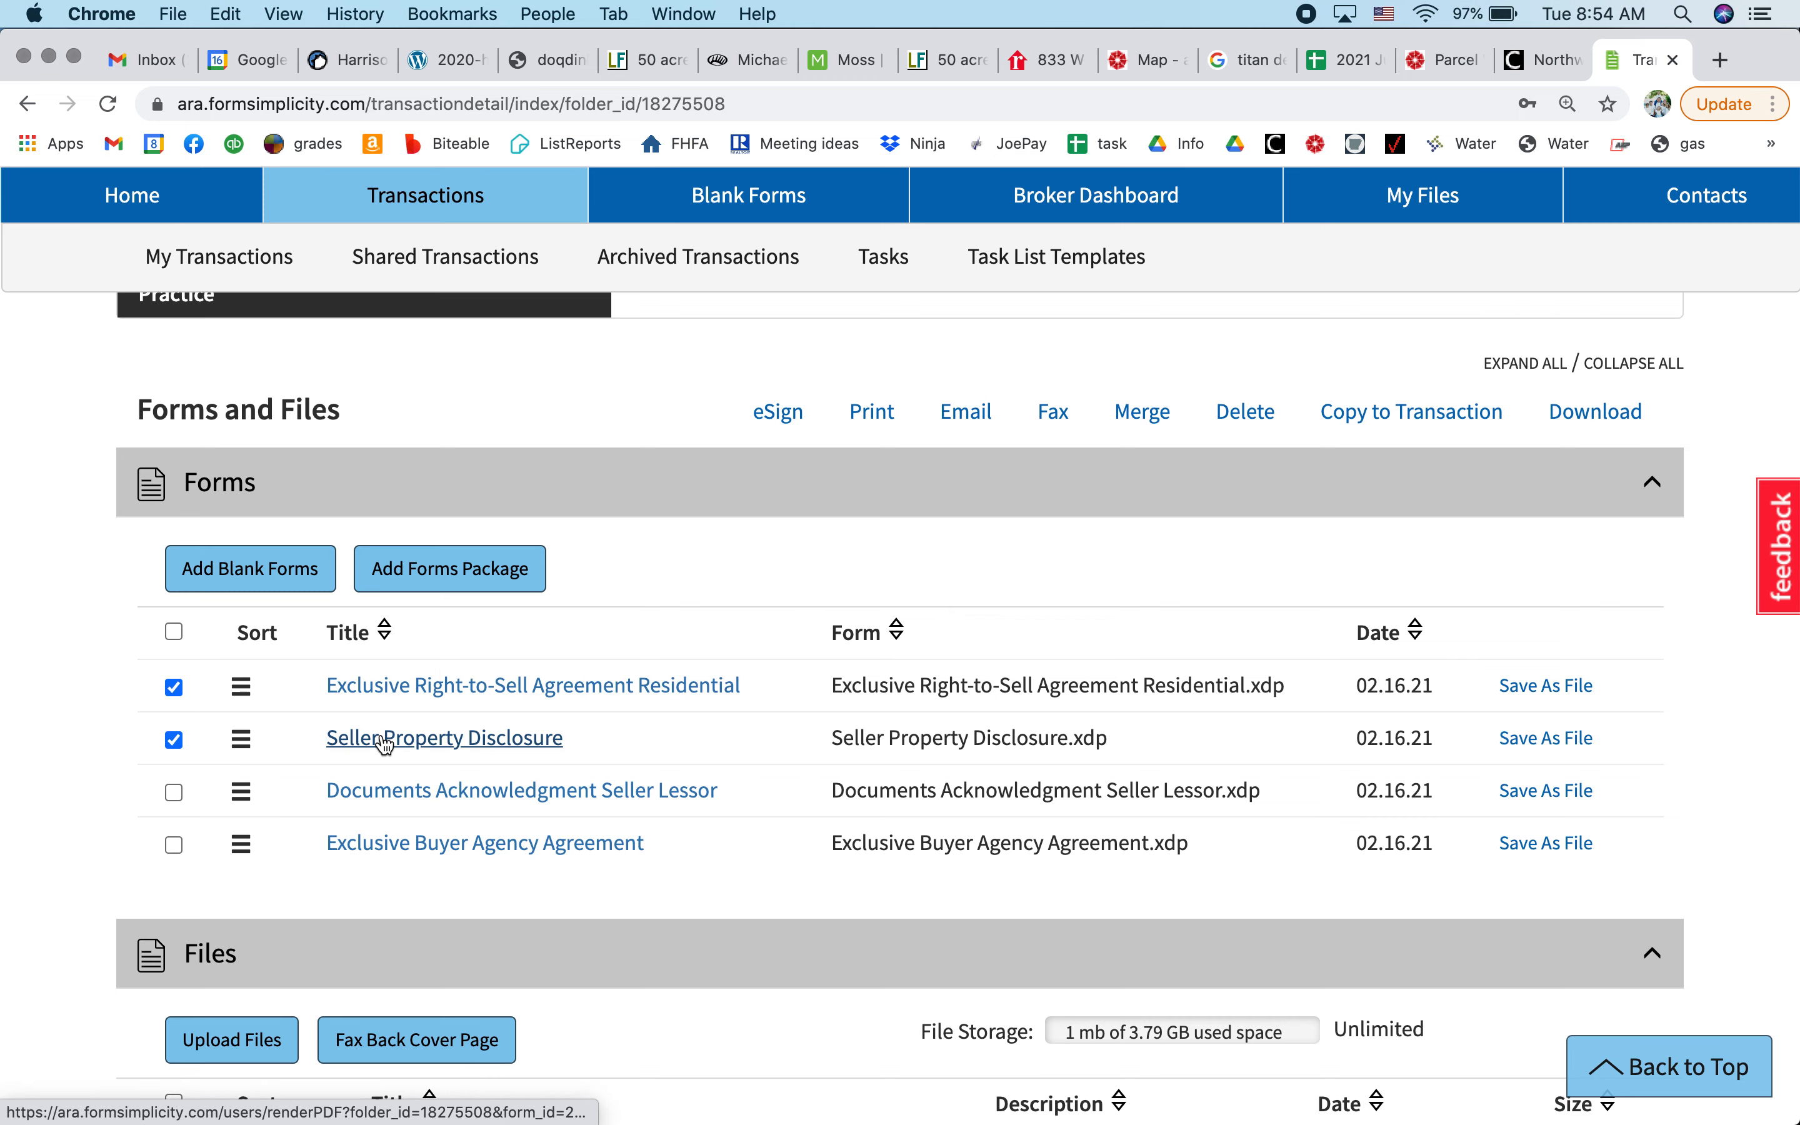
{"action": "scroll", "coordinate": [514, 734], "scroll_direction": "down", "scroll_amount": 10}
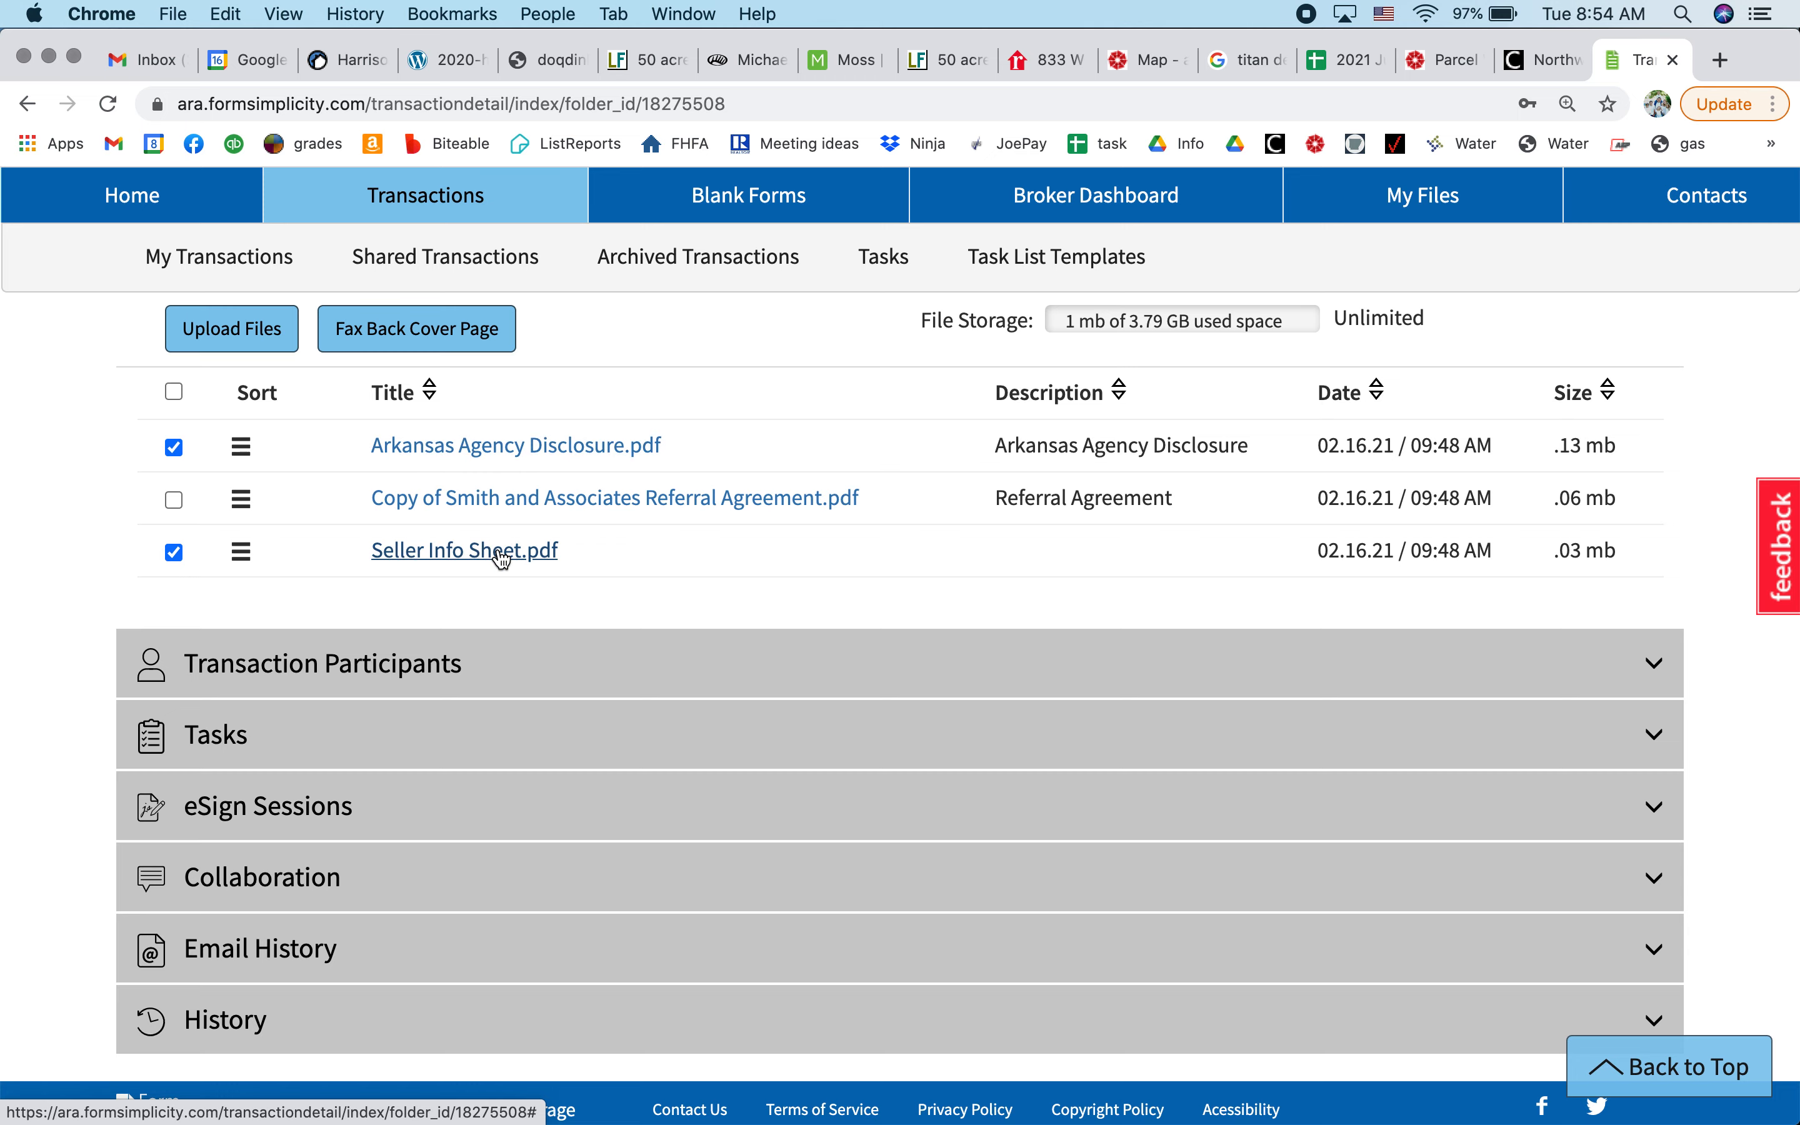
{"action": "scroll", "coordinate": [899, 523], "scroll_direction": "up", "scroll_amount": 10}
{"action": "left_click", "coordinate": [778, 467]}
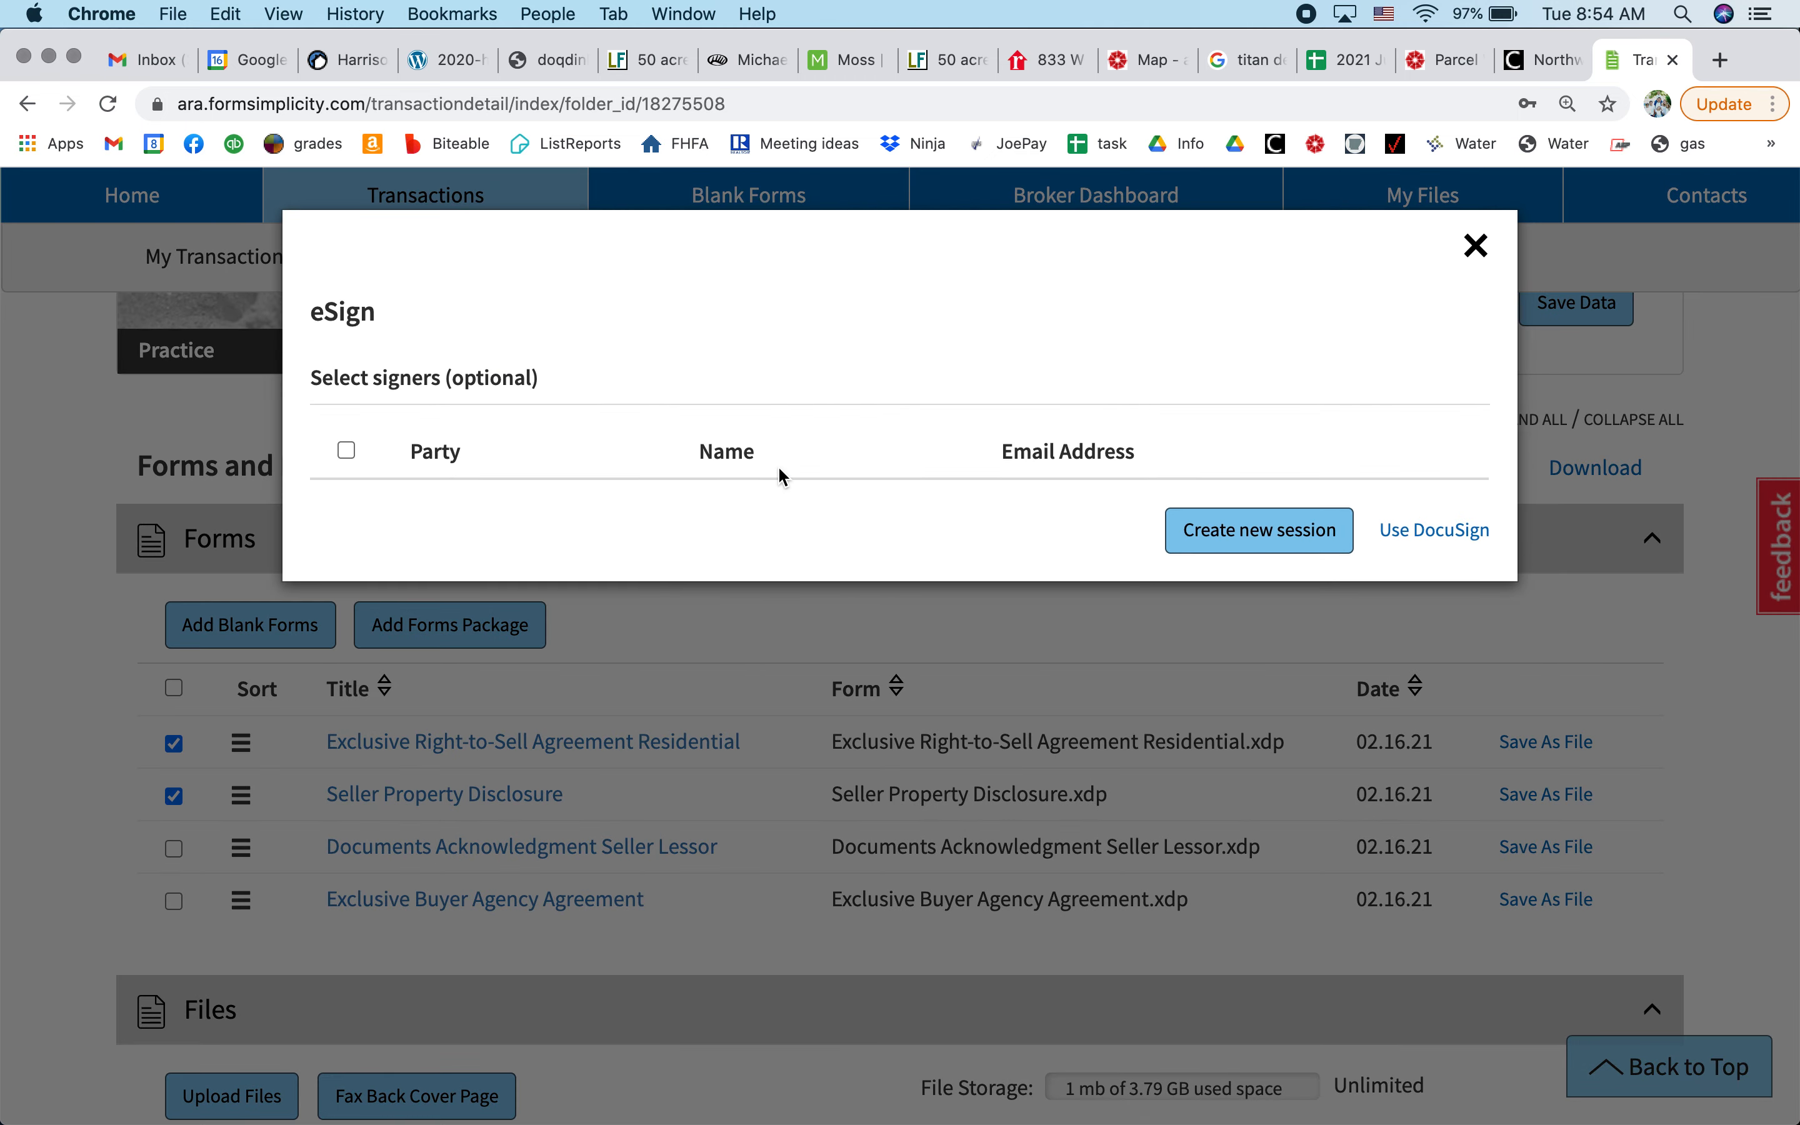
{"action": "left_click", "coordinate": [1204, 544]}
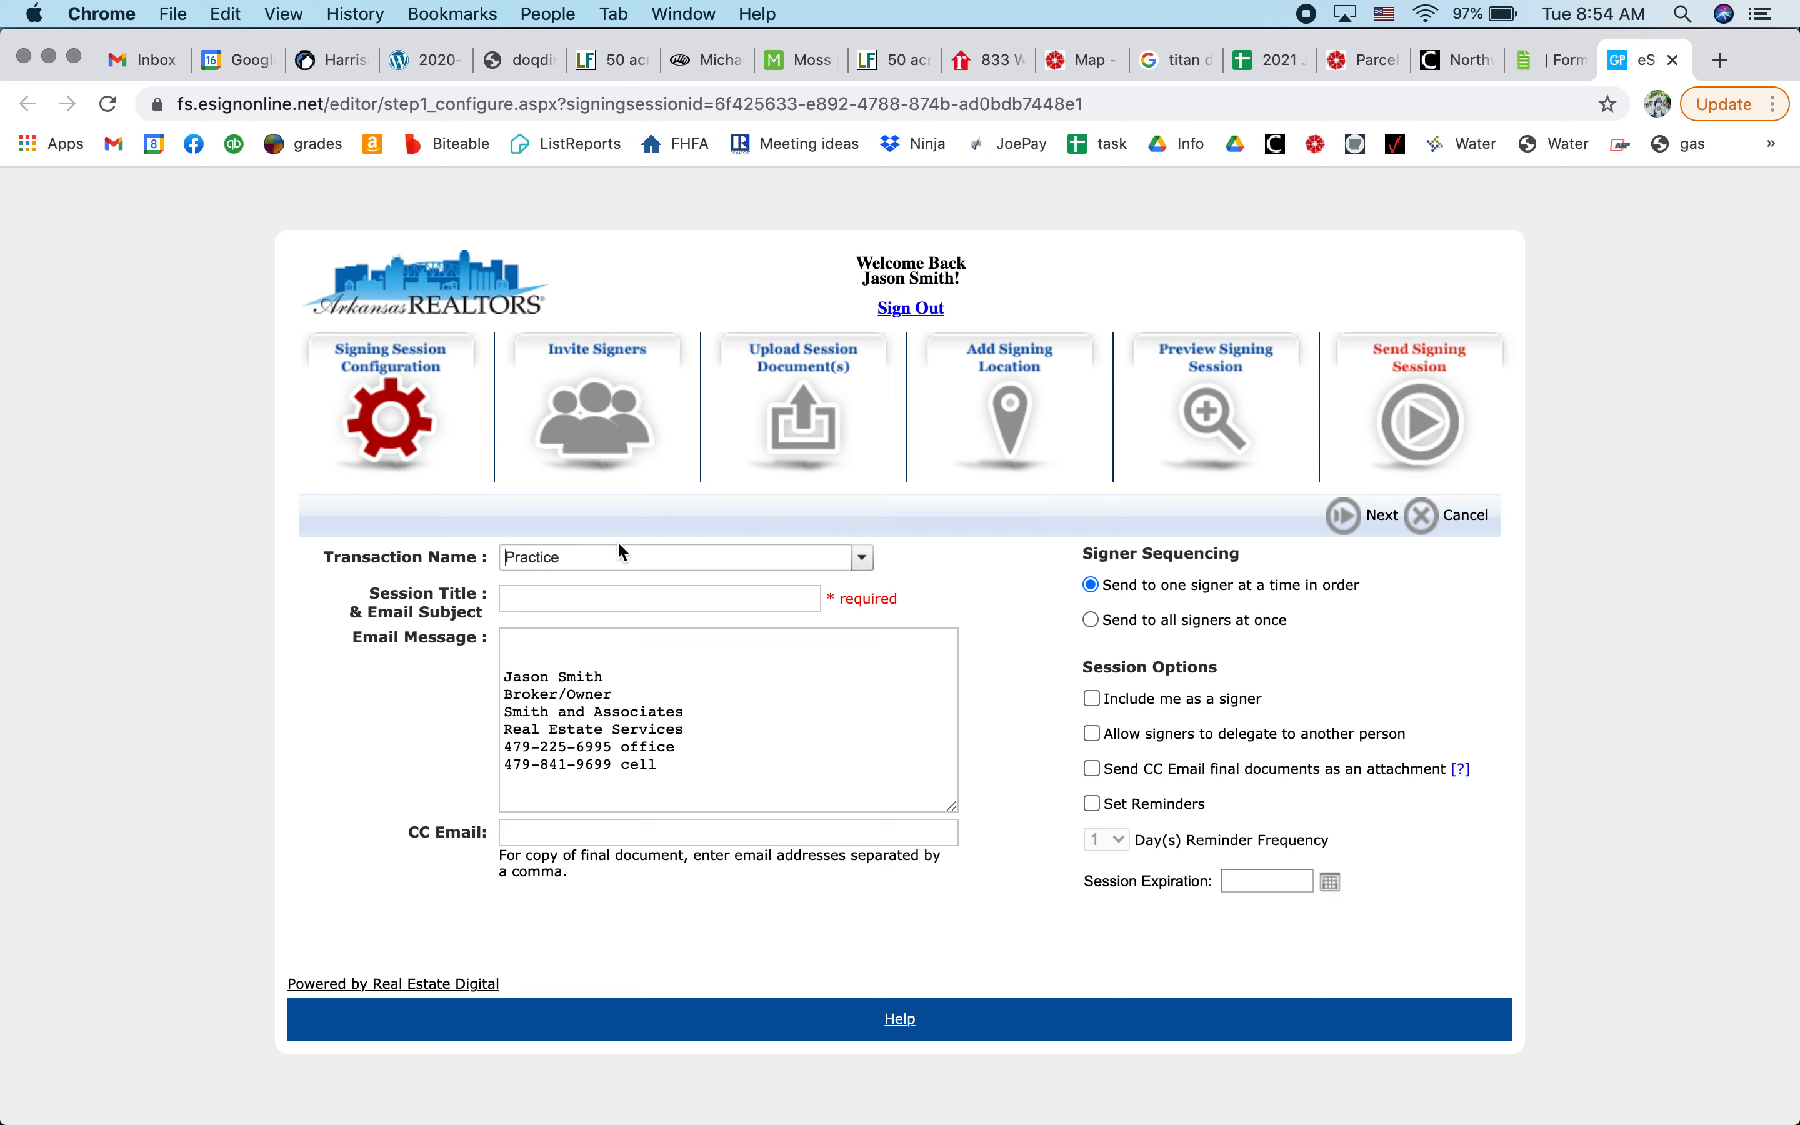
- Title the signing session "new listing" and fill in the office e-mail as the CC address
{"action": "left_click", "coordinate": [602, 600]}
{"action": "type", "text": "new listing"}
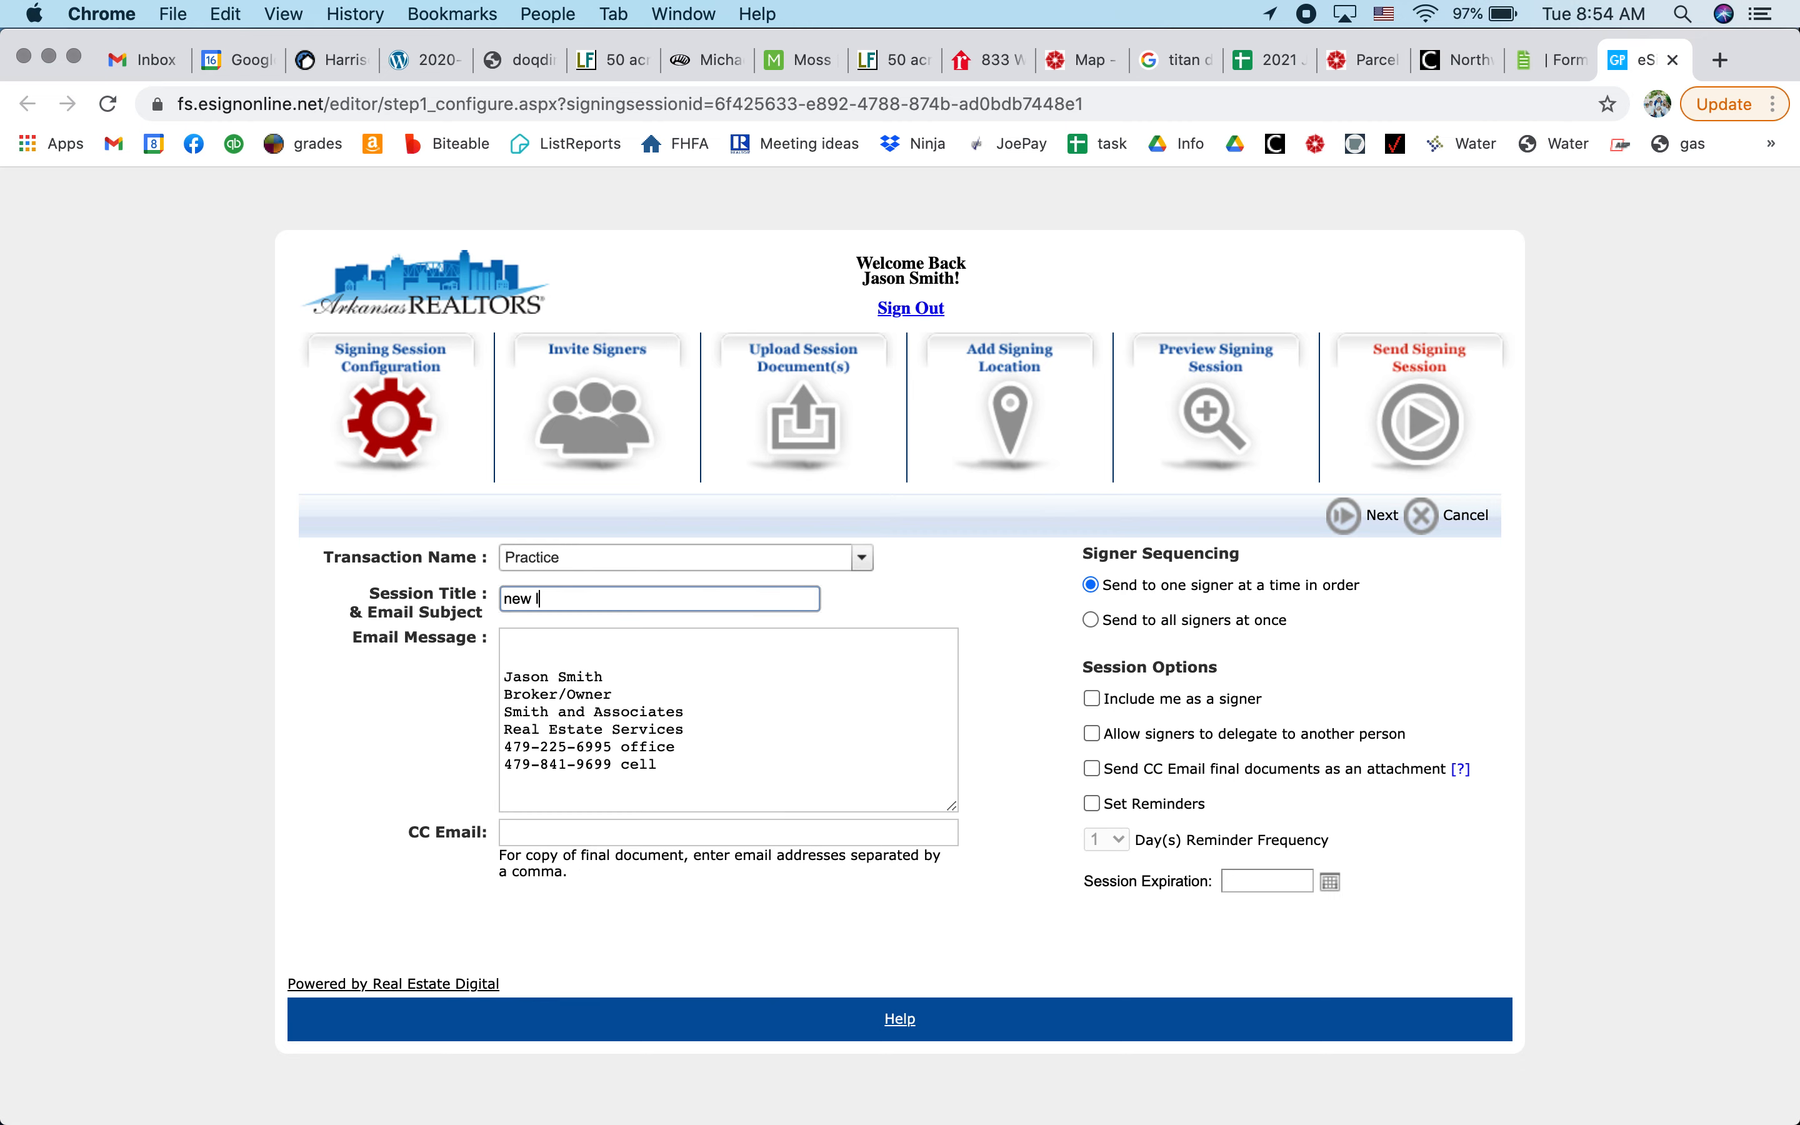
{"action": "left_click", "coordinate": [580, 832]}
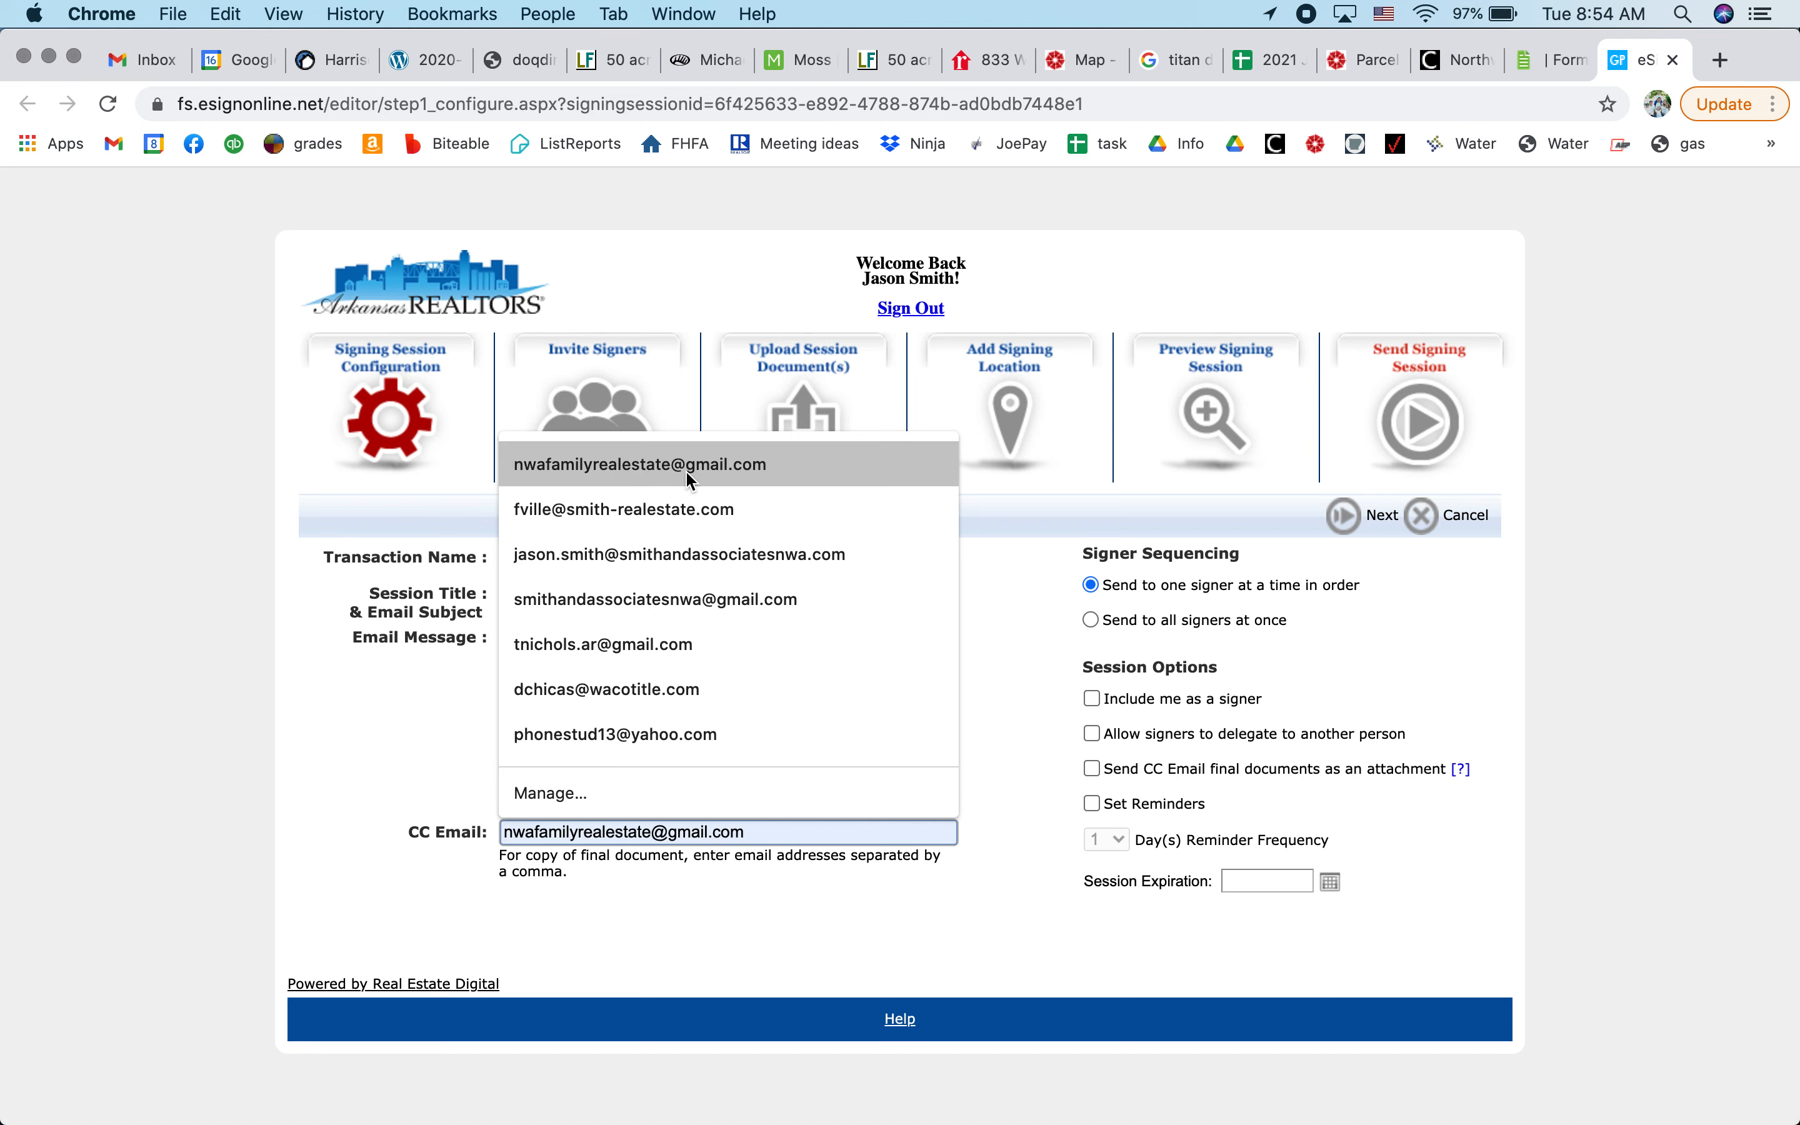
{"action": "left_click", "coordinate": [711, 514]}
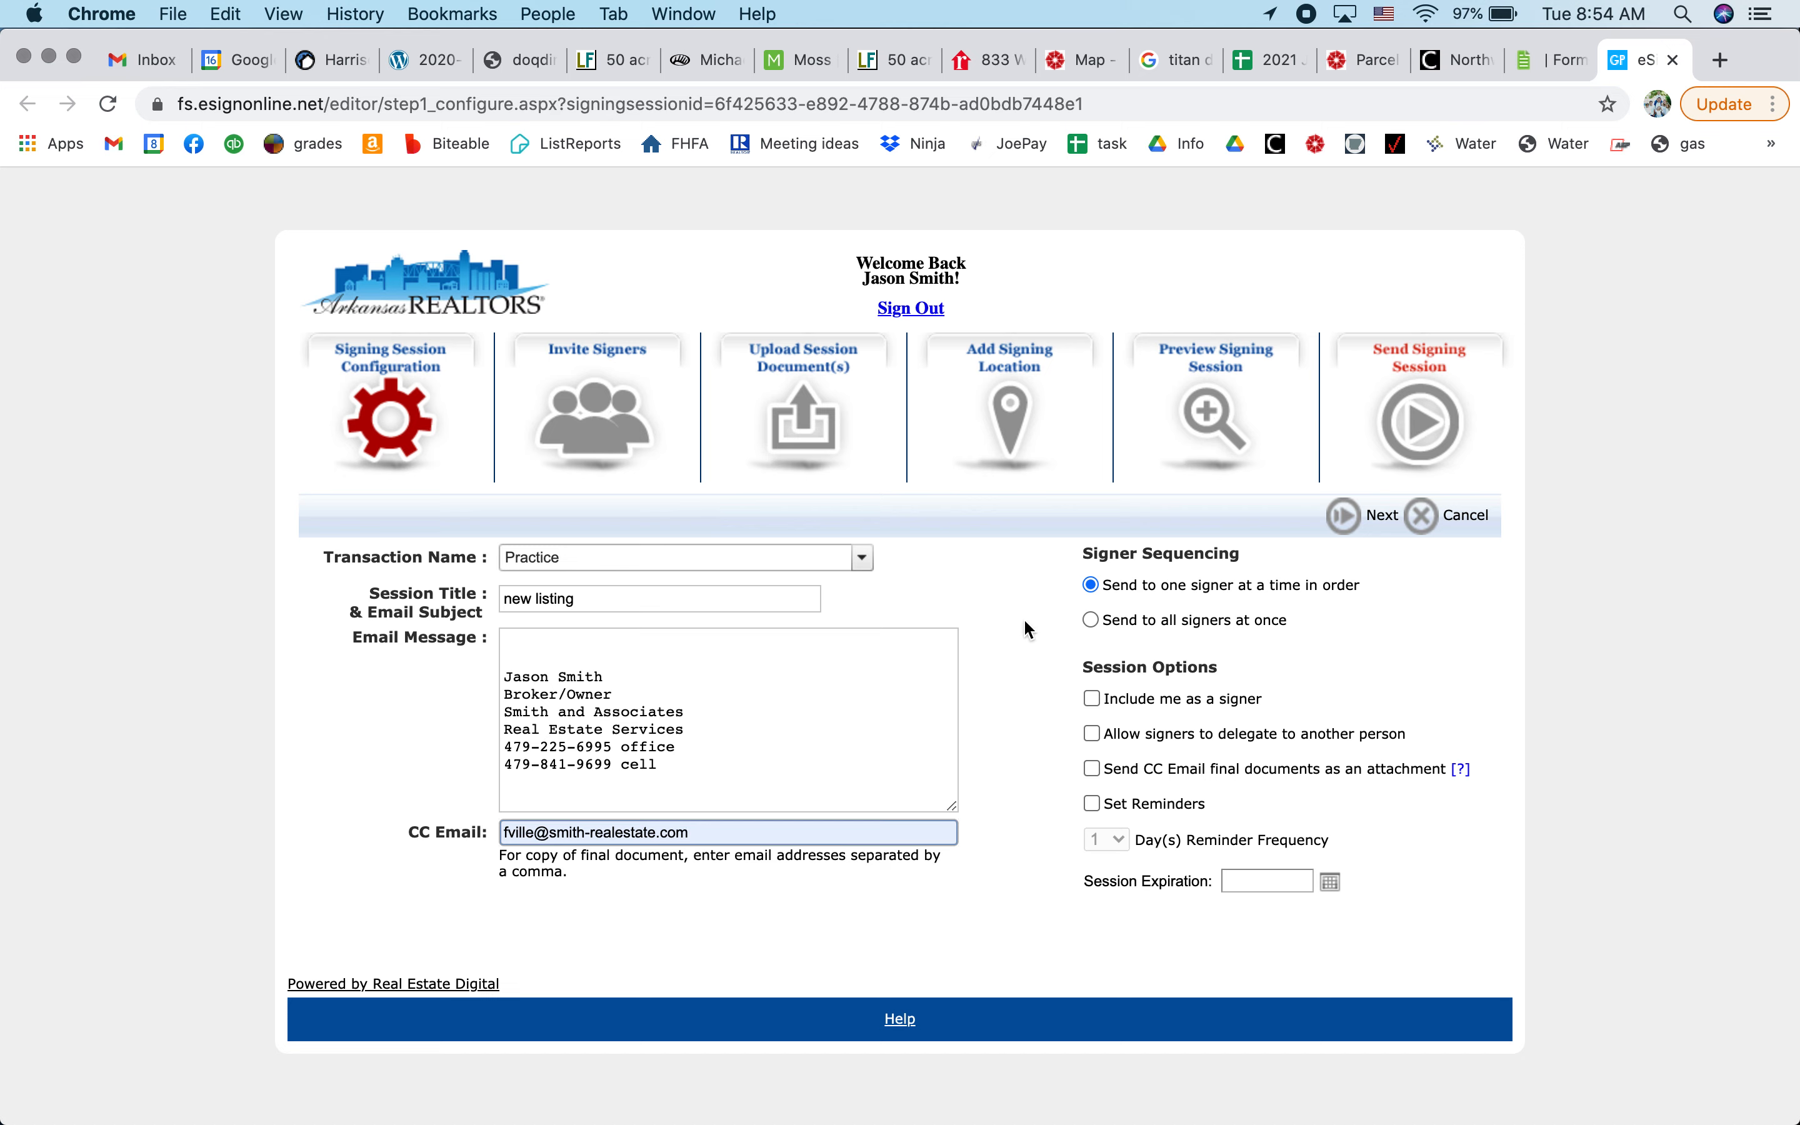
- Include yourself as a signer, send CC final documents as an attachment, and continue past the signer list to role assignment
{"action": "left_click", "coordinate": [1091, 622]}
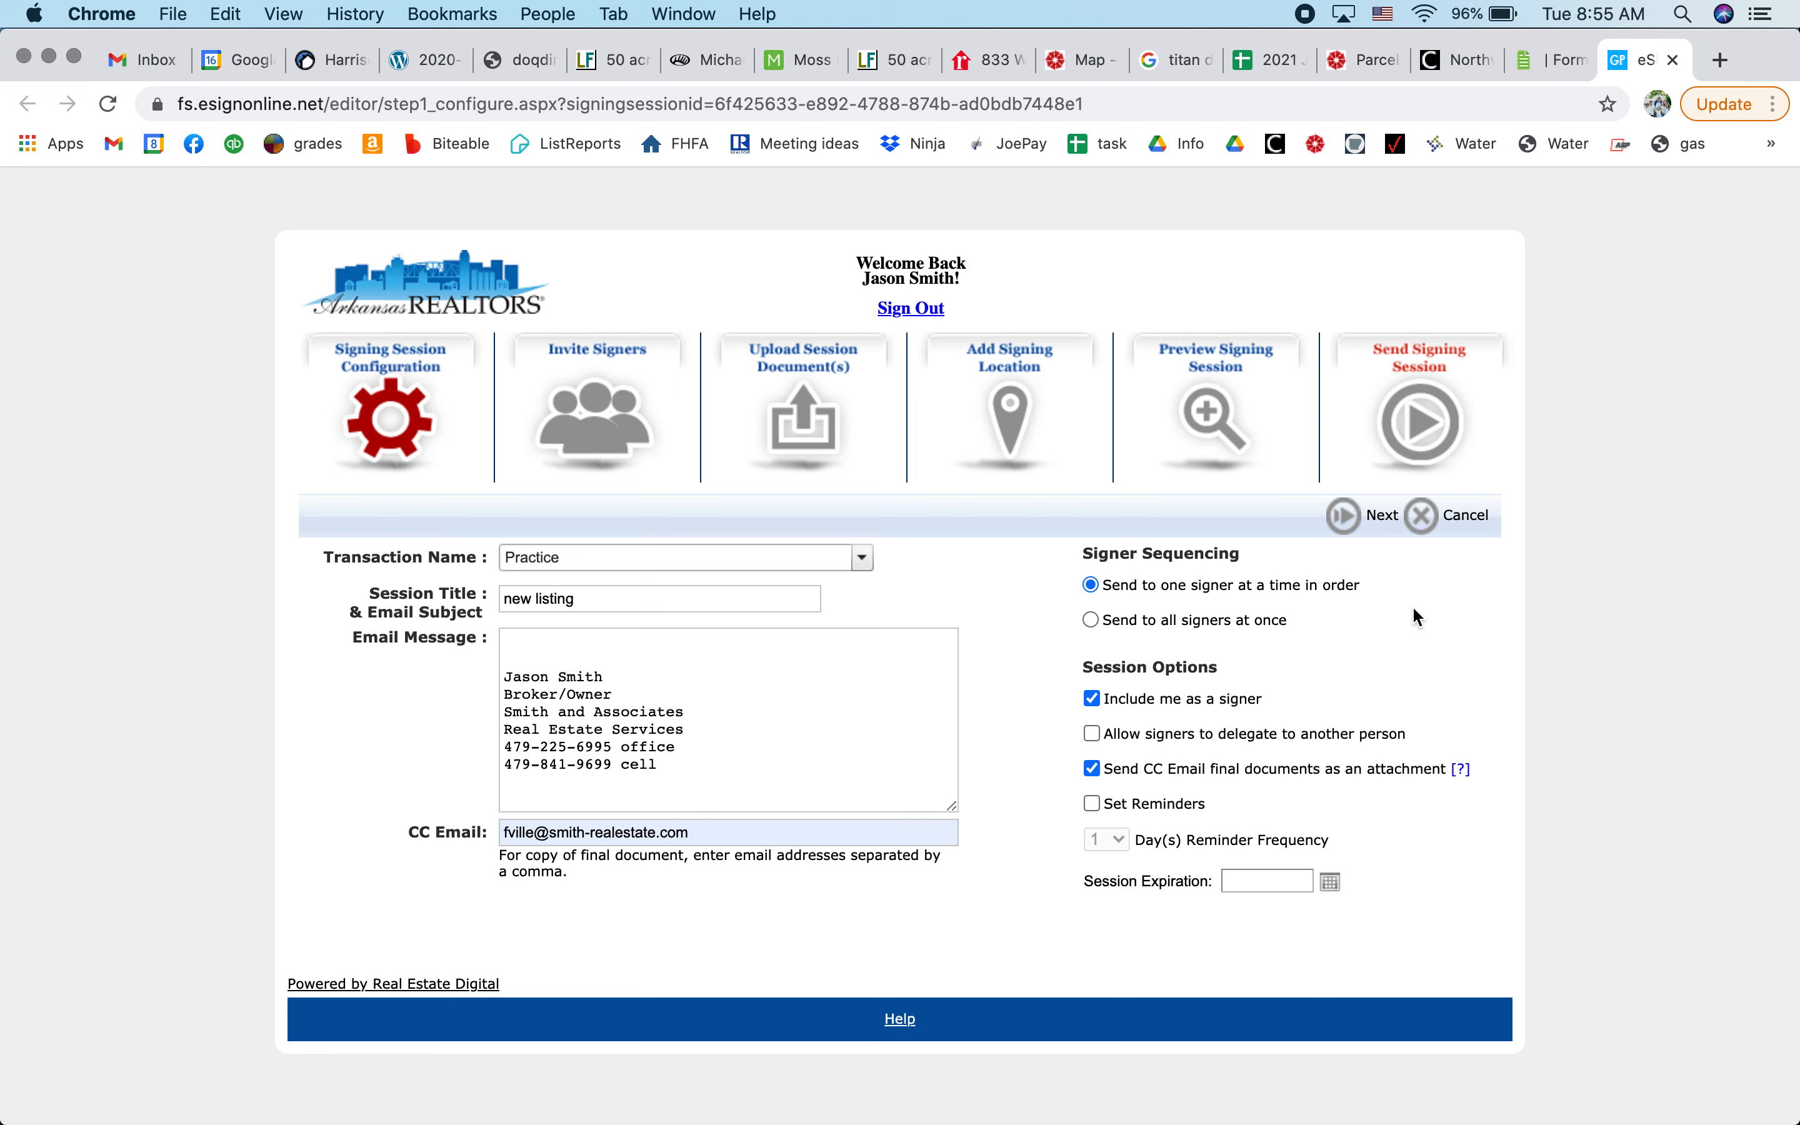
{"action": "left_click", "coordinate": [1347, 525]}
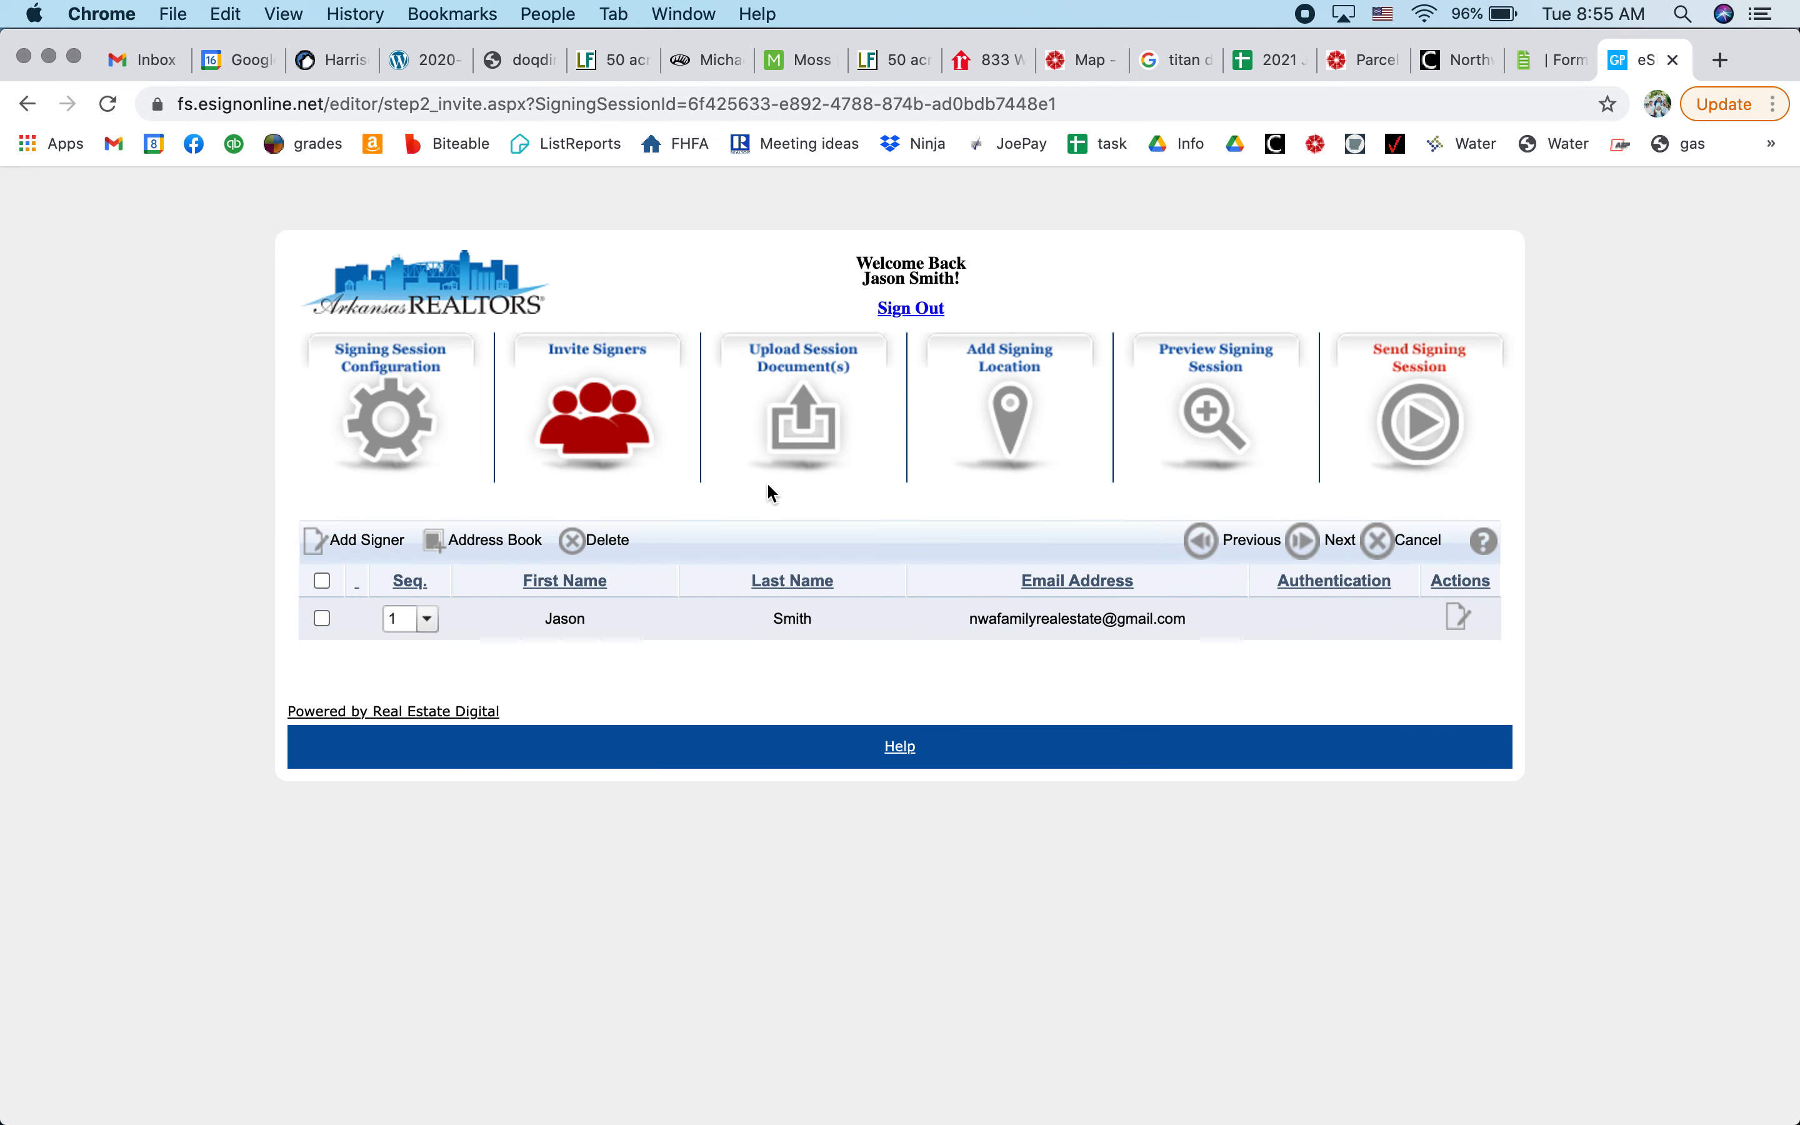
{"action": "left_click", "coordinate": [1302, 551]}
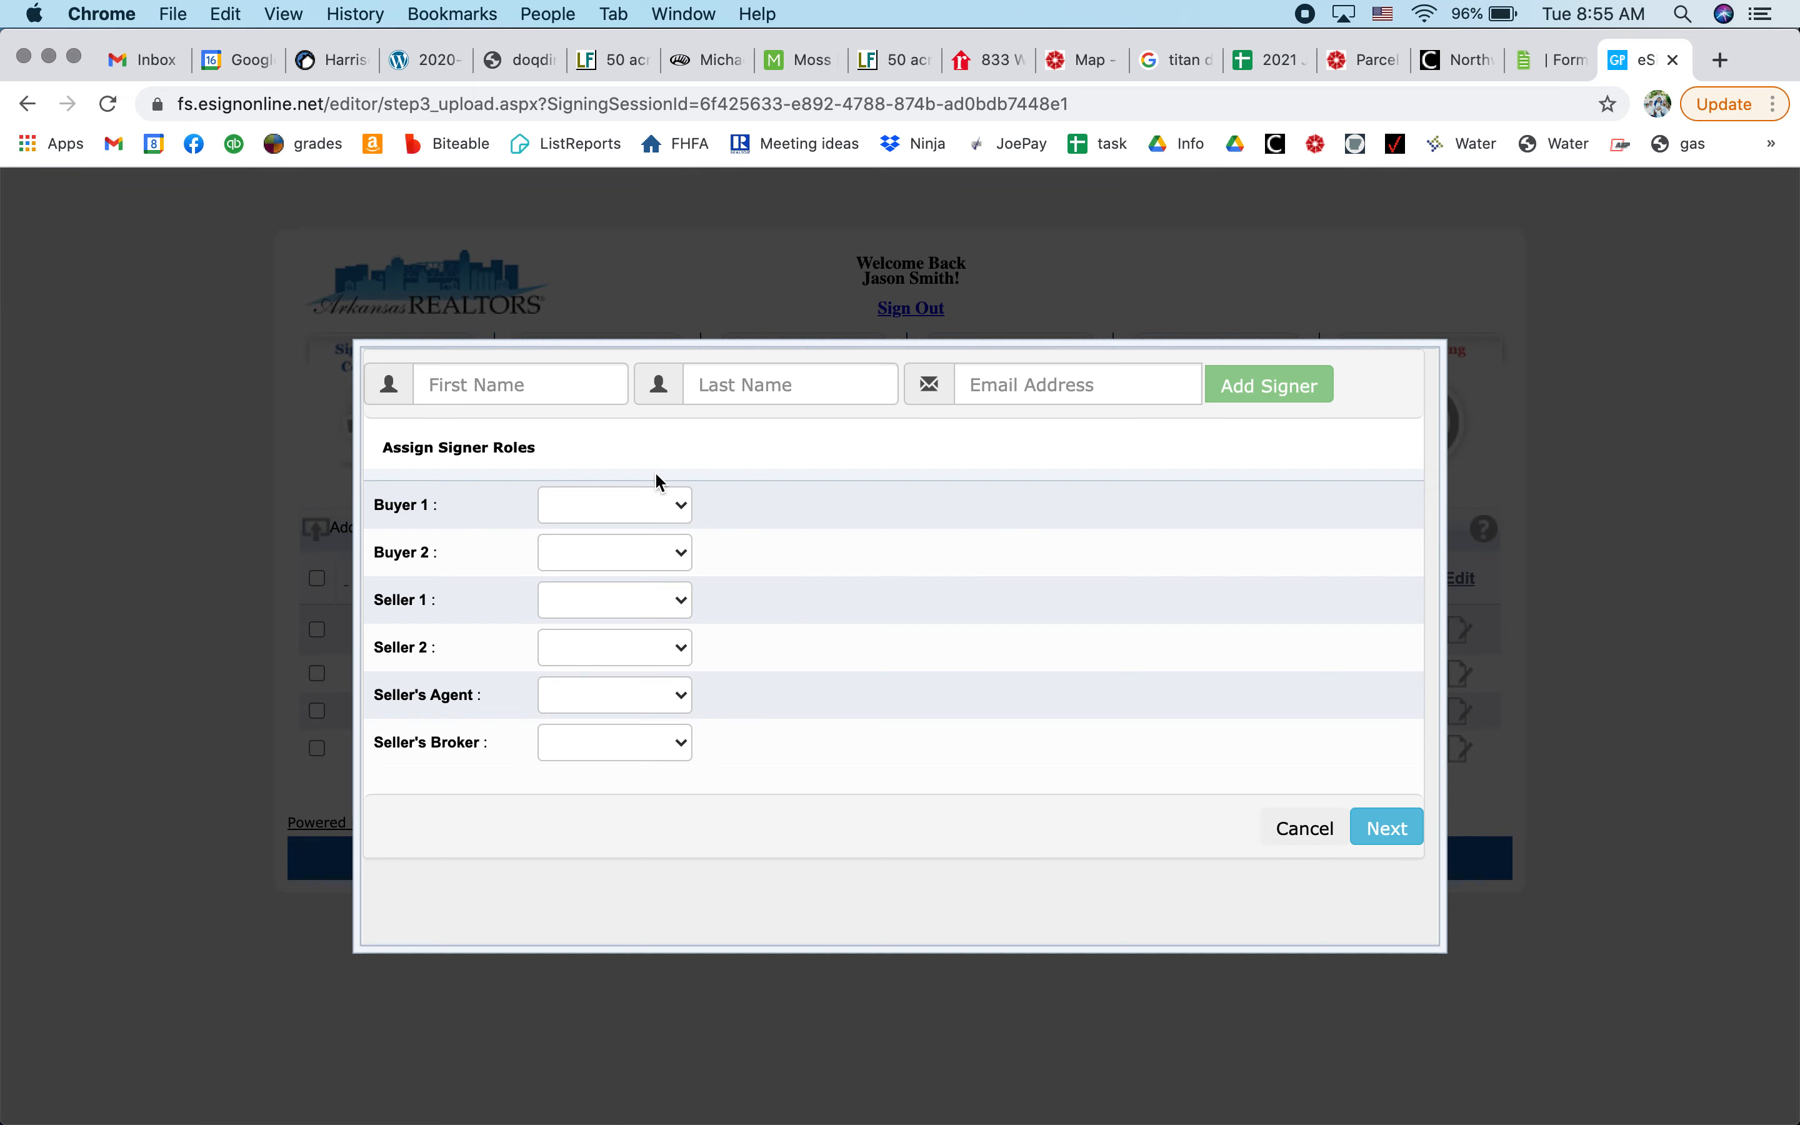
{"action": "left_click", "coordinate": [647, 505]}
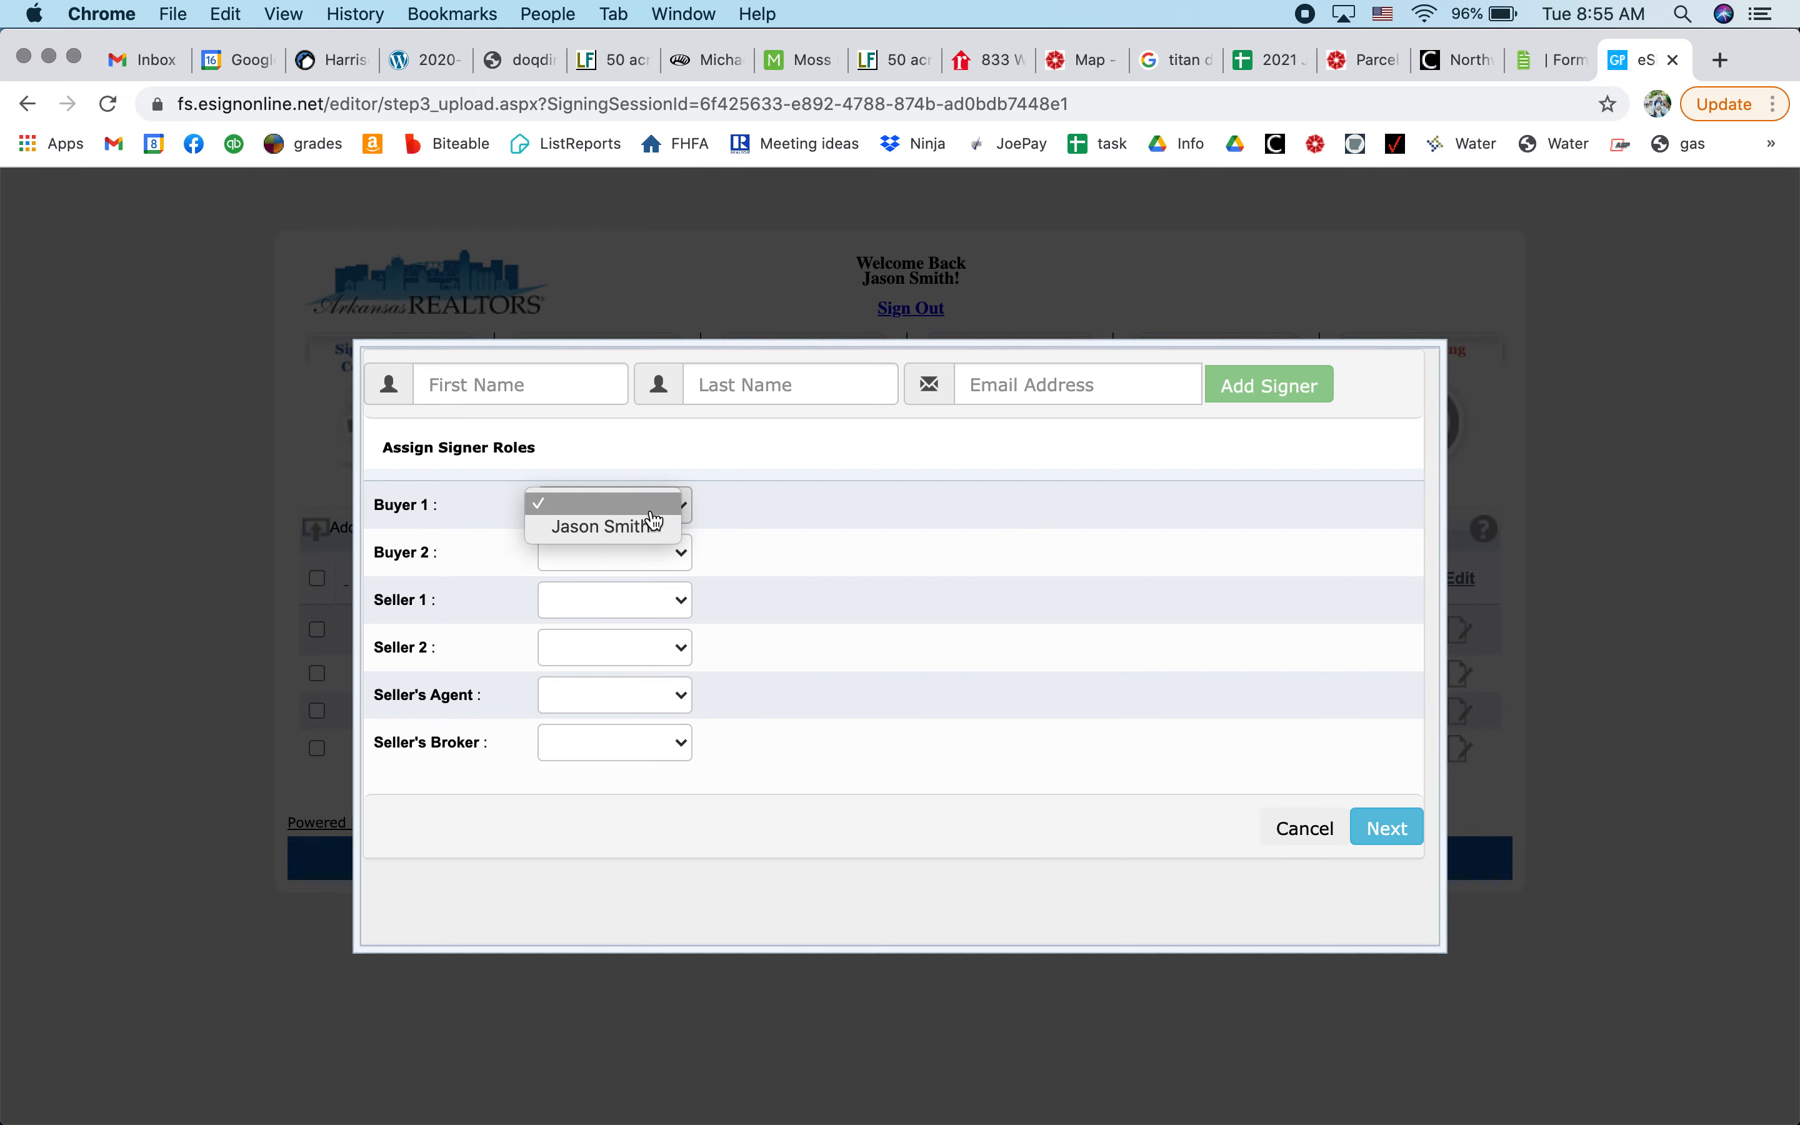
{"action": "left_click", "coordinate": [642, 532]}
{"action": "left_click", "coordinate": [651, 502]}
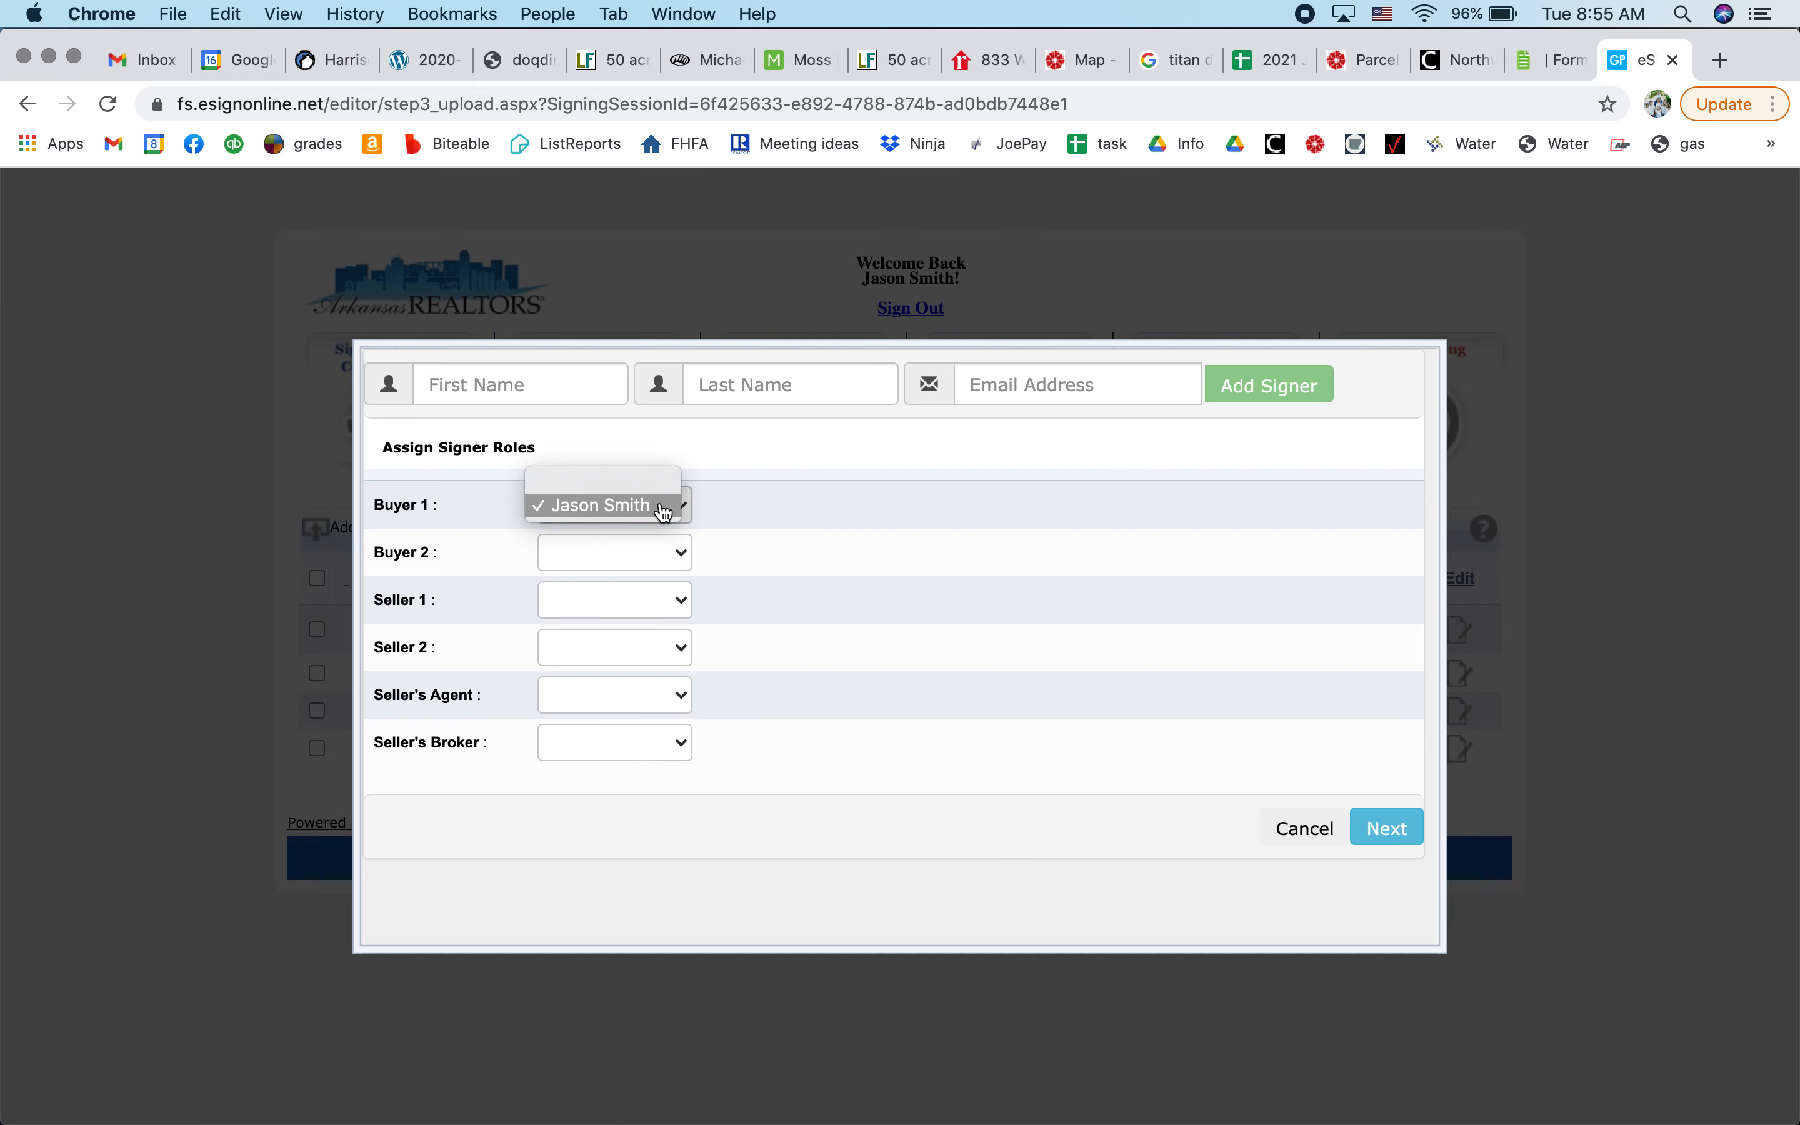
{"action": "left_click", "coordinate": [651, 491]}
- Assign the listed signer to the Seller 1, Seller 2, Seller's Agent and Seller's Broker roles and continue to Add Signing Location
{"action": "left_click", "coordinate": [622, 606]}
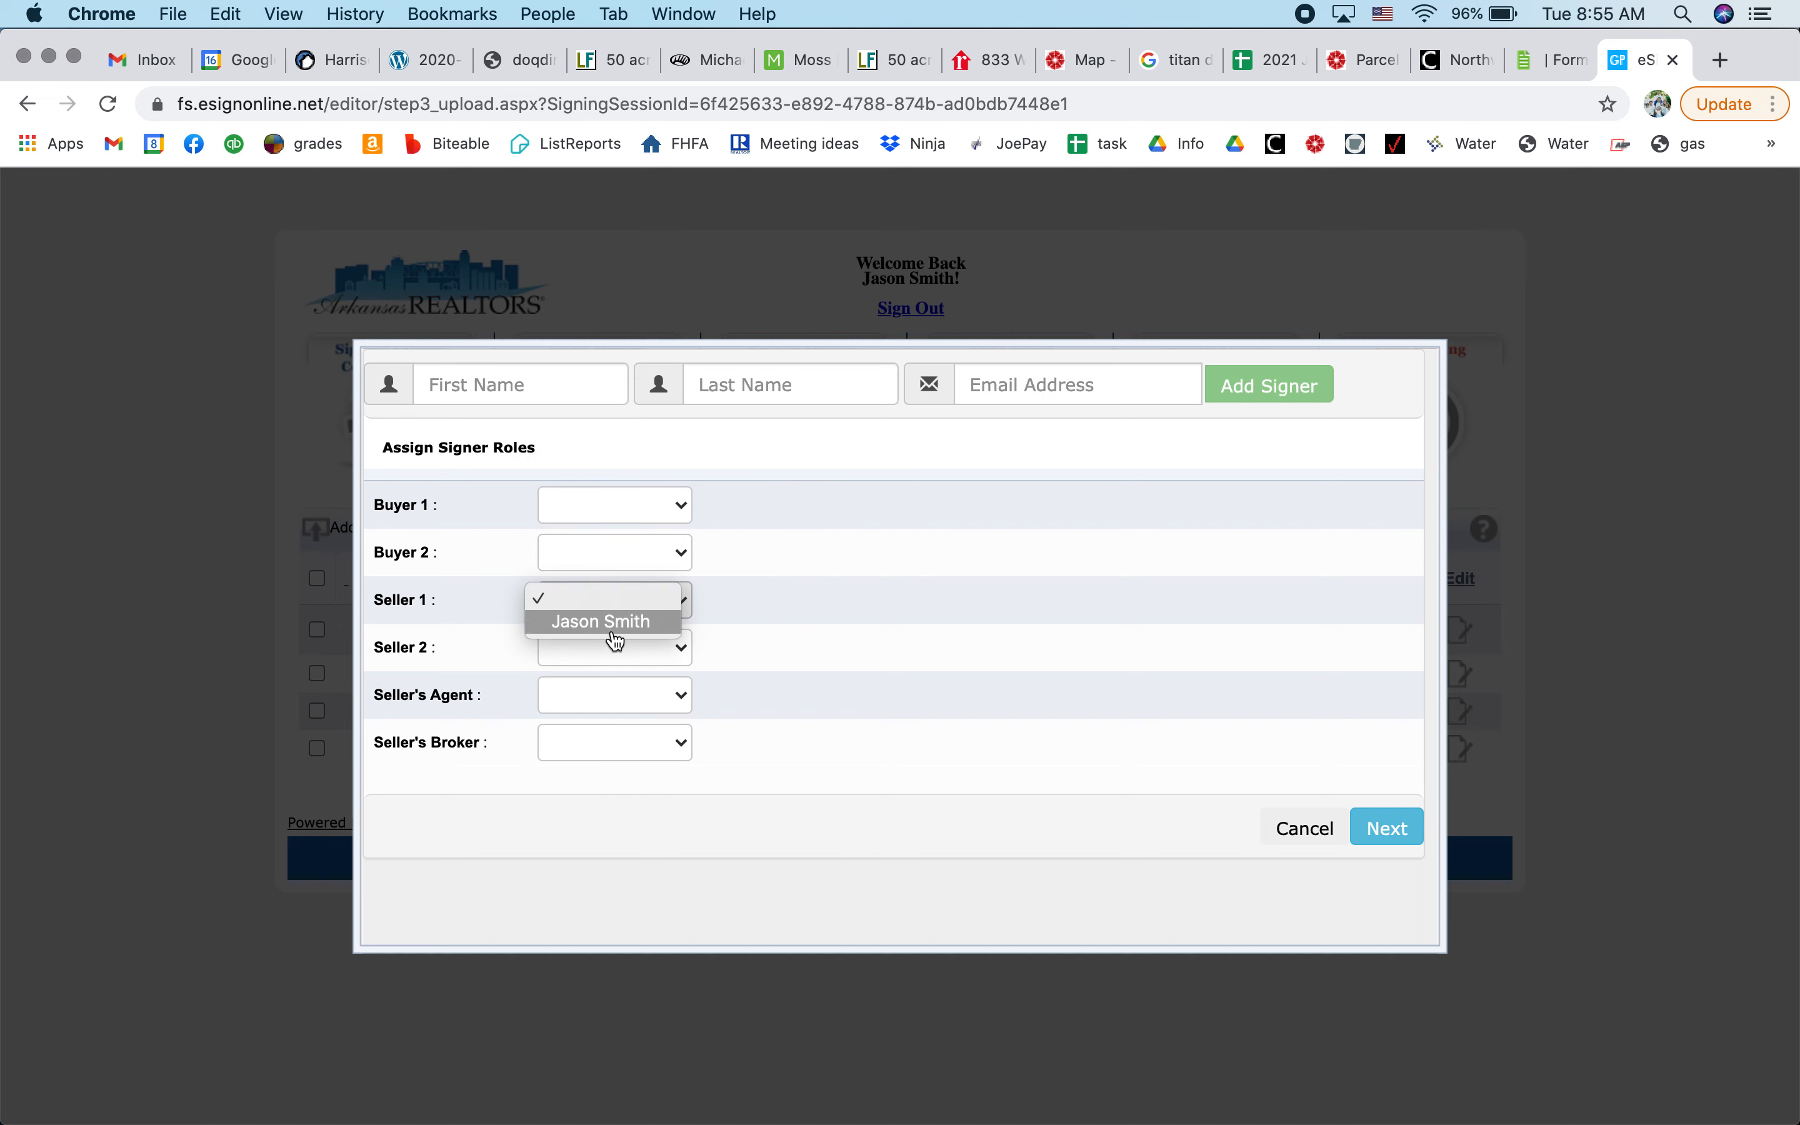
{"action": "left_click", "coordinate": [614, 625]}
{"action": "left_click", "coordinate": [575, 646]}
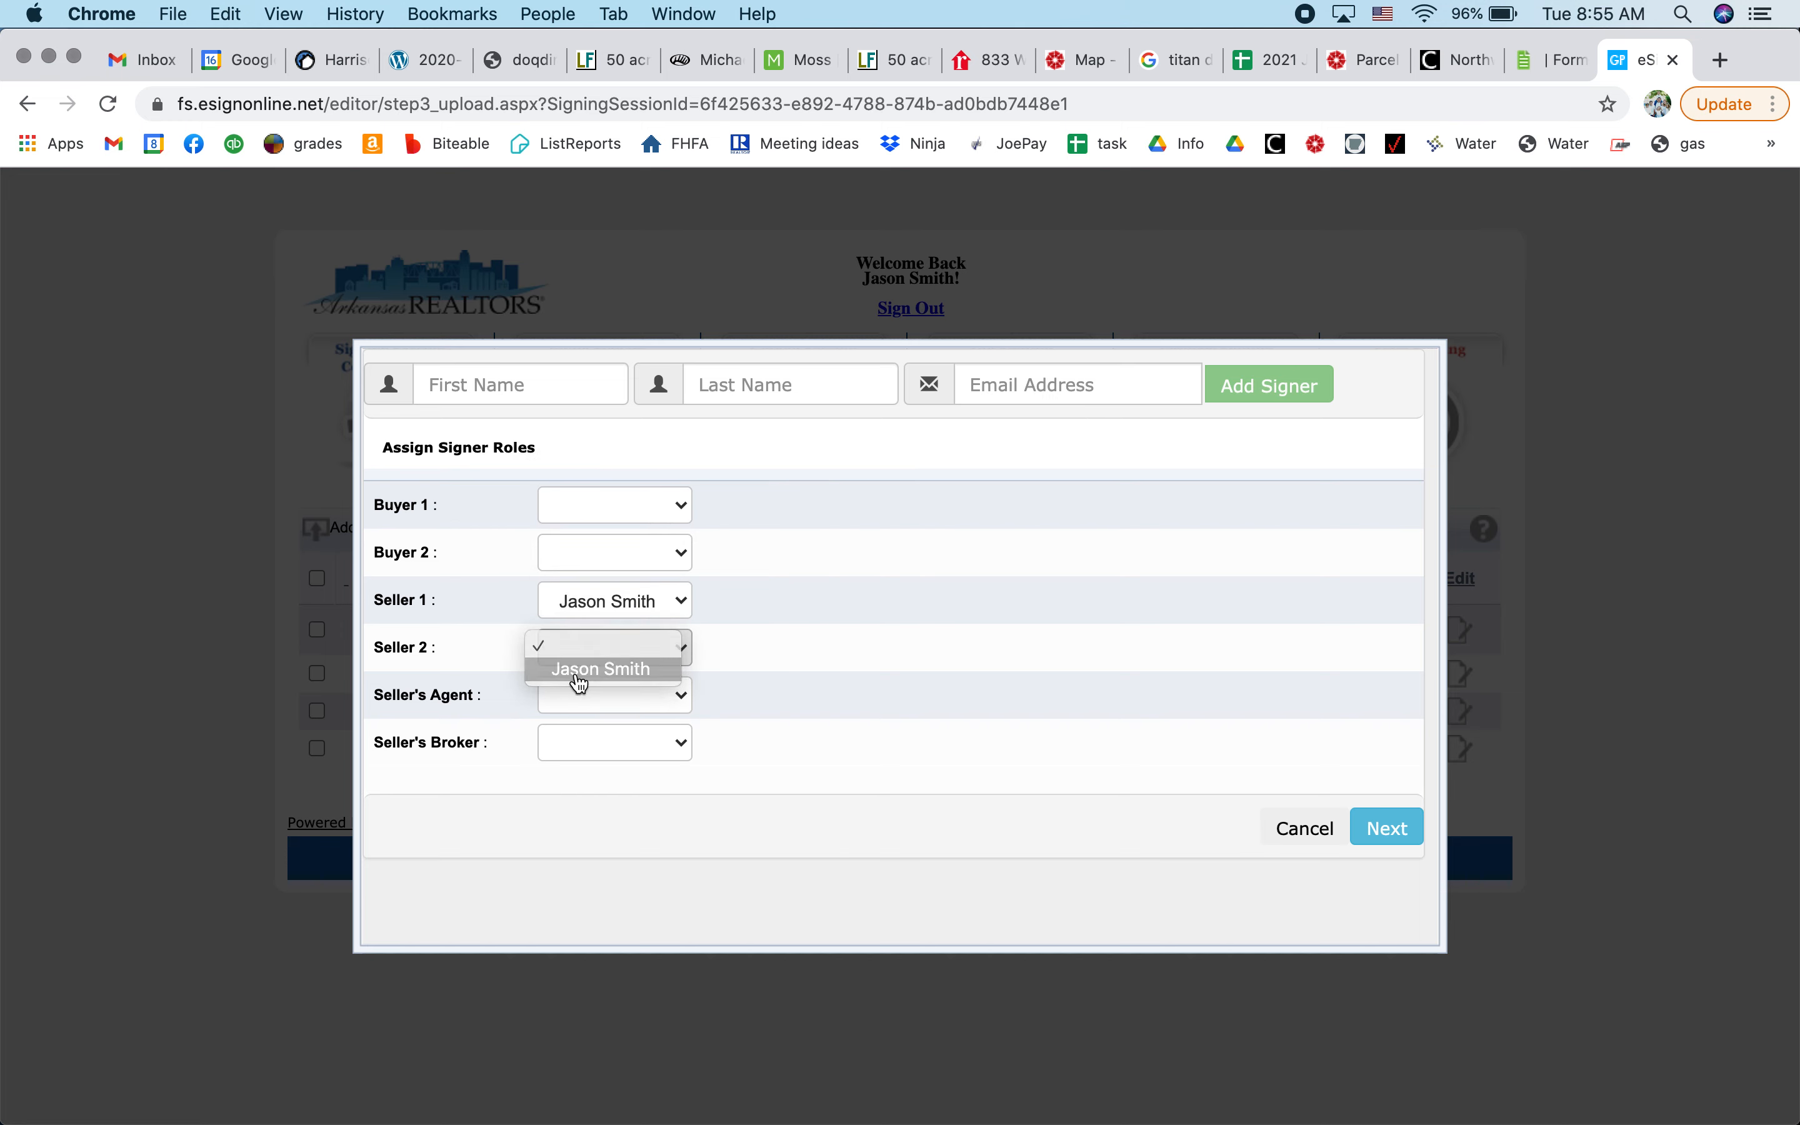
{"action": "left_click", "coordinate": [575, 669]}
{"action": "left_click", "coordinate": [573, 695]}
{"action": "left_click", "coordinate": [575, 716]}
{"action": "left_click", "coordinate": [574, 747]}
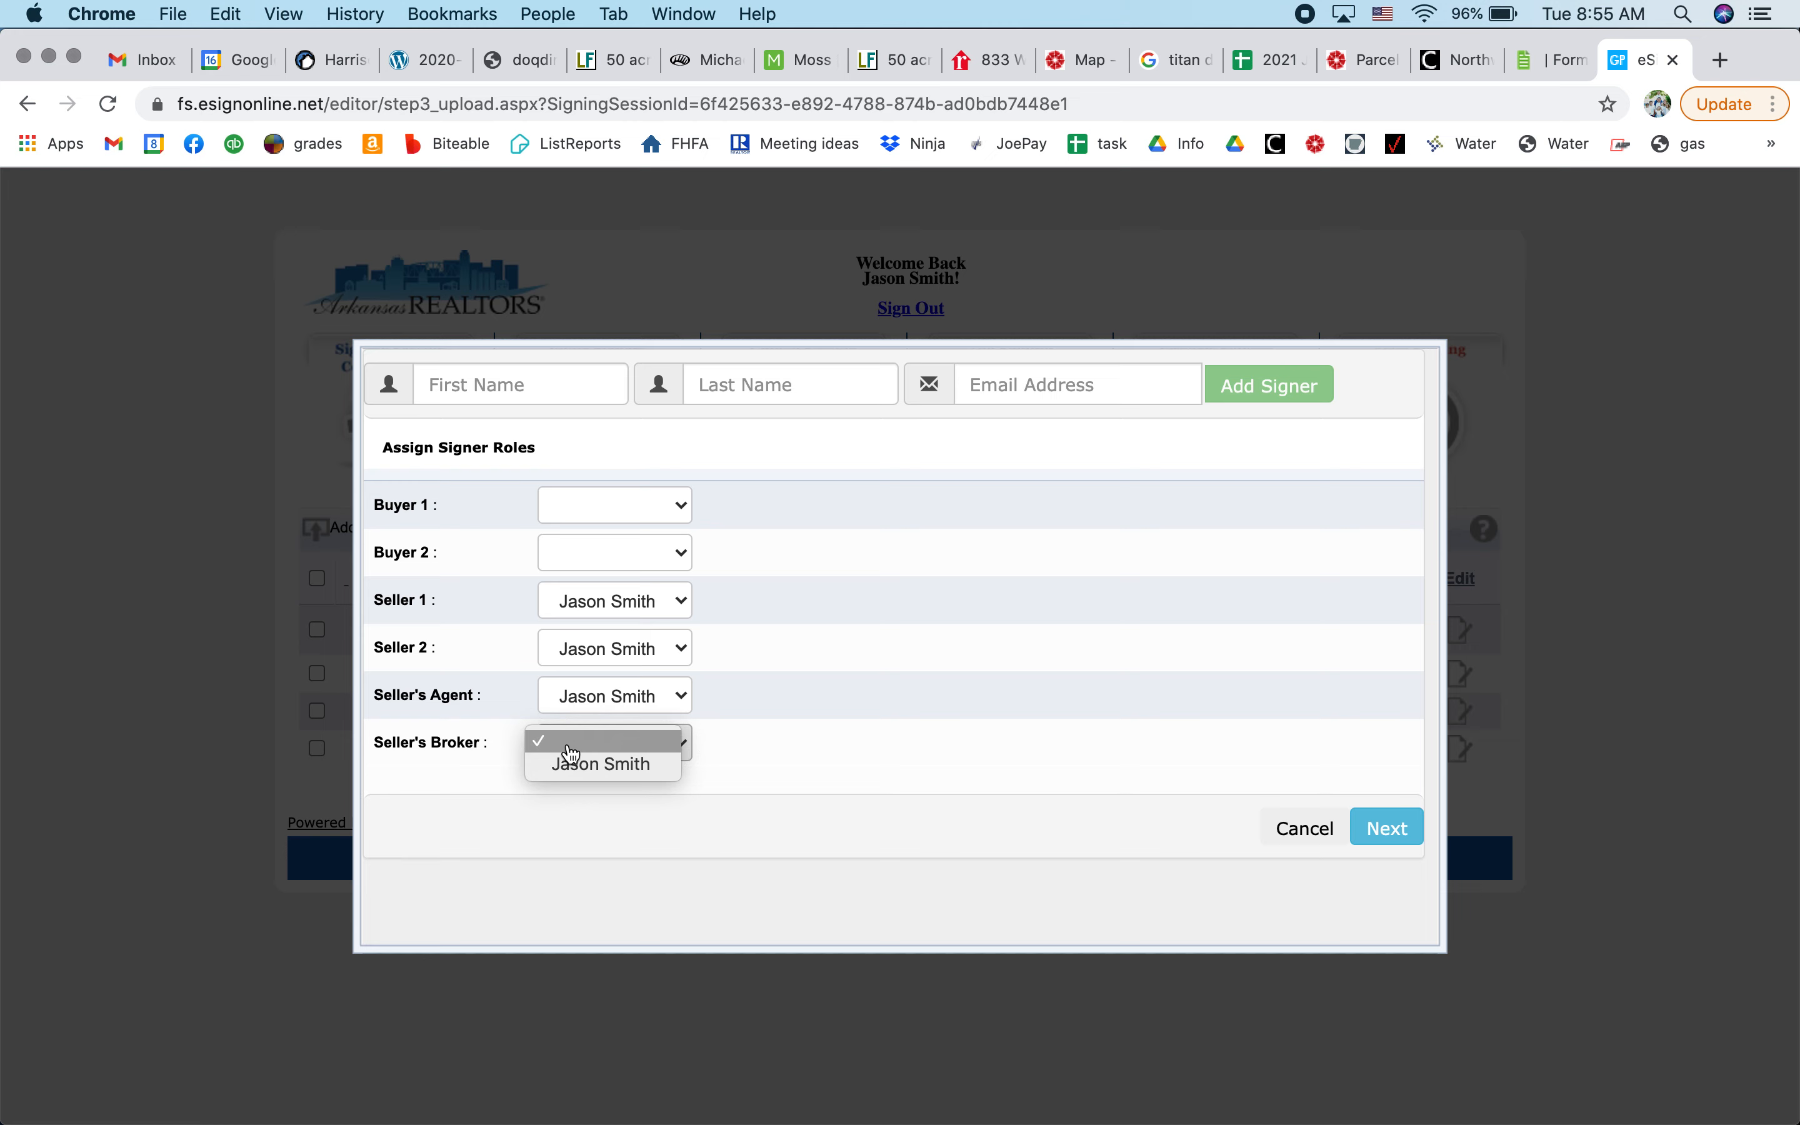
{"action": "left_click", "coordinate": [578, 766]}
{"action": "left_click", "coordinate": [1387, 829]}
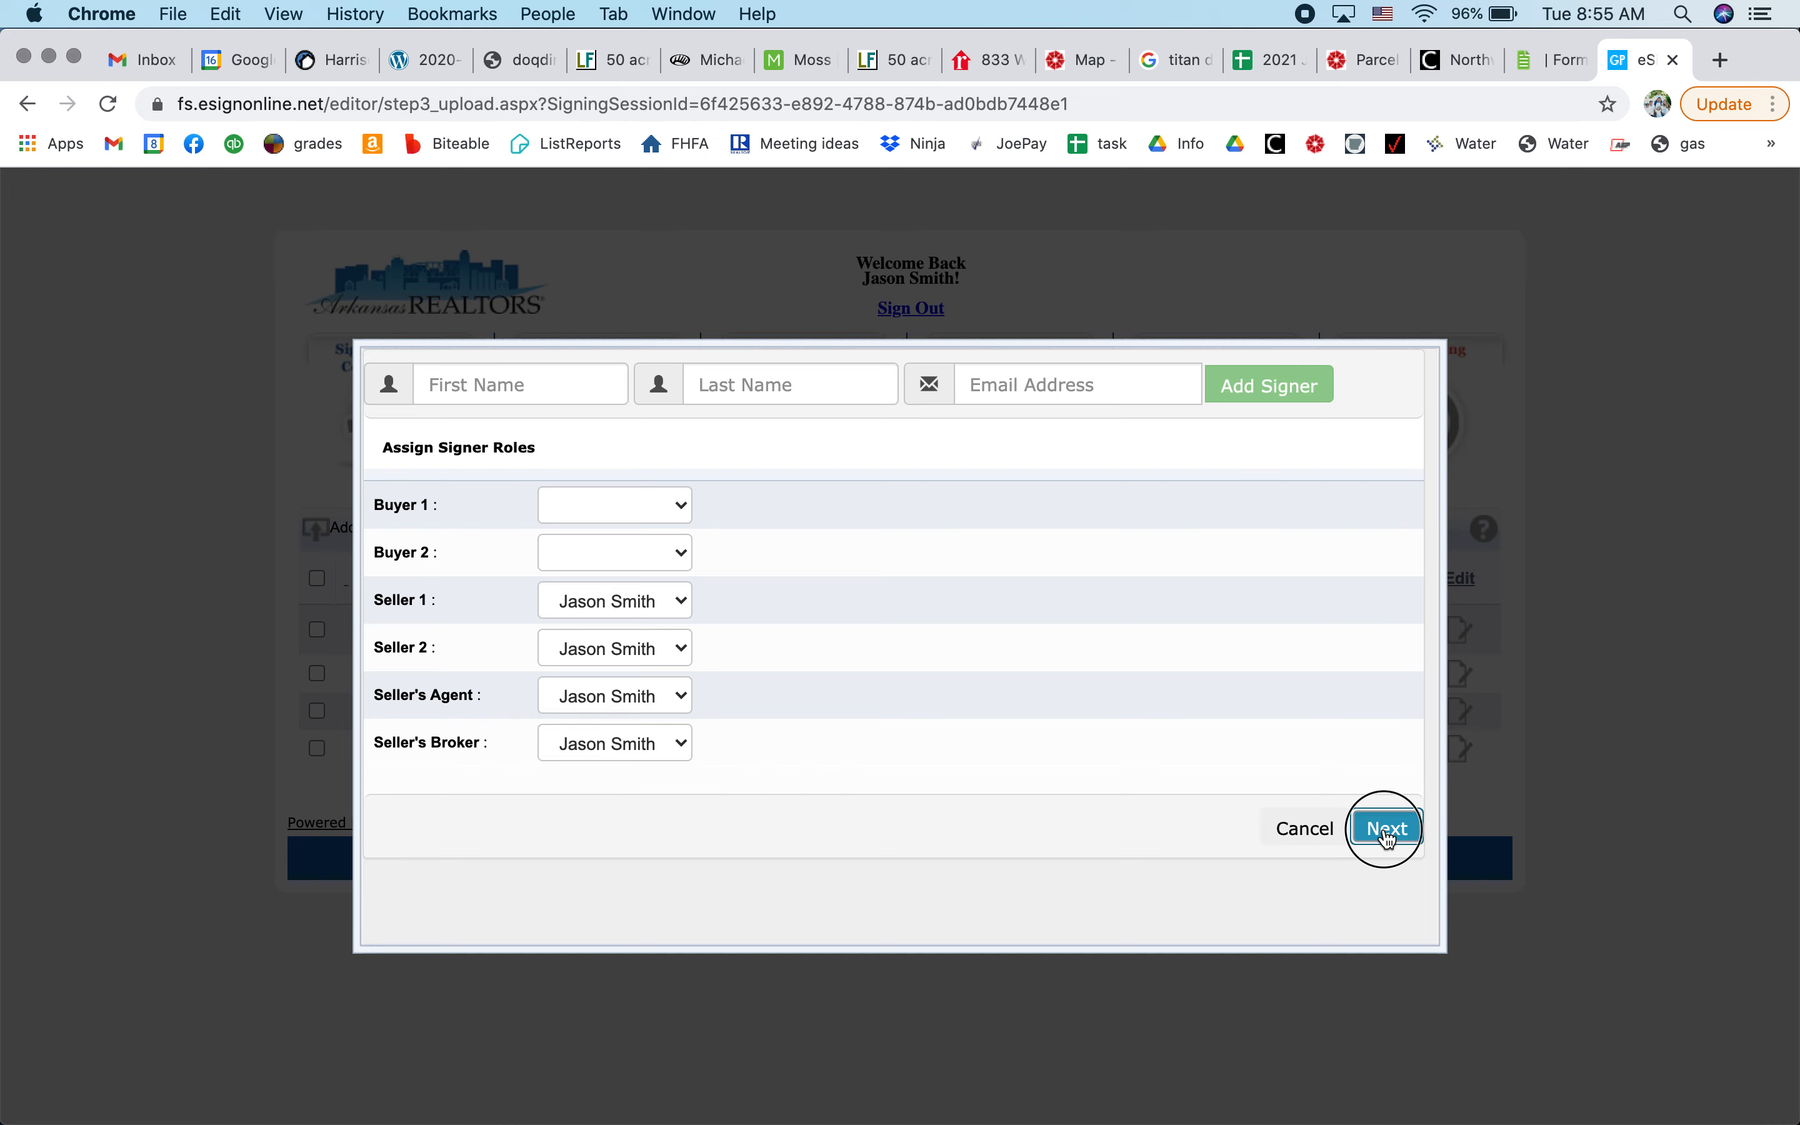
{"action": "left_click", "coordinate": [850, 564]}
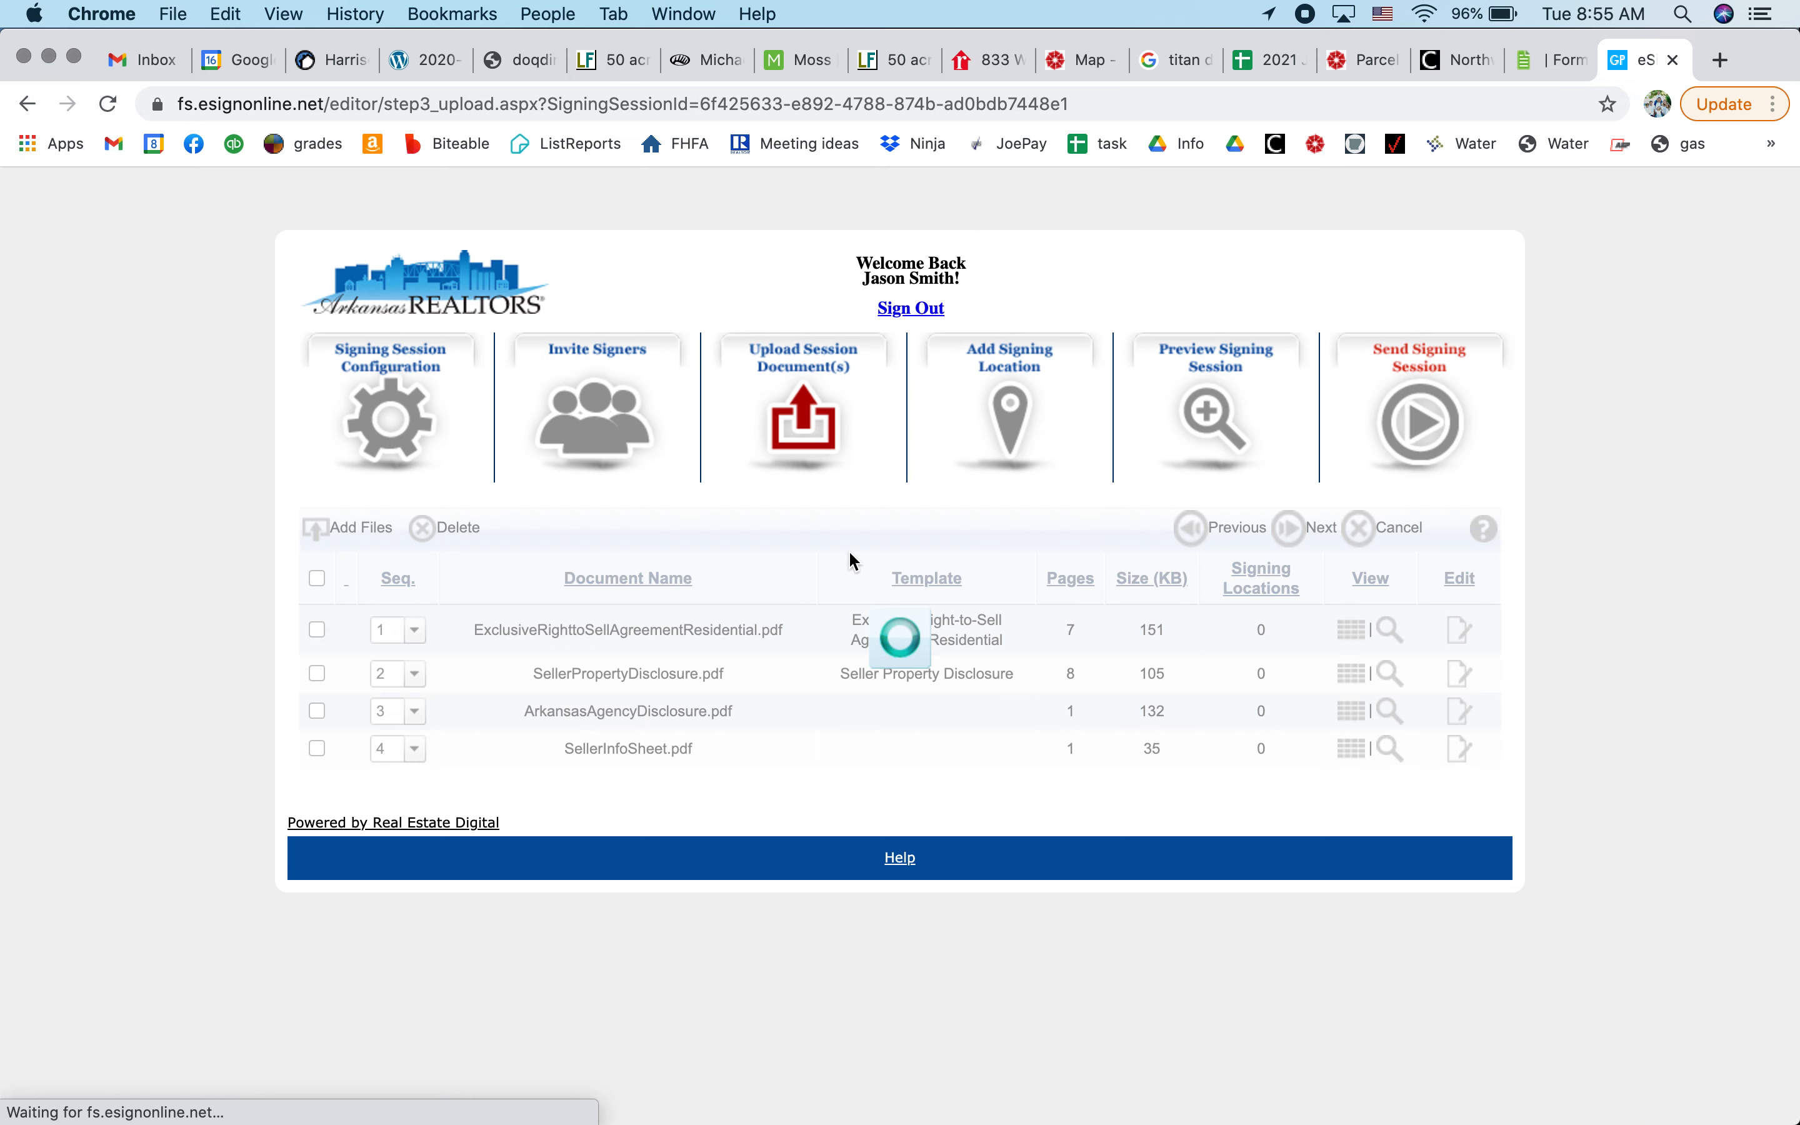
{"action": "left_click", "coordinate": [1292, 536]}
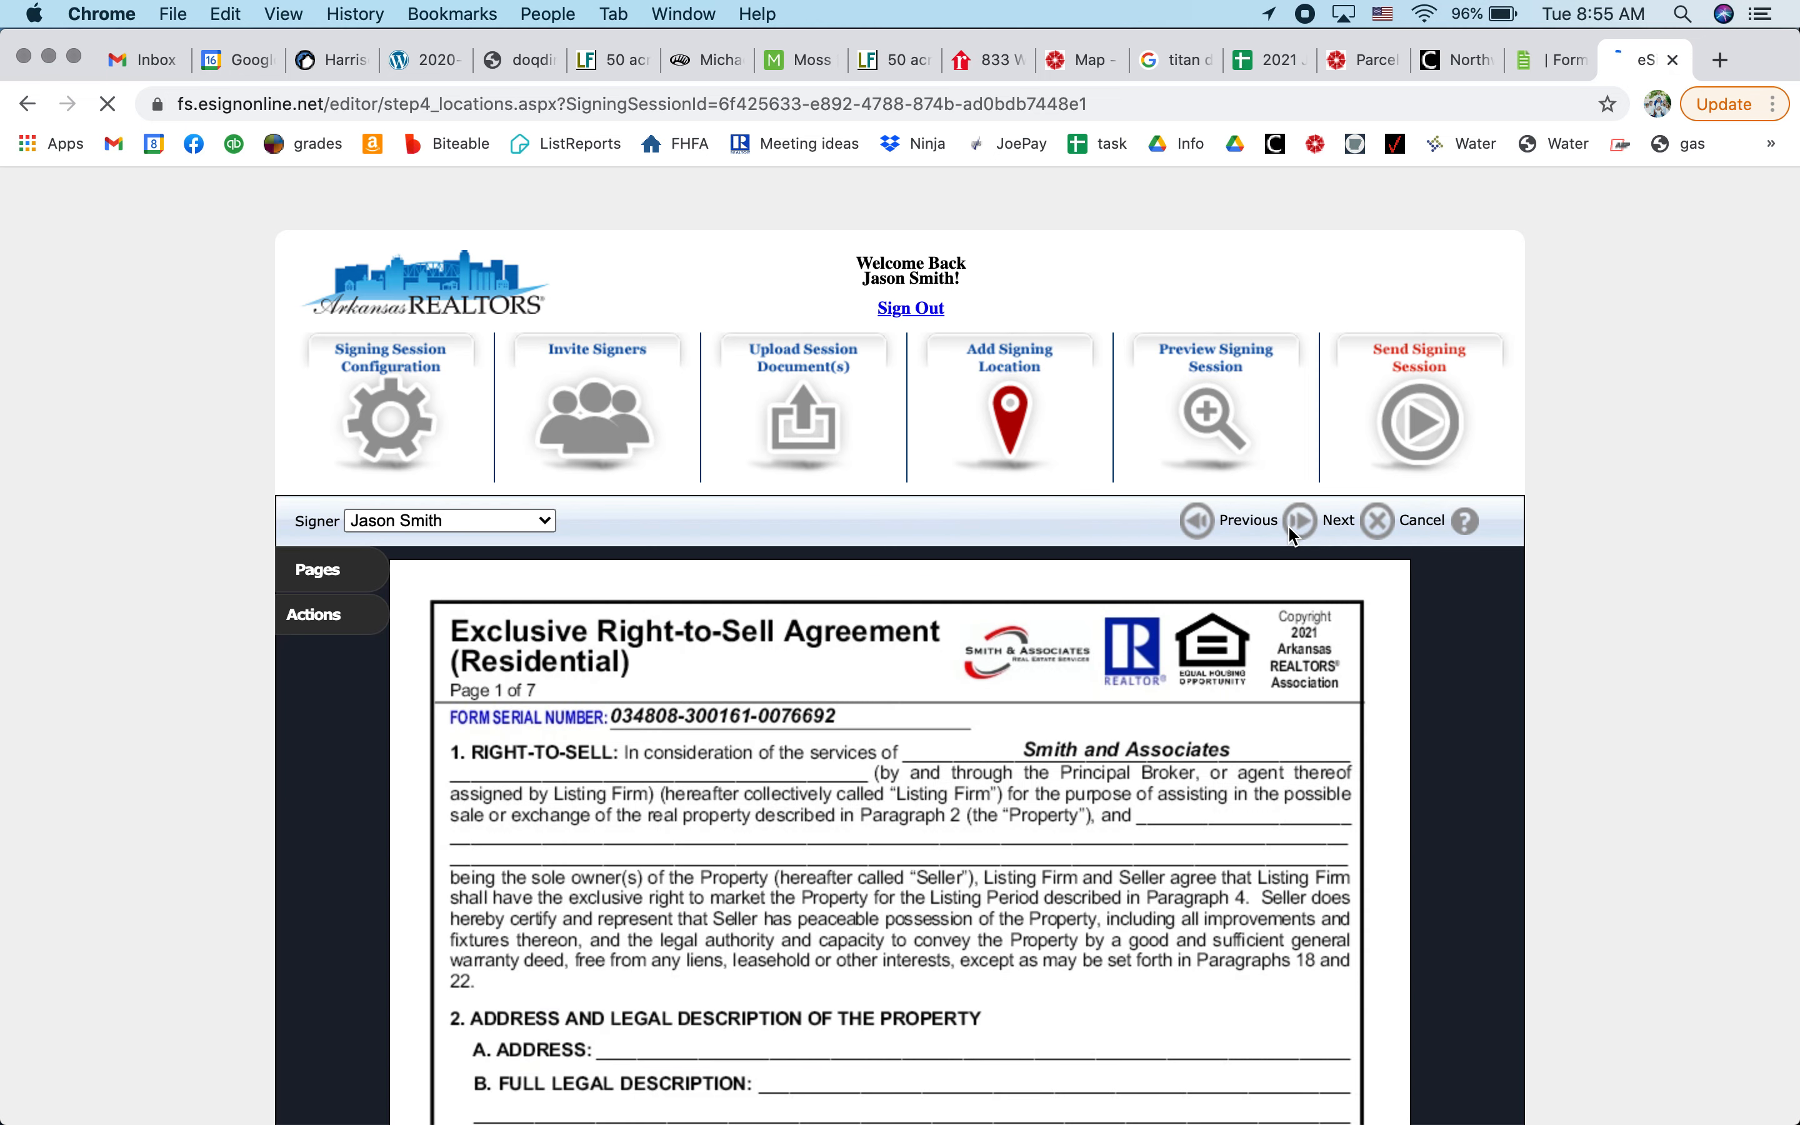
- Add a Date/Time field above each of the two seller signature fields on page 7 of the Exclusive Right-to-Sell Agreement
{"action": "scroll", "coordinate": [944, 872], "scroll_direction": "down", "scroll_amount": 7}
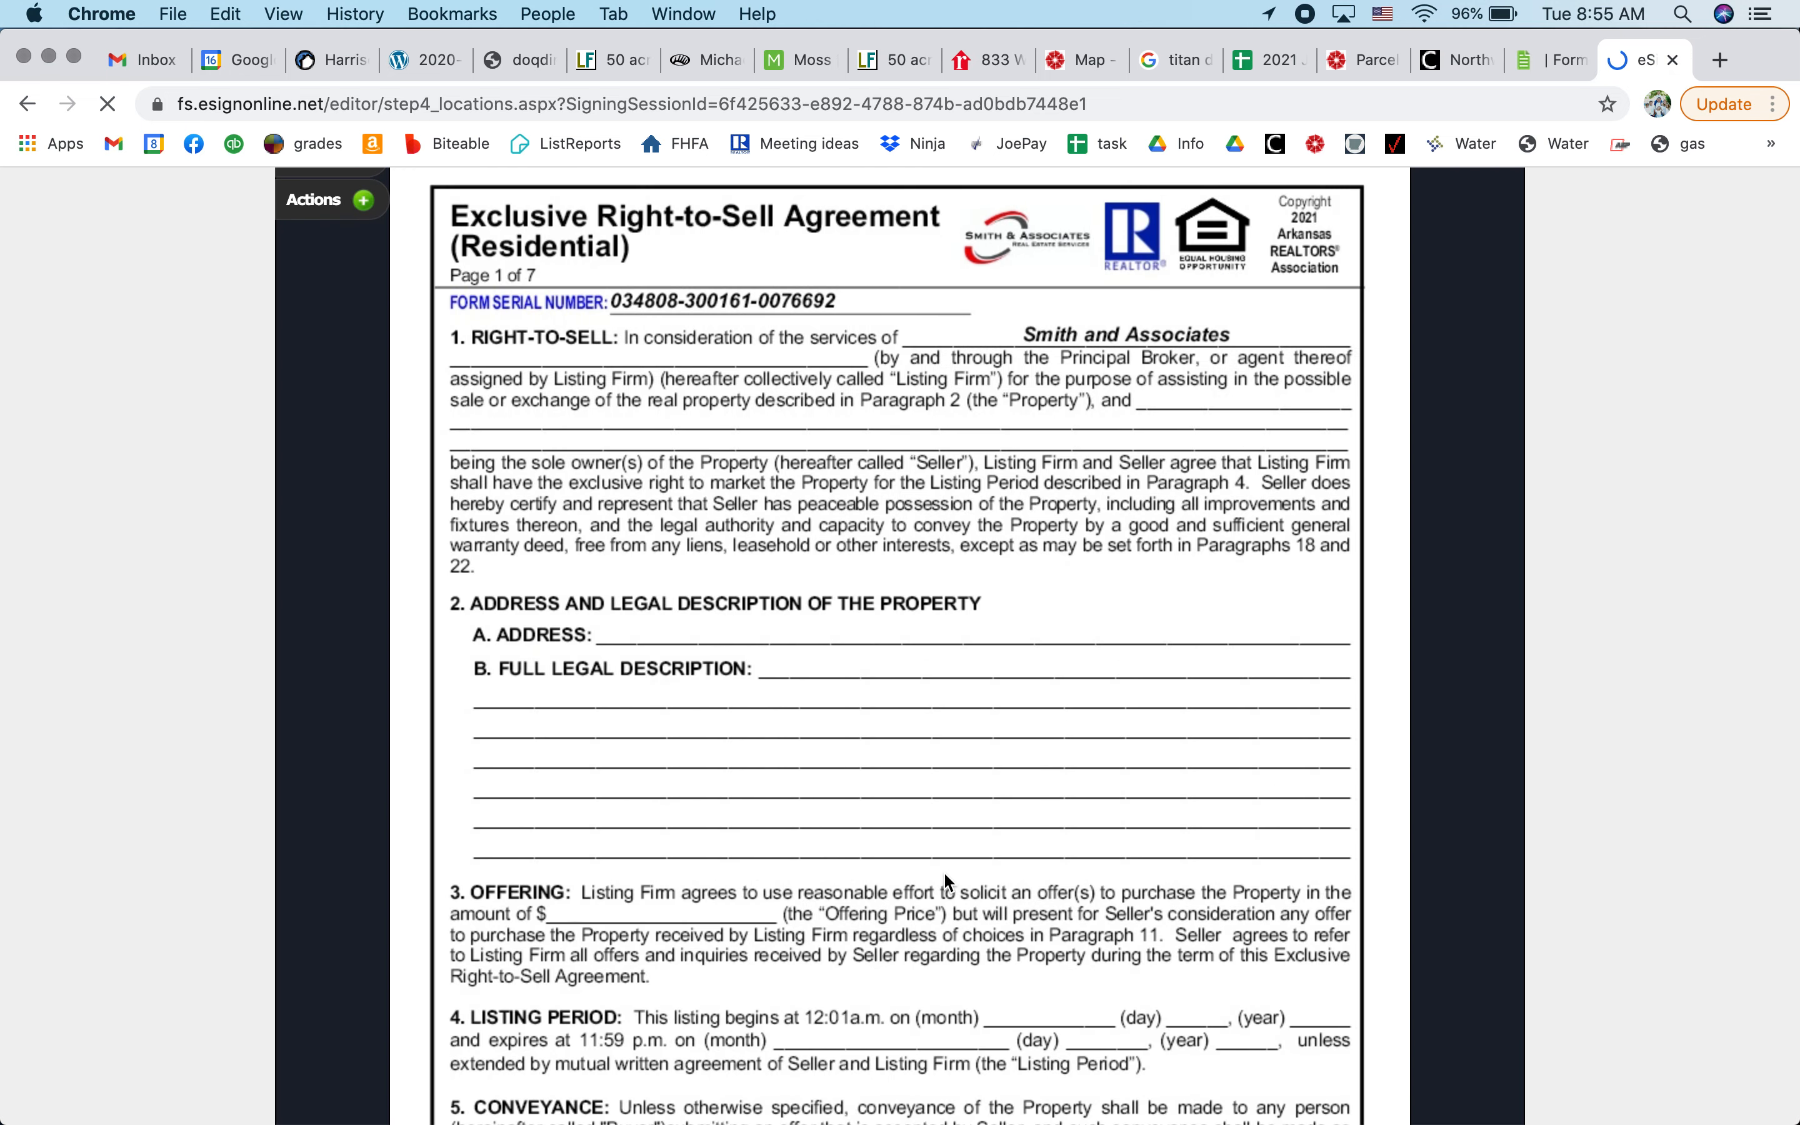
{"action": "scroll", "coordinate": [944, 880], "scroll_direction": "down", "scroll_amount": 1}
{"action": "scroll", "coordinate": [944, 871], "scroll_direction": "down", "scroll_amount": 20}
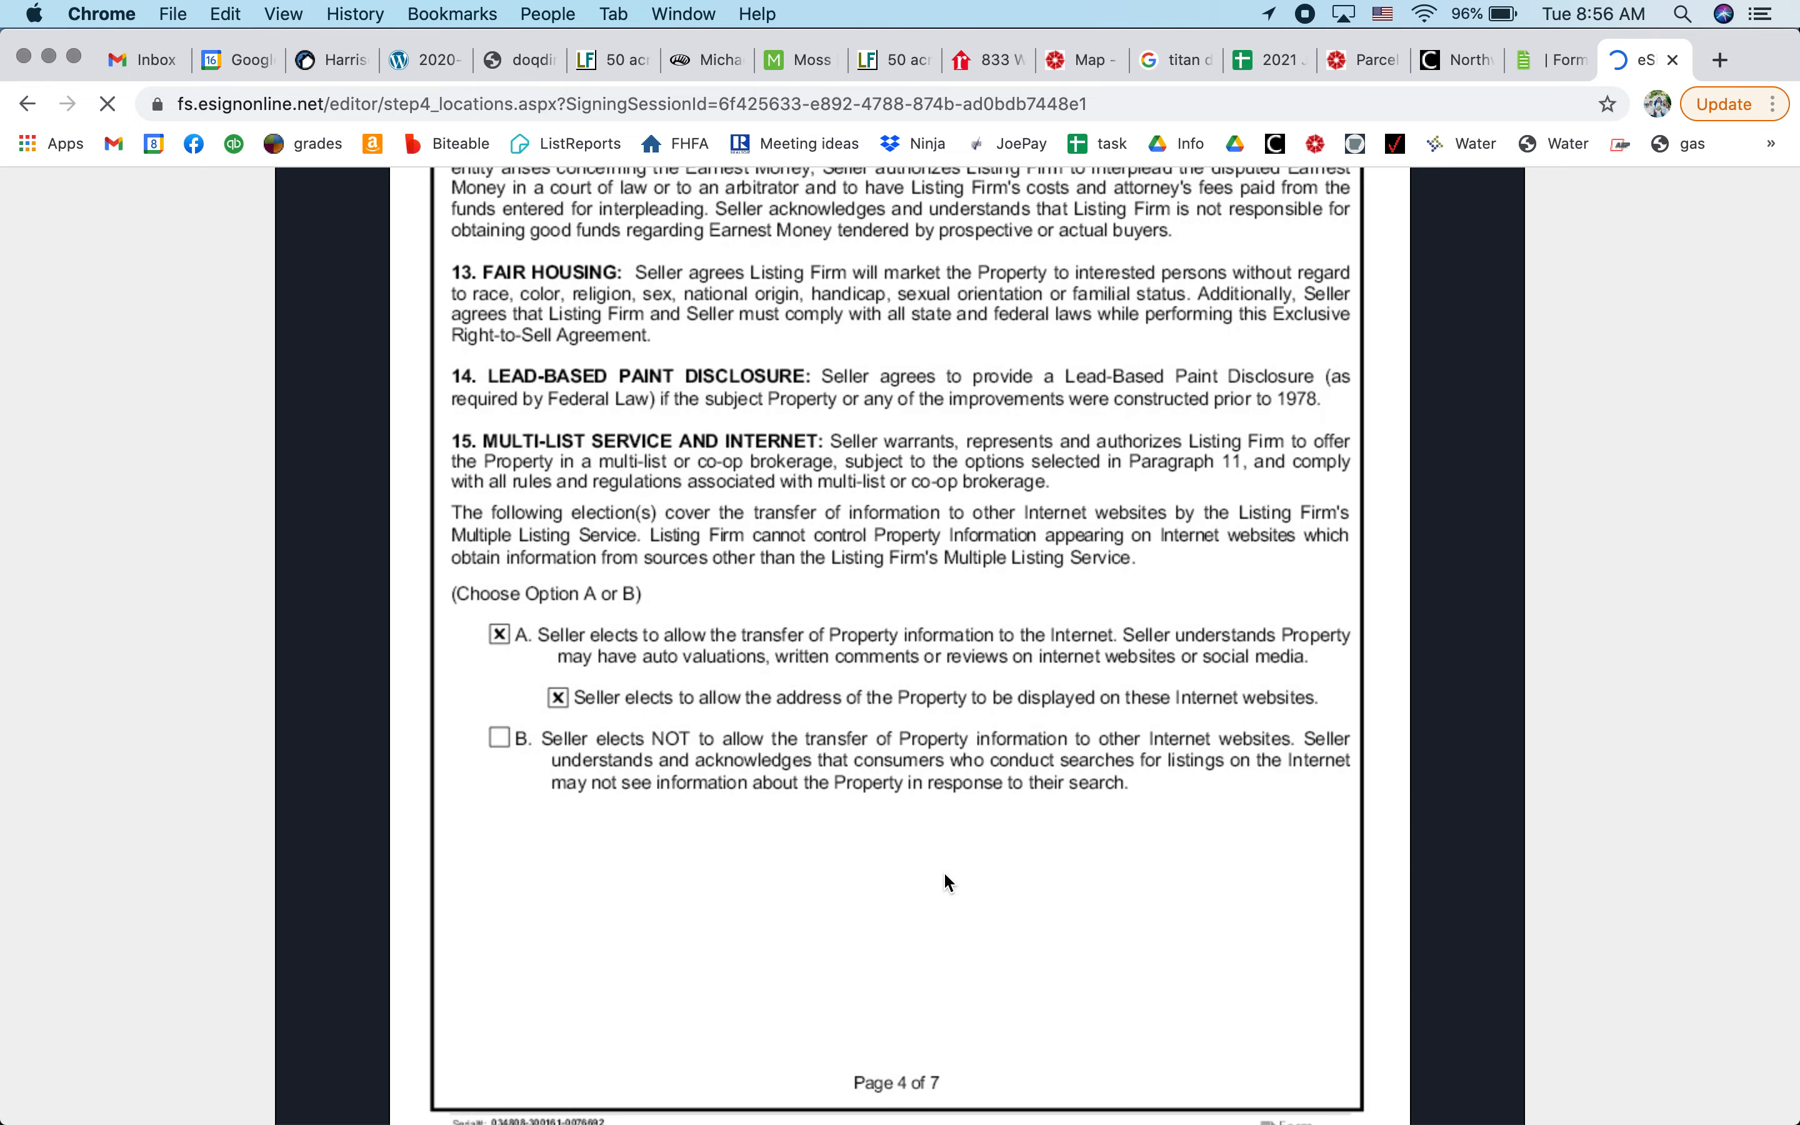
{"action": "scroll", "coordinate": [944, 872], "scroll_direction": "down", "scroll_amount": 20}
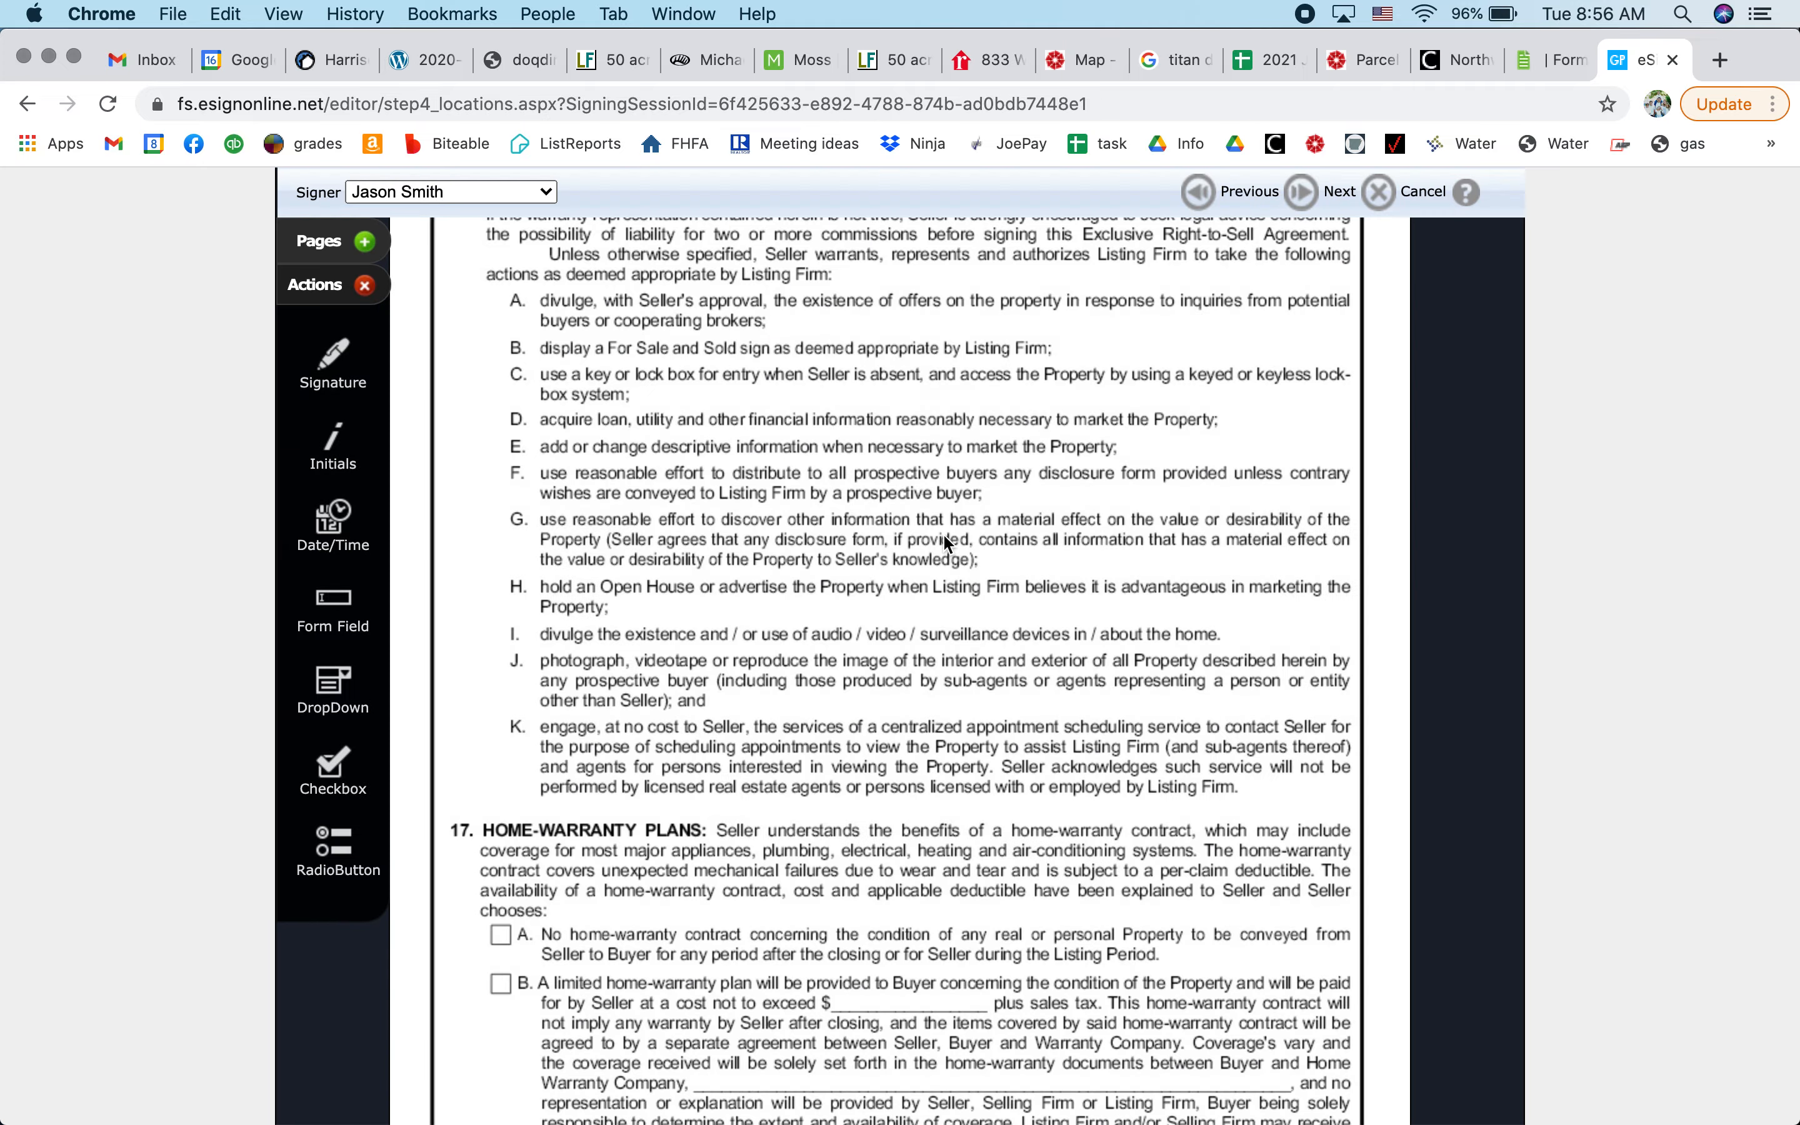
{"action": "scroll", "coordinate": [944, 536], "scroll_direction": "down", "scroll_amount": 20}
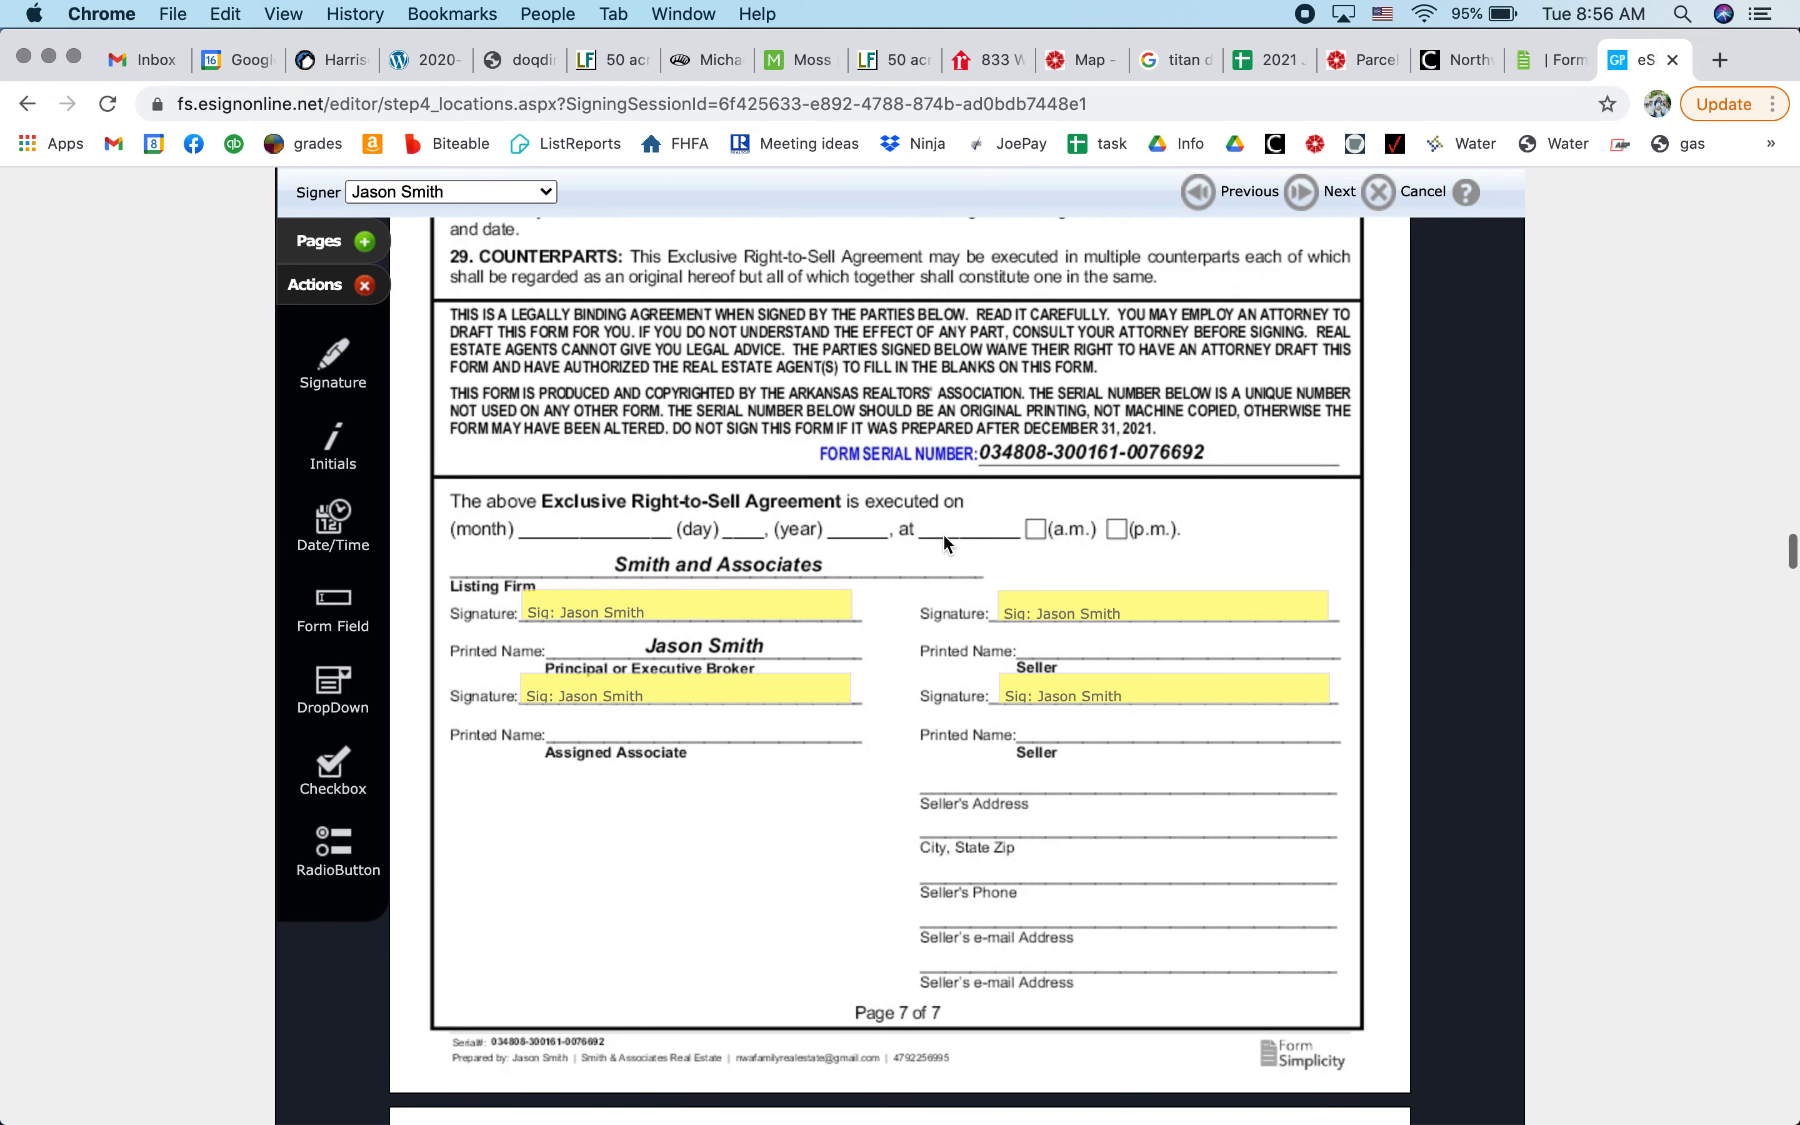
{"action": "left_click", "coordinate": [1060, 616]}
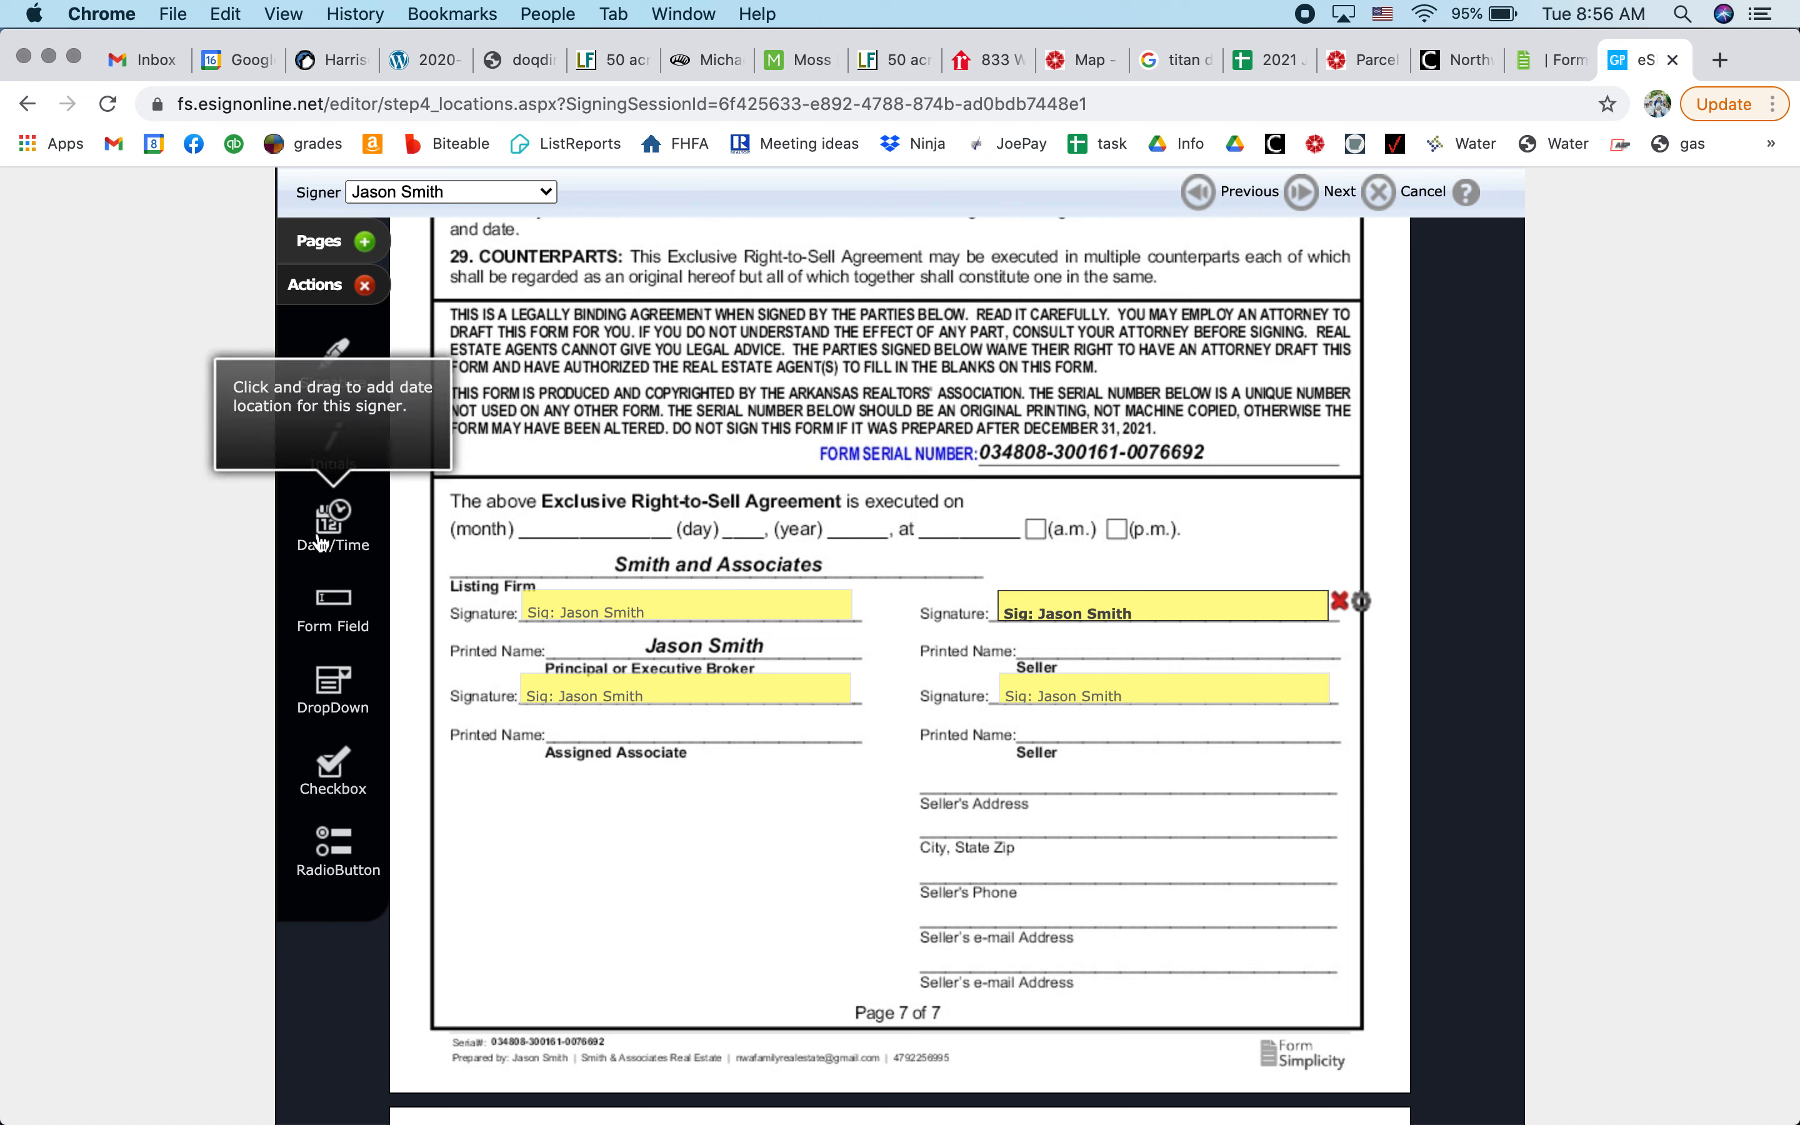
{"action": "mouse_move", "coordinate": [319, 542]}
{"action": "left_mouse_down"}
{"action": "mouse_move", "coordinate": [302, 515]}
{"action": "mouse_move", "coordinate": [1270, 574]}
{"action": "mouse_move", "coordinate": [1221, 588]}
{"action": "left_mouse_up"}
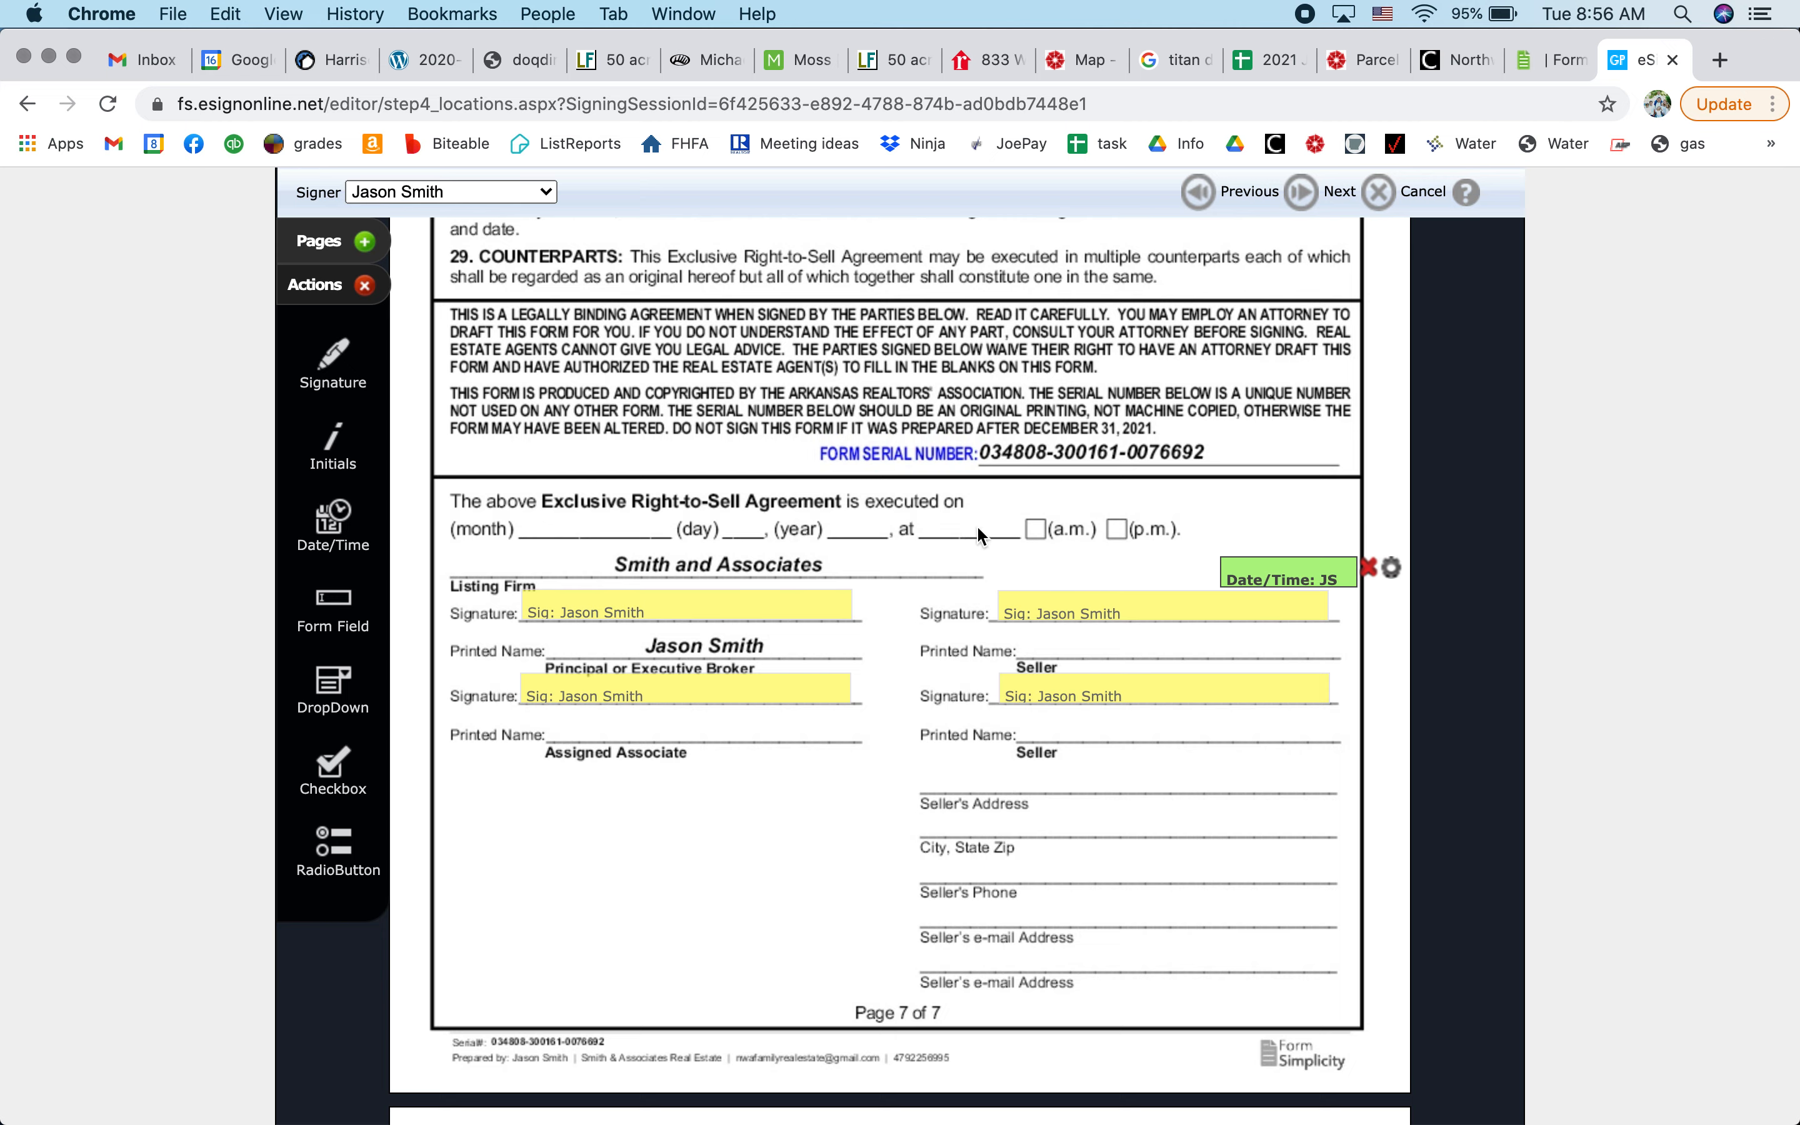
{"action": "left_click", "coordinate": [1125, 704]}
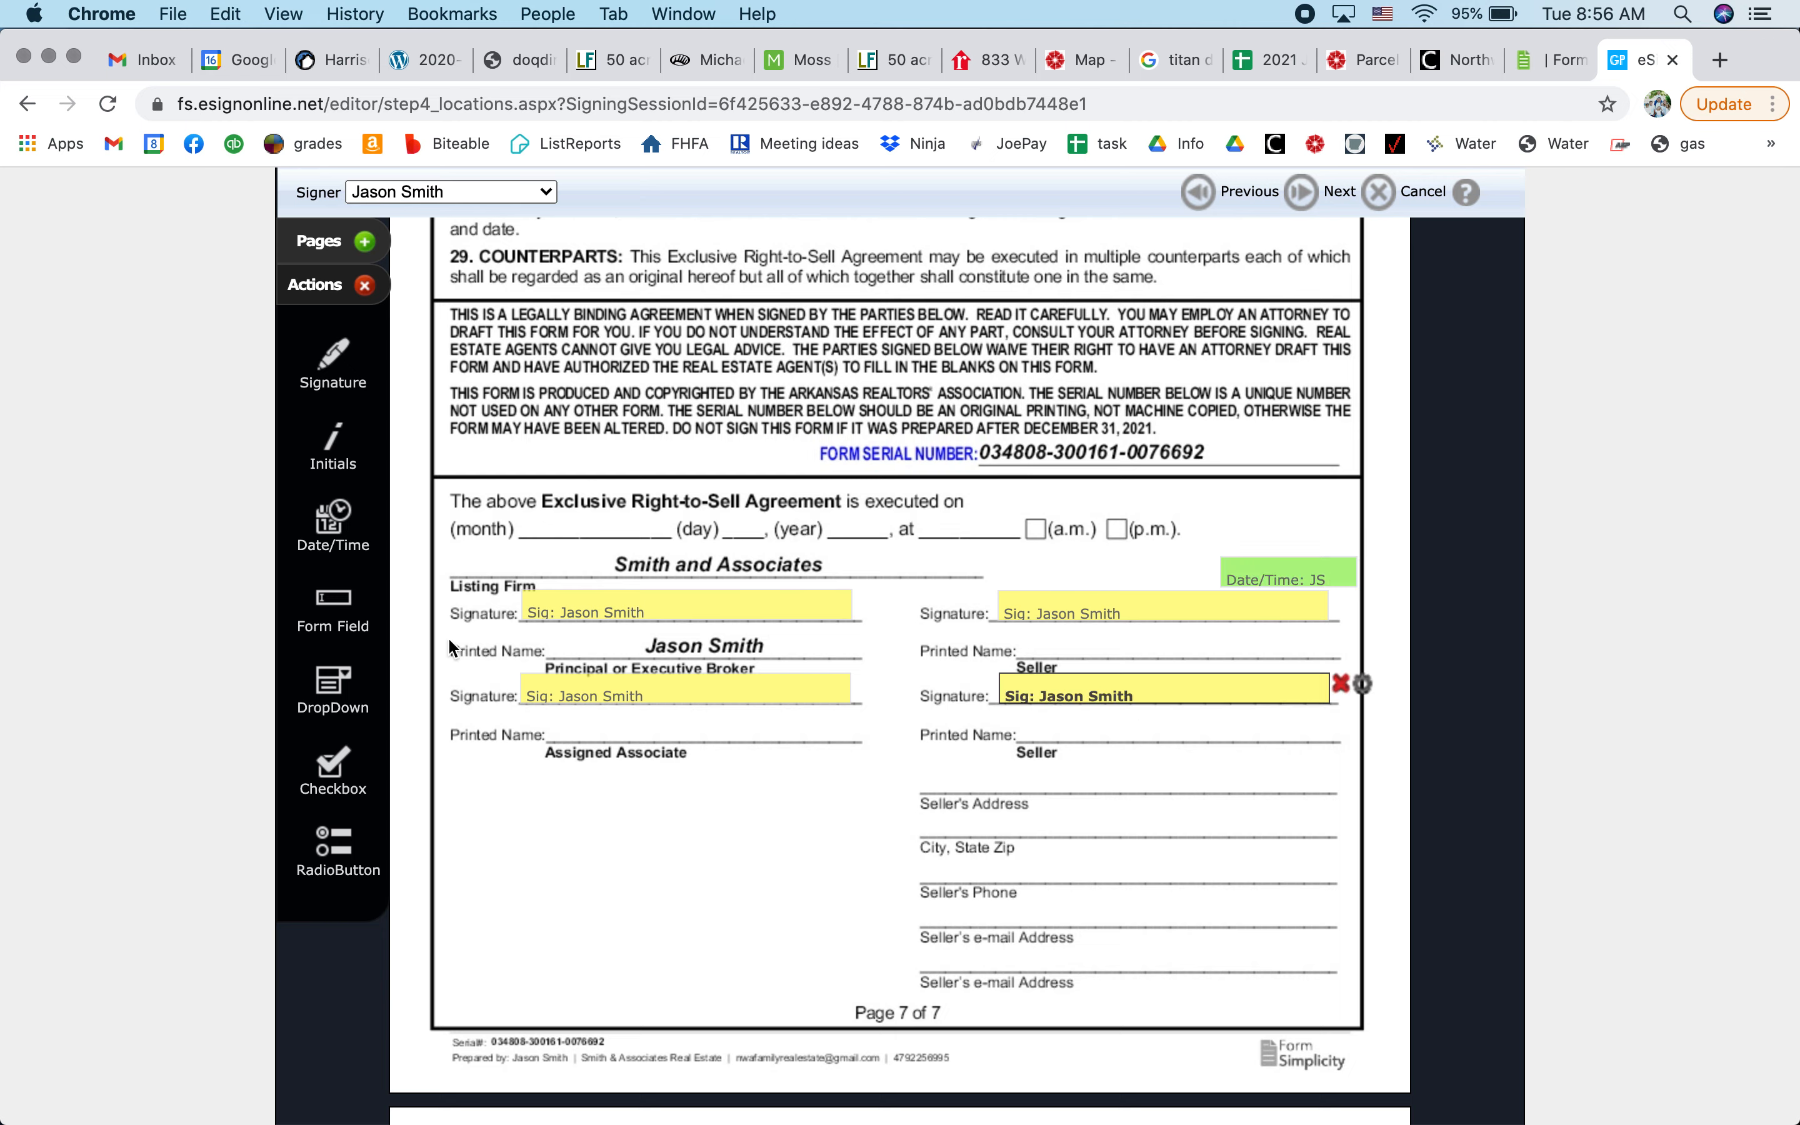
{"action": "mouse_move", "coordinate": [326, 524]}
{"action": "left_mouse_down"}
{"action": "mouse_move", "coordinate": [1226, 655]}
{"action": "mouse_move", "coordinate": [1220, 669]}
{"action": "left_mouse_up"}
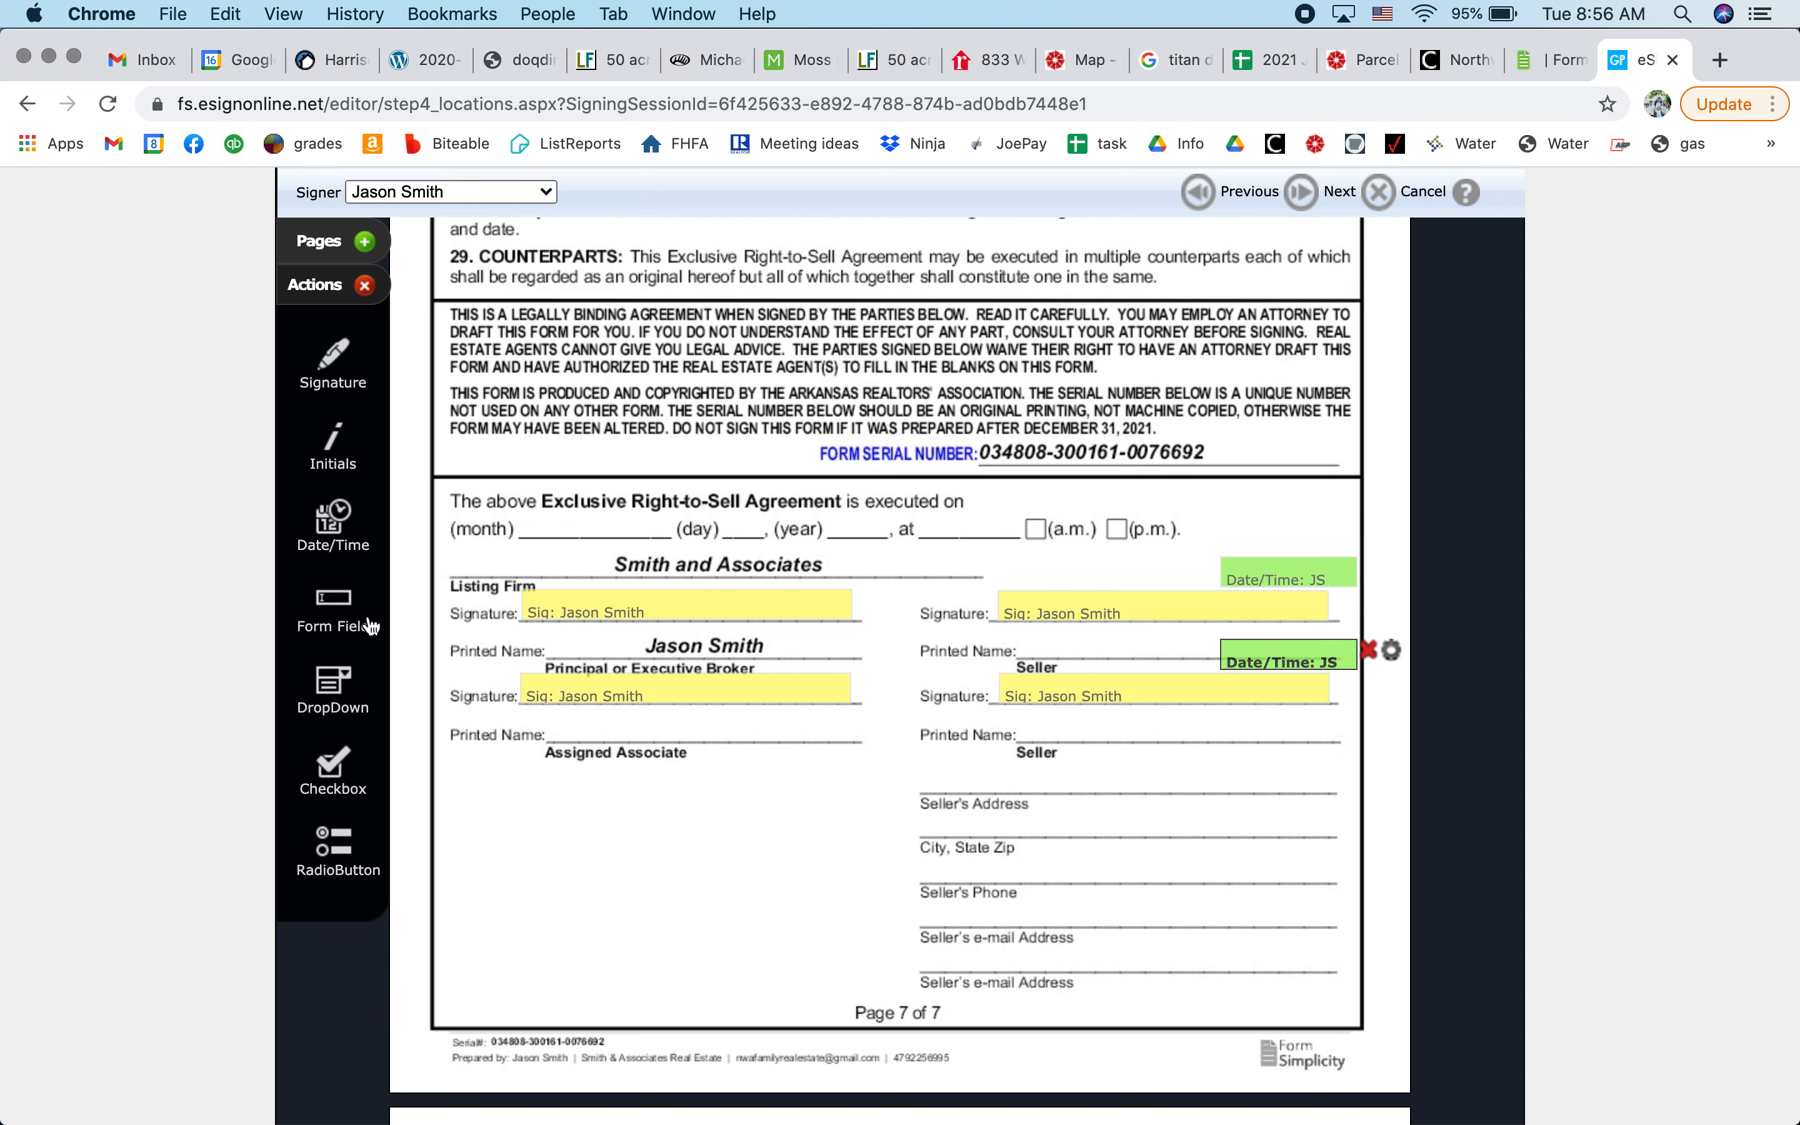
- Add form fields on the Seller's Address and City, State Zip lines and widen both to span their lines
{"action": "left_click_drag", "start_coordinate": [342, 612], "coordinate": [935, 792]}
{"action": "left_click_drag", "start_coordinate": [333, 607], "coordinate": [926, 838]}
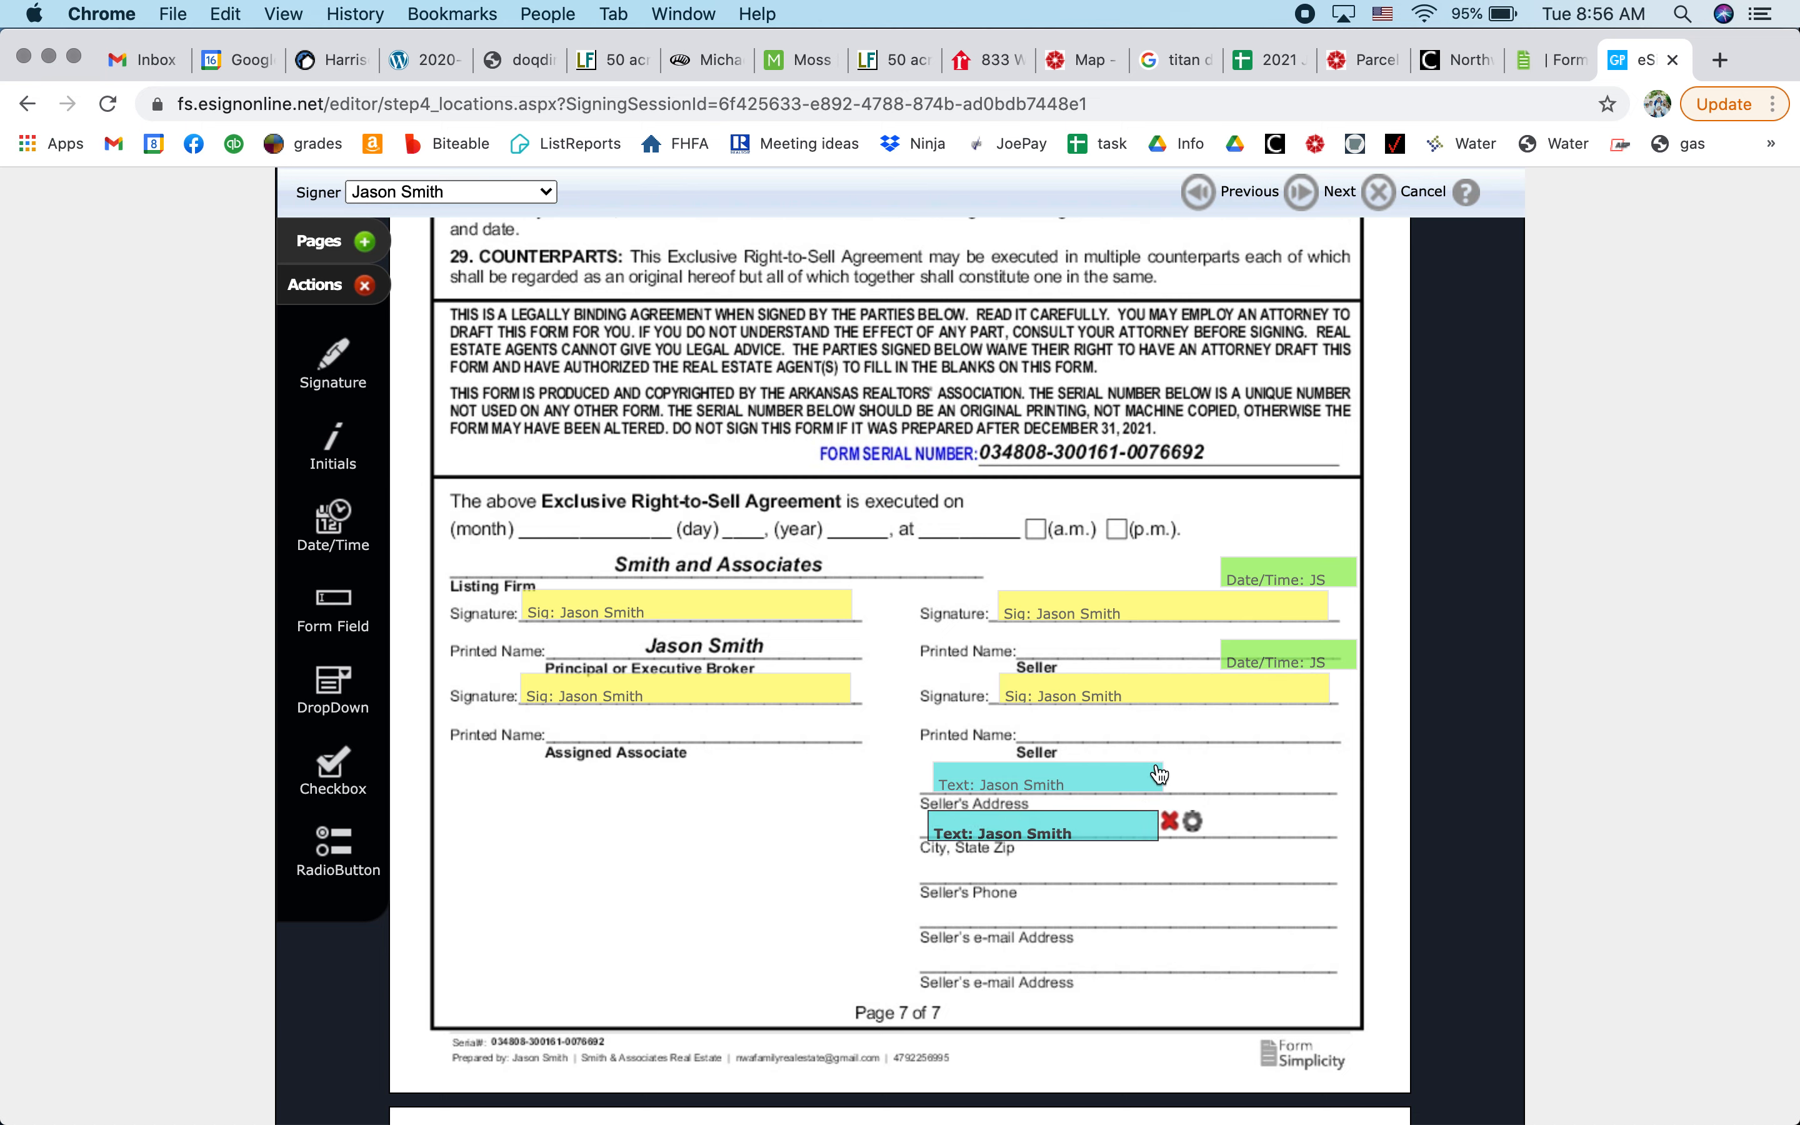
{"action": "left_click_drag", "start_coordinate": [1163, 774], "coordinate": [1332, 782]}
{"action": "left_click_drag", "start_coordinate": [1158, 826], "coordinate": [1322, 833]}
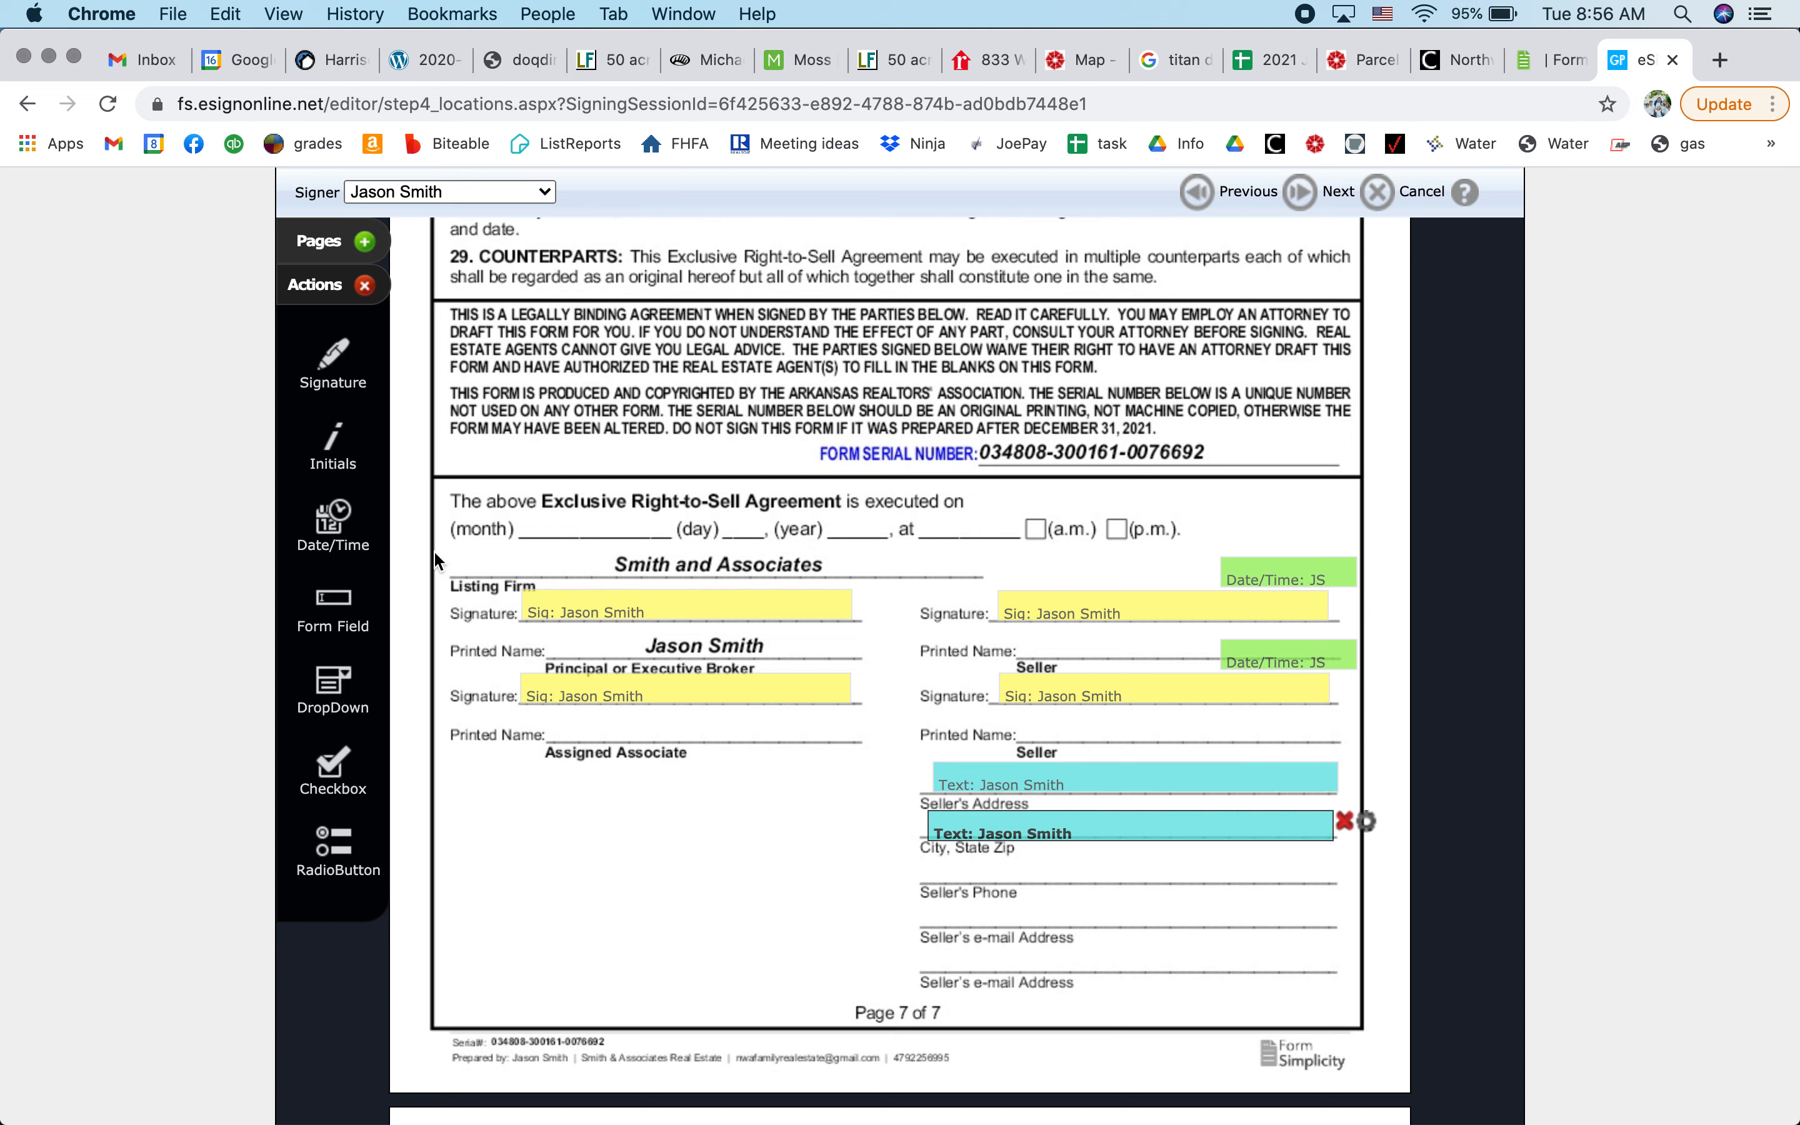
- Add form fields for the Seller's Phone, first Seller's e-mail Address and Assigned Associate's printed name, widening the e-mail field to span its line
{"action": "left_click_drag", "start_coordinate": [333, 602], "coordinate": [926, 882]}
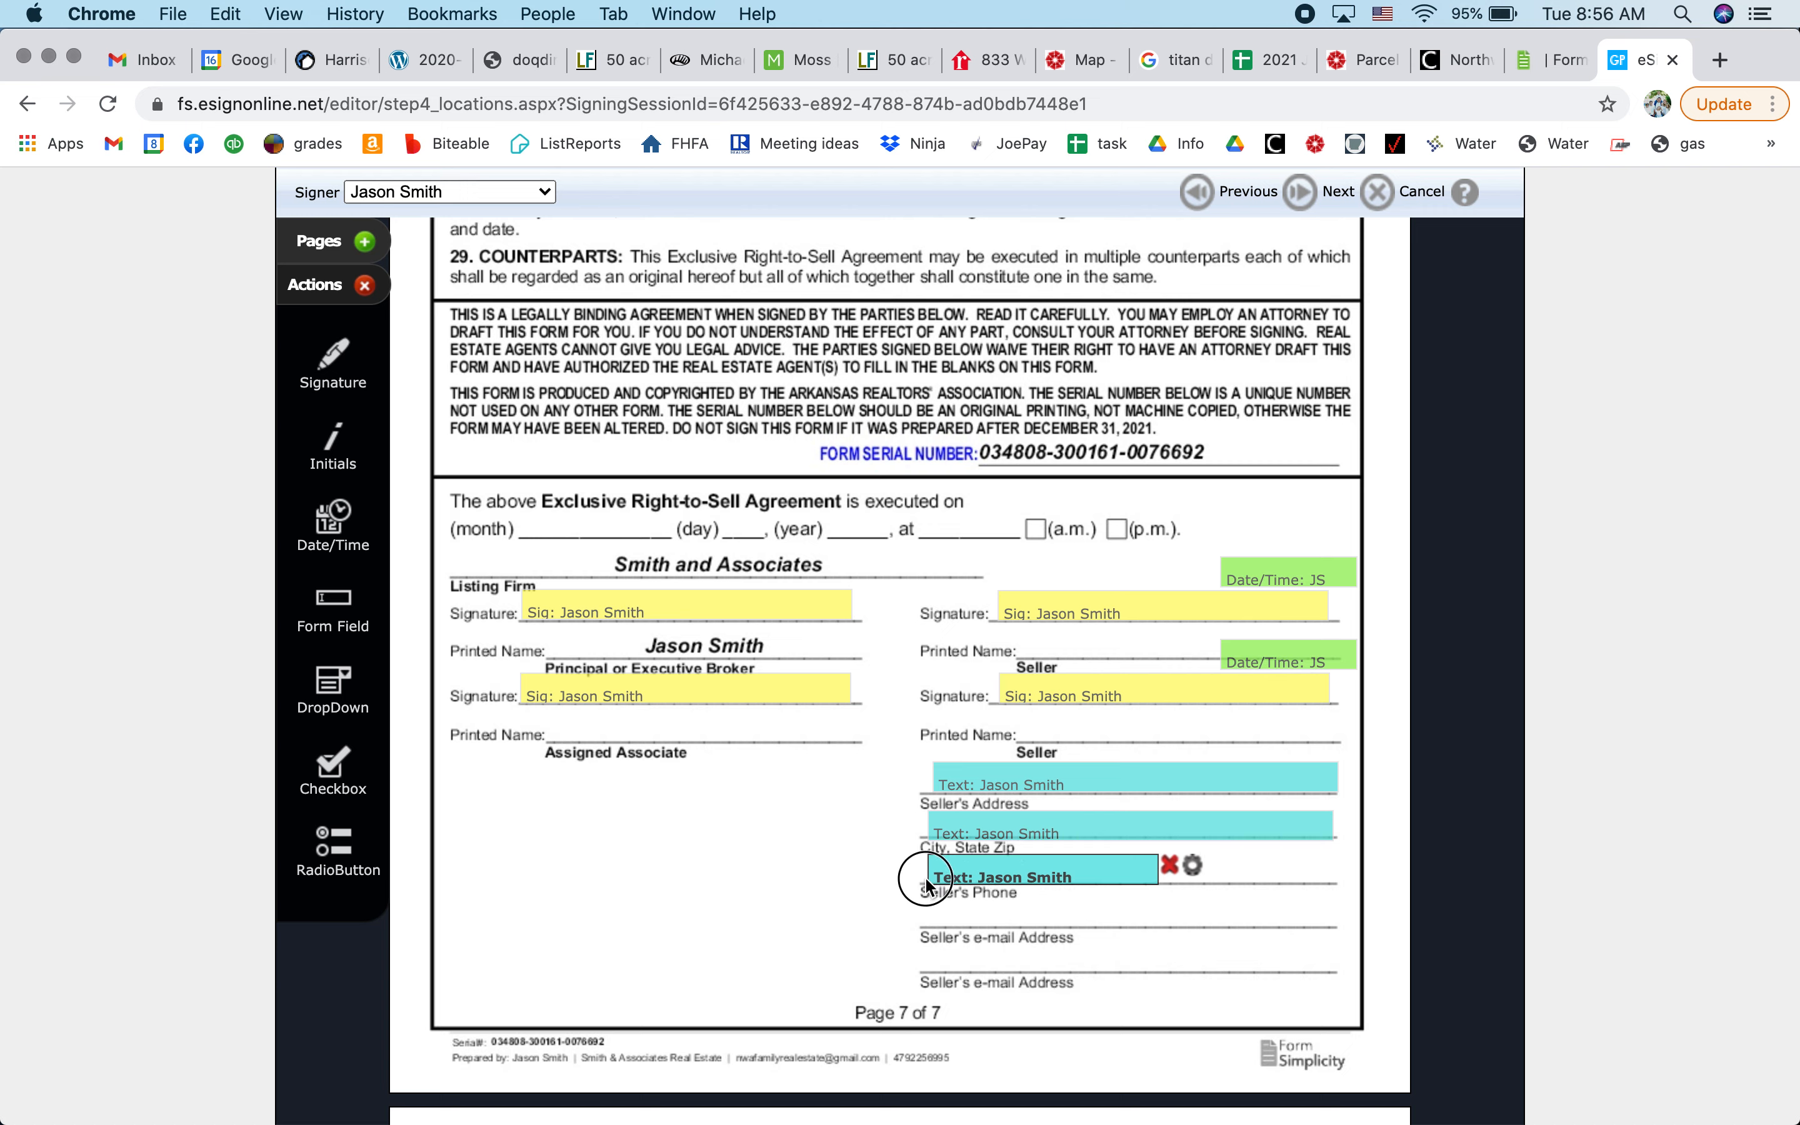
{"action": "left_click_drag", "start_coordinate": [333, 602], "coordinate": [926, 925]}
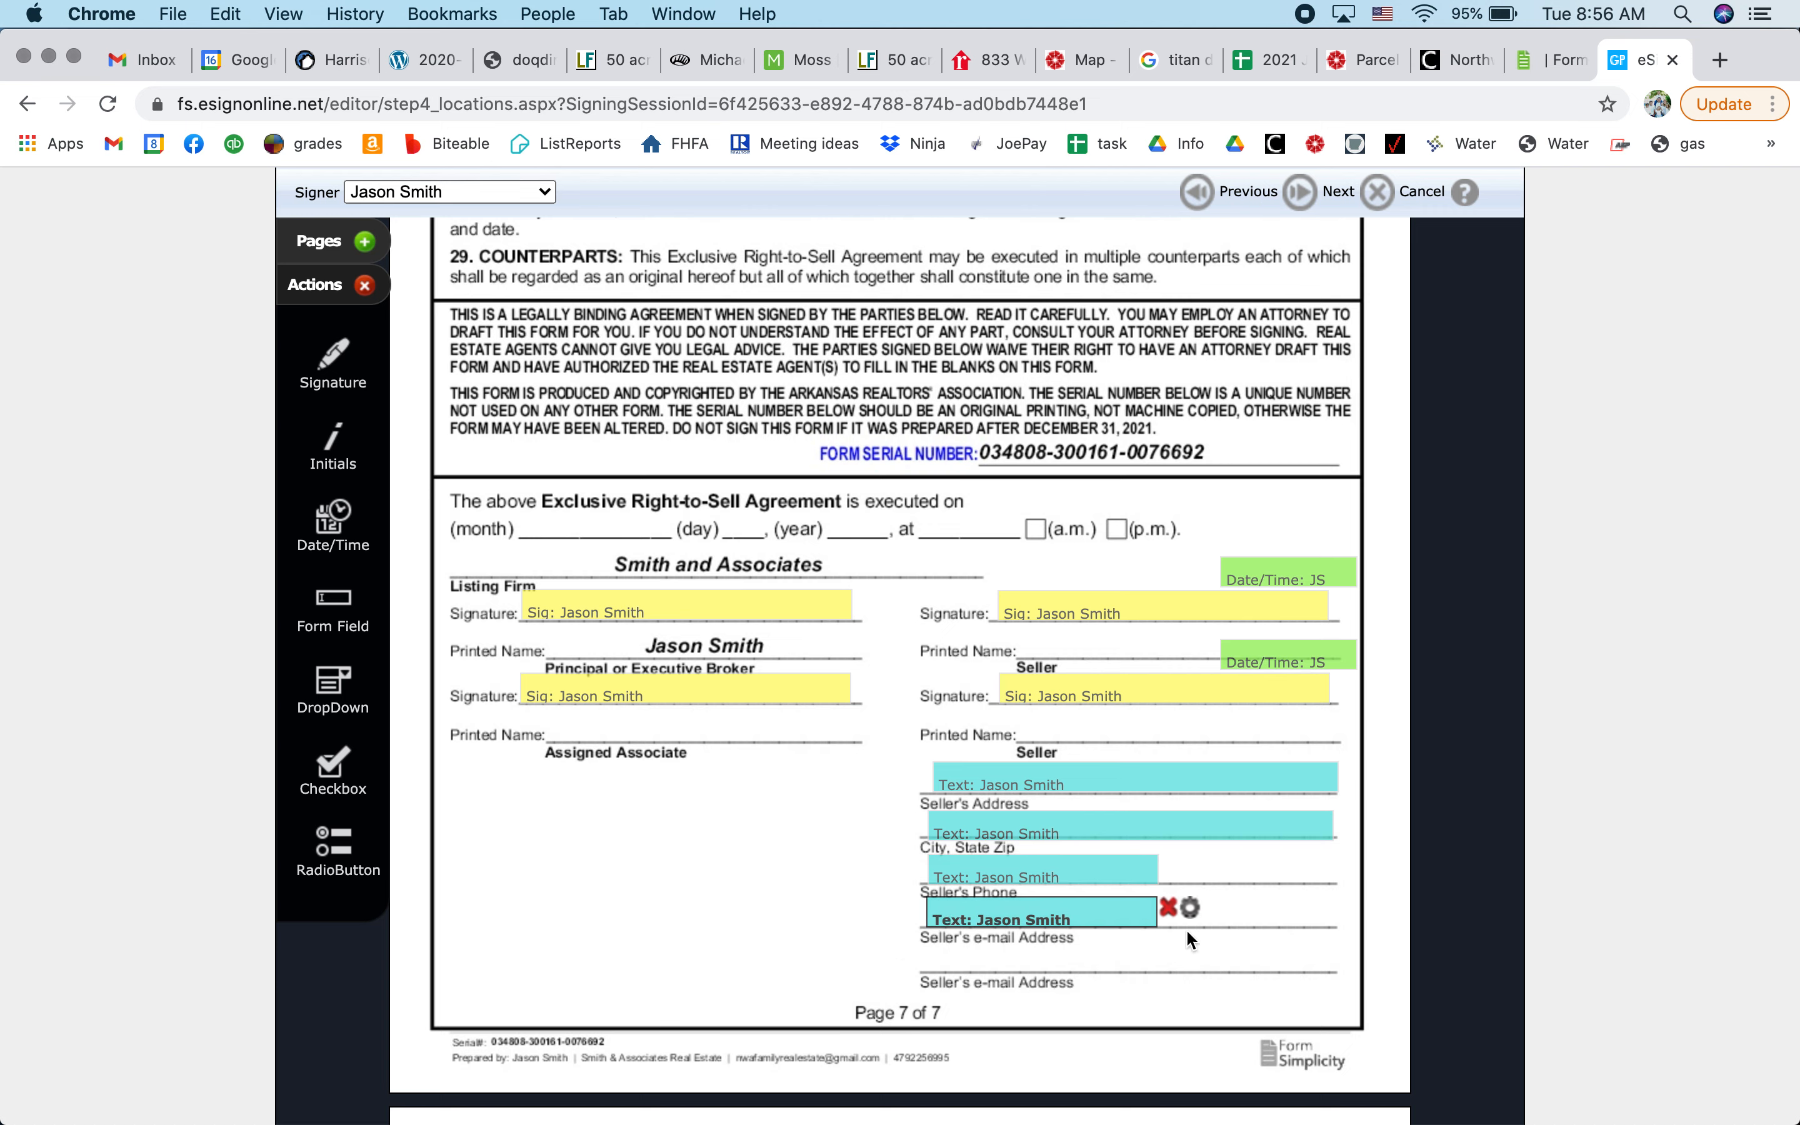
{"action": "left_click_drag", "start_coordinate": [1155, 905], "coordinate": [1321, 914]}
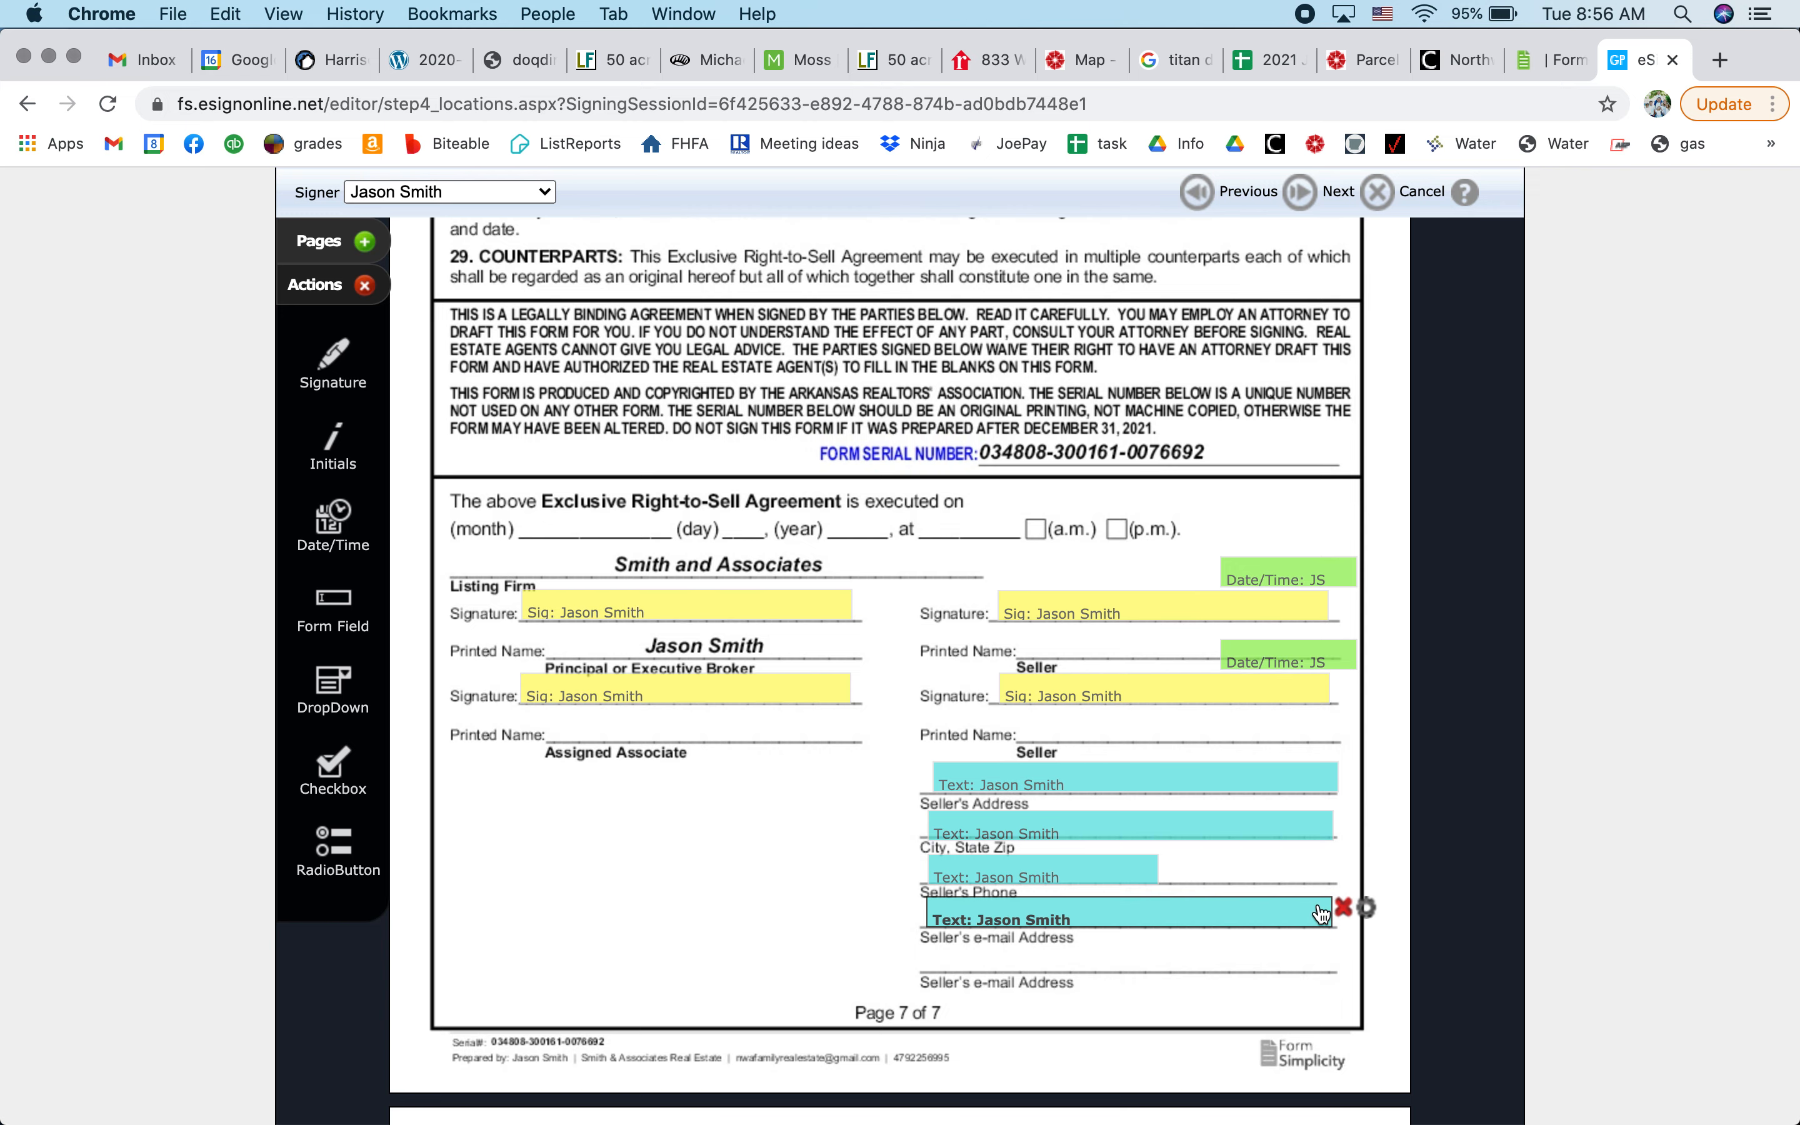
{"action": "scroll", "coordinate": [778, 871], "scroll_direction": "down", "scroll_amount": 2}
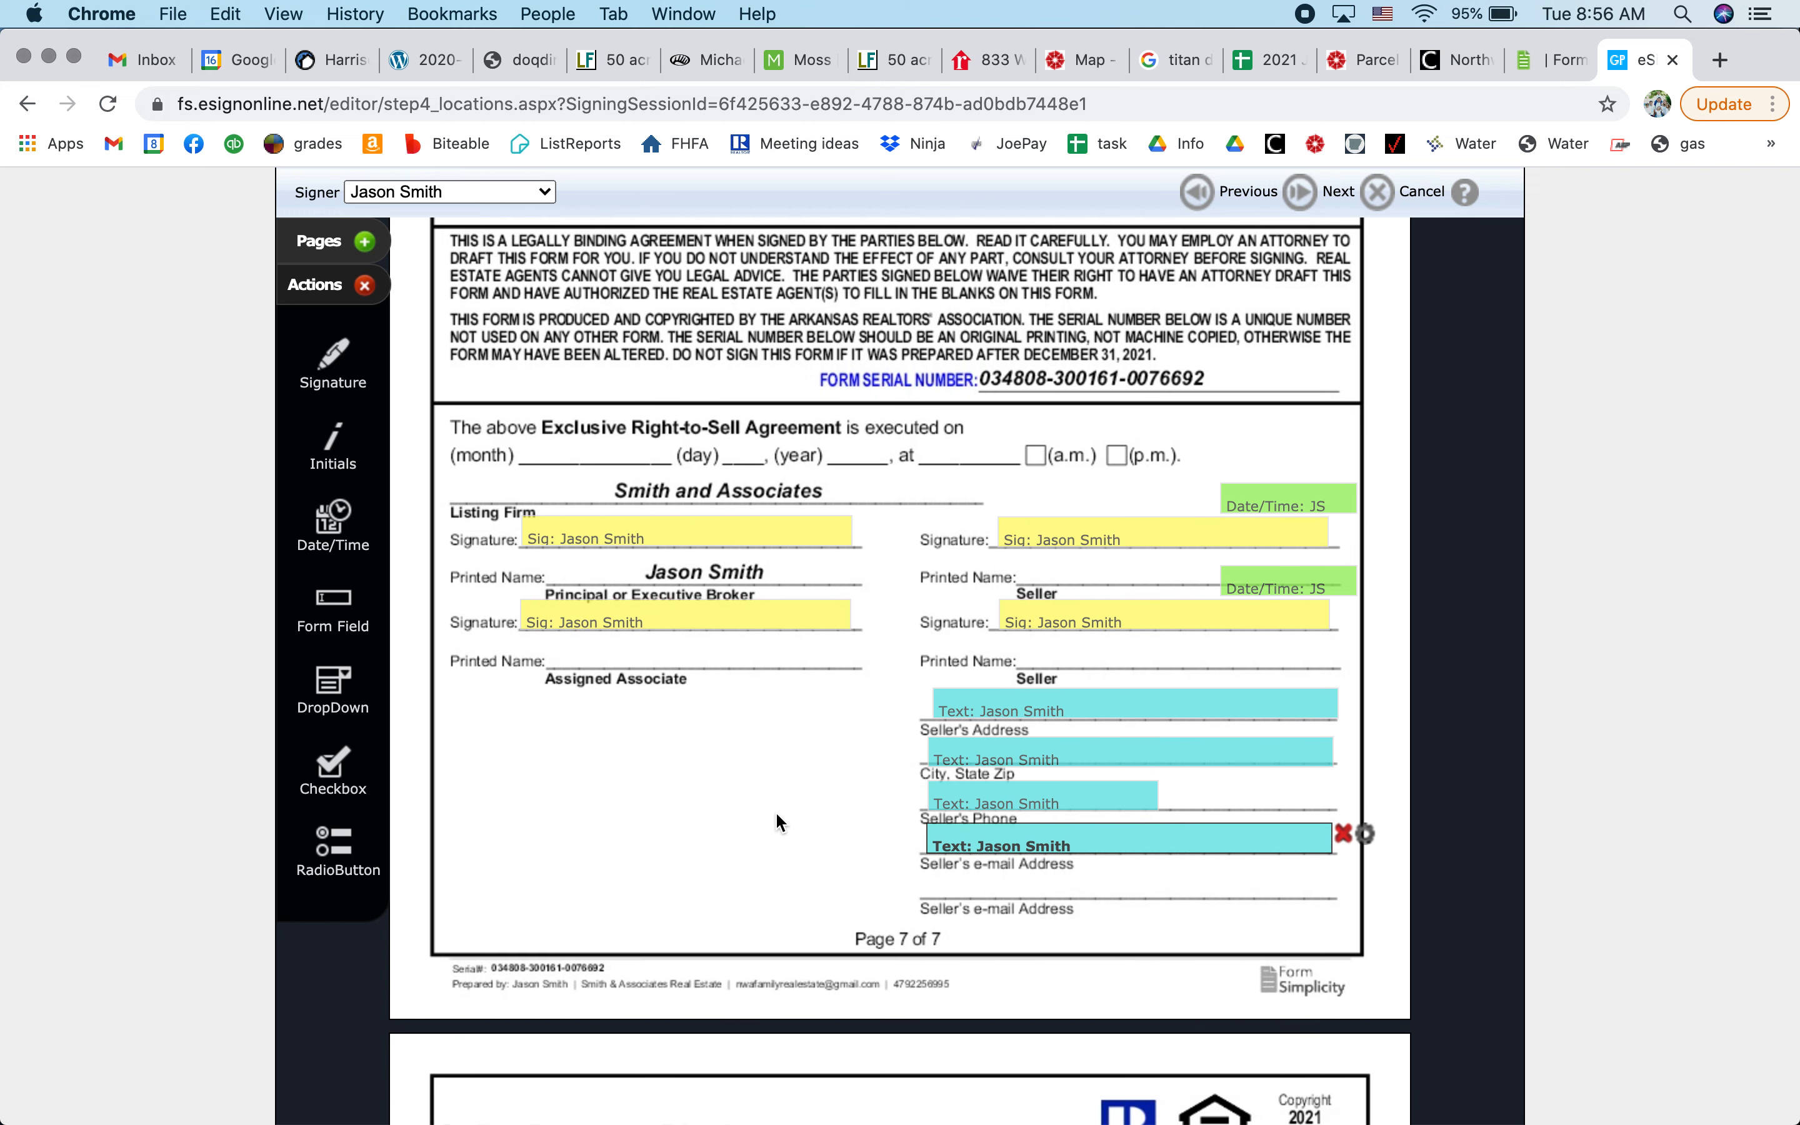
{"action": "mouse_move", "coordinate": [333, 602]}
{"action": "left_mouse_down"}
{"action": "mouse_move", "coordinate": [491, 603]}
{"action": "mouse_move", "coordinate": [556, 637]}
{"action": "mouse_move", "coordinate": [559, 669]}
{"action": "left_mouse_up"}
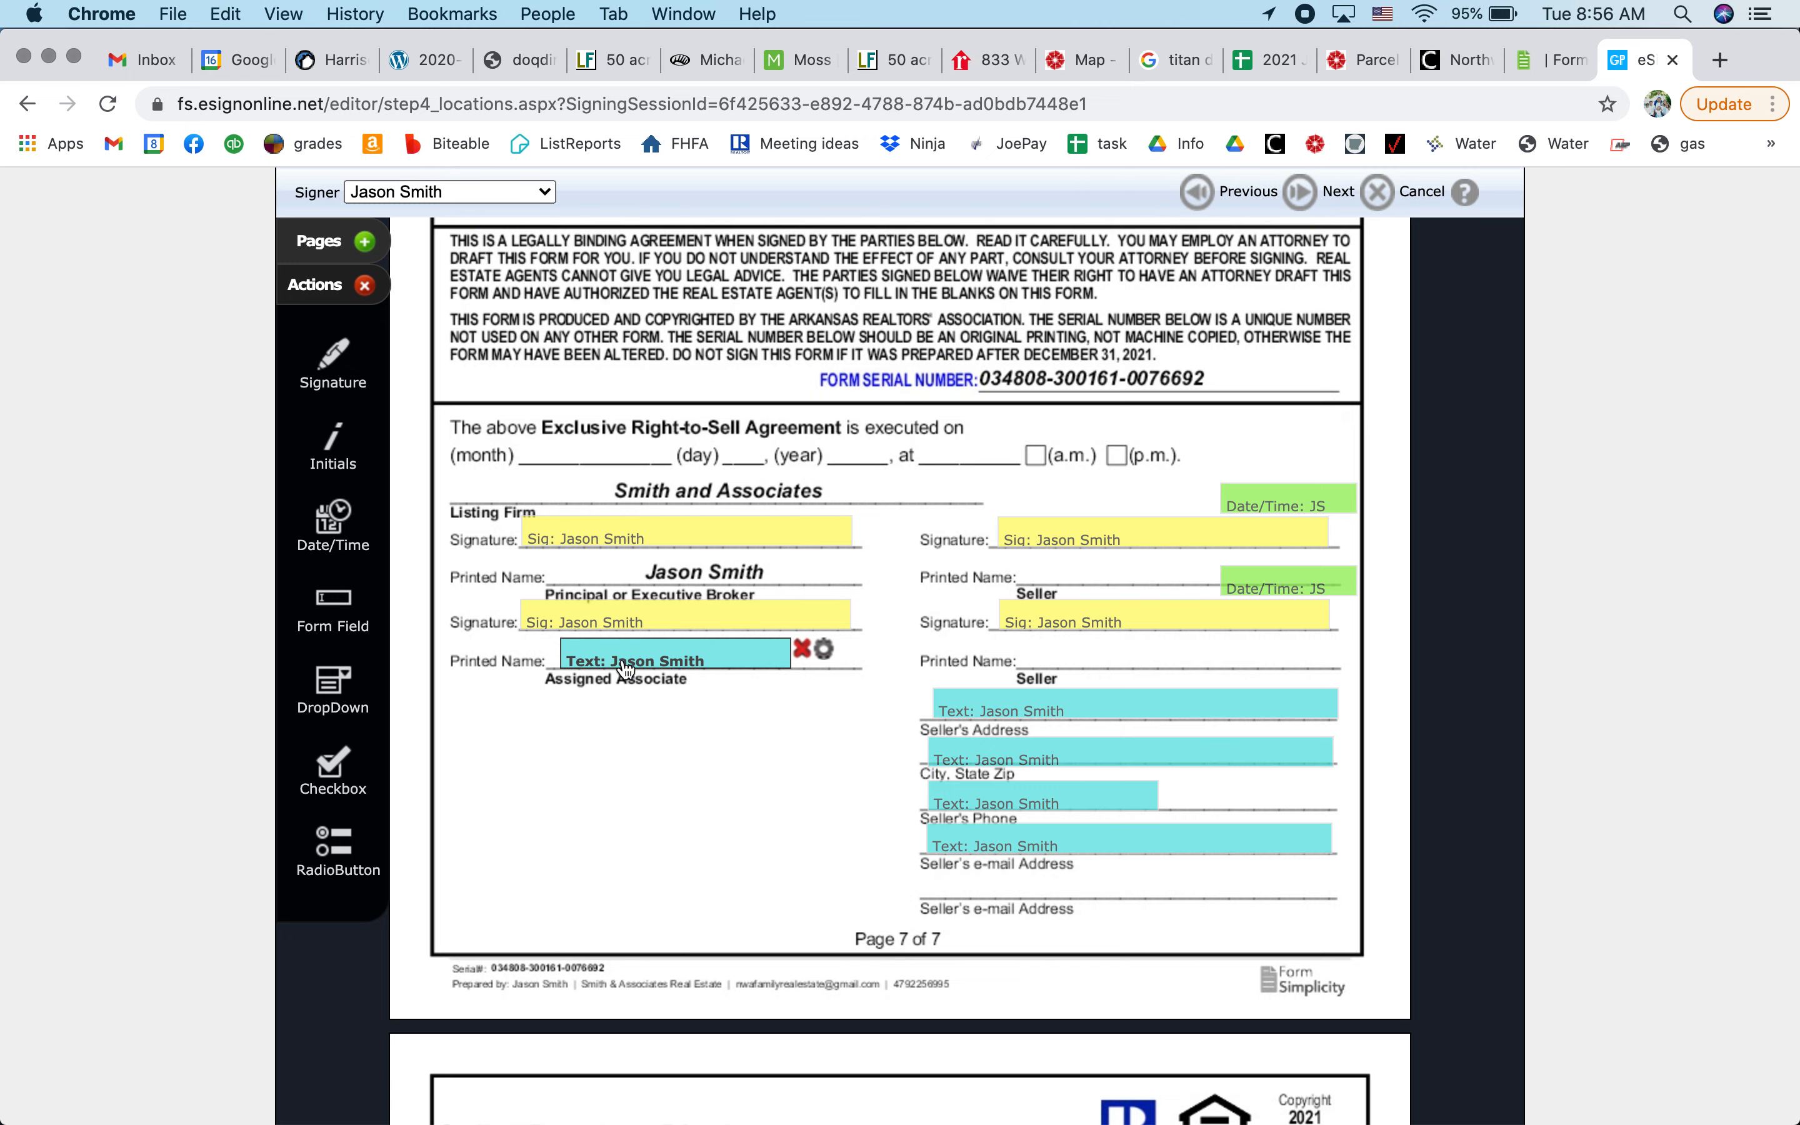
- Add a checkbox field on option A of paragraph 17, Home-Warranty Plans, on page 5 of the agreement
{"action": "scroll", "coordinate": [625, 660], "scroll_direction": "up", "scroll_amount": 20}
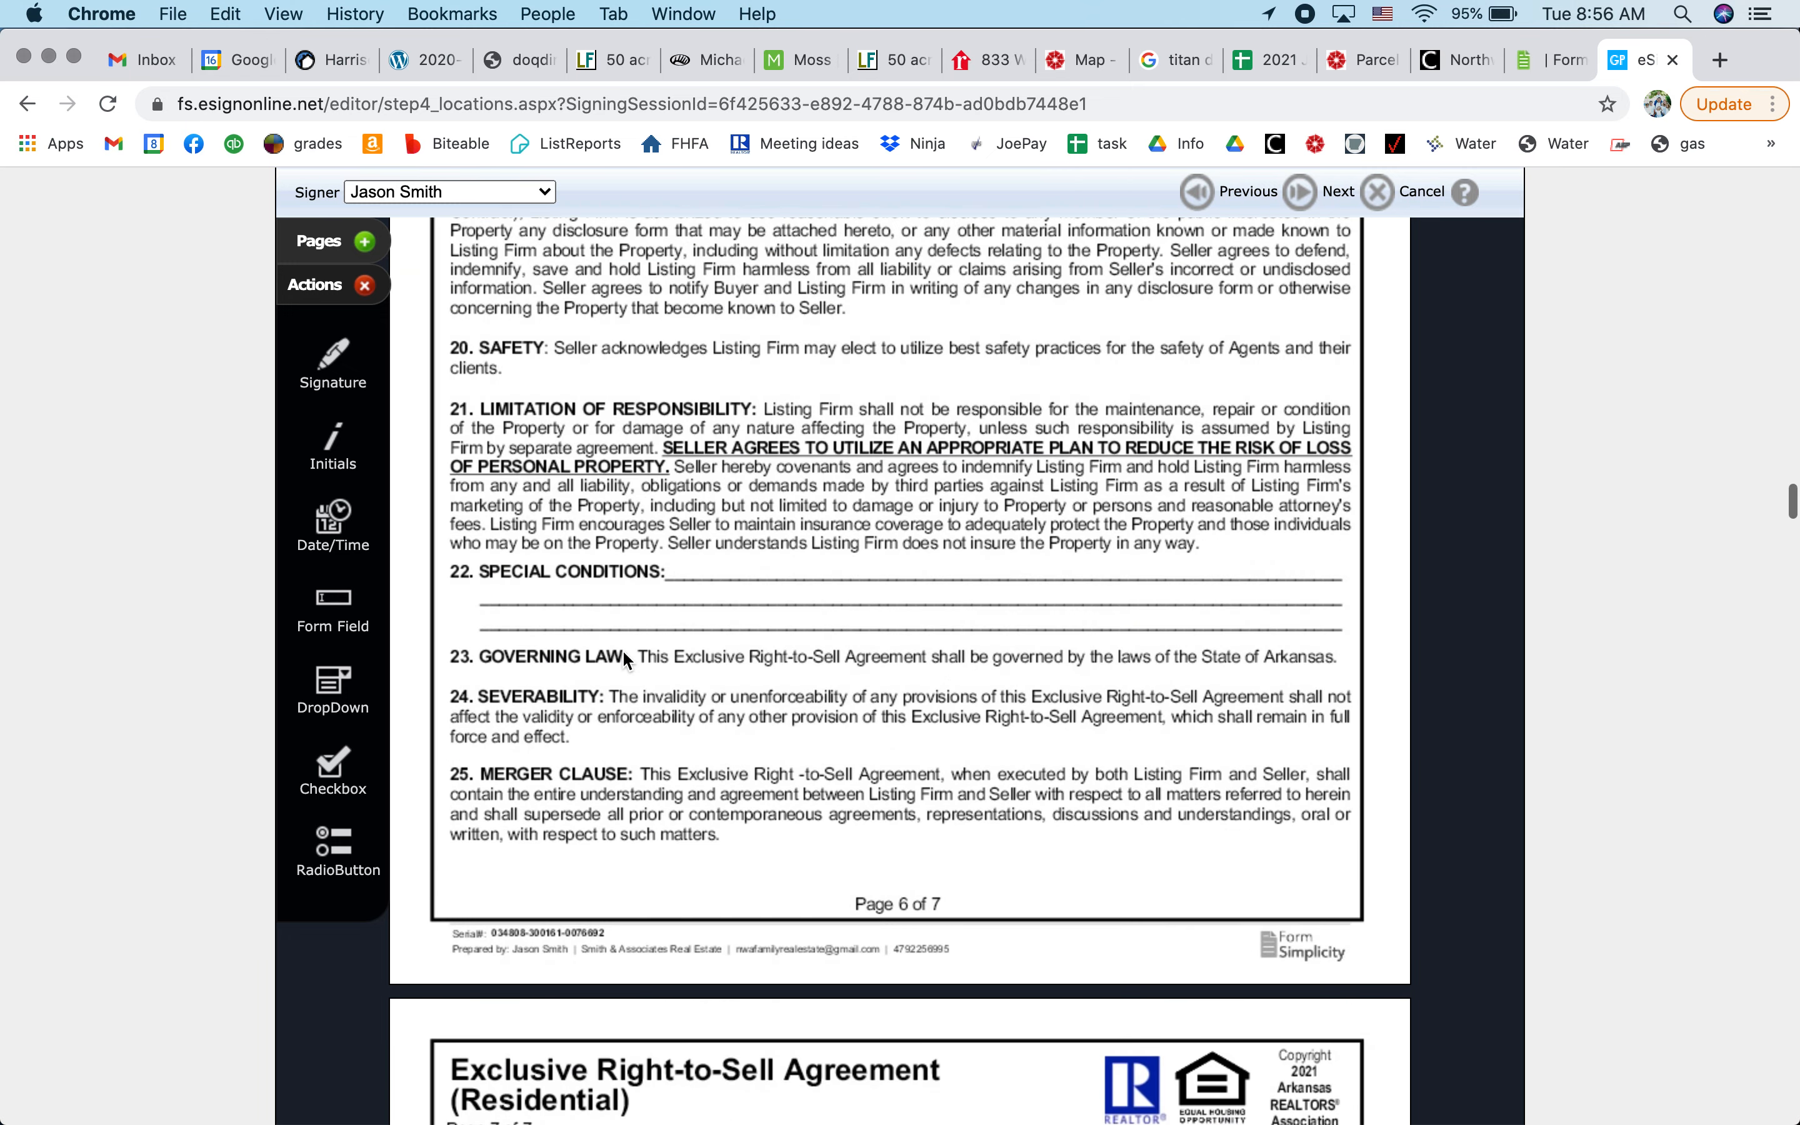
{"action": "scroll", "coordinate": [625, 660], "scroll_direction": "up", "scroll_amount": 6}
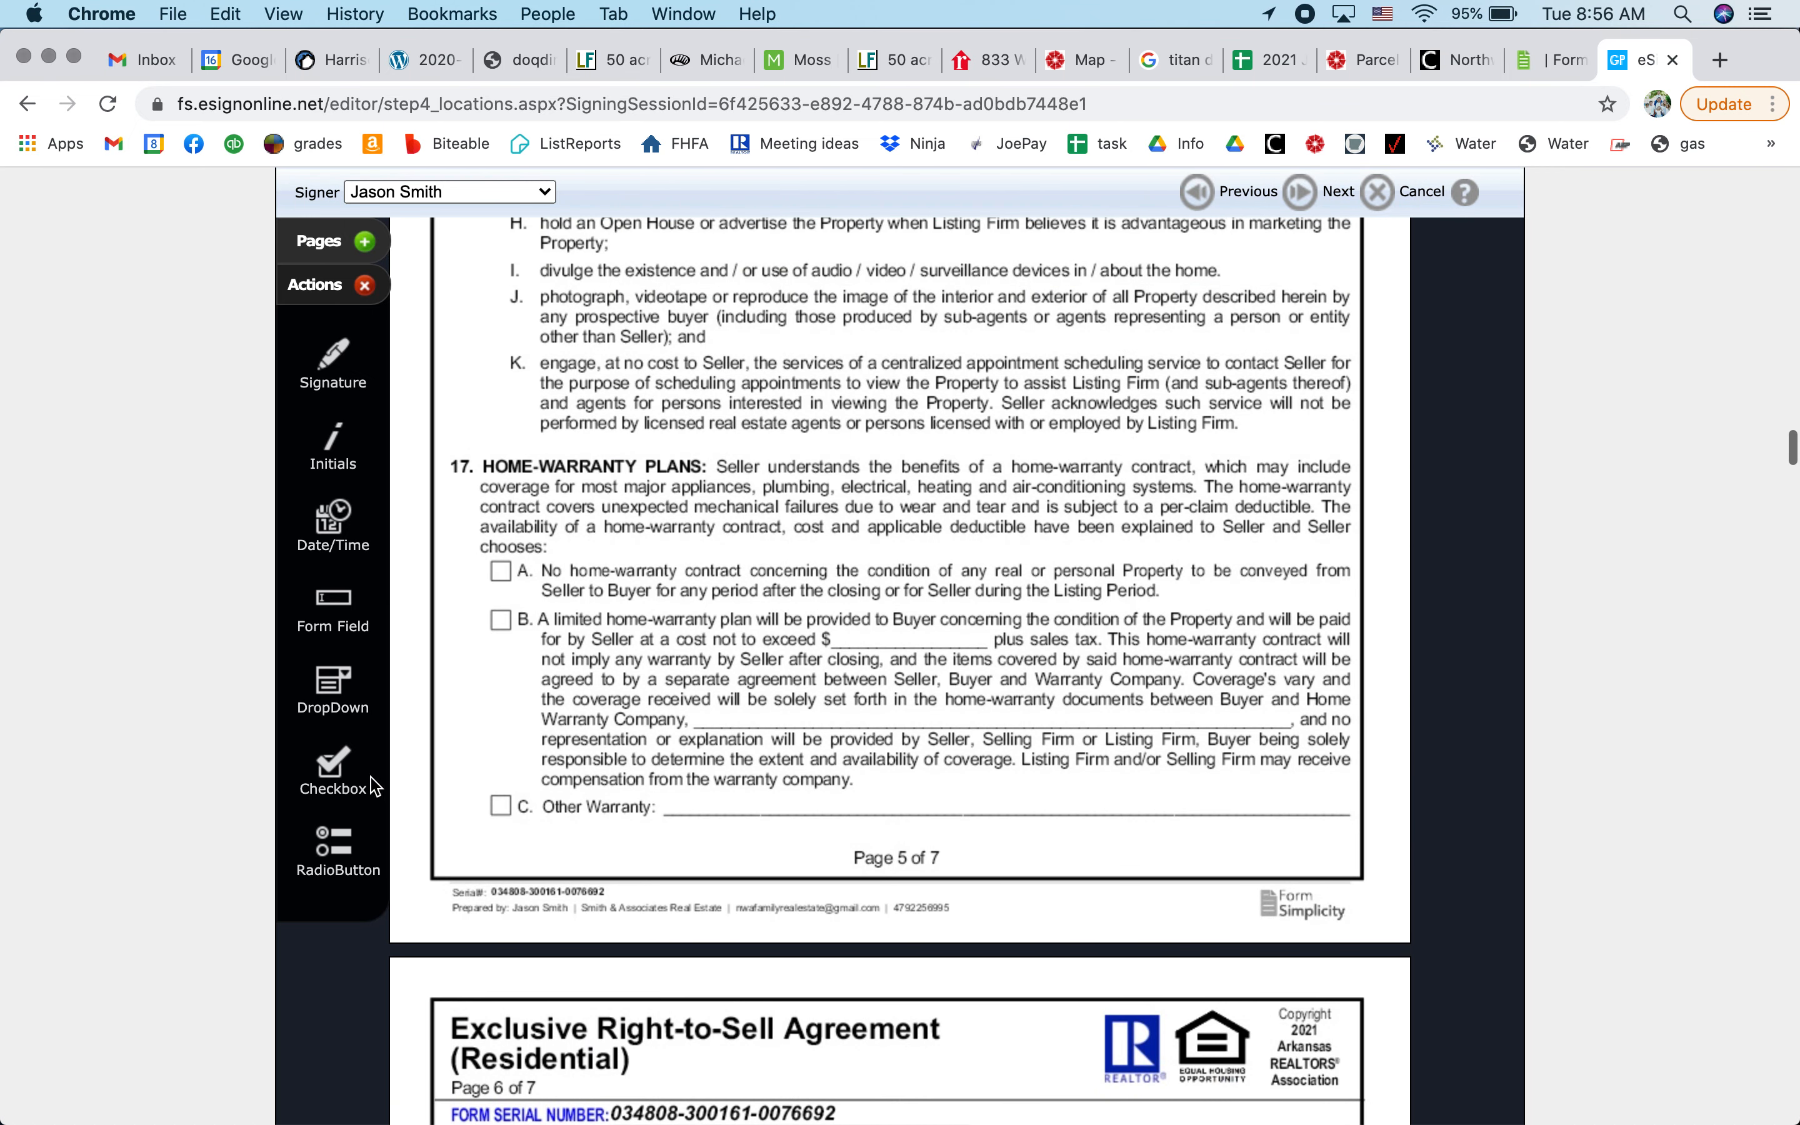
{"action": "left_click_drag", "start_coordinate": [333, 766], "coordinate": [506, 563]}
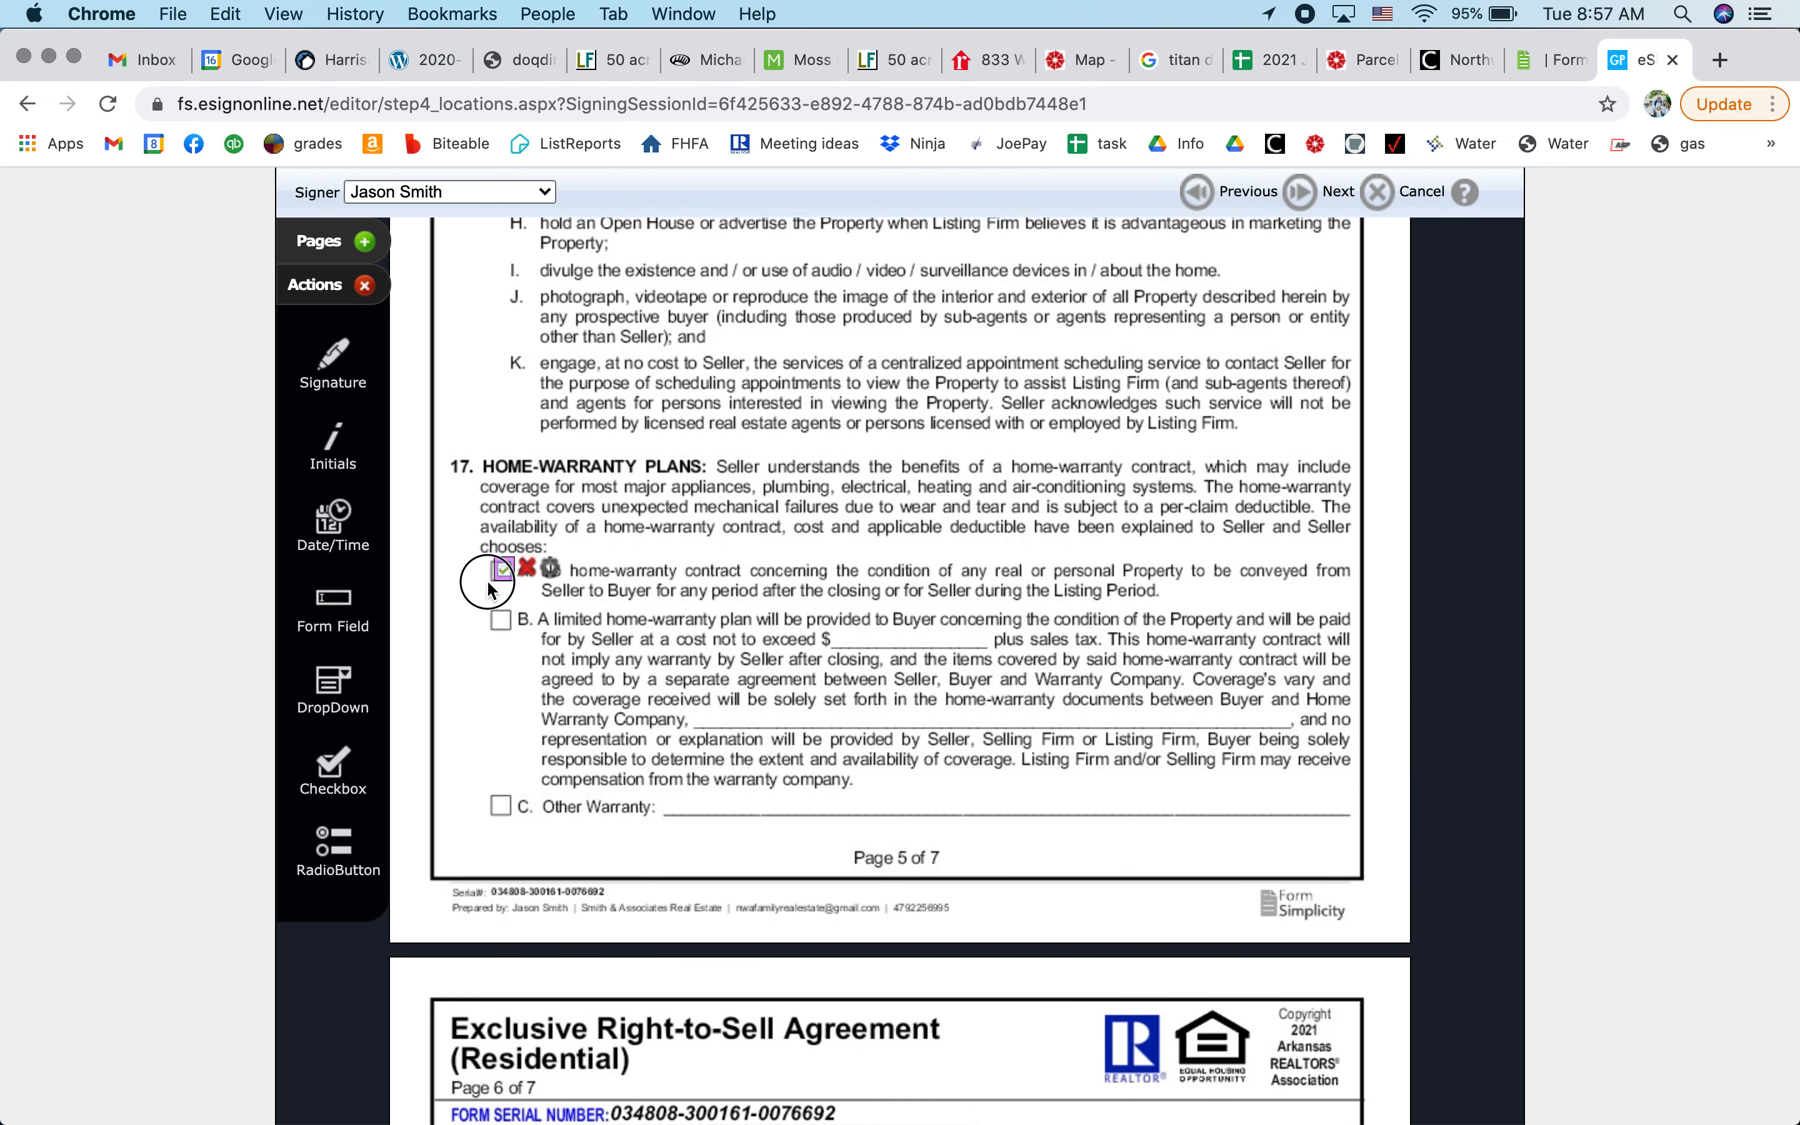
- Delete the month, day, year, time, a.m. and p.m. fields below the seller signatures on page 7 of the Seller Property Disclosure
{"action": "scroll", "coordinate": [723, 714], "scroll_direction": "down", "scroll_amount": 20}
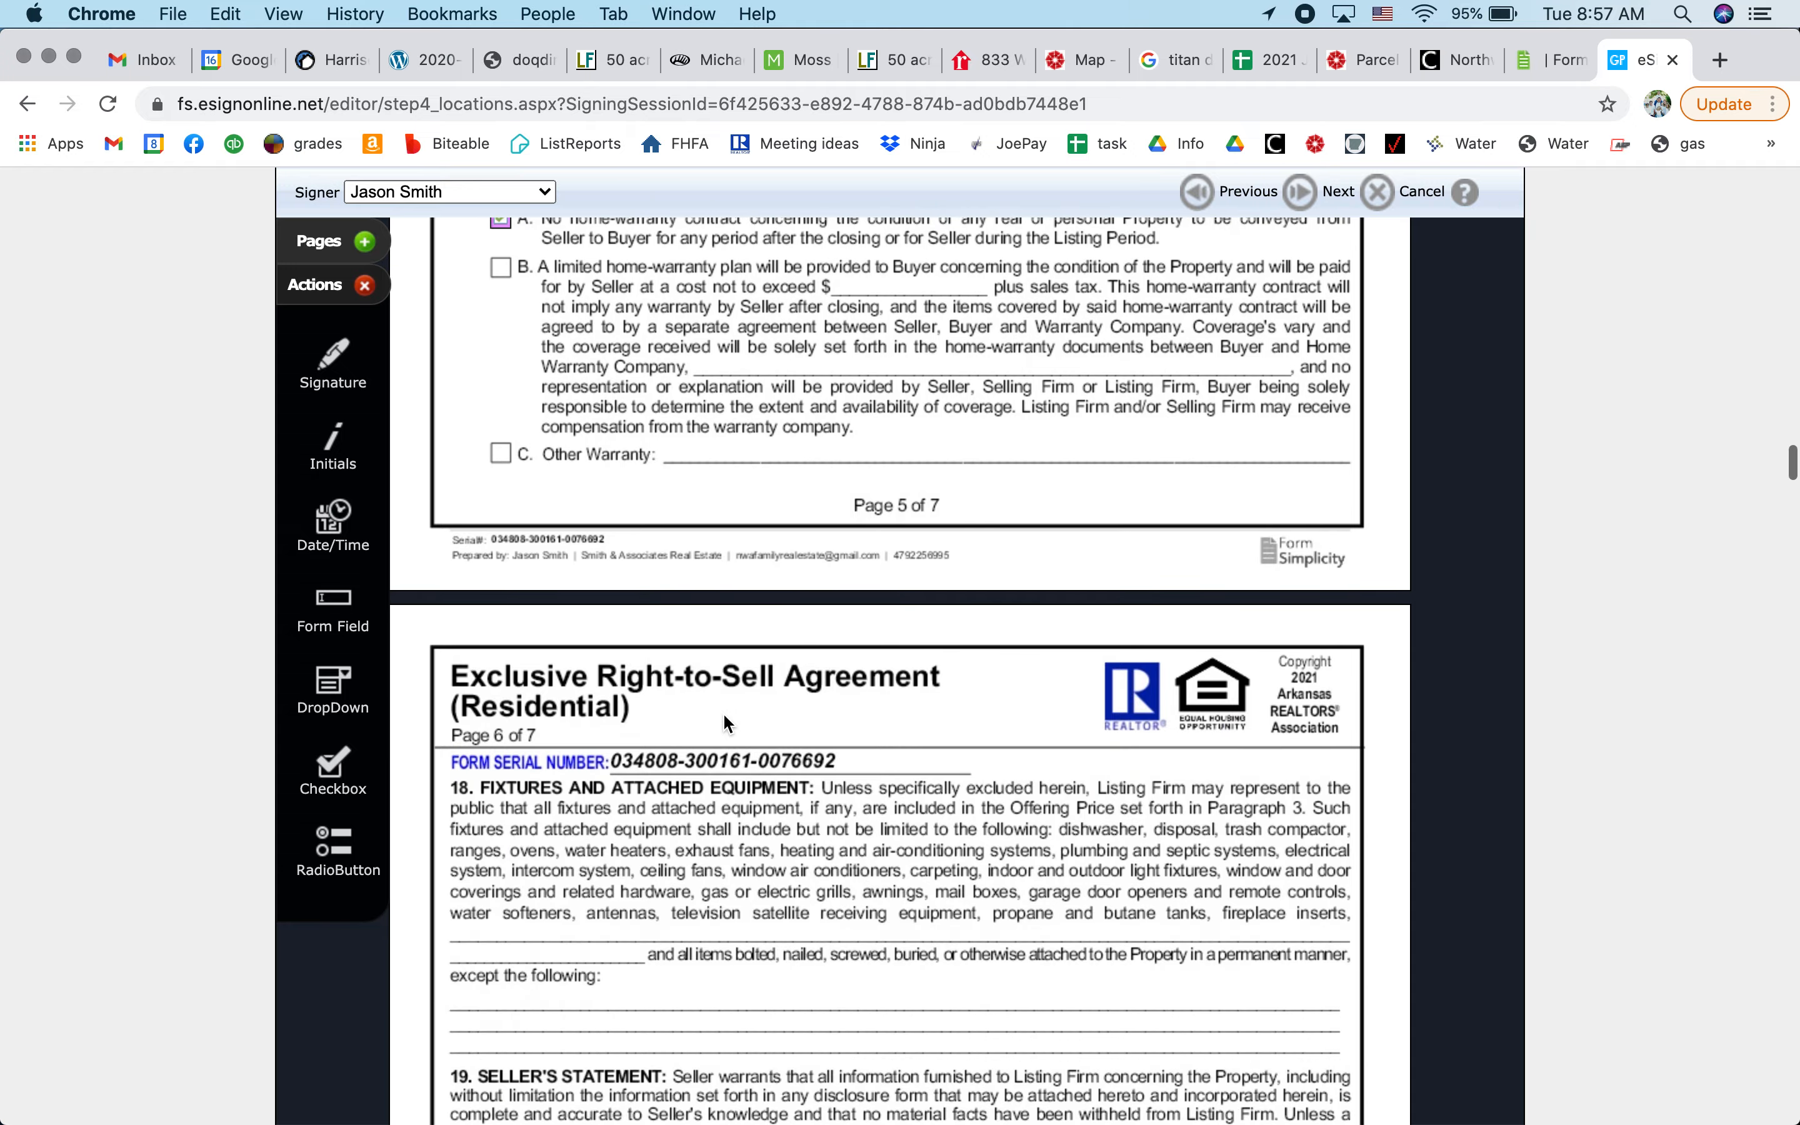
{"action": "scroll", "coordinate": [723, 714], "scroll_direction": "down", "scroll_amount": 20}
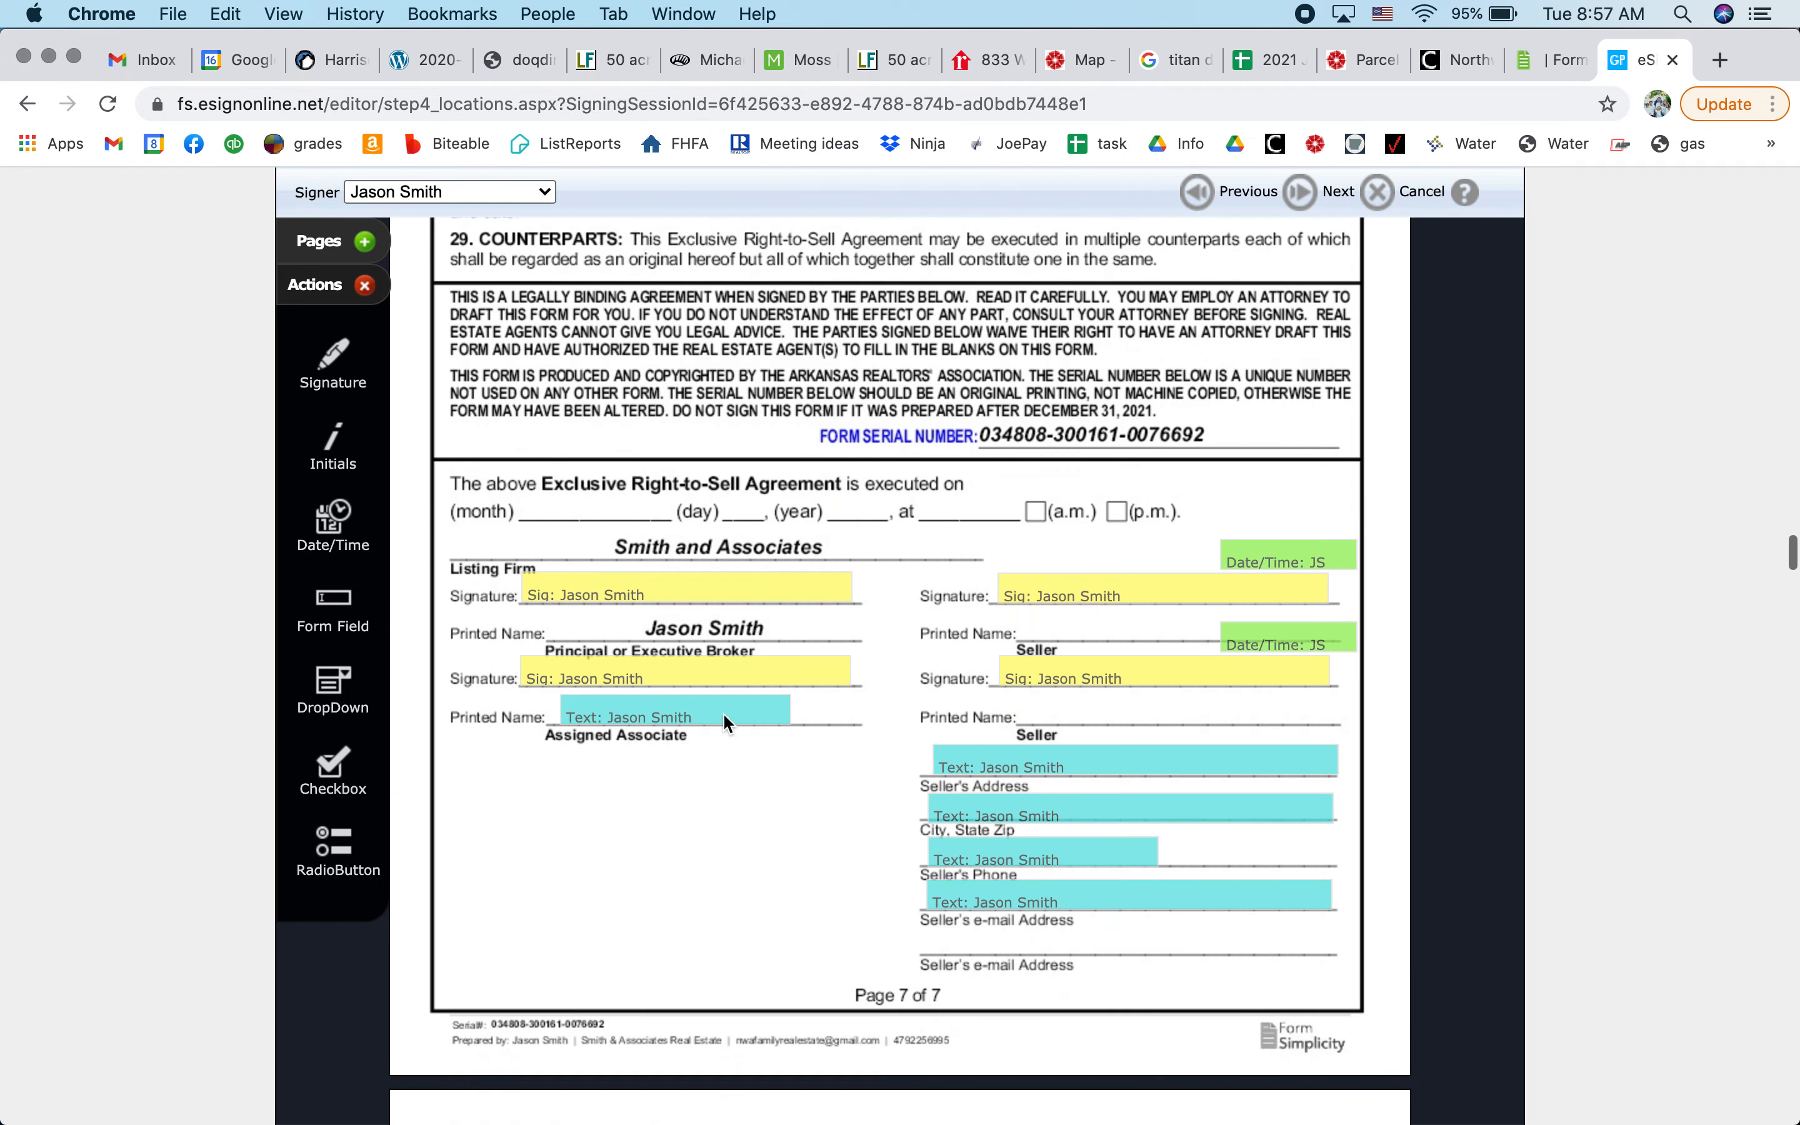
{"action": "scroll", "coordinate": [724, 714], "scroll_direction": "down", "scroll_amount": 3}
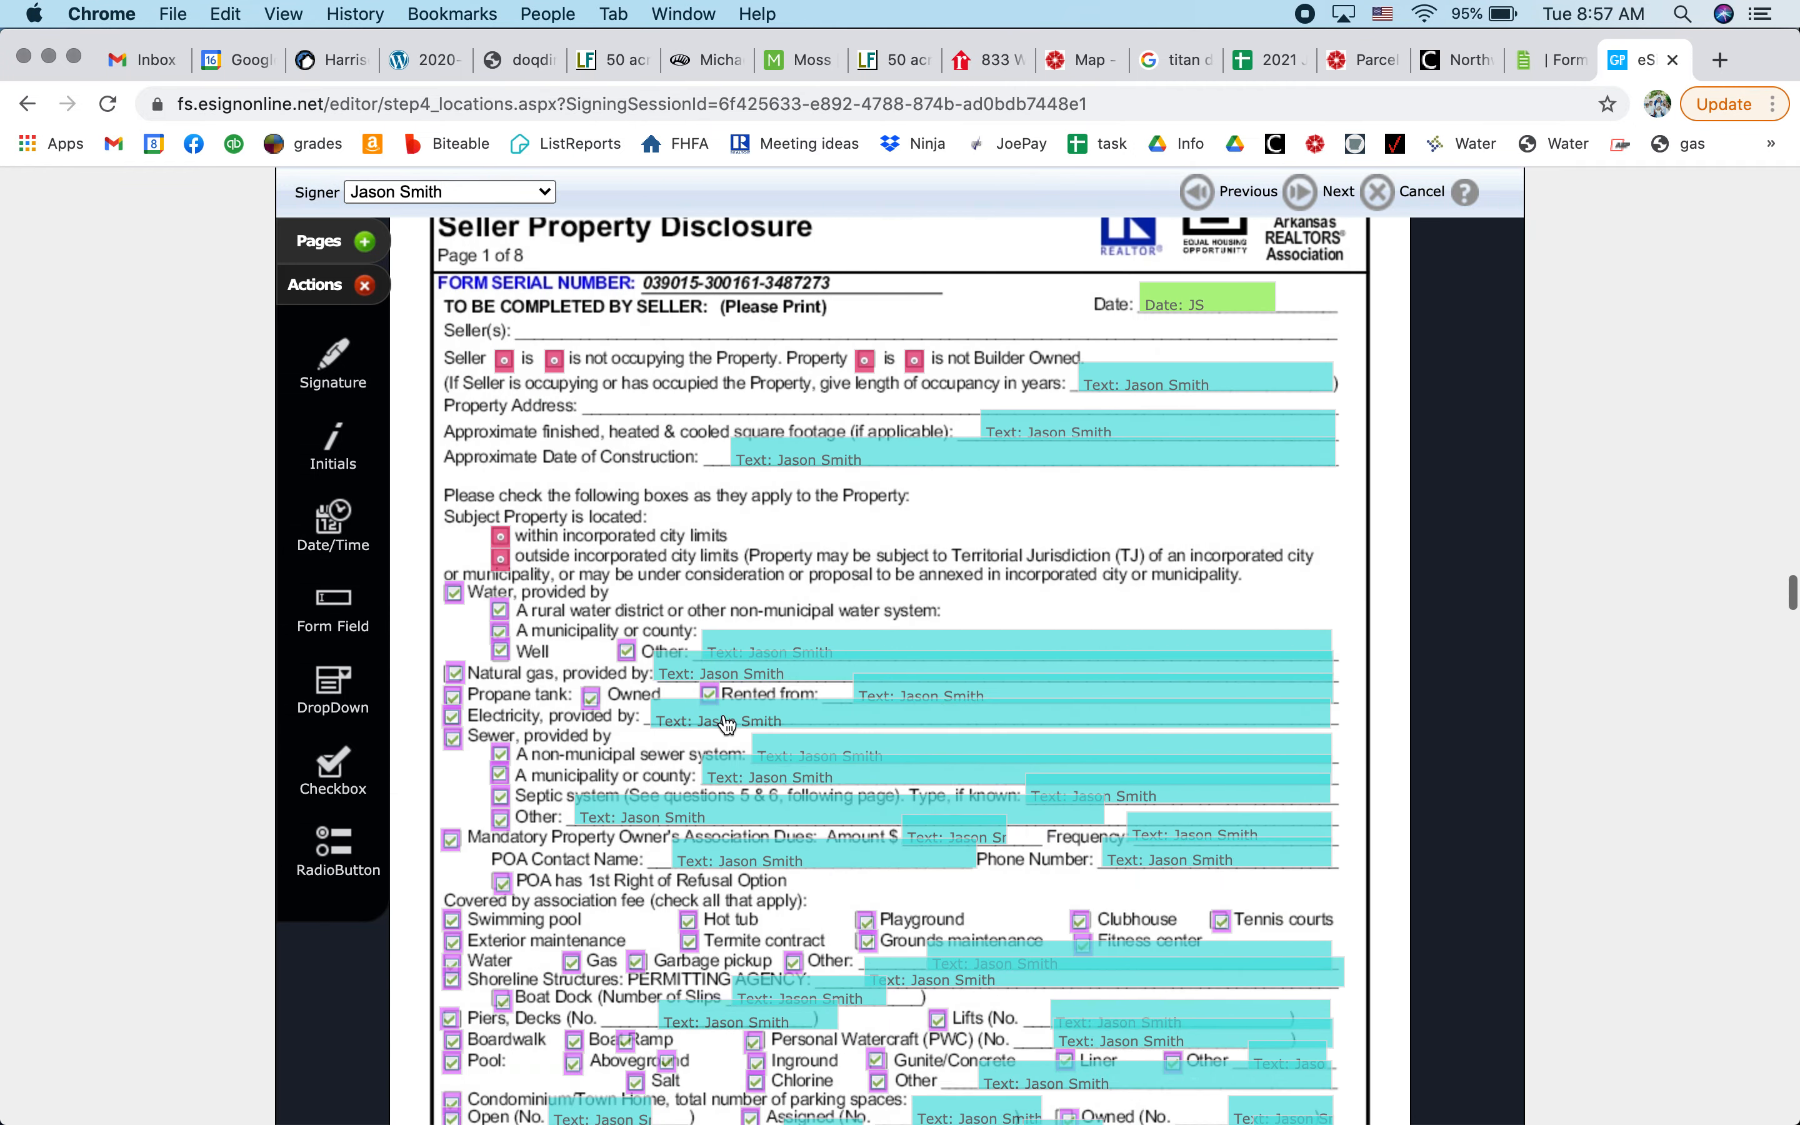
{"action": "scroll", "coordinate": [870, 855], "scroll_direction": "down", "scroll_amount": 20}
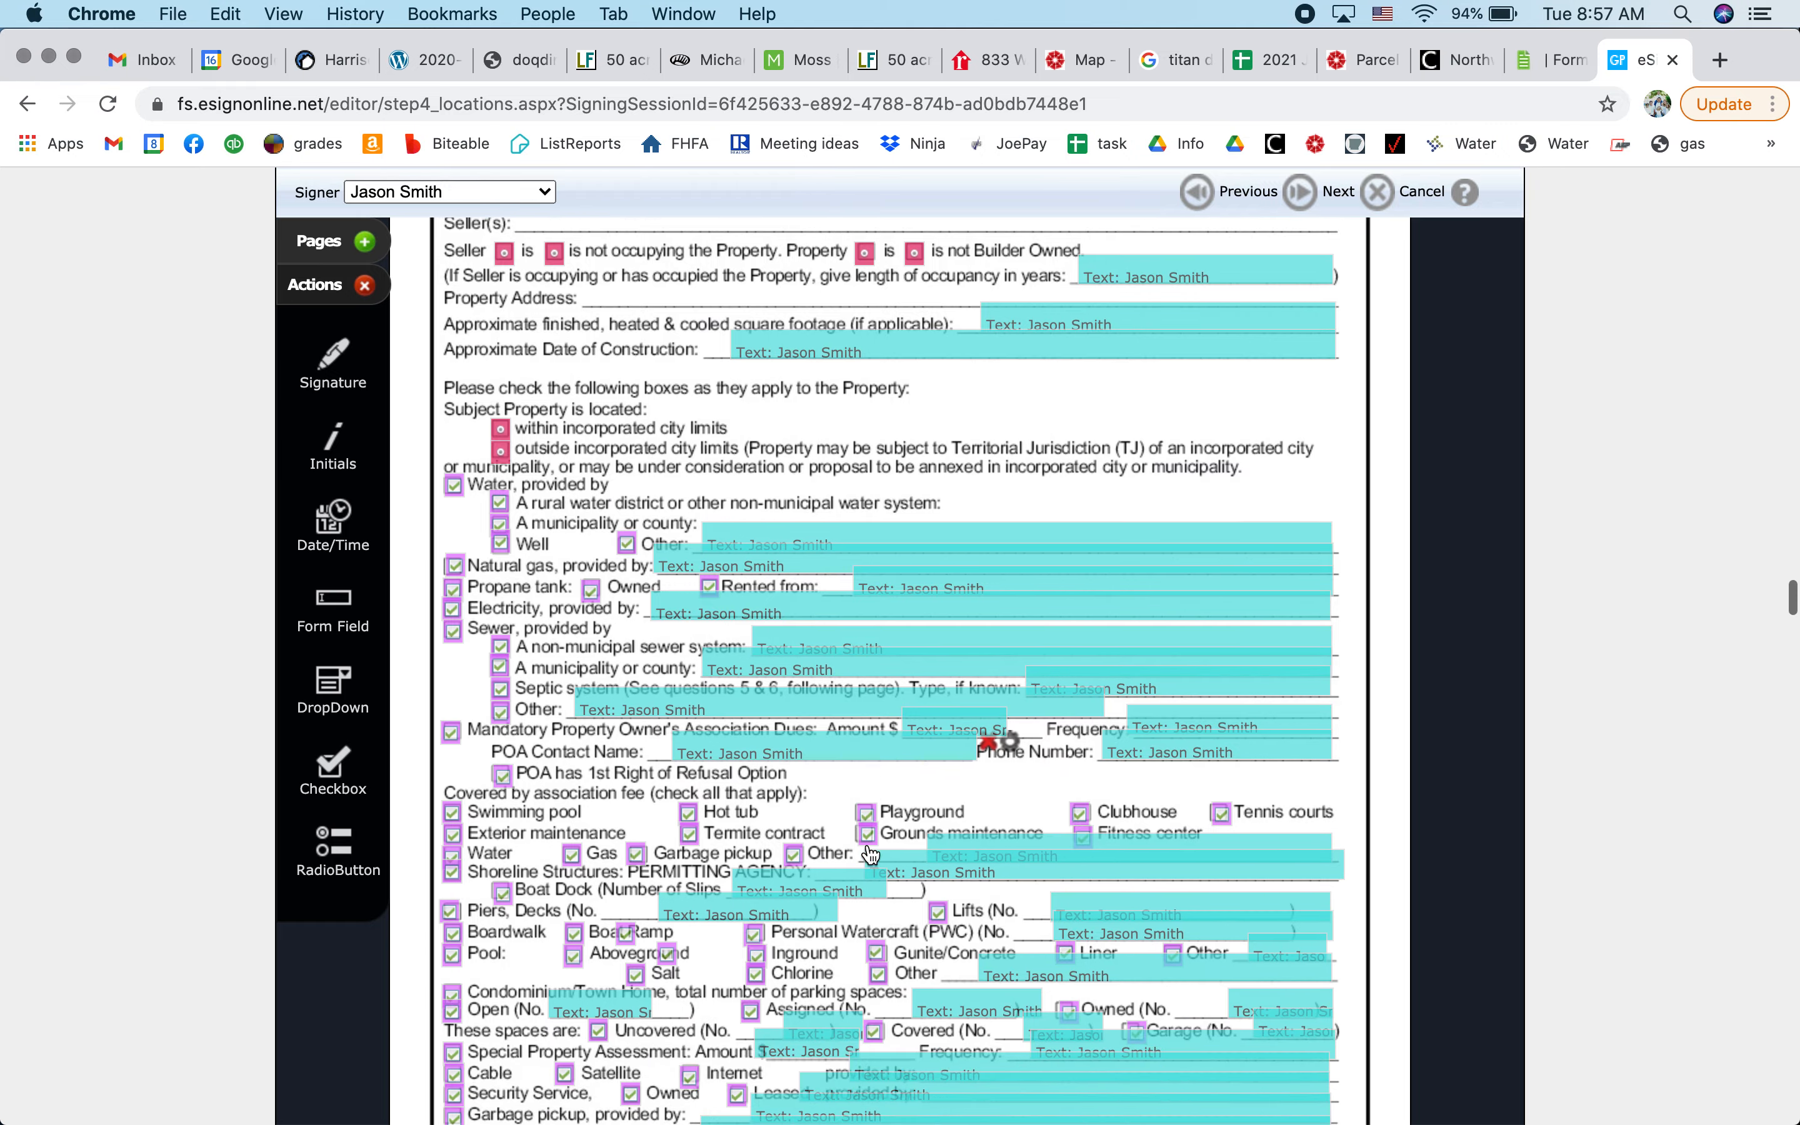
{"action": "scroll", "coordinate": [867, 842], "scroll_direction": "down", "scroll_amount": 20}
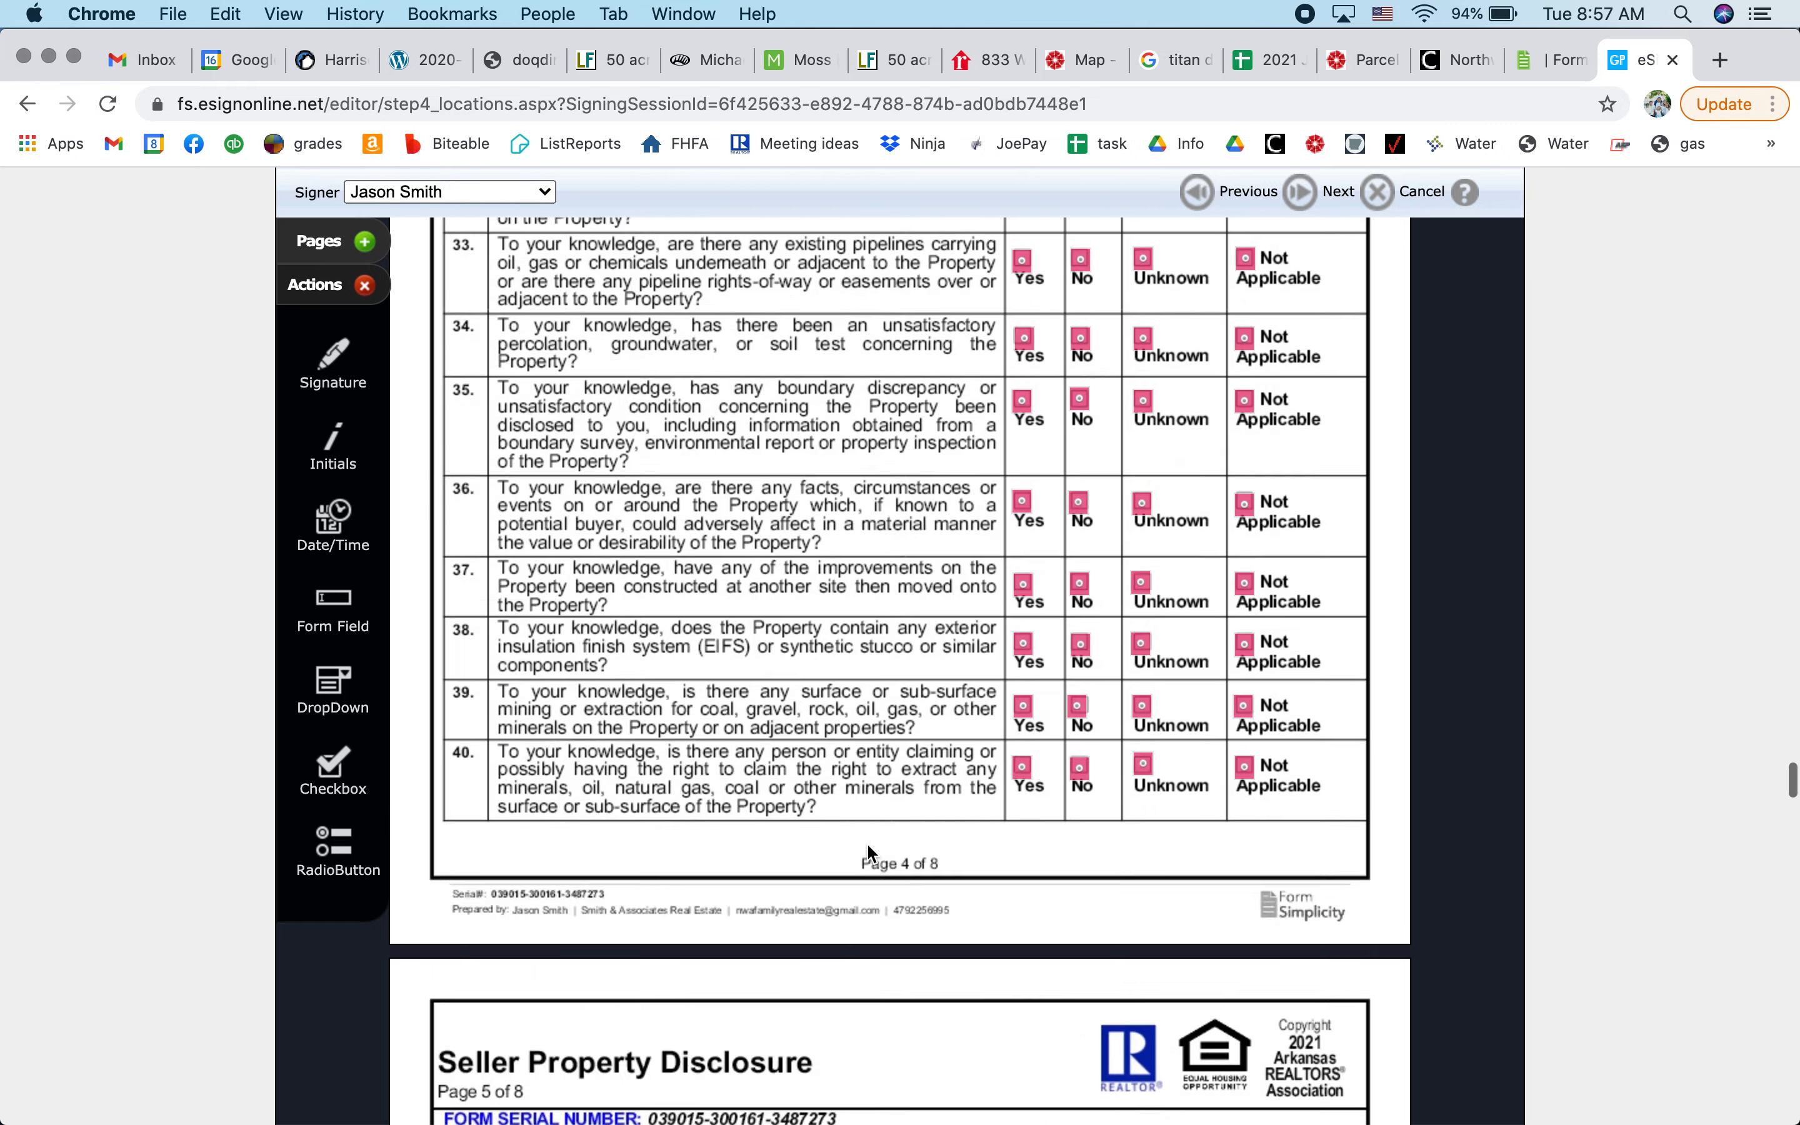
{"action": "scroll", "coordinate": [867, 843], "scroll_direction": "down", "scroll_amount": 20}
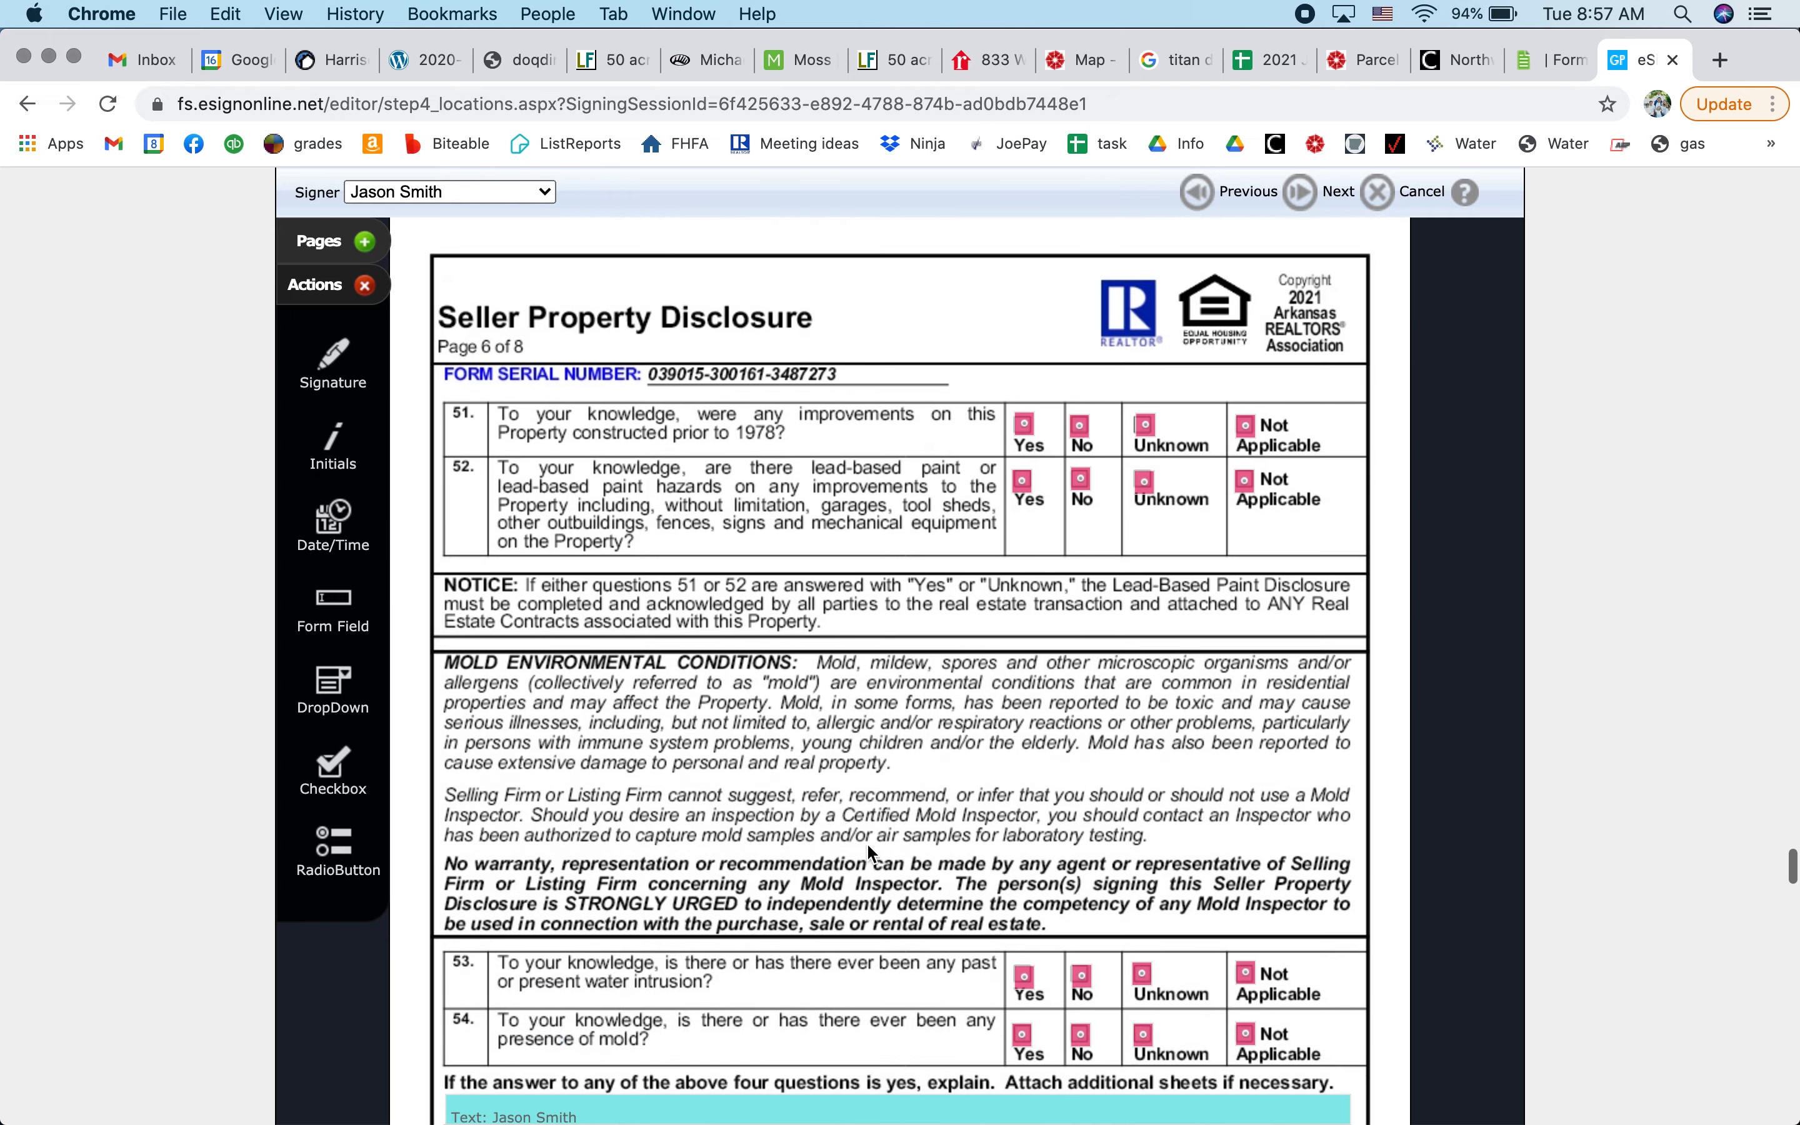
{"action": "scroll", "coordinate": [868, 844], "scroll_direction": "down", "scroll_amount": 7}
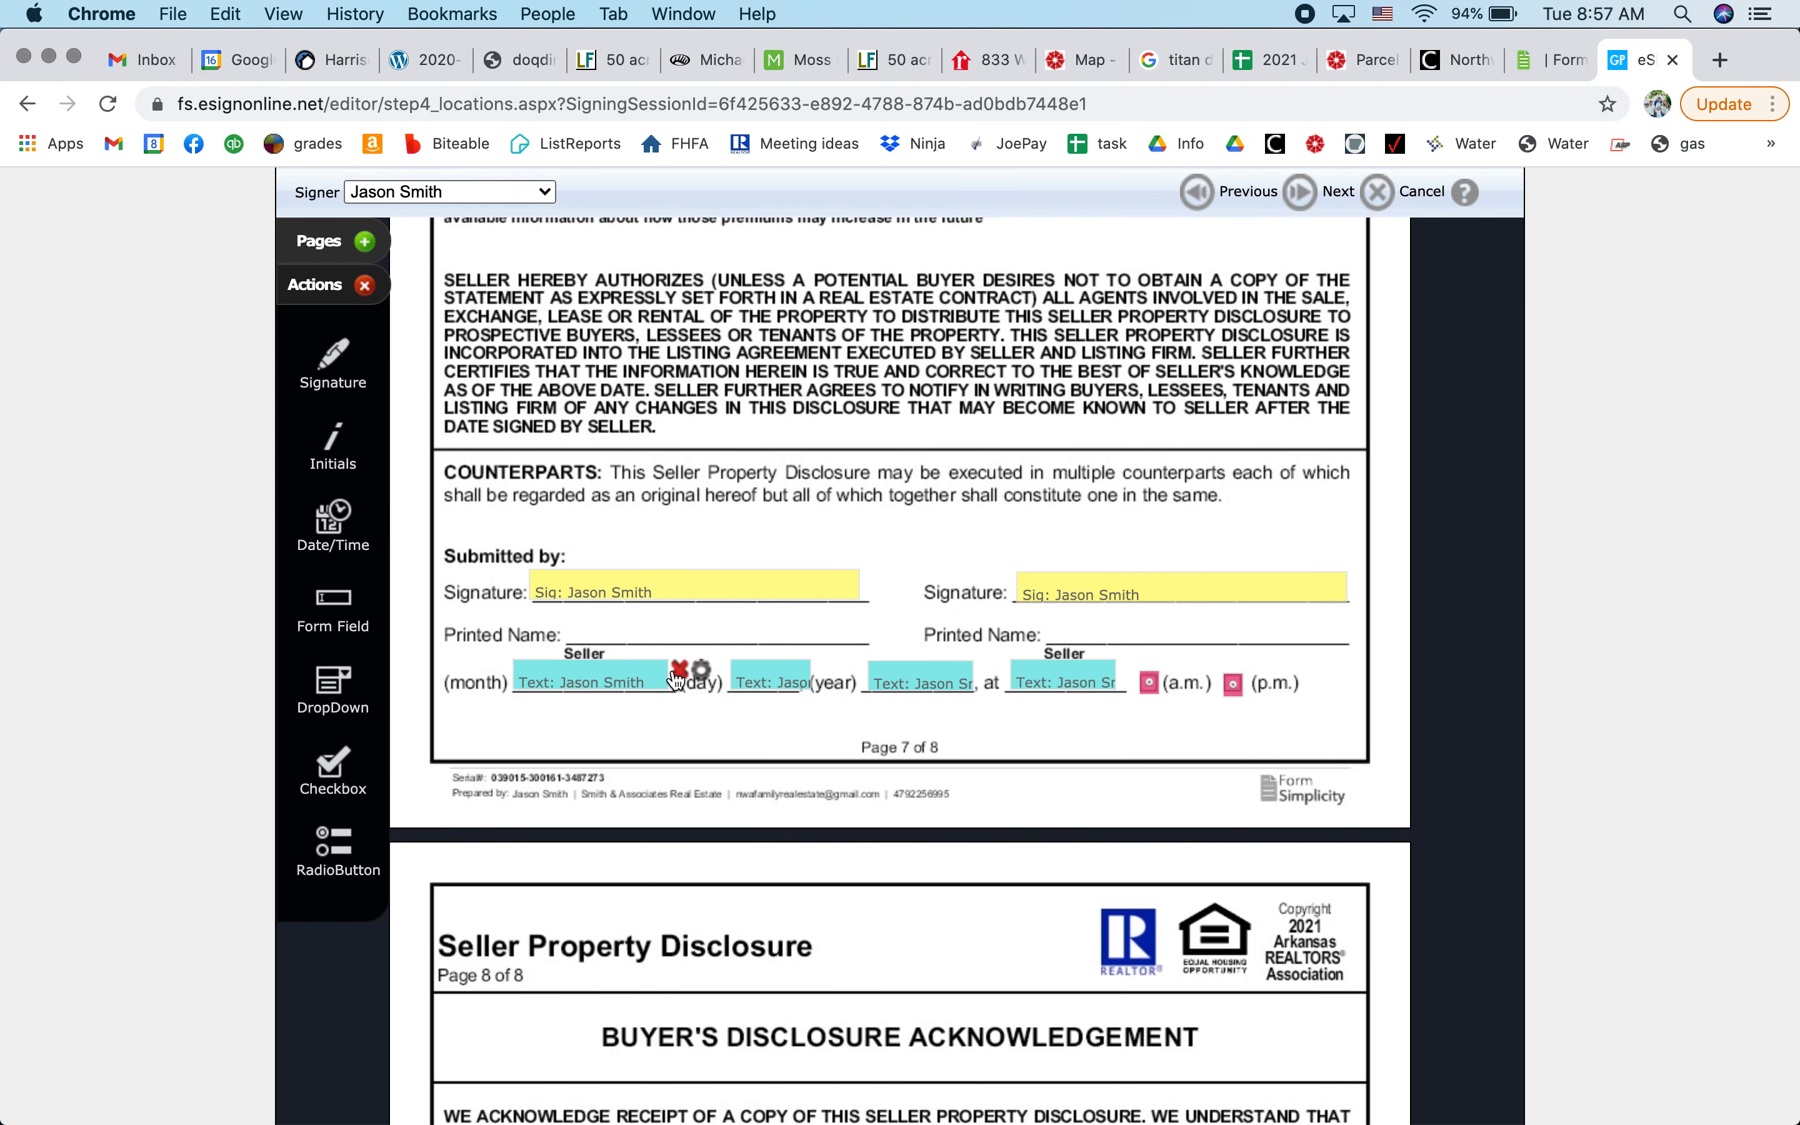
{"action": "left_click", "coordinate": [673, 668]}
{"action": "left_click", "coordinate": [821, 669]}
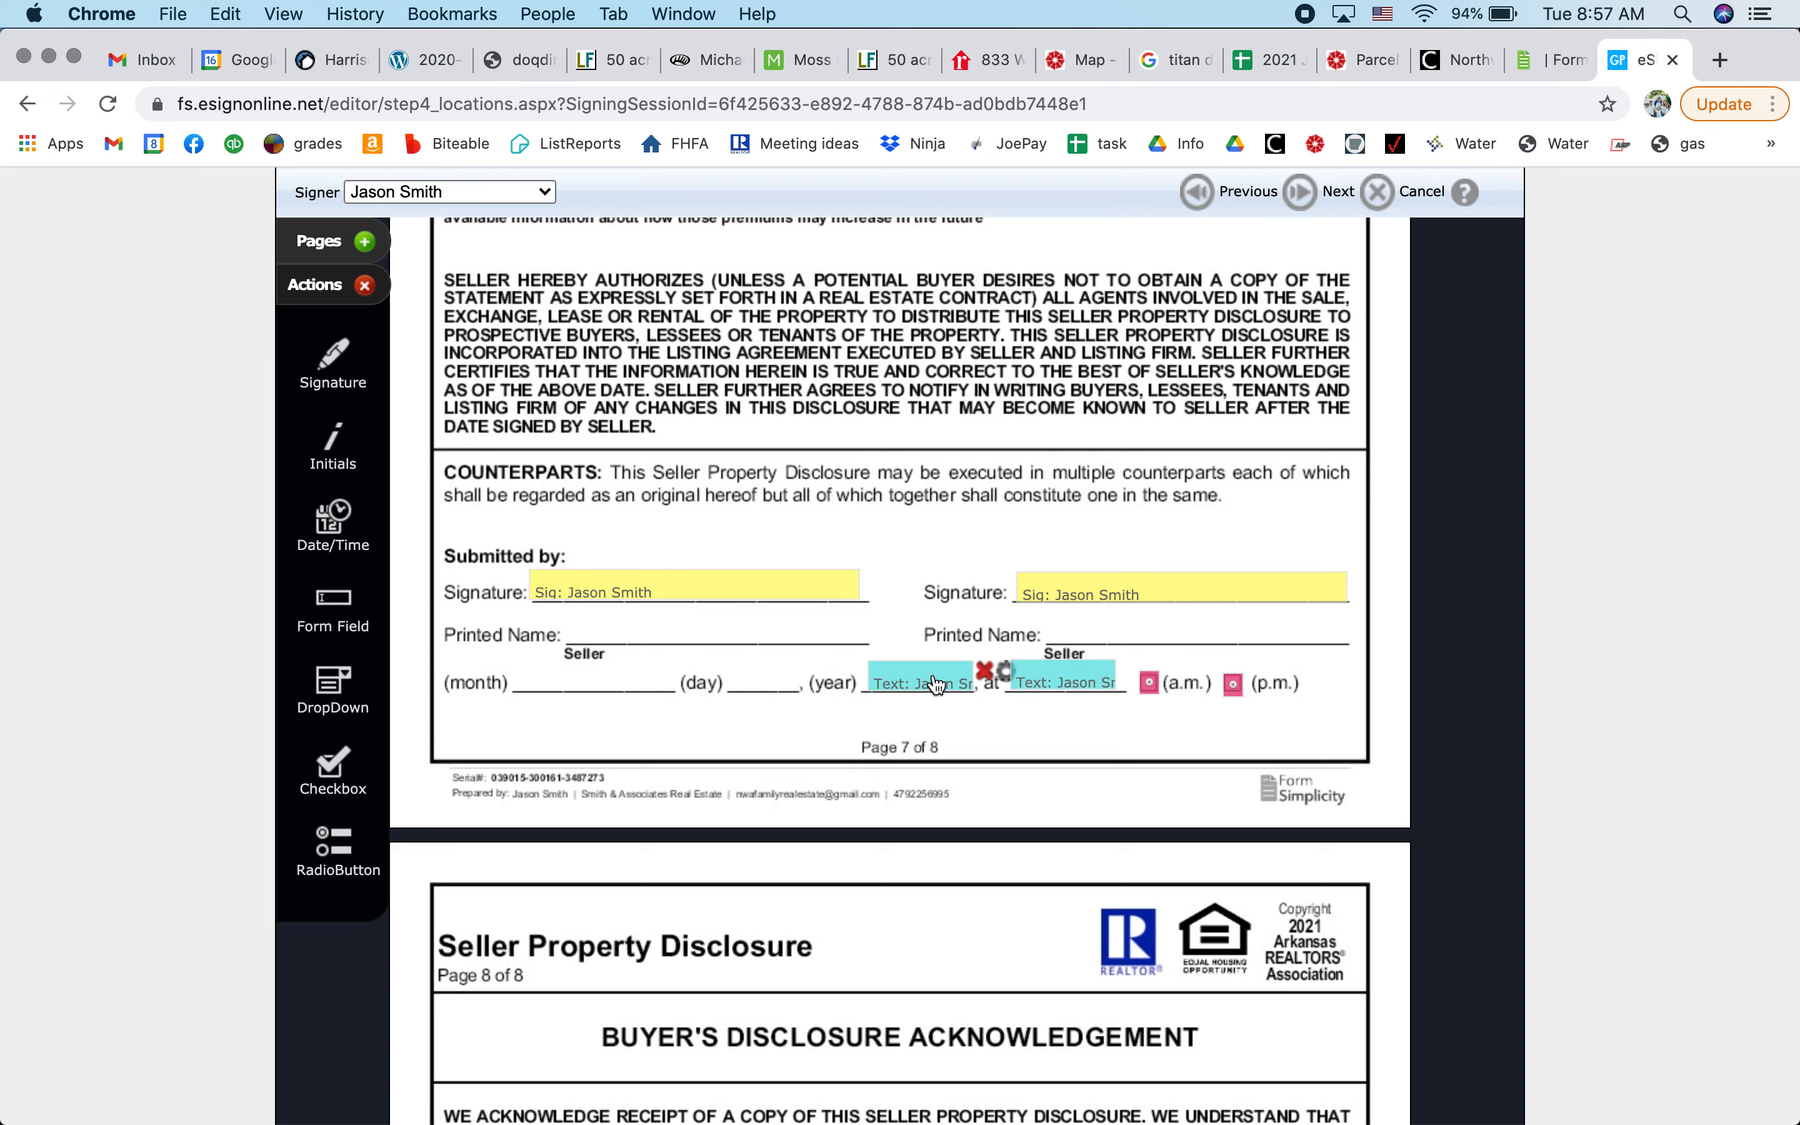
{"action": "left_click", "coordinate": [983, 672]}
{"action": "left_click", "coordinate": [1128, 673]}
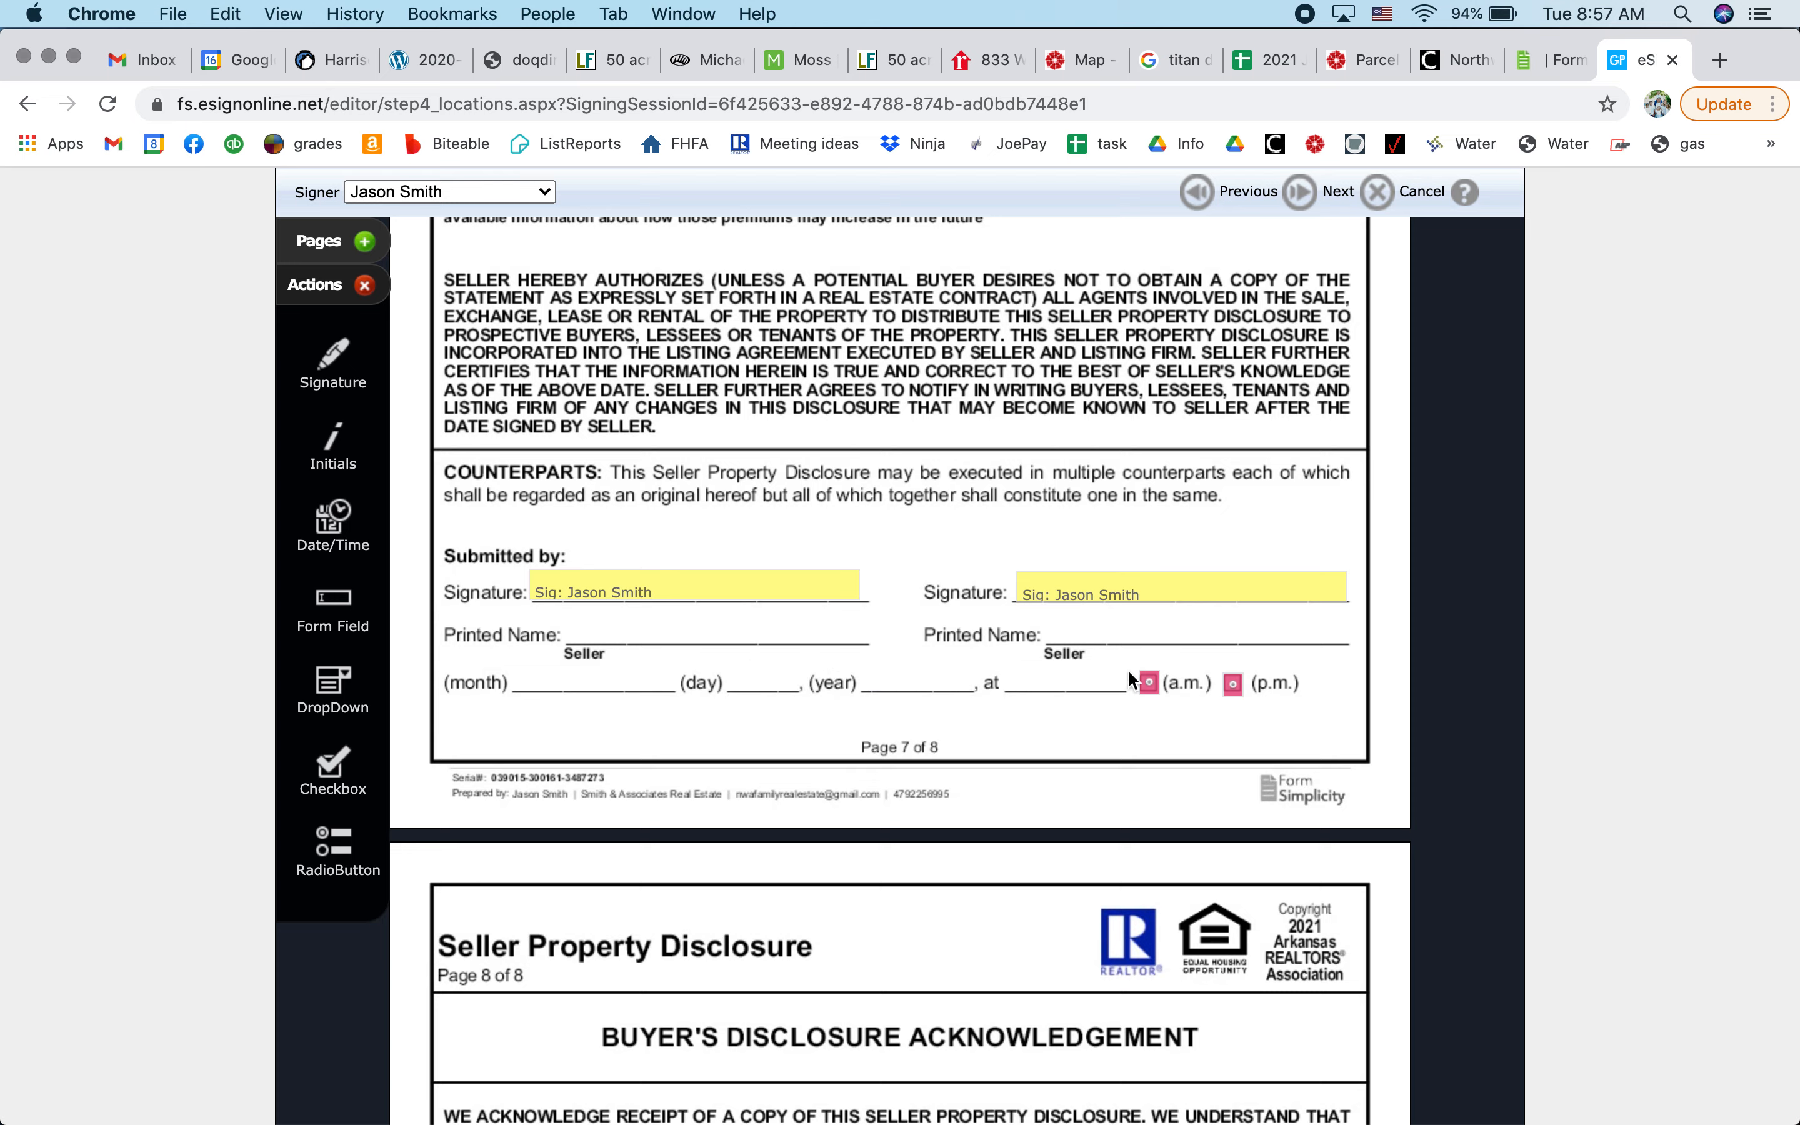
{"action": "left_click", "coordinate": [1170, 684]}
{"action": "left_click", "coordinate": [1253, 684]}
- Add a Date/Time field above each seller signature and a form field on each Printed Name line of the Seller Property Disclosure
{"action": "left_click_drag", "start_coordinate": [333, 521], "coordinate": [716, 563]}
{"action": "mouse_move", "coordinate": [339, 534]}
{"action": "left_mouse_down"}
{"action": "mouse_move", "coordinate": [1197, 593]}
{"action": "mouse_move", "coordinate": [1210, 570]}
{"action": "left_mouse_up"}
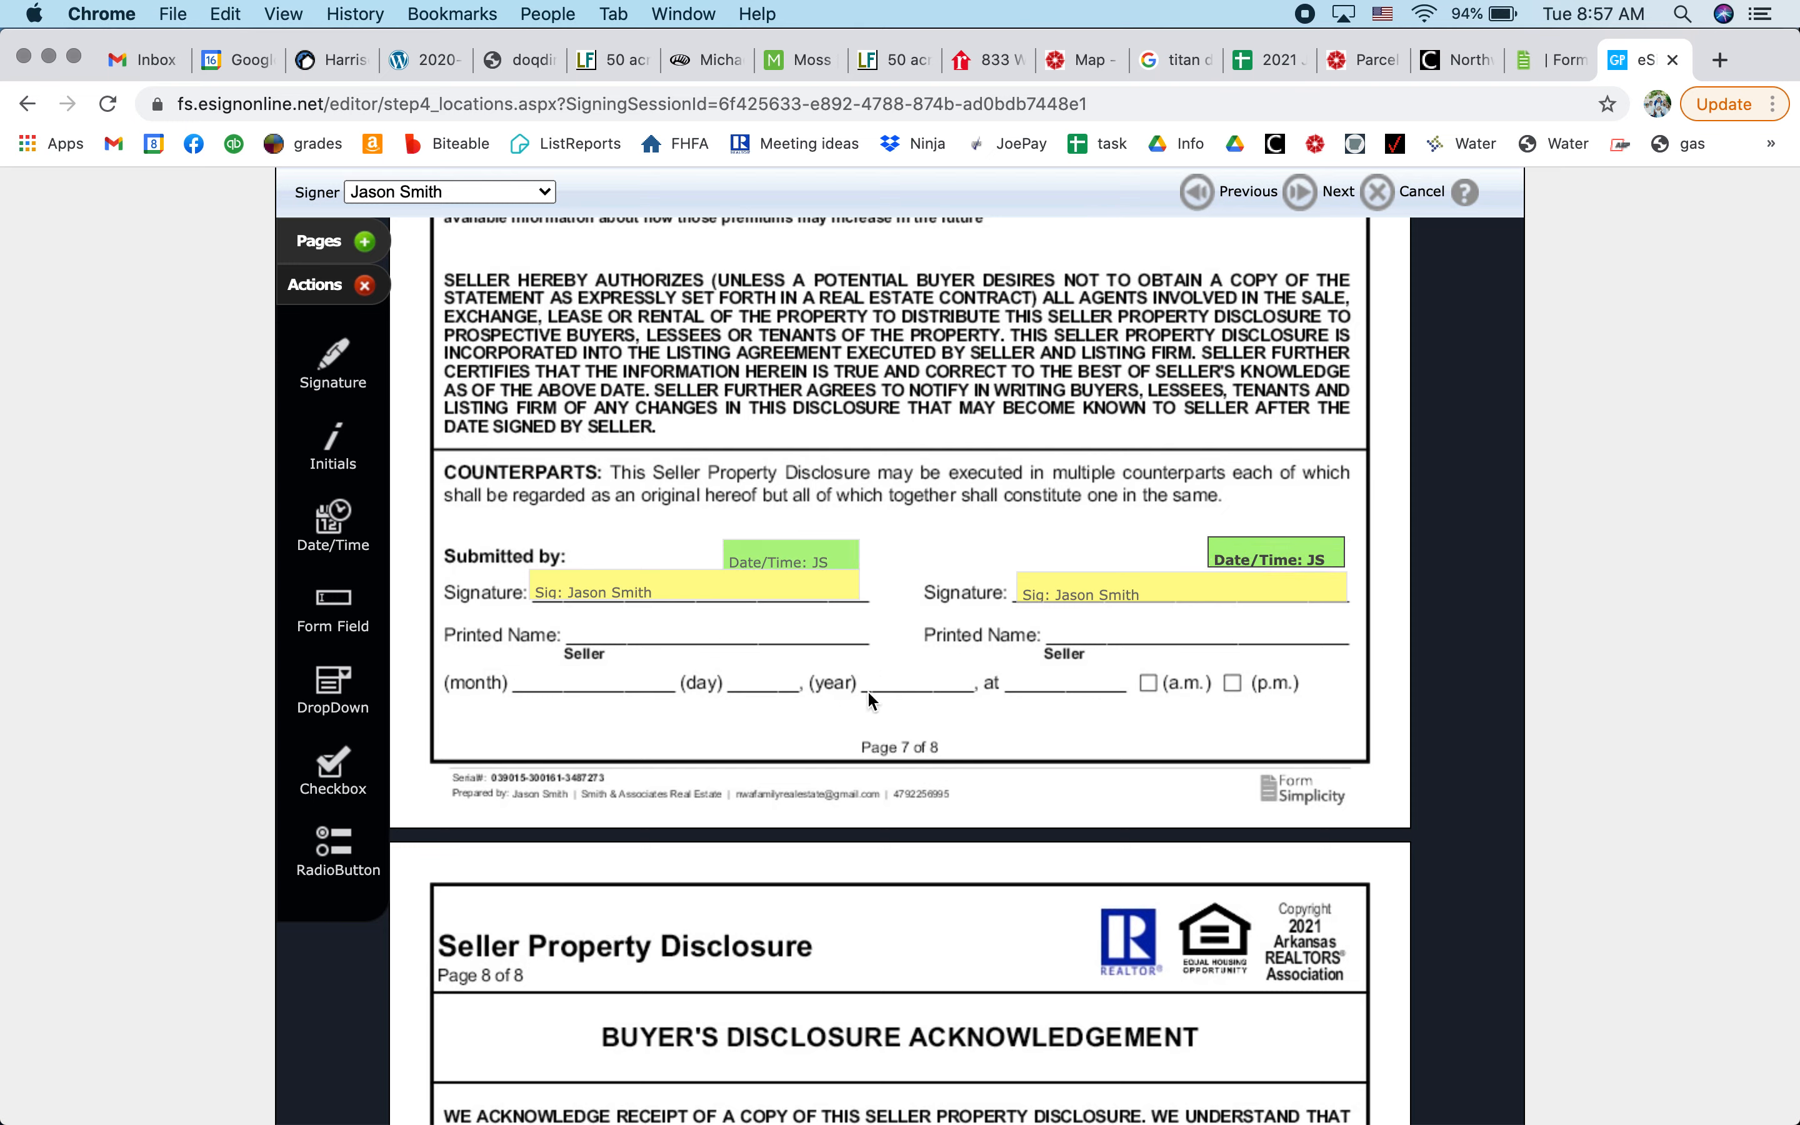
{"action": "left_click_drag", "start_coordinate": [364, 632], "coordinate": [563, 646]}
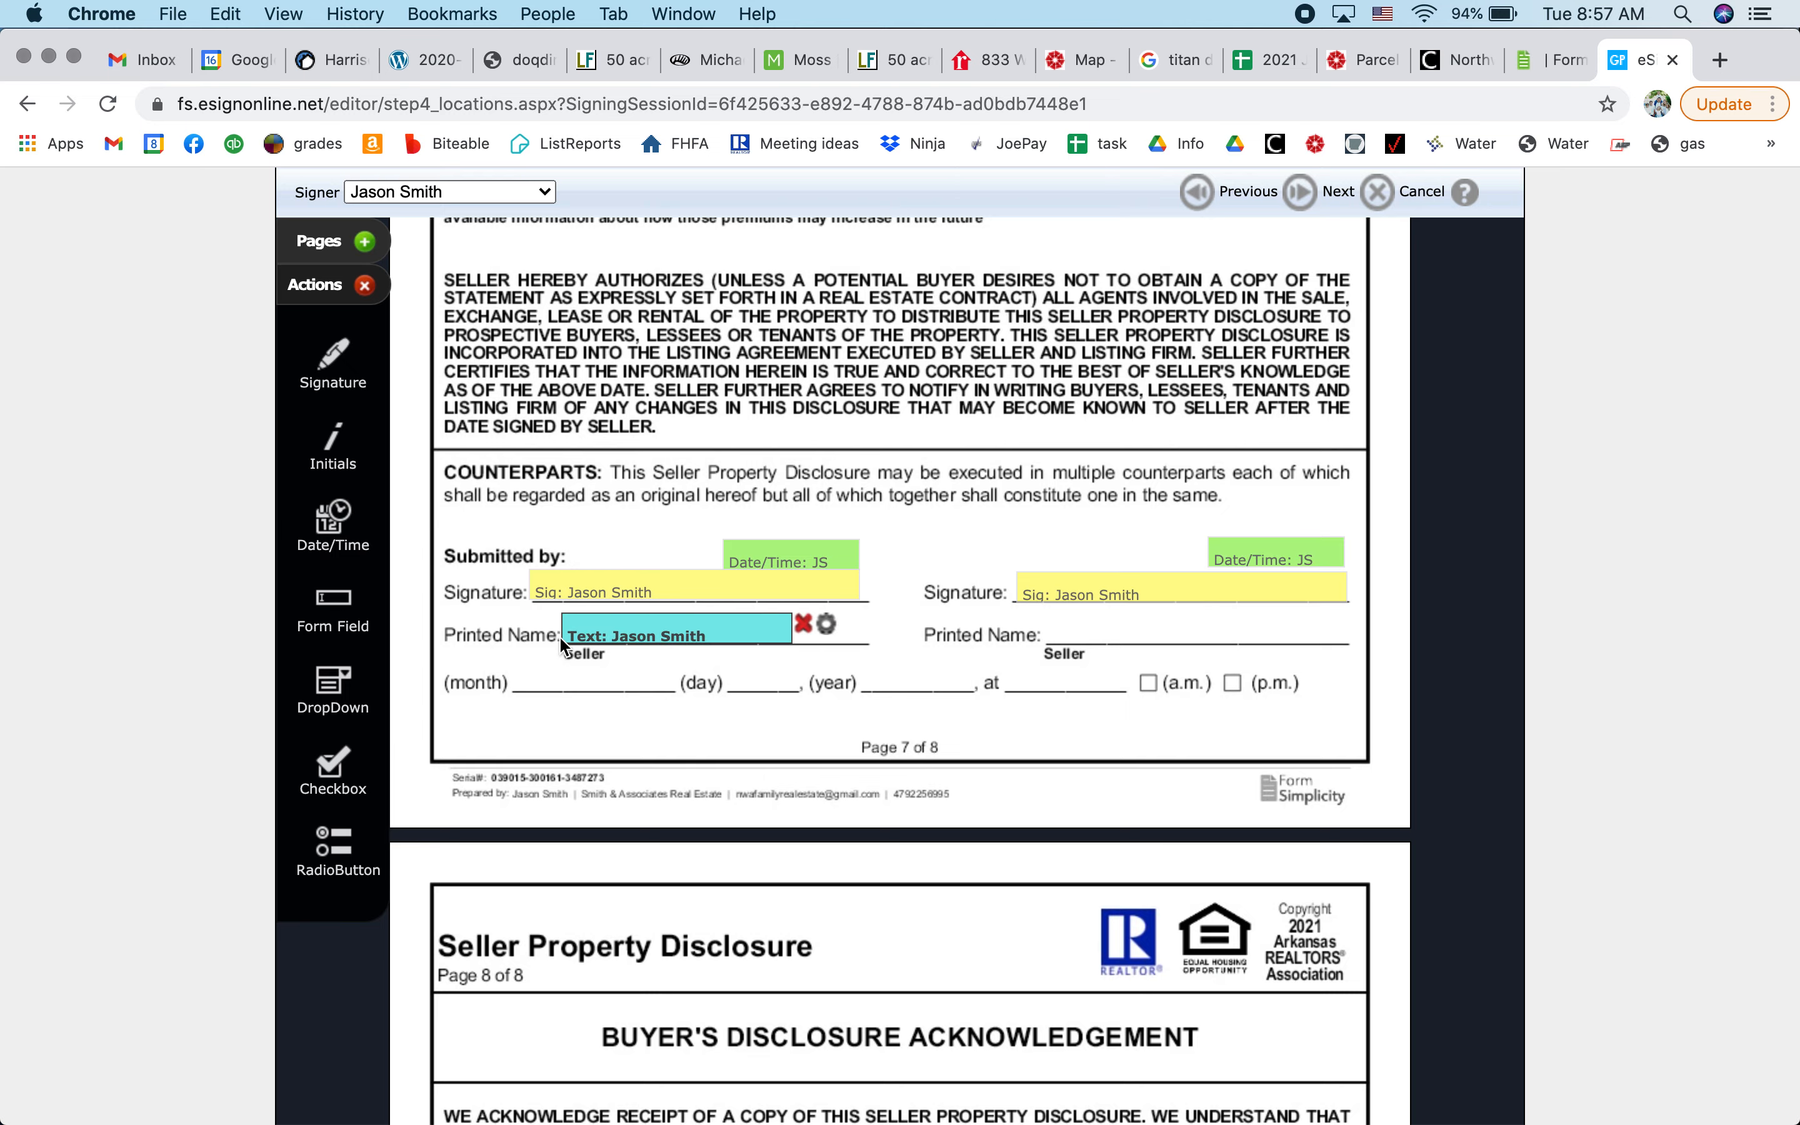
{"action": "left_click_drag", "start_coordinate": [353, 612], "coordinate": [1053, 635]}
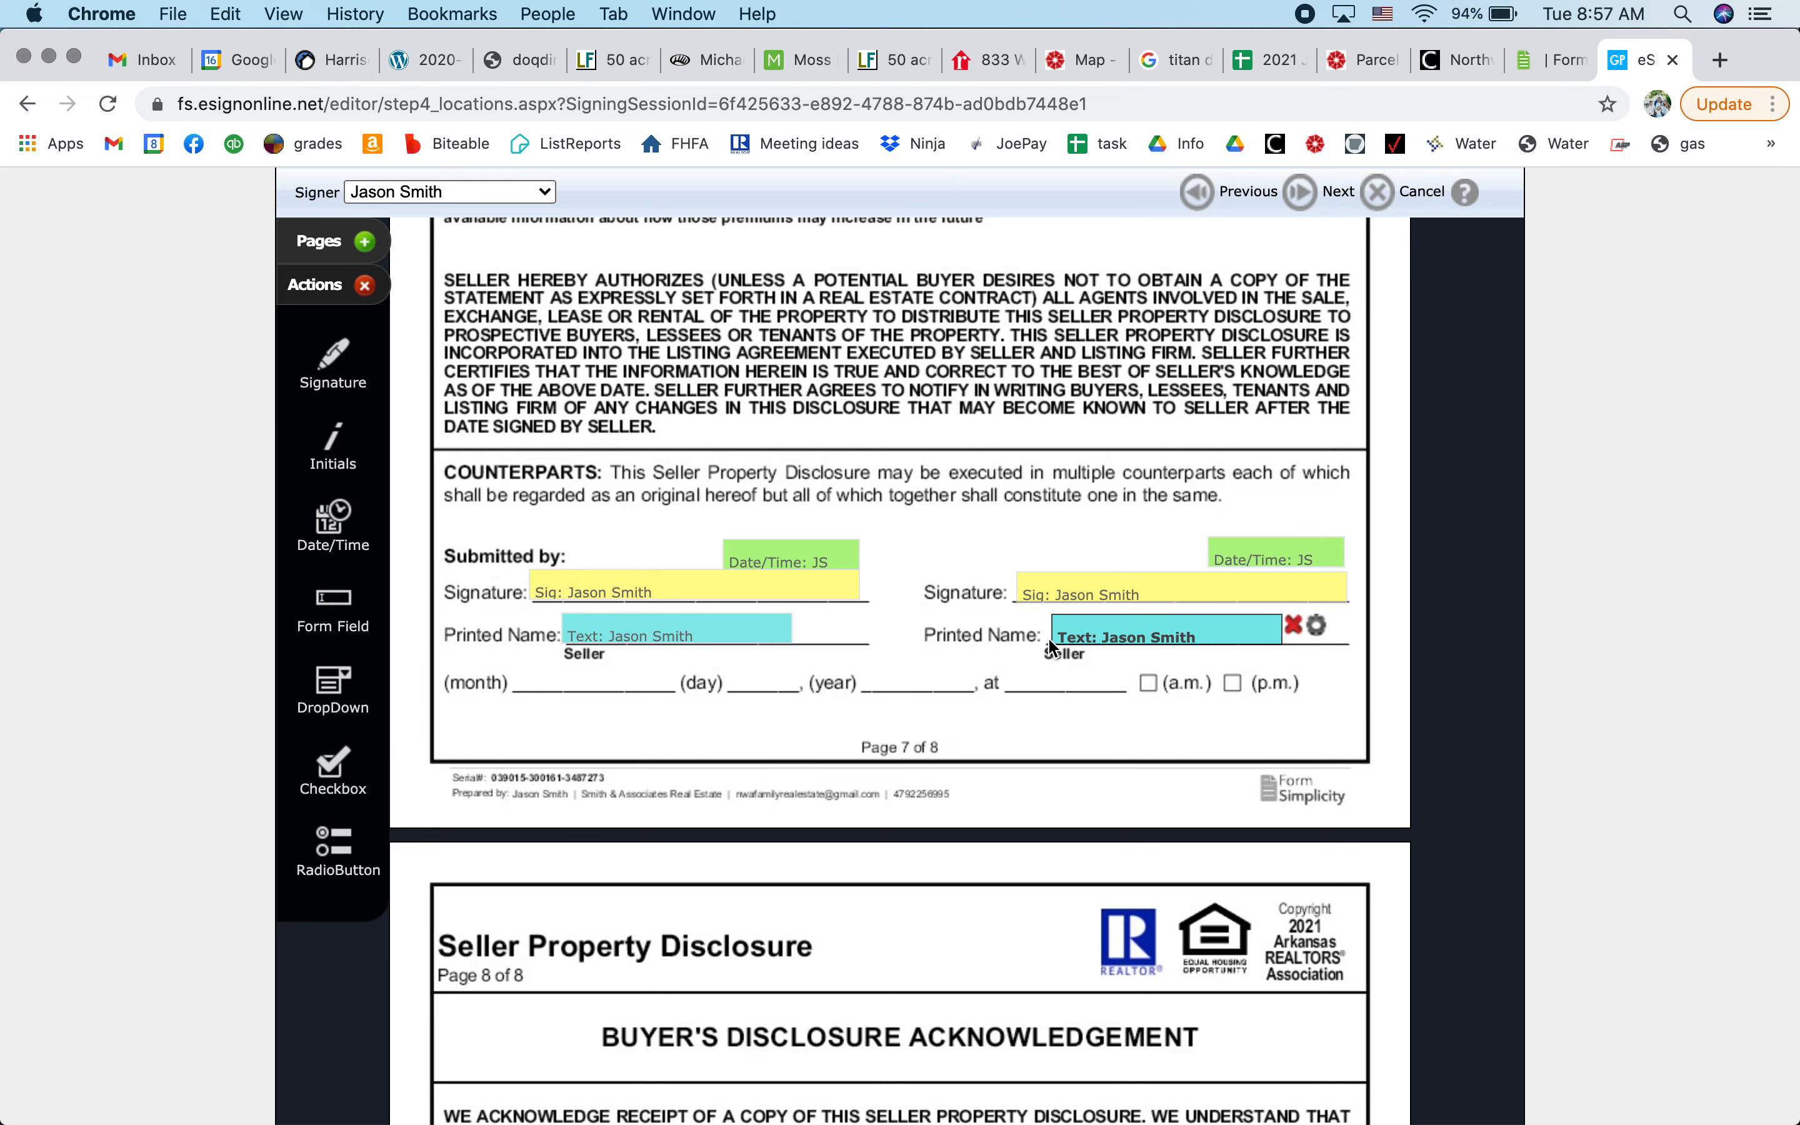
- Add a signature field and a Date/Time field to each of the two Buyer/Seller lines of the Arkansas Agency Representation form
{"action": "scroll", "coordinate": [930, 749], "scroll_direction": "down", "scroll_amount": 20}
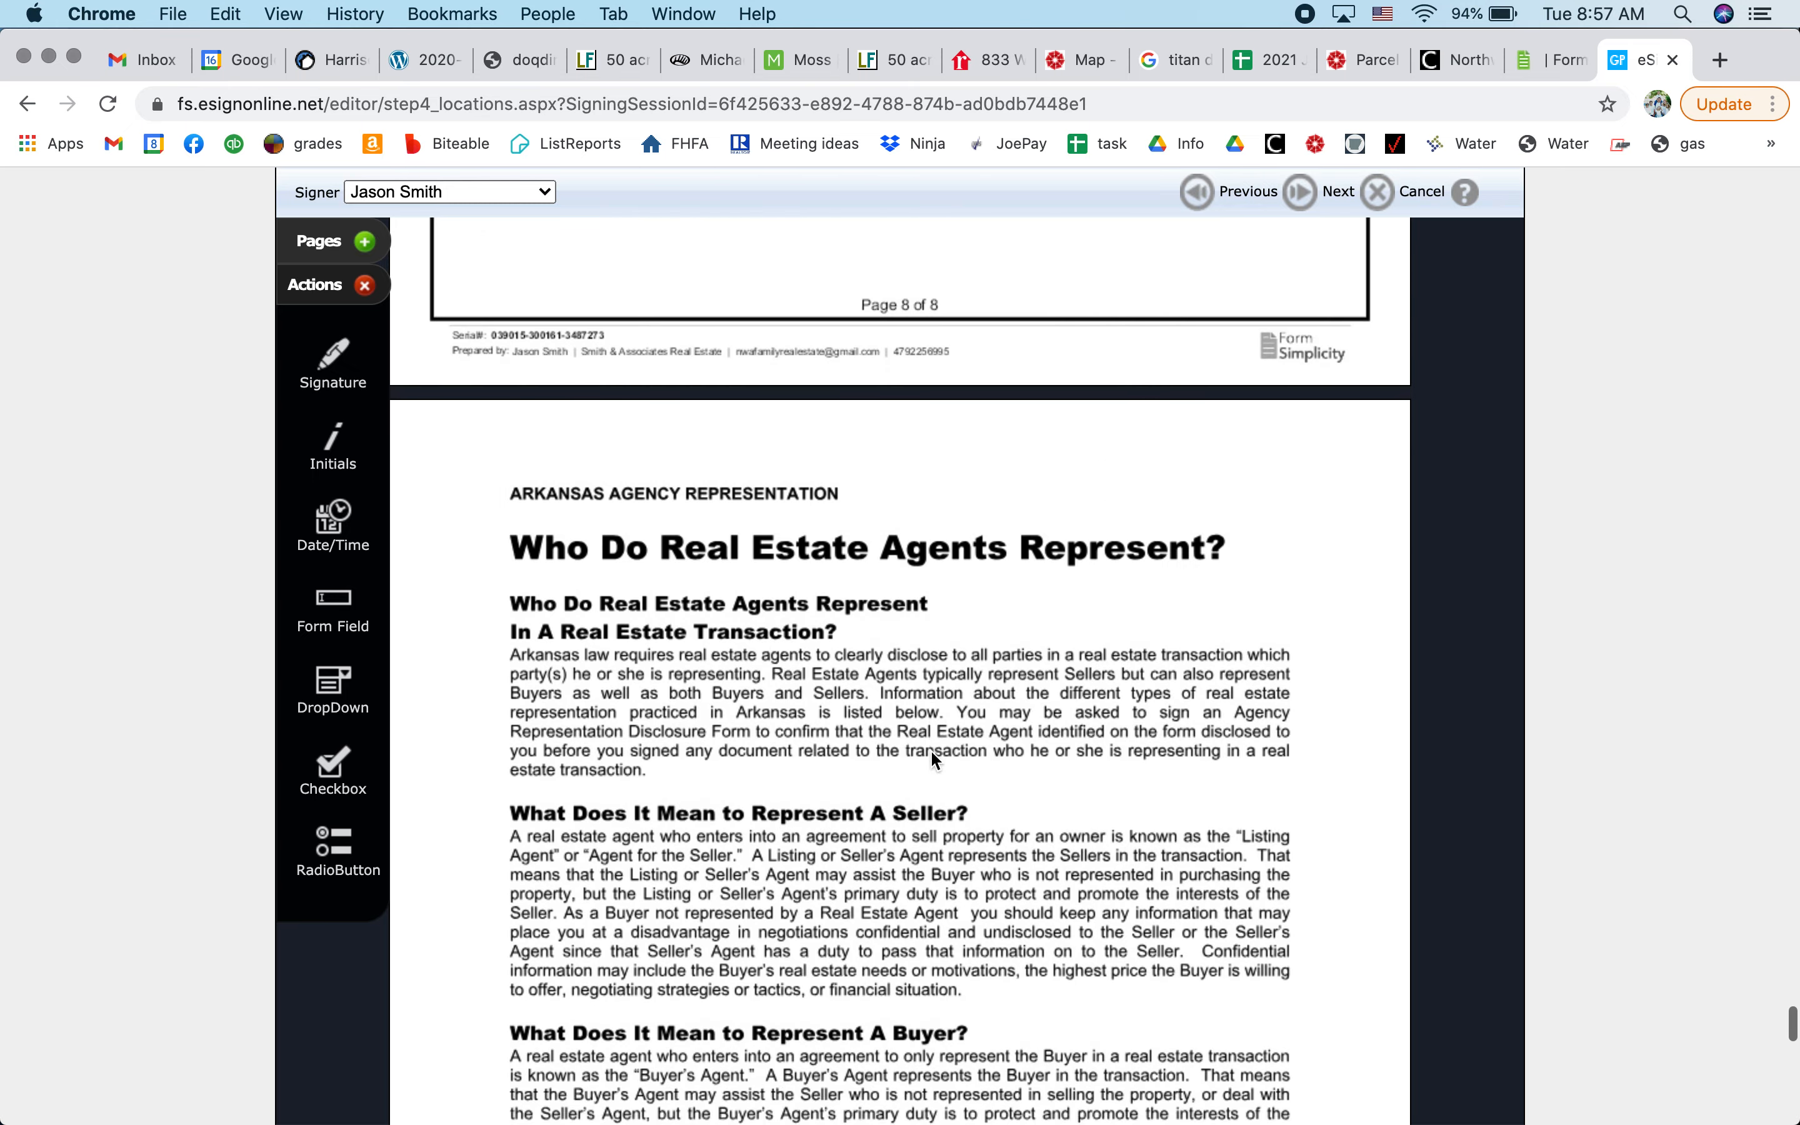
{"action": "scroll", "coordinate": [930, 749], "scroll_direction": "down", "scroll_amount": 1}
{"action": "left_click_drag", "start_coordinate": [334, 361], "coordinate": [501, 754]}
{"action": "left_click_drag", "start_coordinate": [333, 551], "coordinate": [732, 743]}
{"action": "mouse_move", "coordinate": [320, 360]}
{"action": "left_mouse_down"}
{"action": "mouse_move", "coordinate": [947, 718]}
{"action": "mouse_move", "coordinate": [917, 740]}
{"action": "left_mouse_up"}
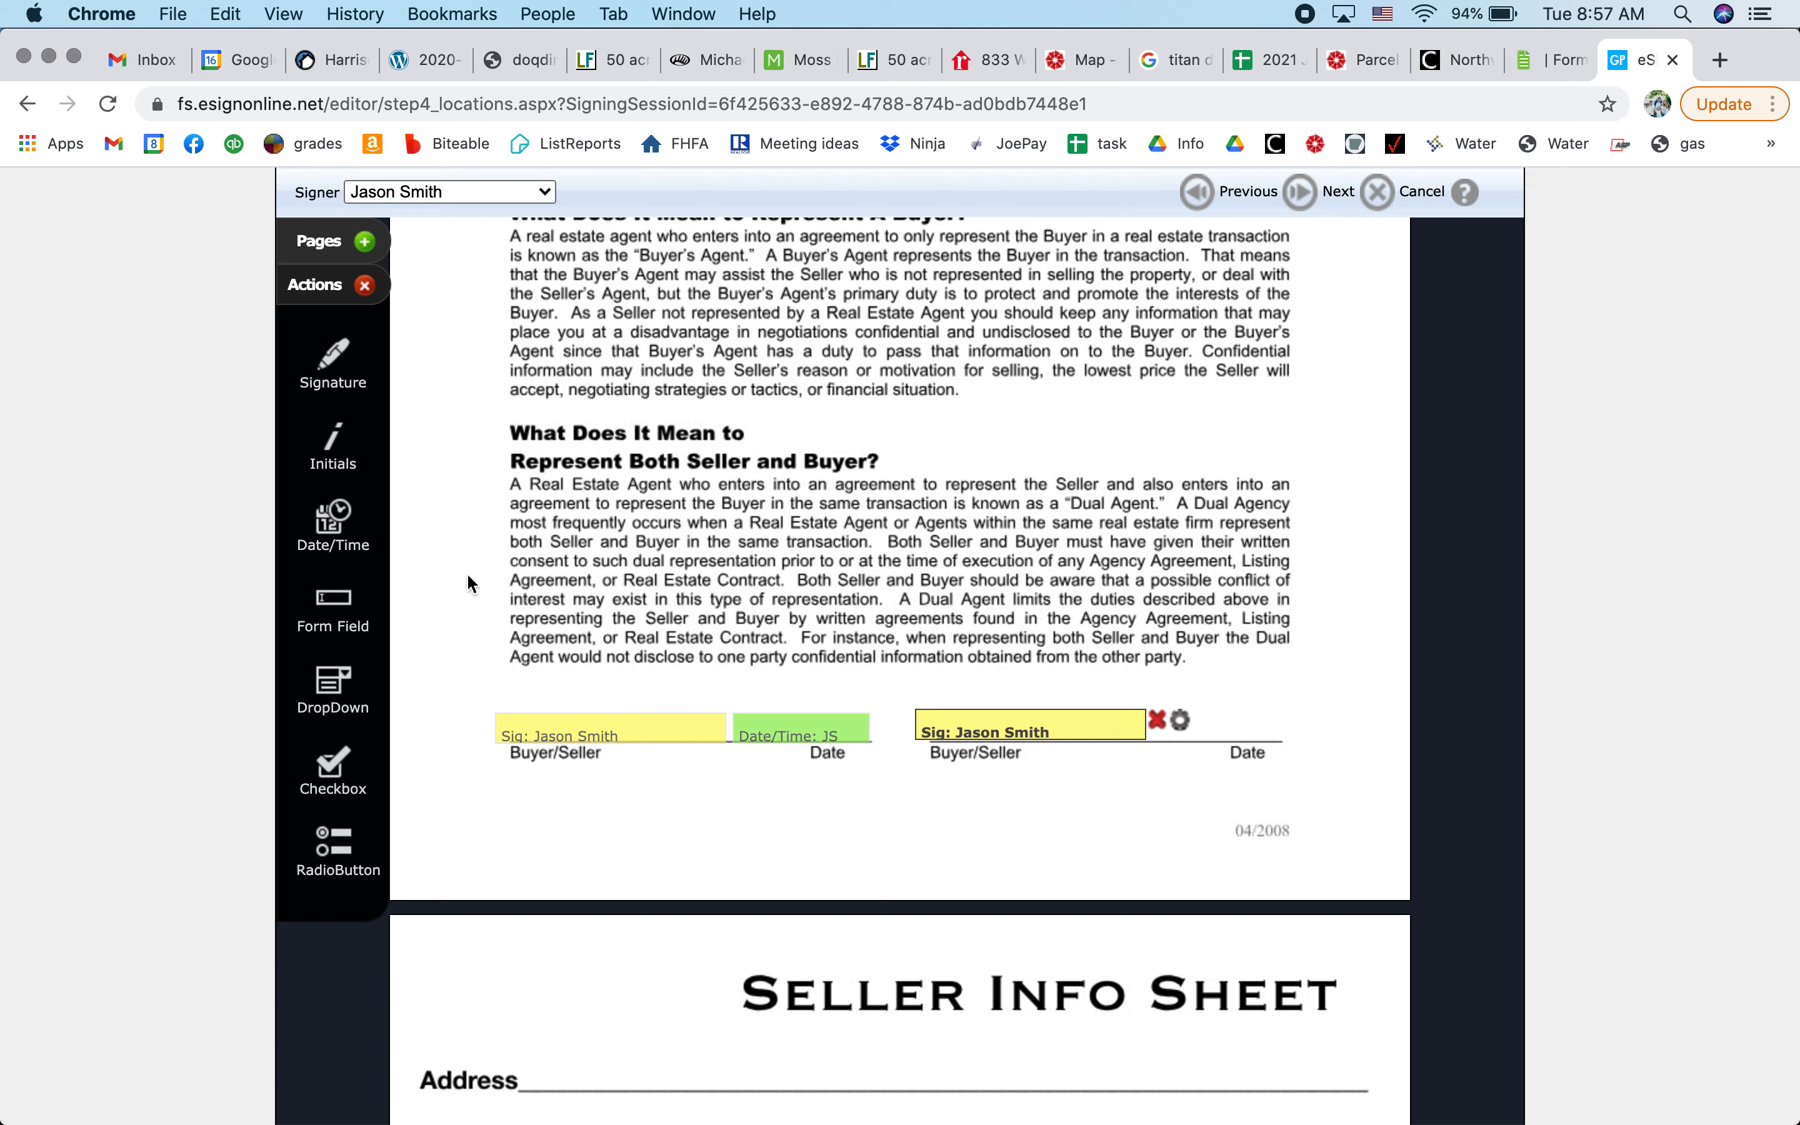
{"action": "left_click_drag", "start_coordinate": [333, 521], "coordinate": [1092, 612]}
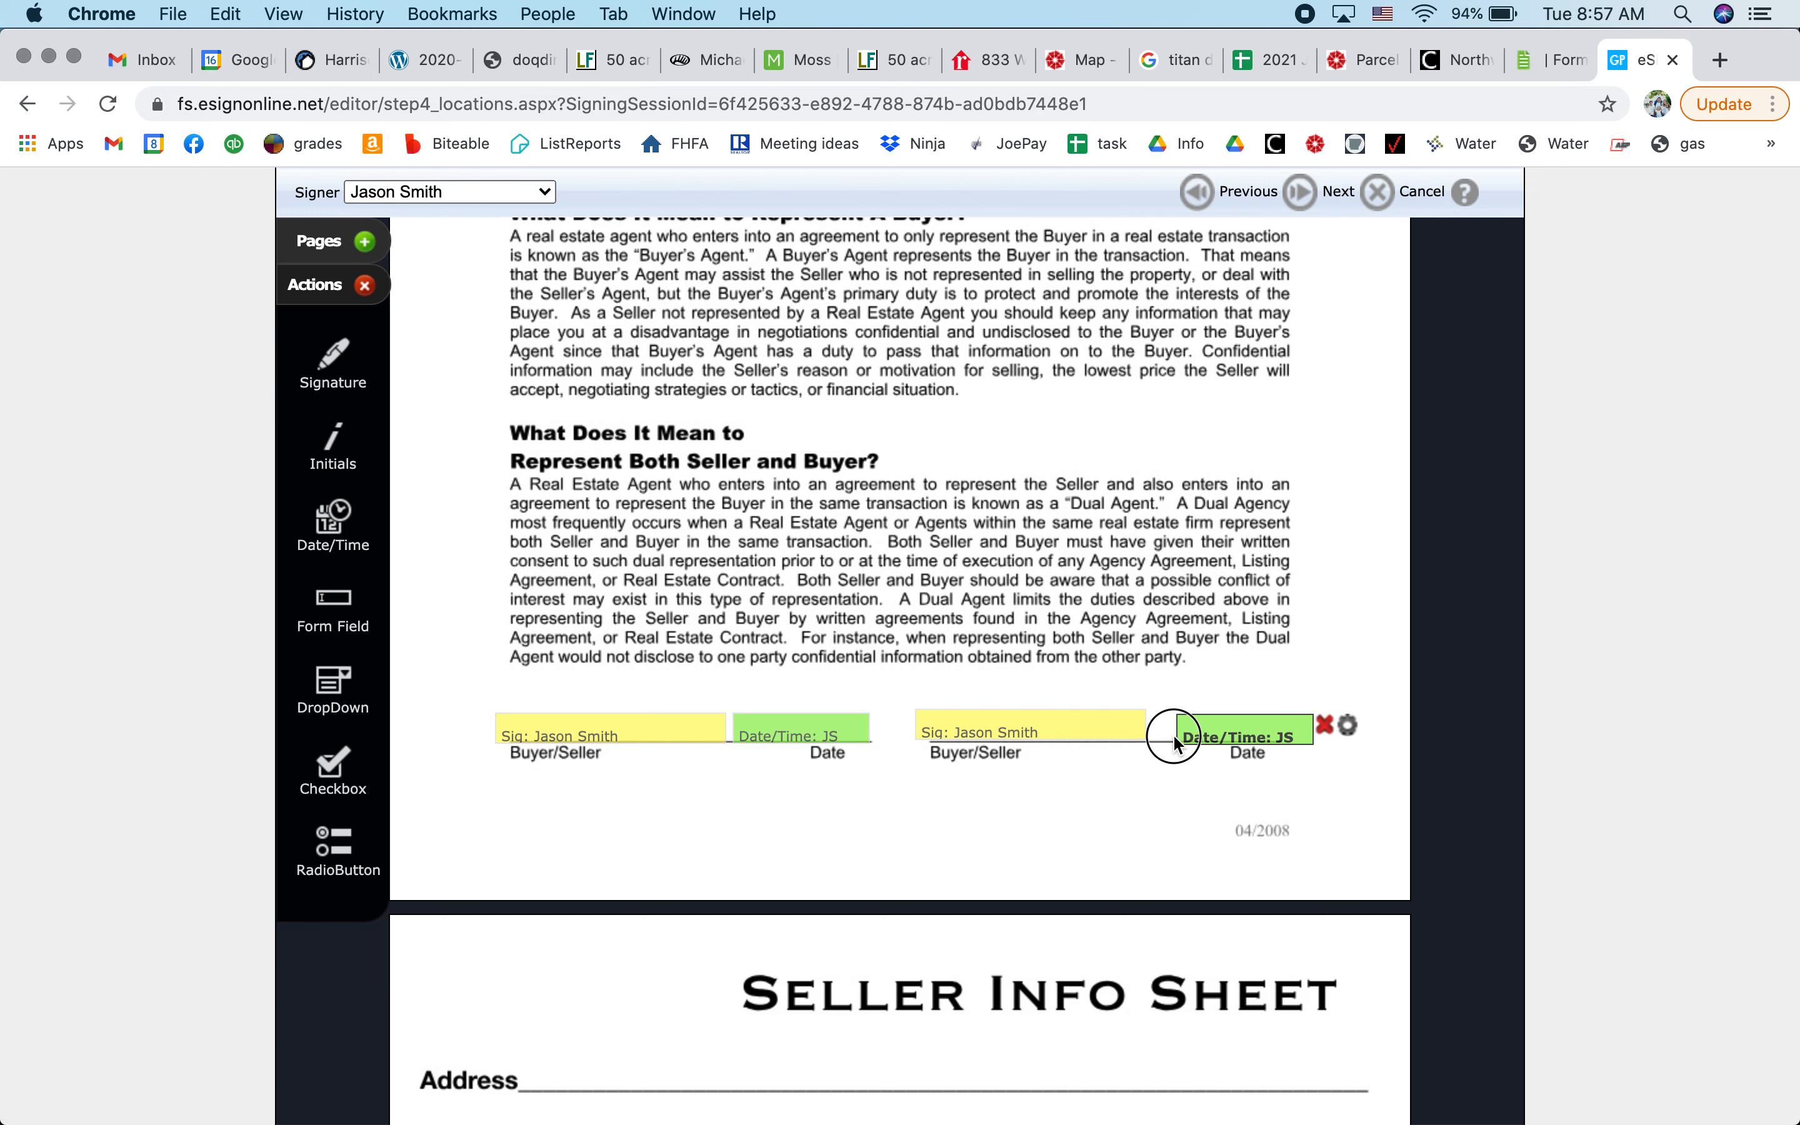
- Look over the blanks on the Seller Info Sheet, then advance the signing session past its preview to the sending stage
{"action": "scroll", "coordinate": [1124, 790], "scroll_direction": "down", "scroll_amount": 5}
{"action": "scroll", "coordinate": [1124, 790], "scroll_direction": "down", "scroll_amount": 2}
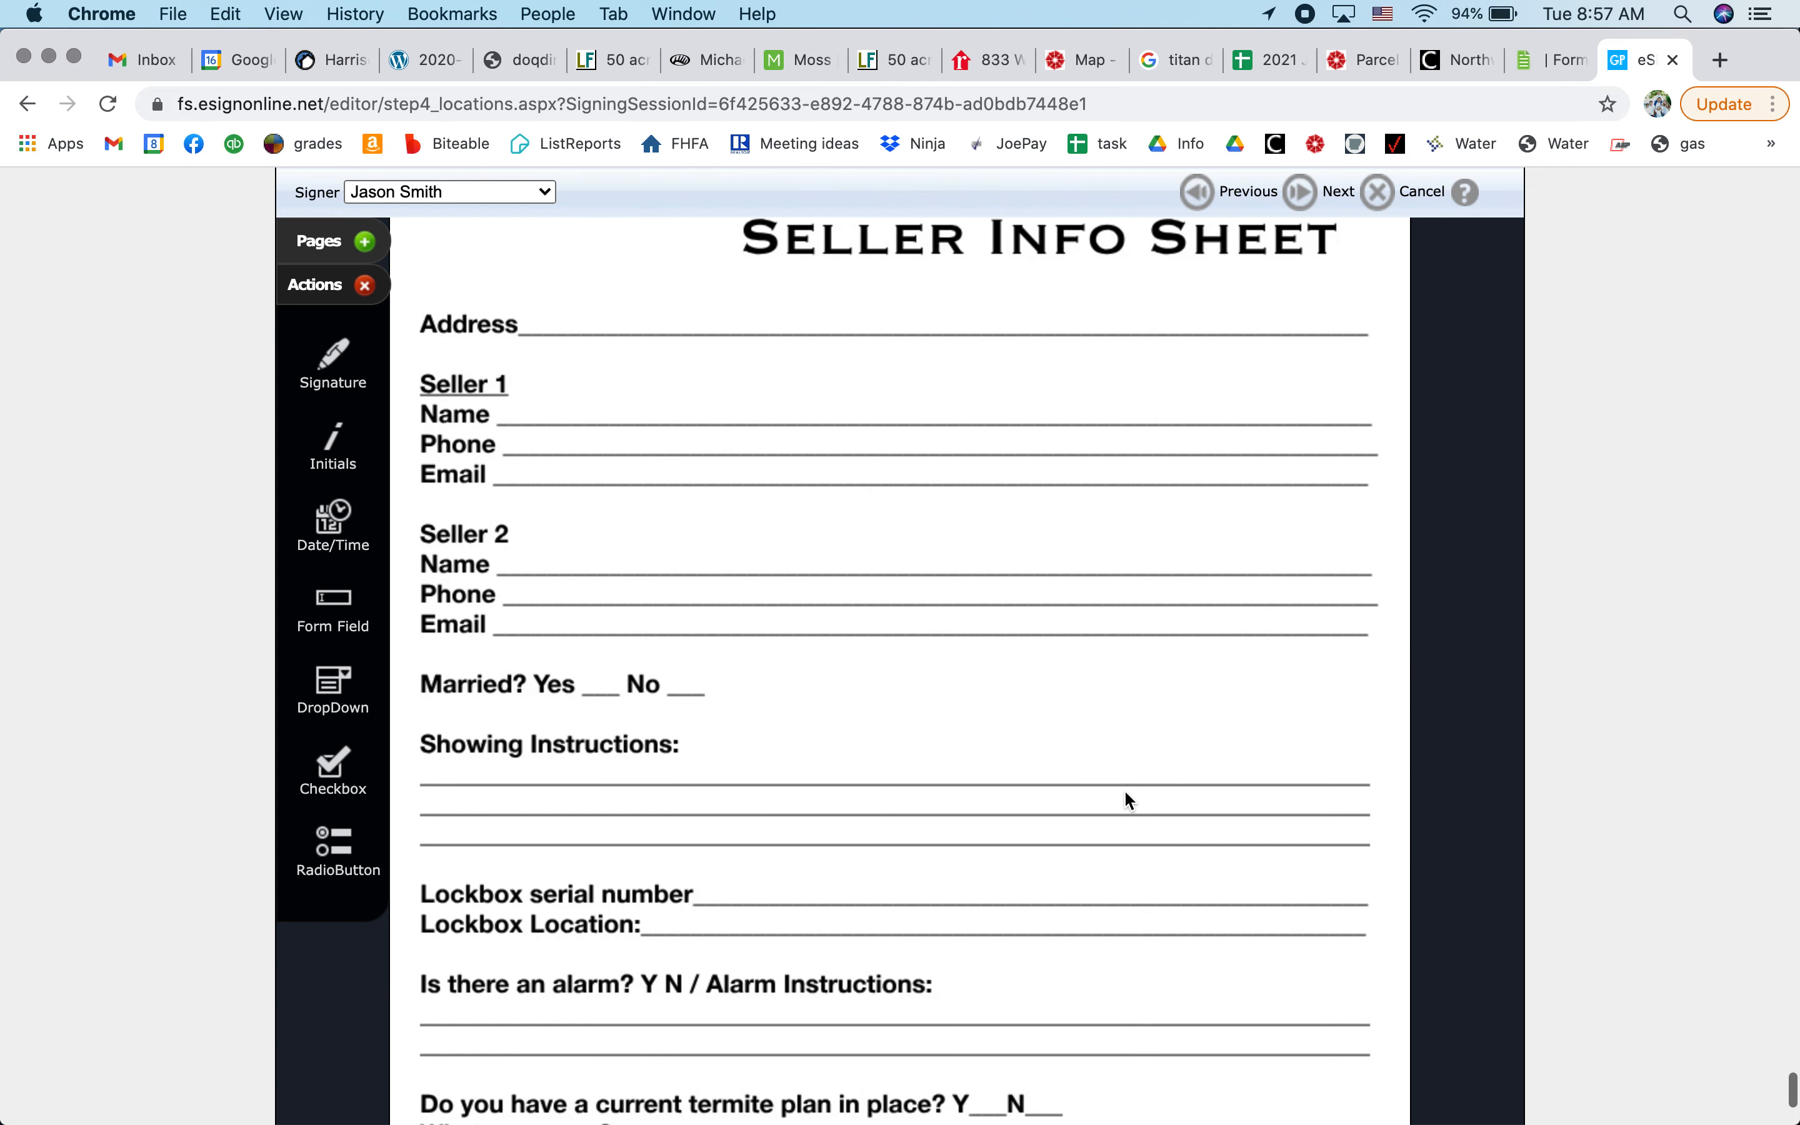
{"action": "scroll", "coordinate": [643, 927], "scroll_direction": "down", "scroll_amount": 3}
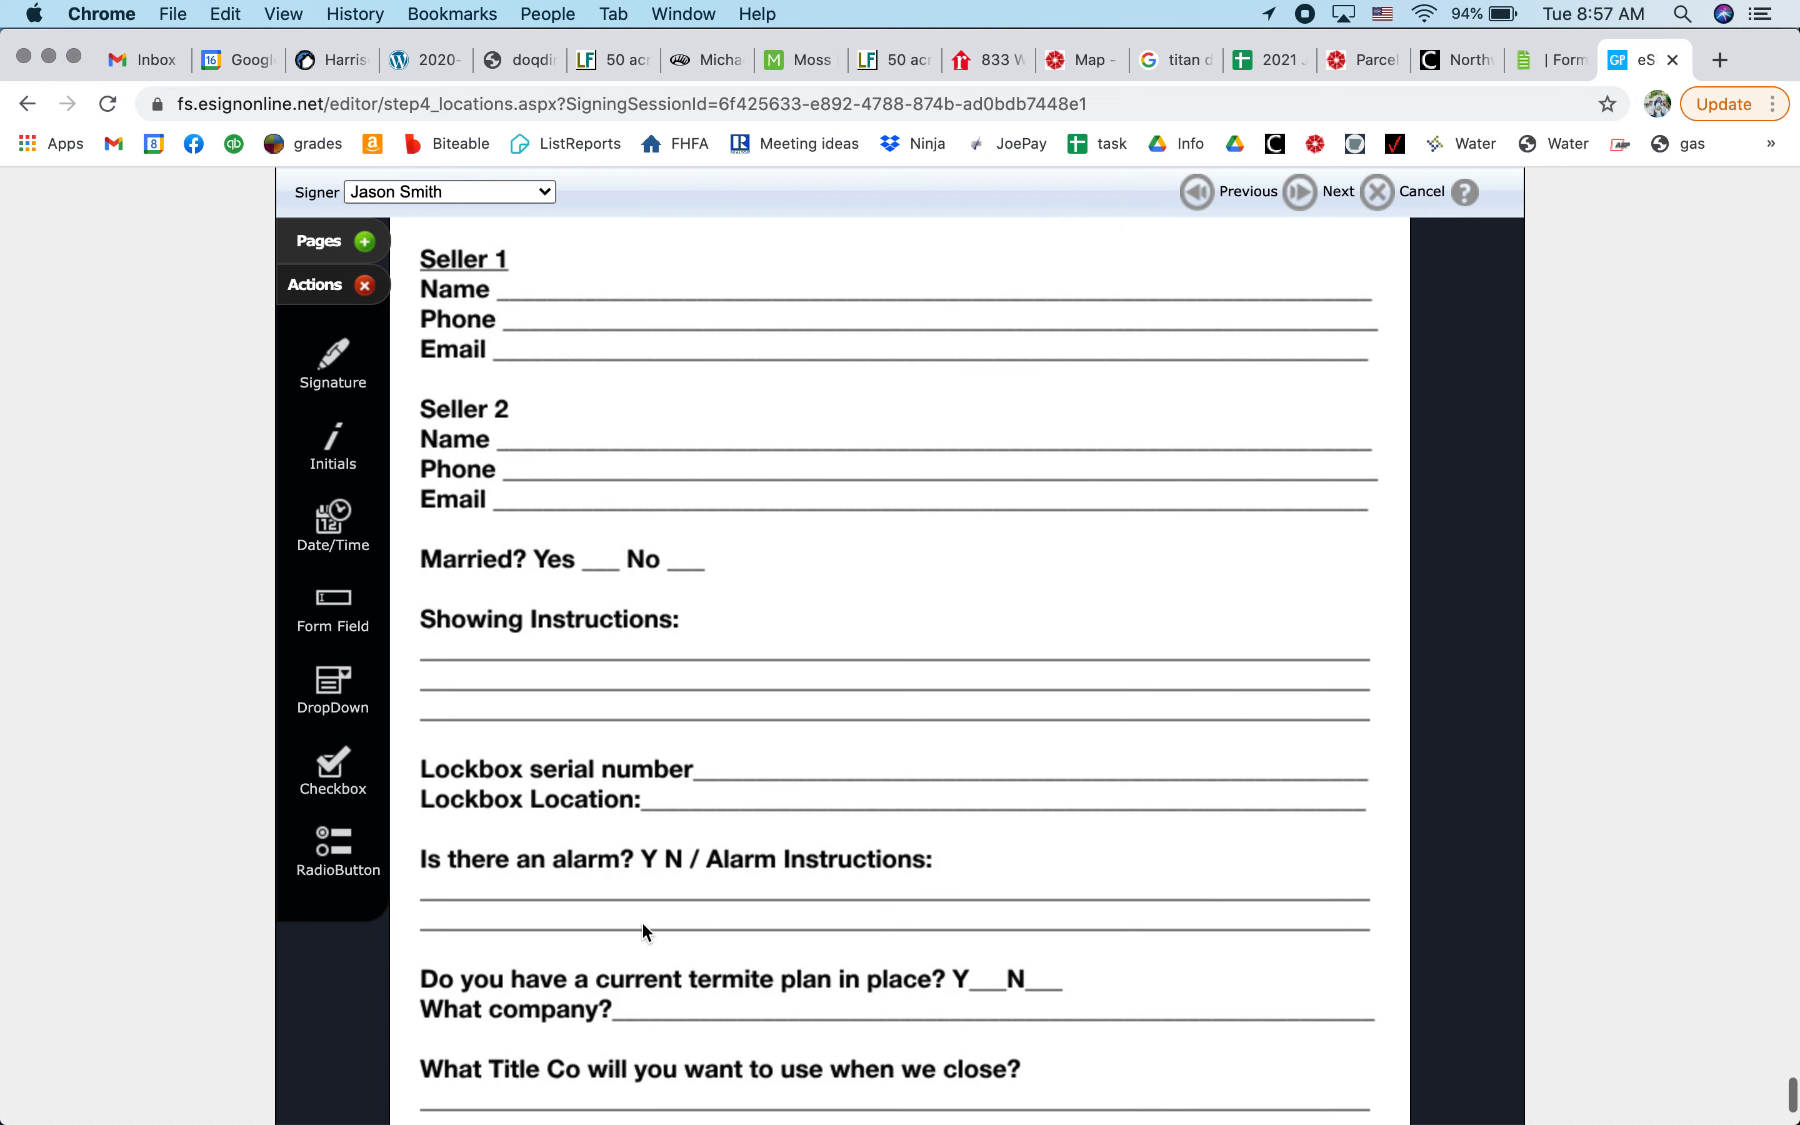
{"action": "scroll", "coordinate": [645, 930], "scroll_direction": "down", "scroll_amount": 1}
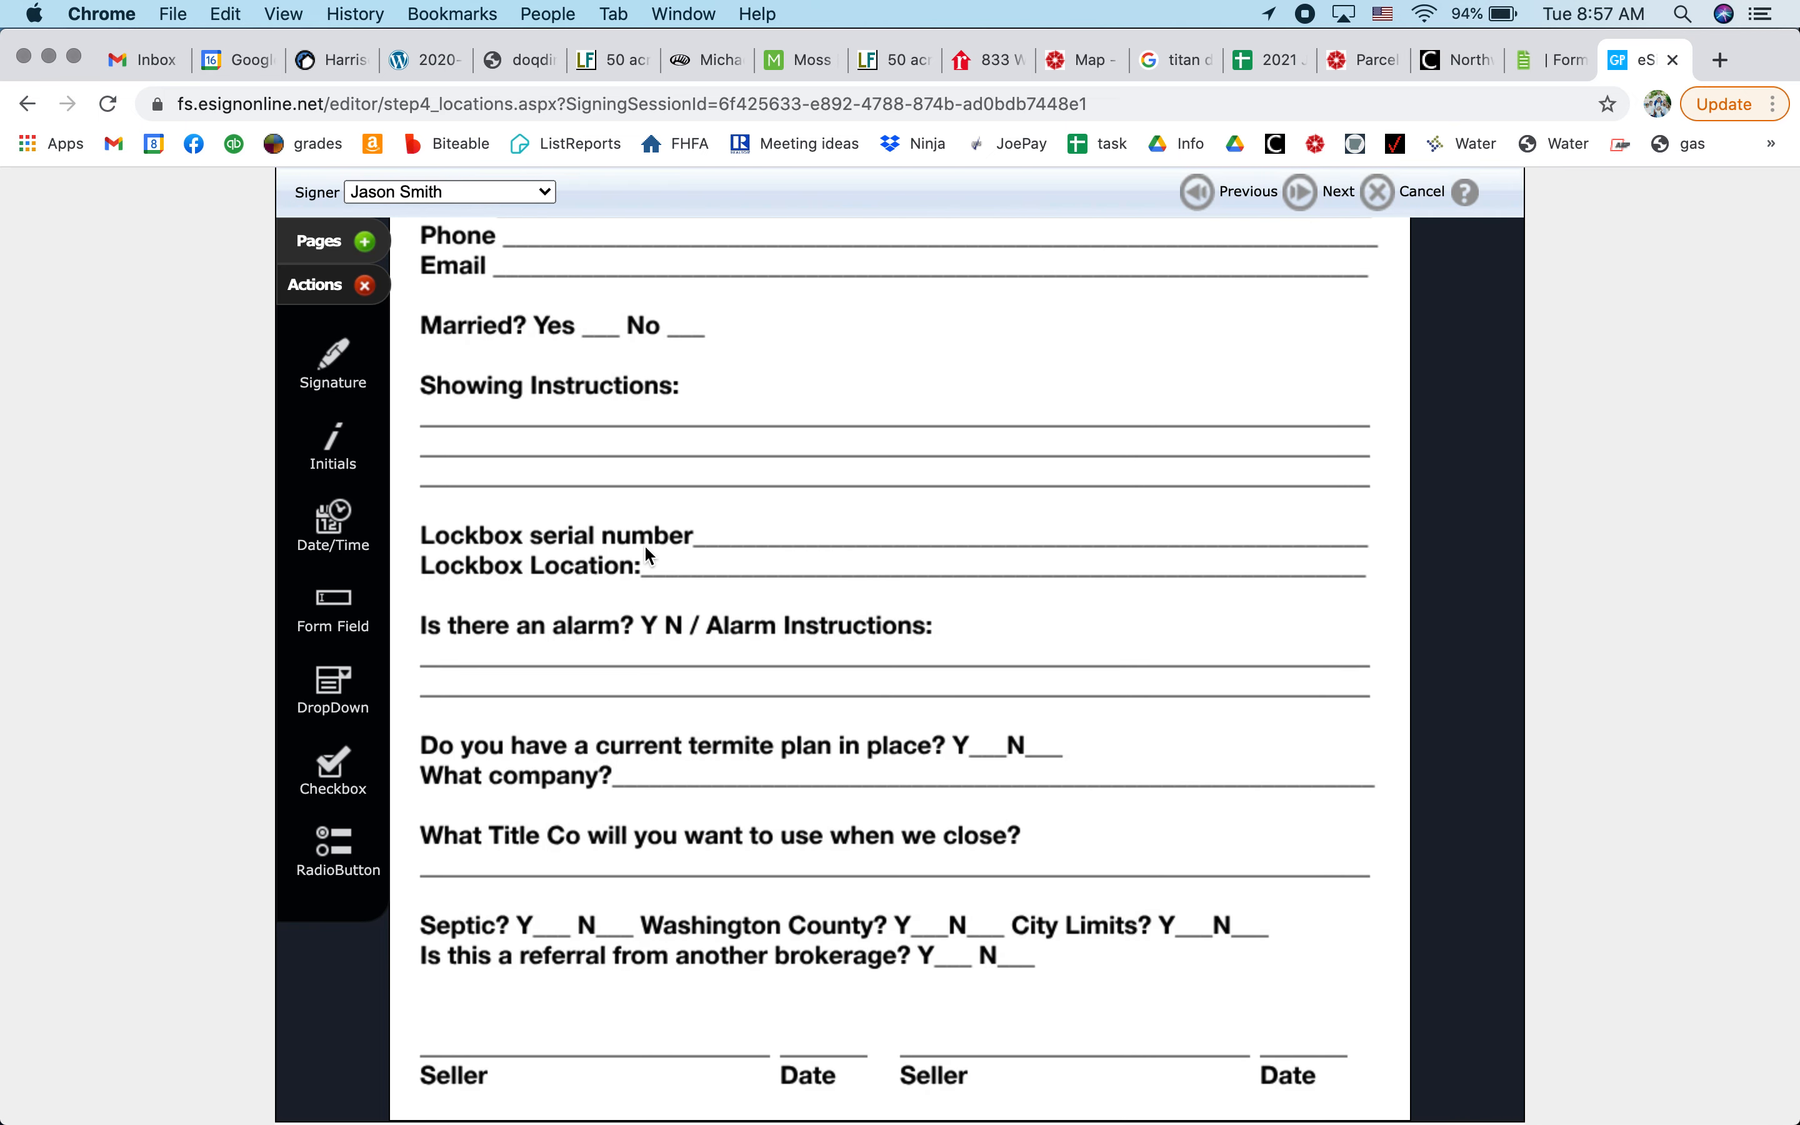
{"action": "scroll", "coordinate": [644, 550], "scroll_direction": "up", "scroll_amount": 5}
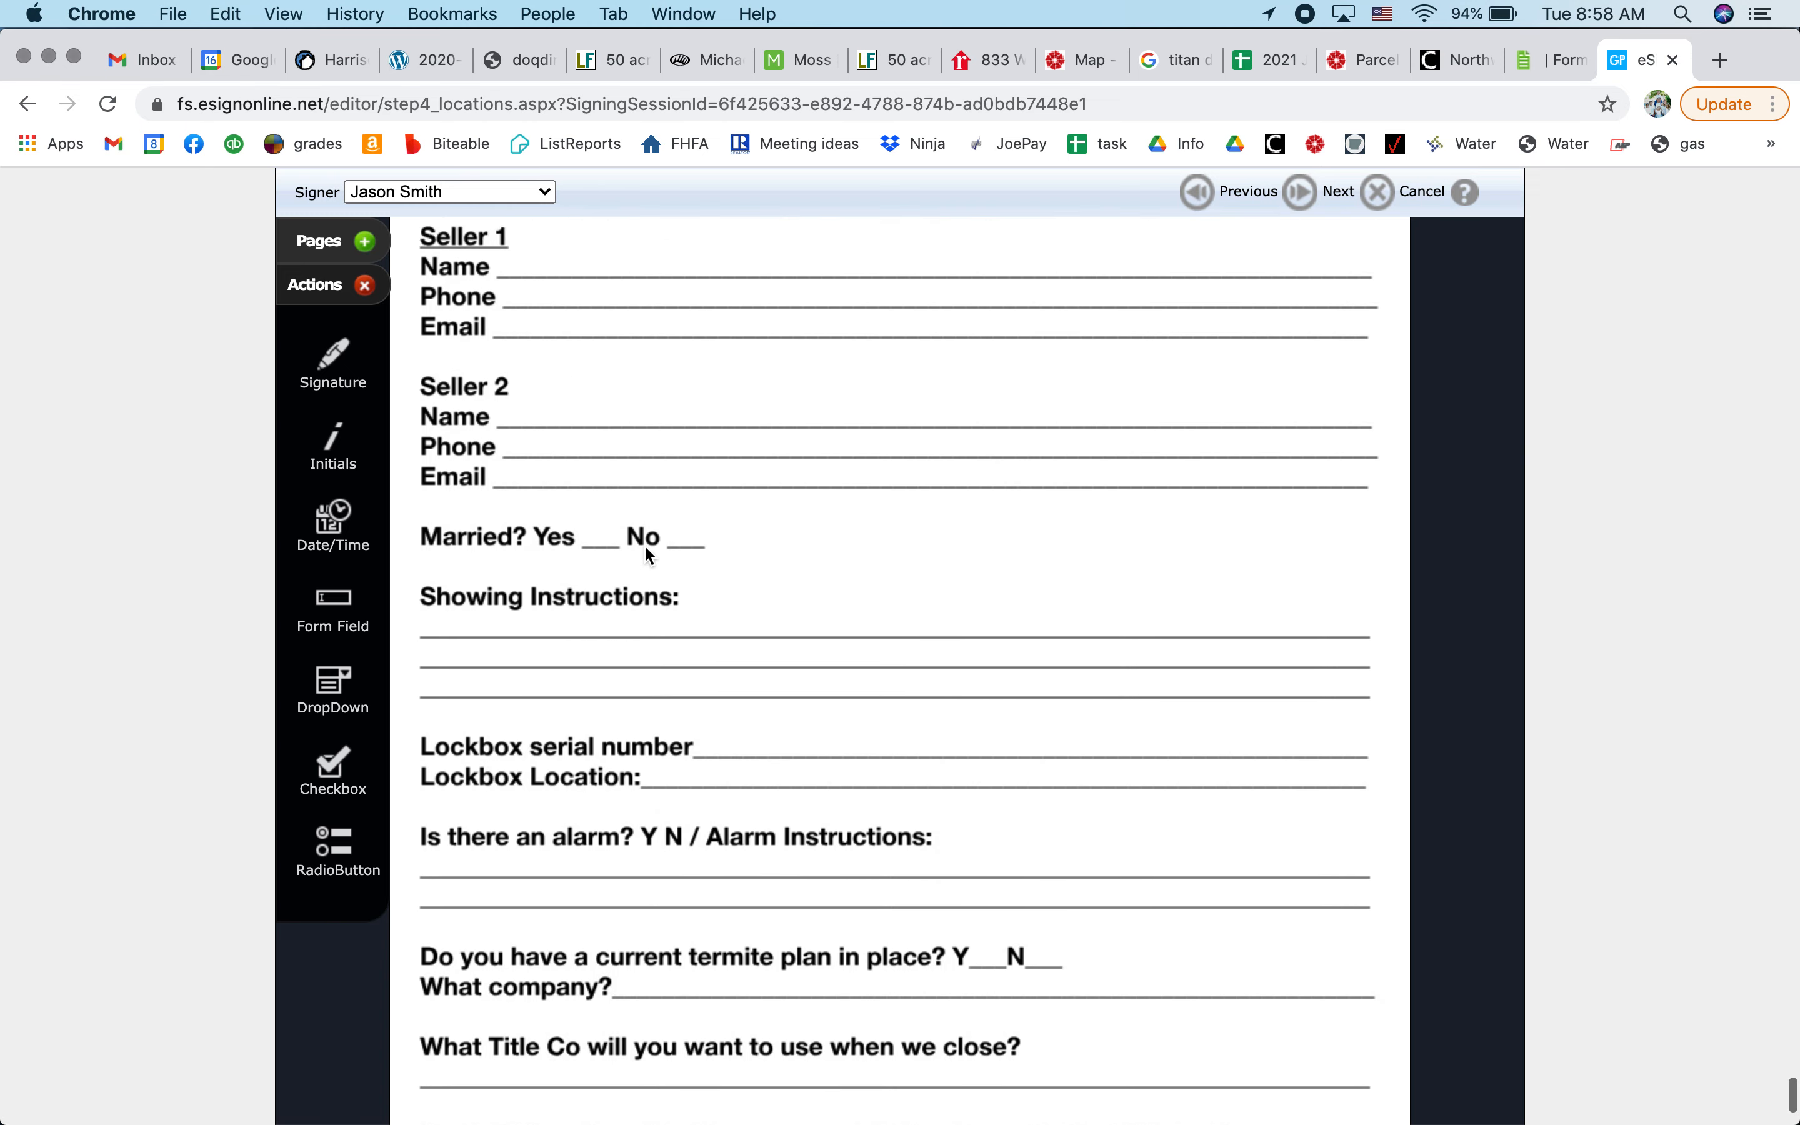
{"action": "left_click", "coordinate": [1302, 194]}
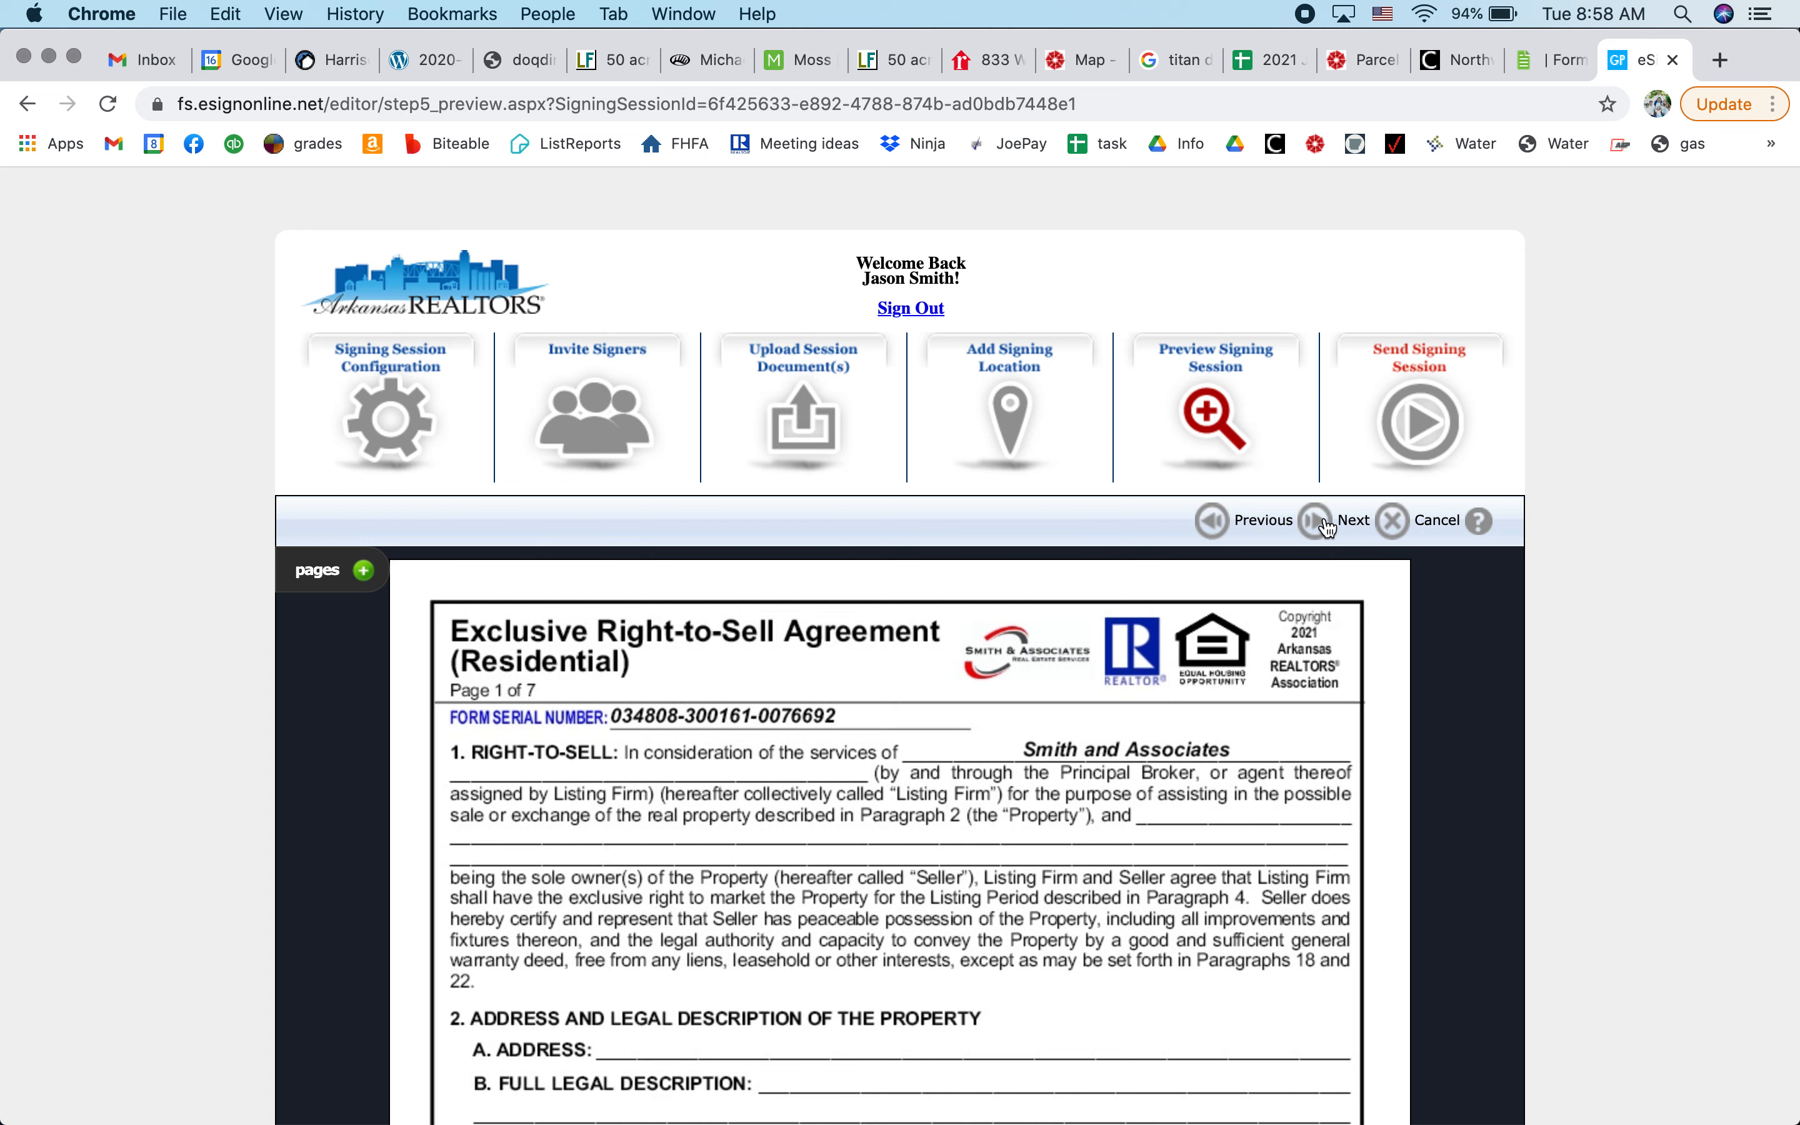
{"action": "left_click", "coordinate": [1318, 523]}
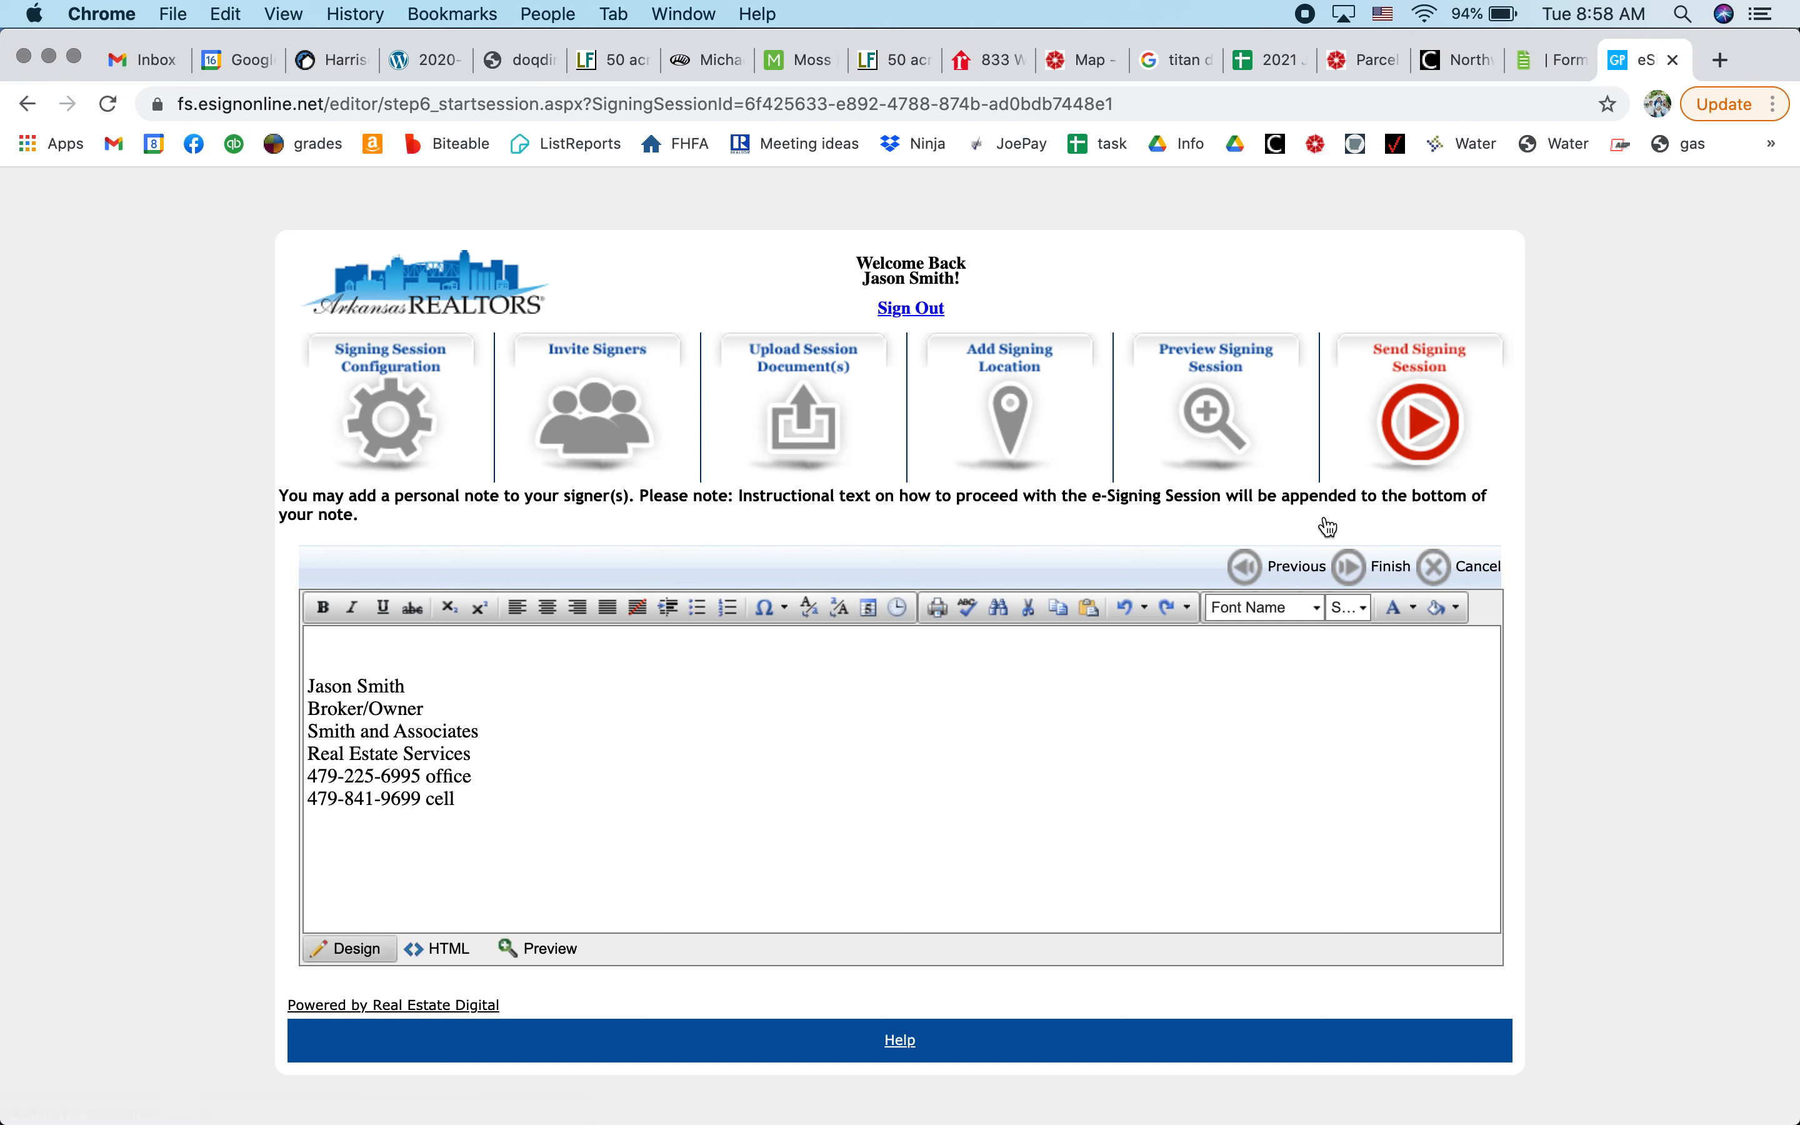
- Finish the signing session without adding a personal note above the signature block, and close the eSign session editor
{"action": "left_click", "coordinate": [347, 655]}
{"action": "left_click", "coordinate": [1355, 568]}
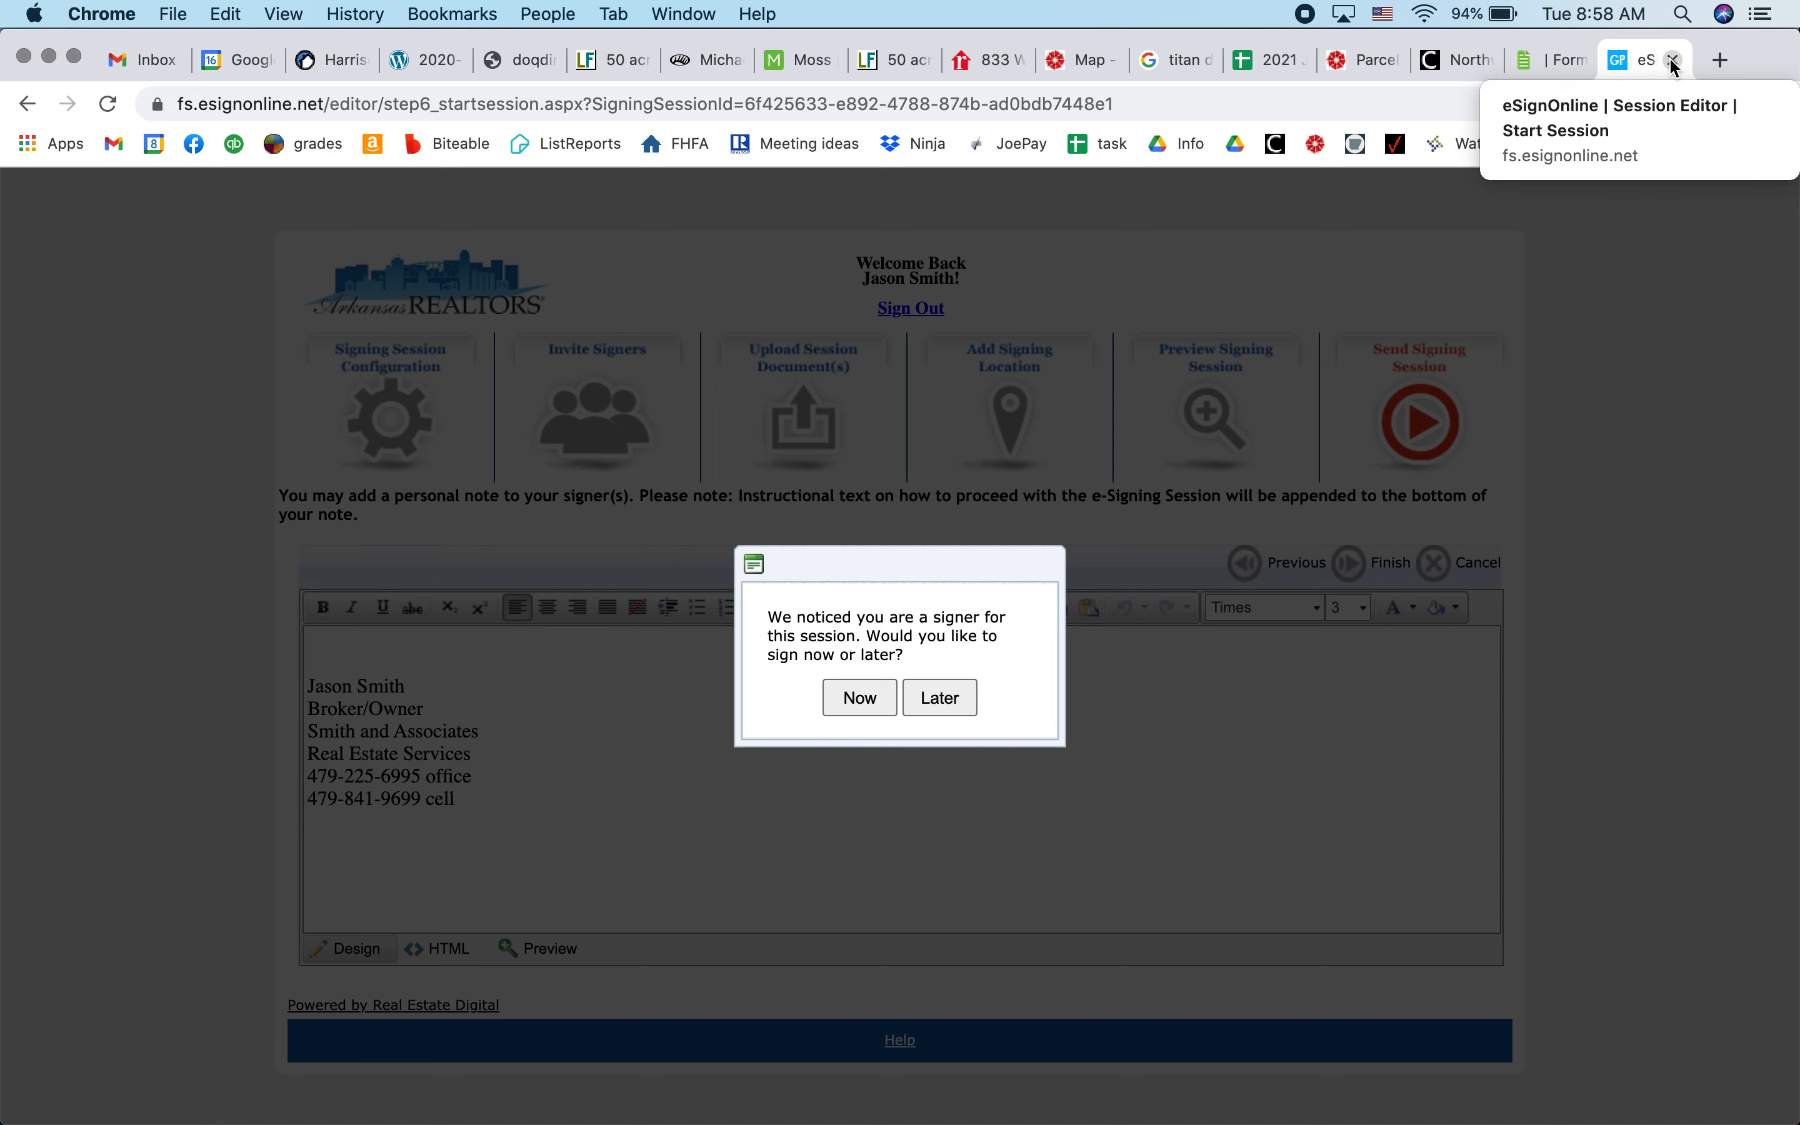
{"action": "left_click", "coordinate": [1673, 59]}
{"action": "mouse_move", "coordinate": [853, 1117]}
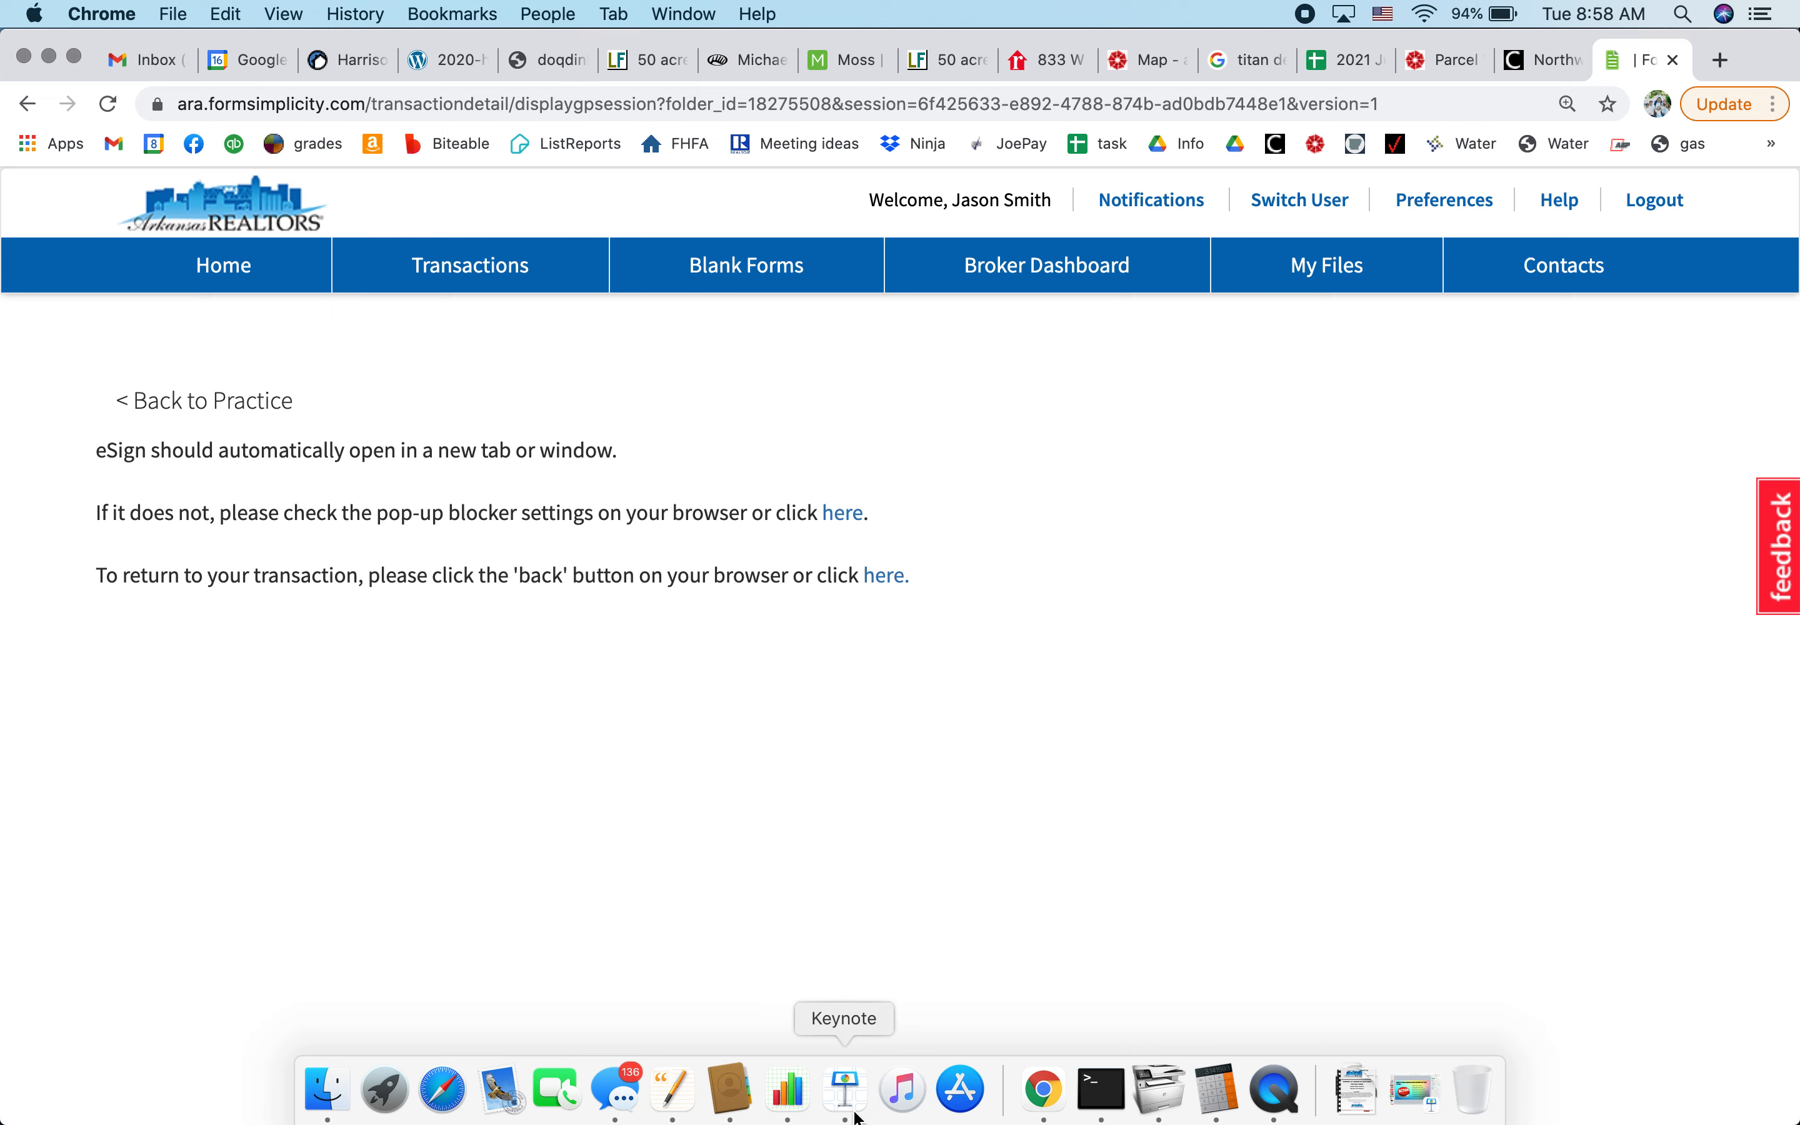
{"action": "left_click", "coordinate": [1275, 1098]}
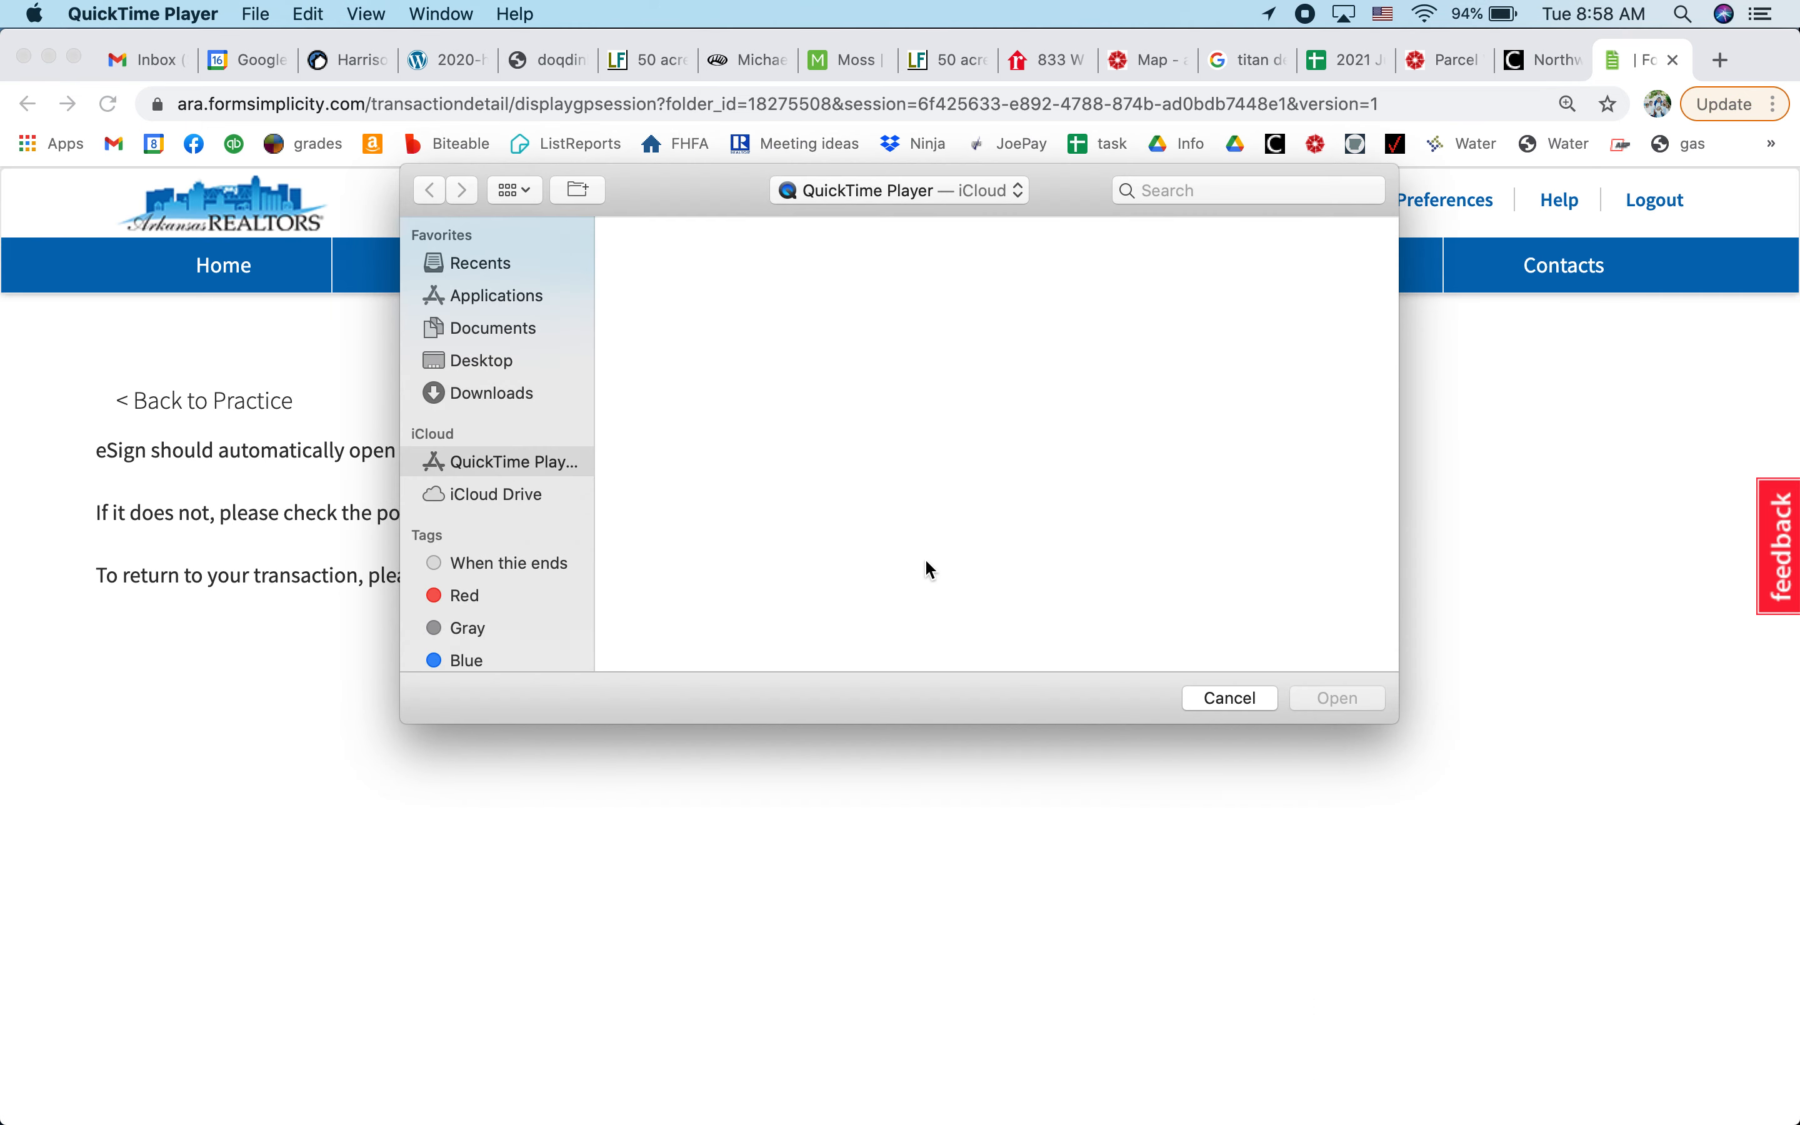
{"action": "left_click", "coordinate": [258, 15]}
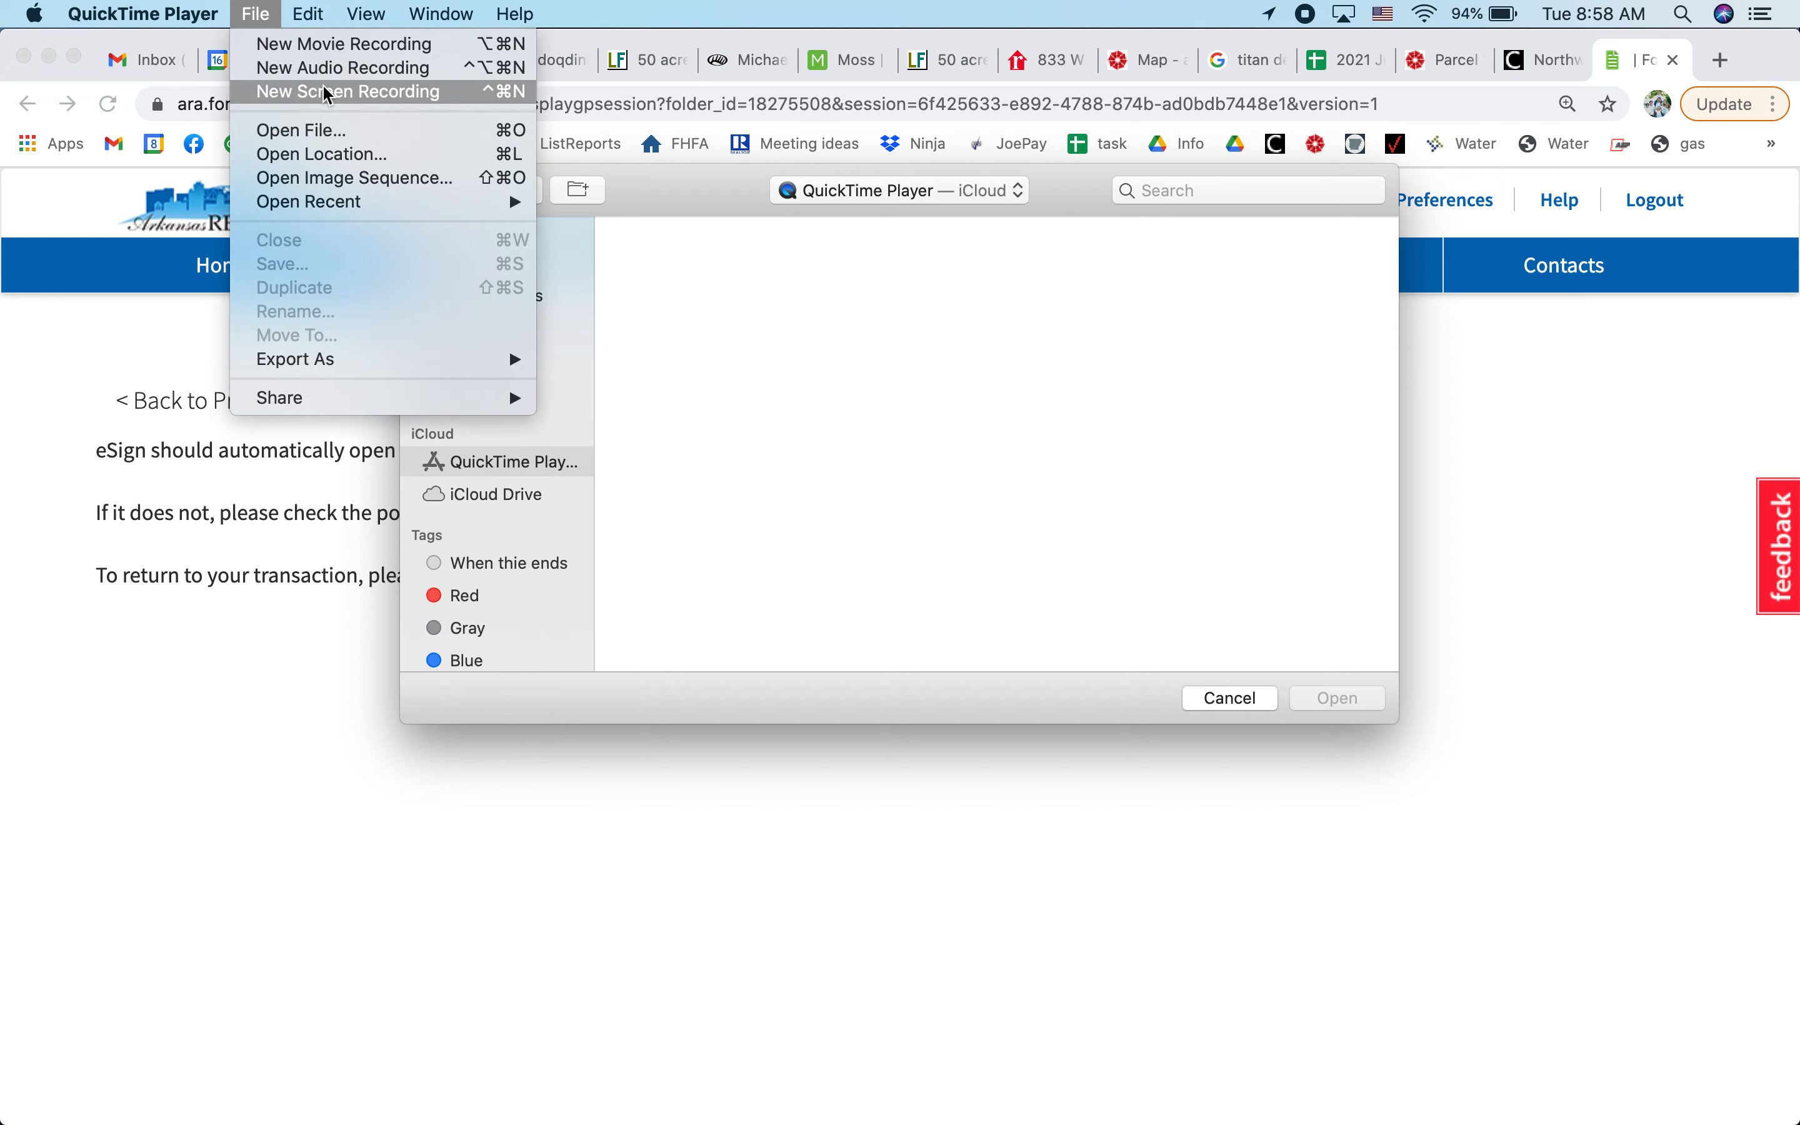